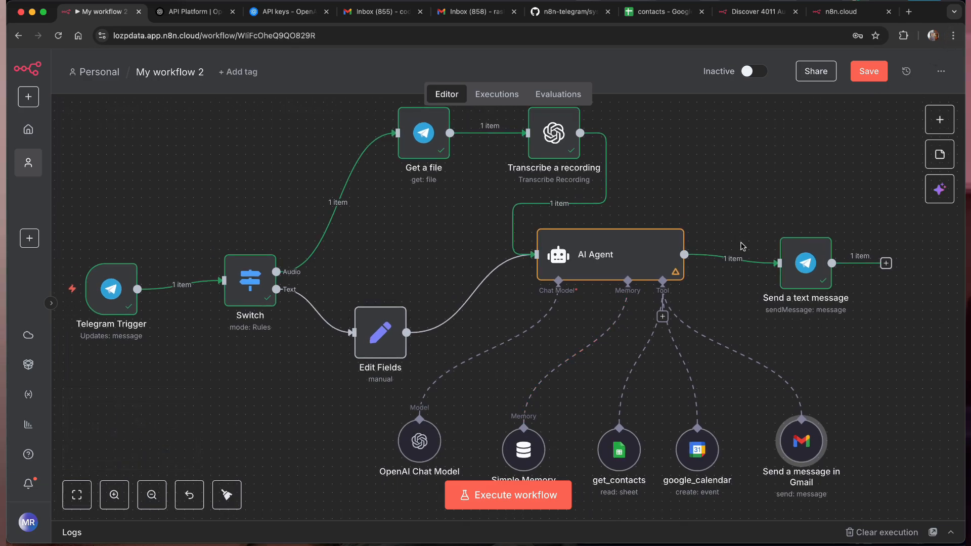
Step: Zoom out and move the Get a file and Transcribe a recording nodes left, above the Switch node
scroll(757, 221, "down", 2)
left_click_drag(174, 146, 909, 446)
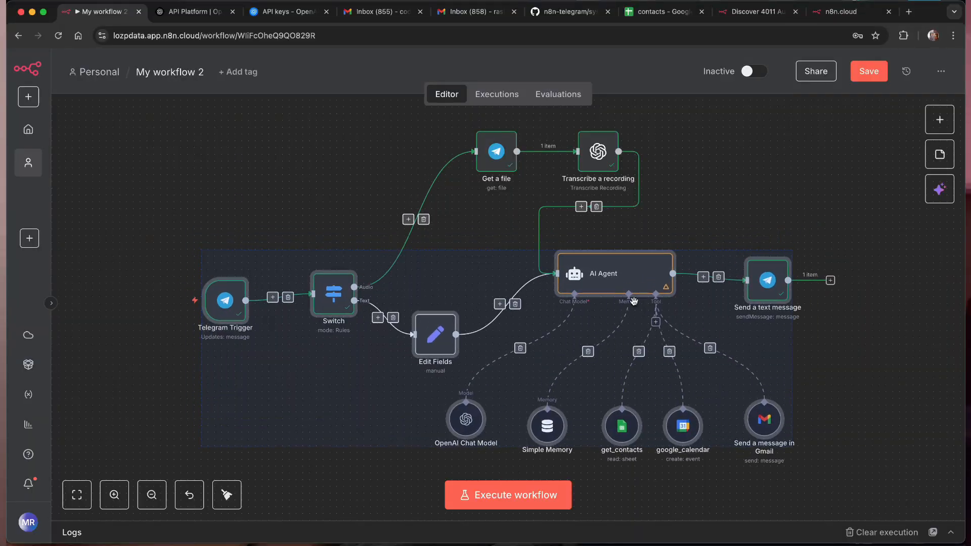
left_click_drag(418, 111, 660, 178)
left_click_drag(527, 147, 427, 141)
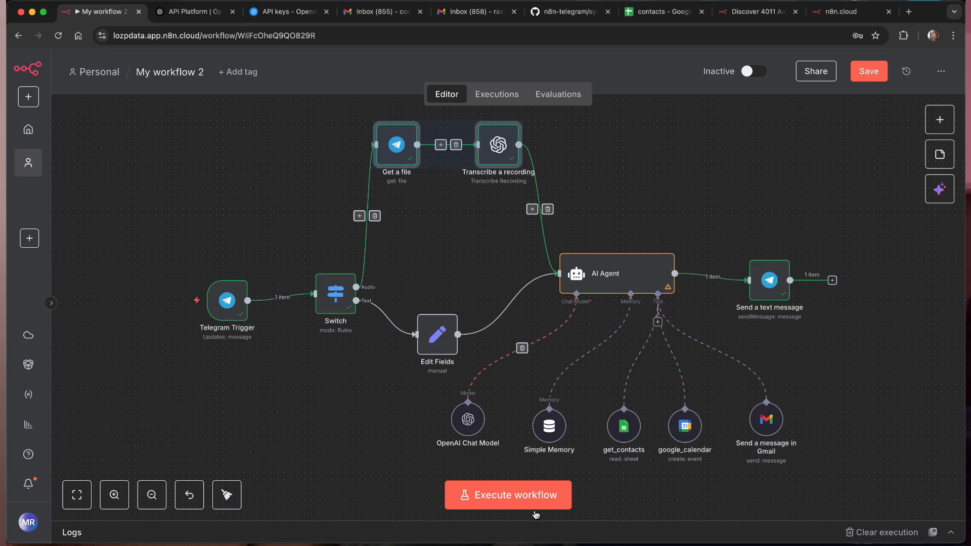
mouse_move(552, 541)
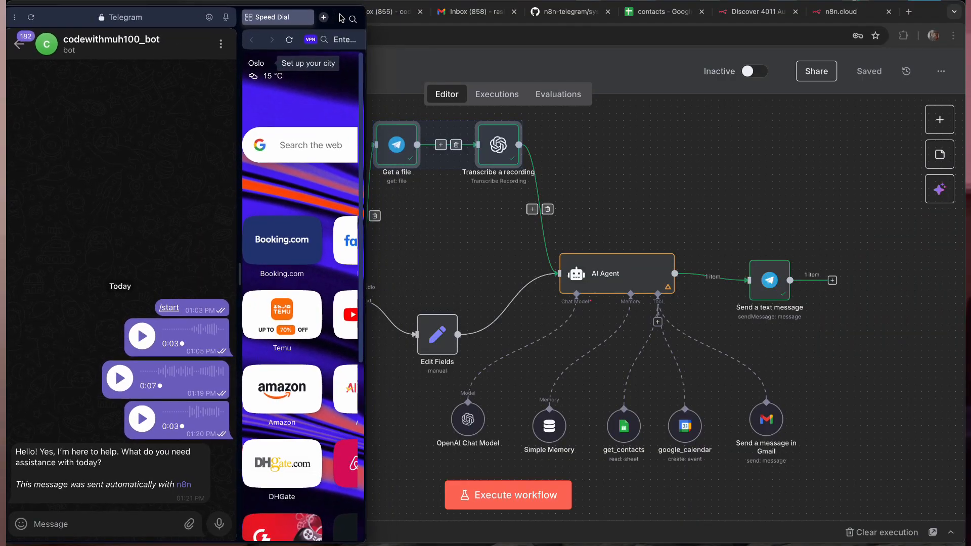
Step: Start typing a message to the bot ('Hell…') asking it to book a meeting on 10 August
left_click_drag(342, 18, 356, 20)
left_click(118, 524)
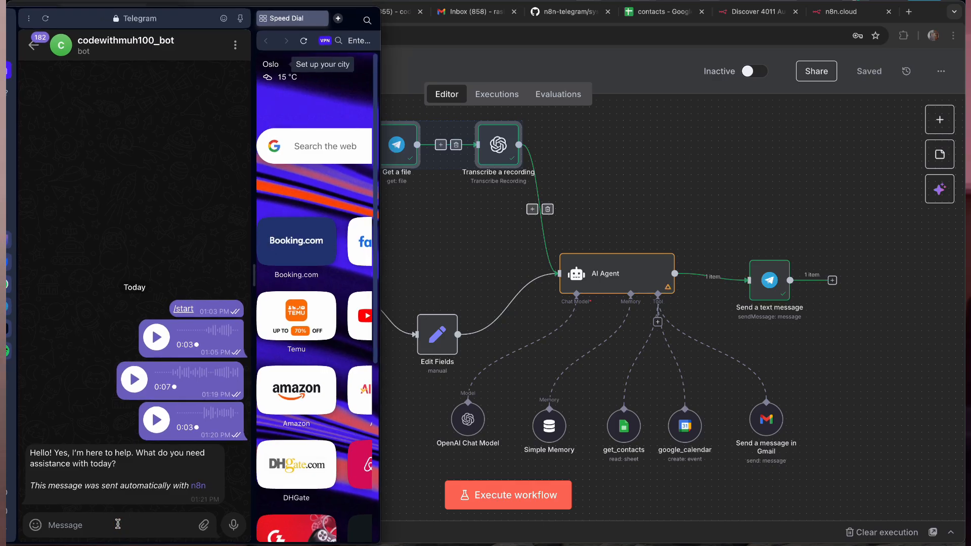
type("Hell")
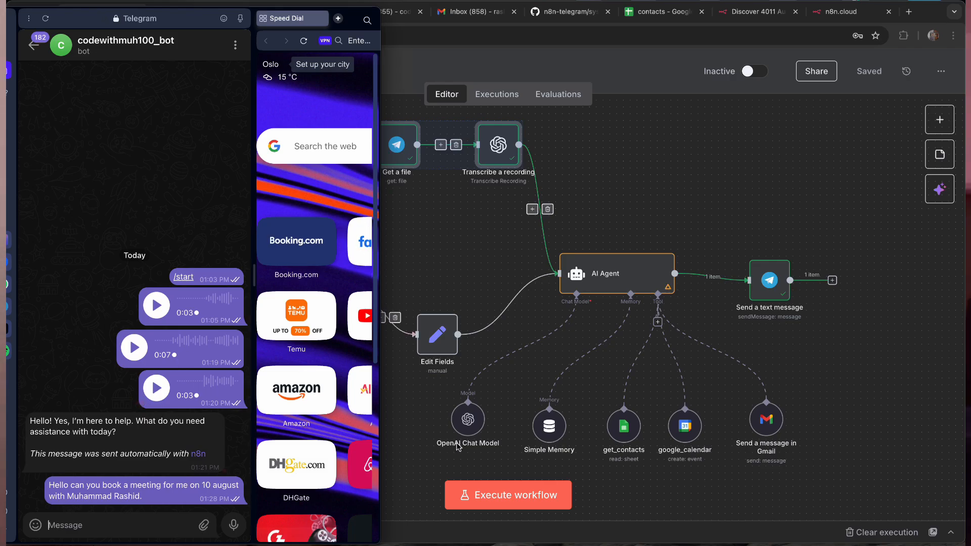
Step: Return to the workflow editor and launch Execute workflow for a test run
left_click(486, 497)
left_click(485, 498)
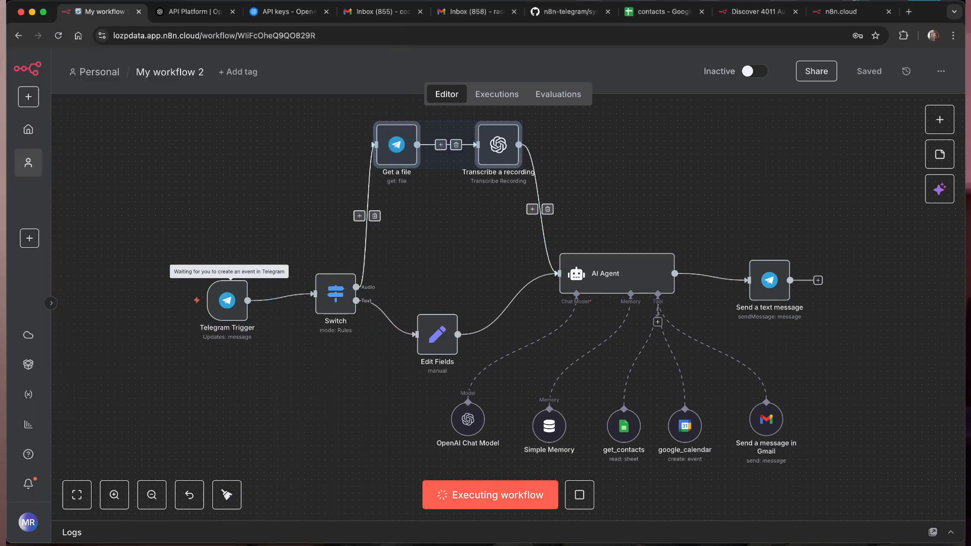
mouse_move(552, 538)
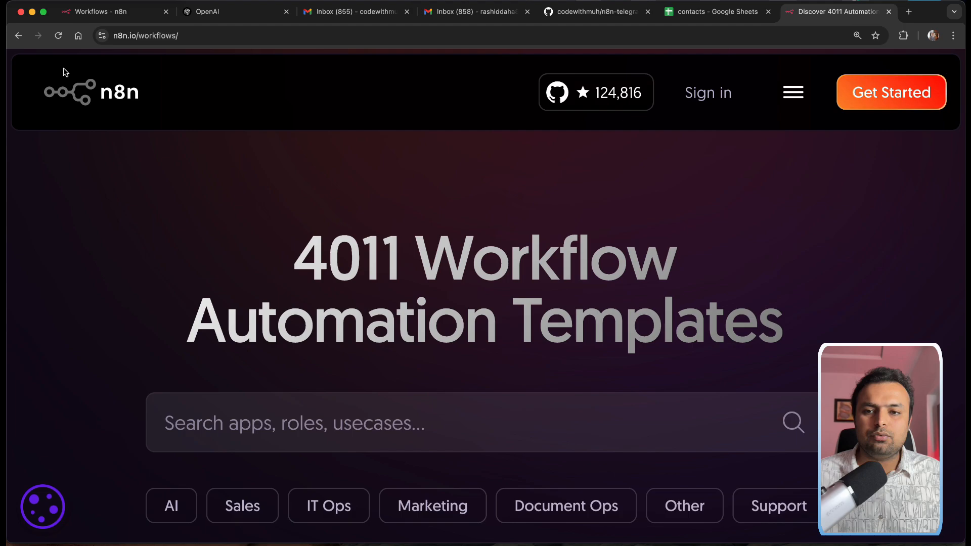
Step: Open the n8n Cloud registration page via Get Started on n8n.io/workflows
left_click(134, 39)
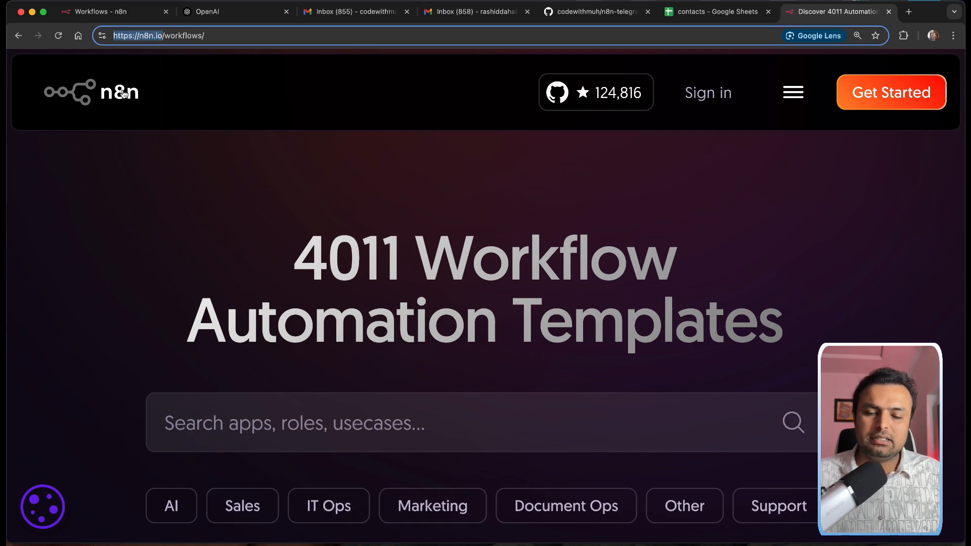
left_click(147, 223)
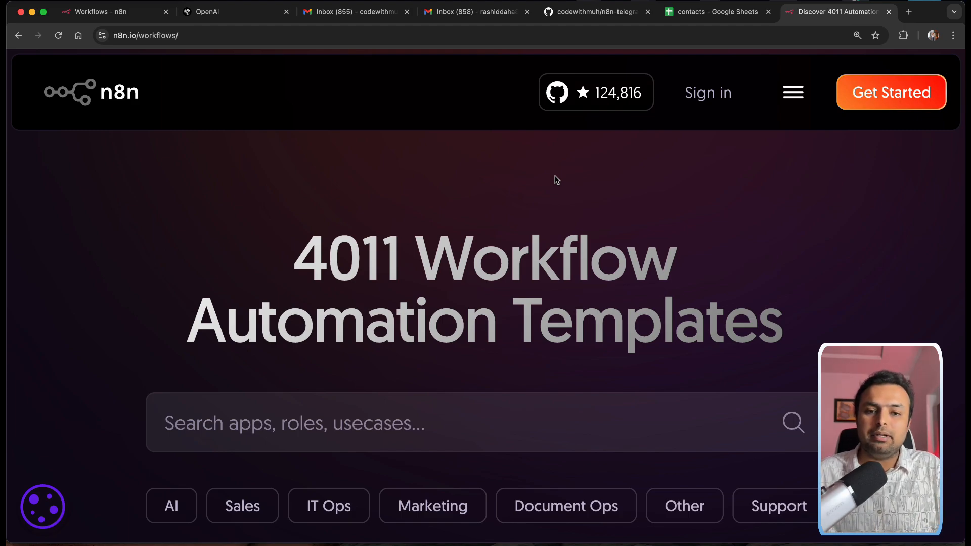
left_click(848, 99)
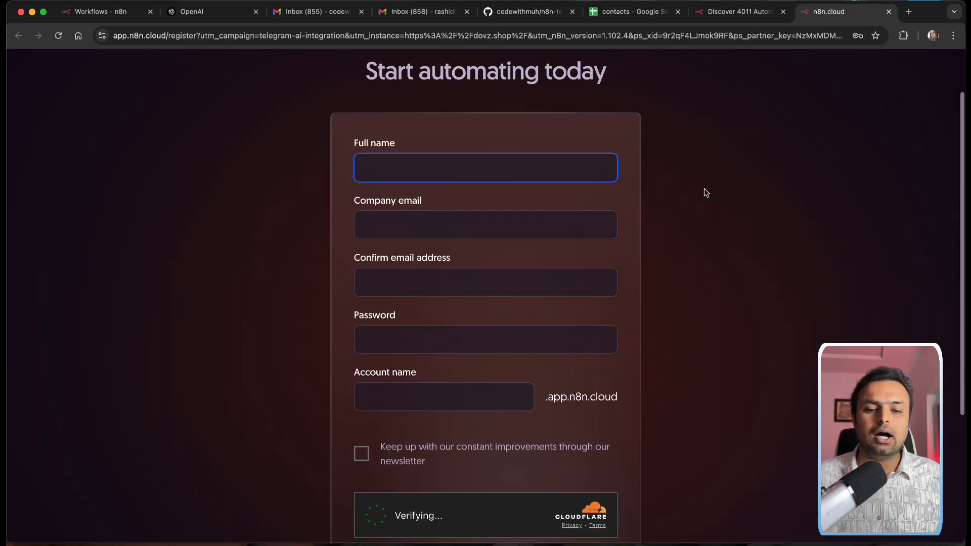
Step: Scroll through the sign-up form, then switch to the 'Workflows - n8n' overview
scroll(705, 188, "down", 2)
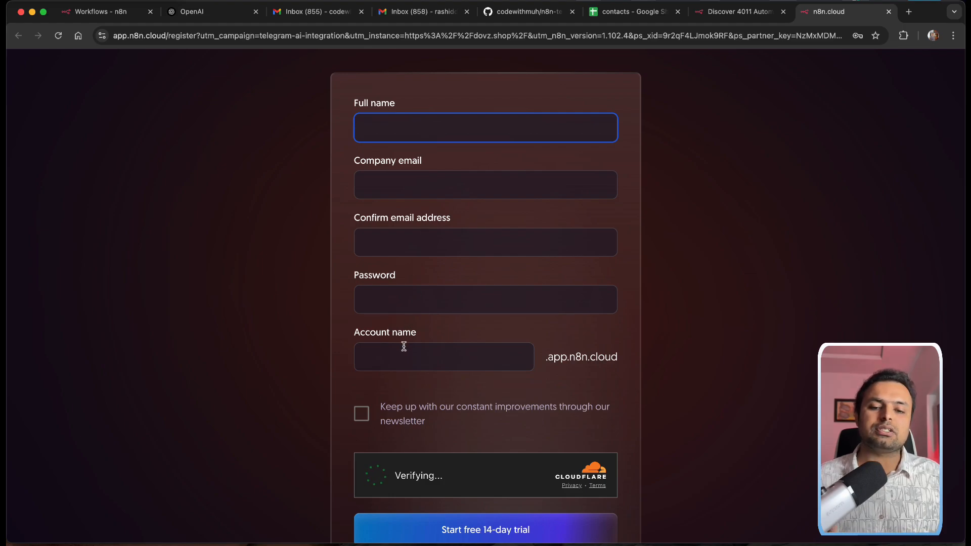
scroll(506, 435, "down", 2)
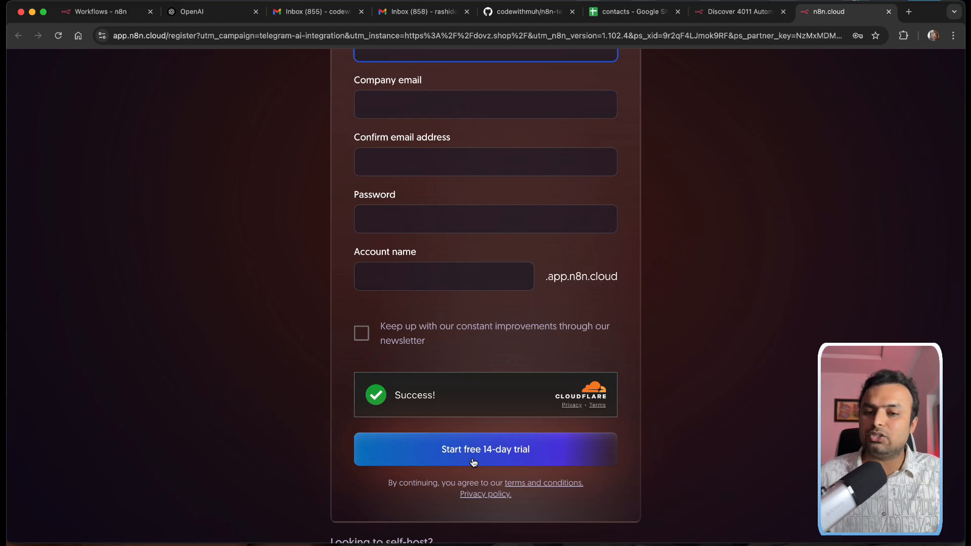
scroll(566, 326, "up", 4)
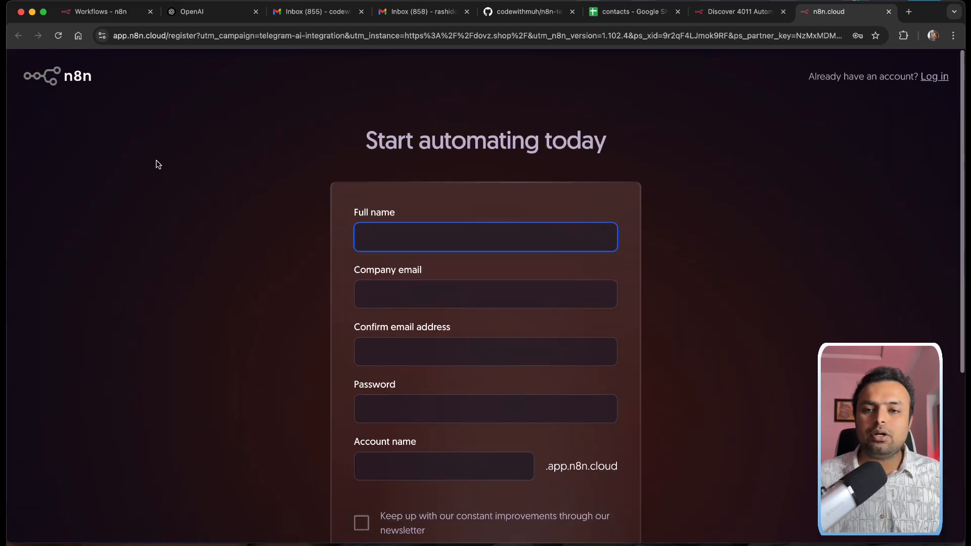
left_click(108, 18)
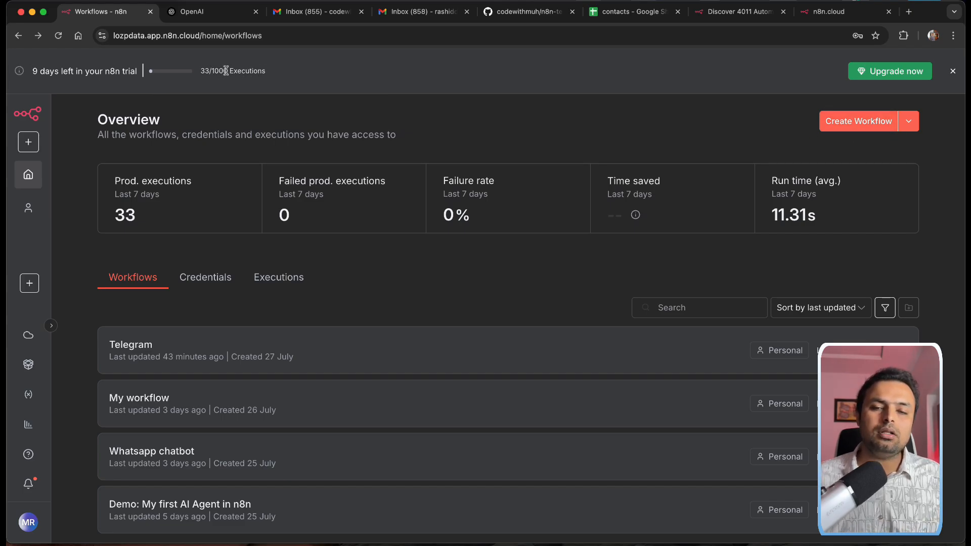
Step: Create a blank workflow, 'My workflow 2', from the Overview page
left_click_drag(226, 71, 213, 71)
left_click(212, 84)
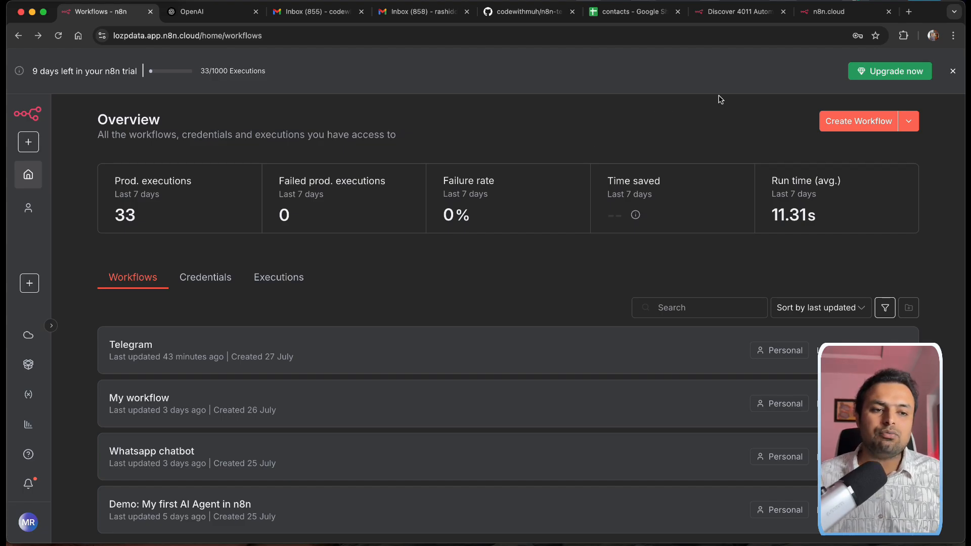
left_click(864, 123)
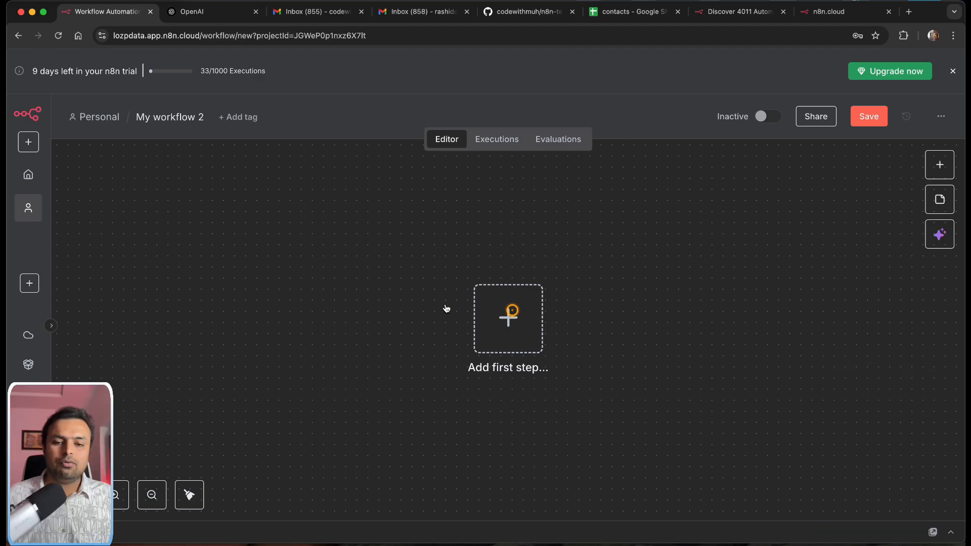
Step: Add a Telegram Trigger set to fire On message, found by searching 'tele'
left_click_drag(510, 312, 240, 293)
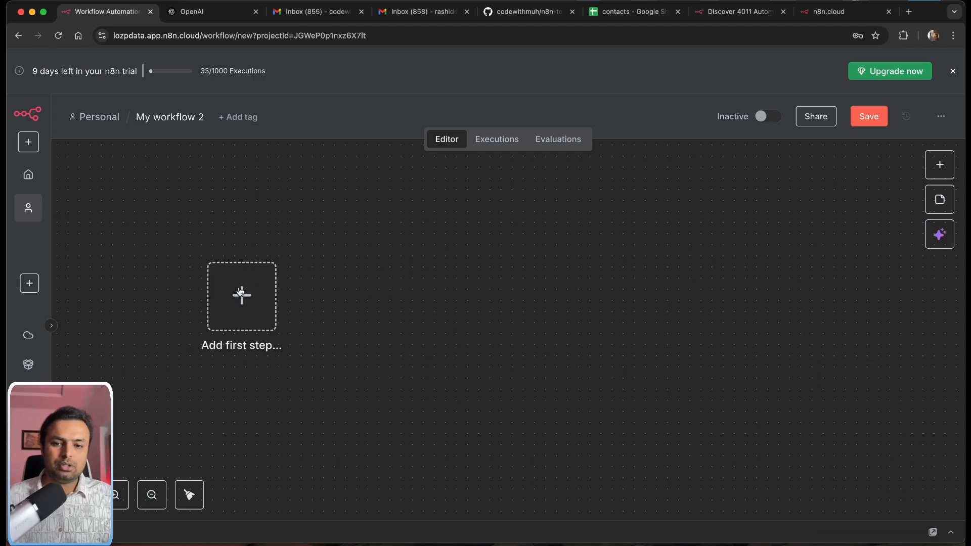
left_click(940, 165)
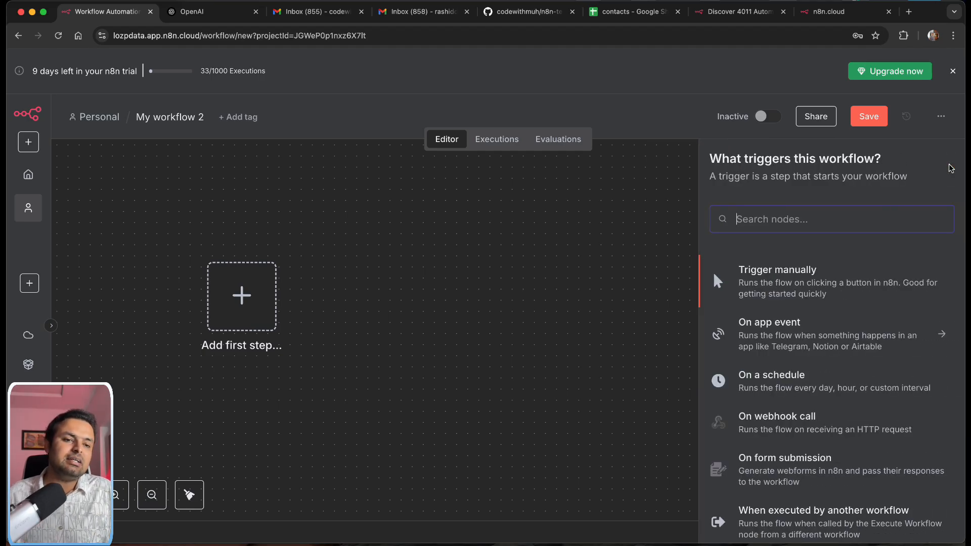
type("tele")
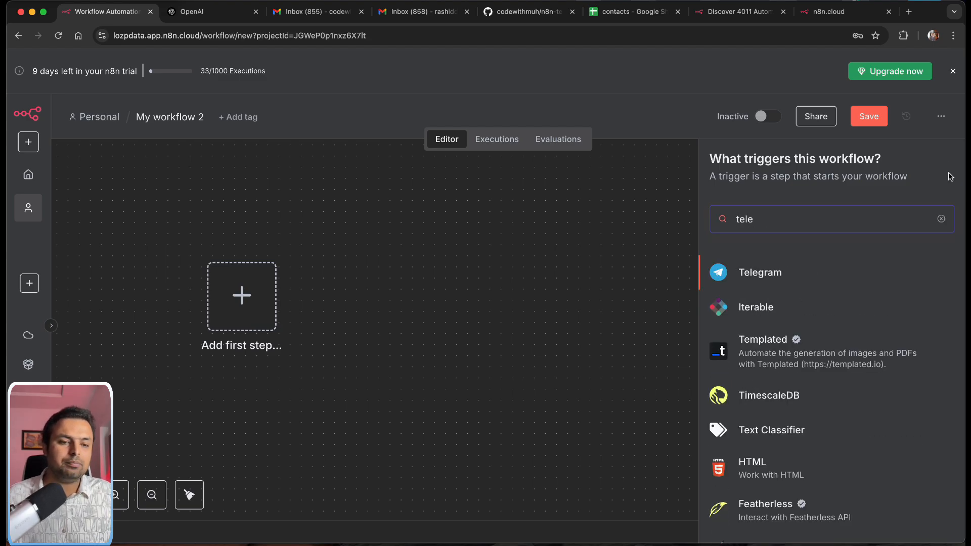
left_click(763, 274)
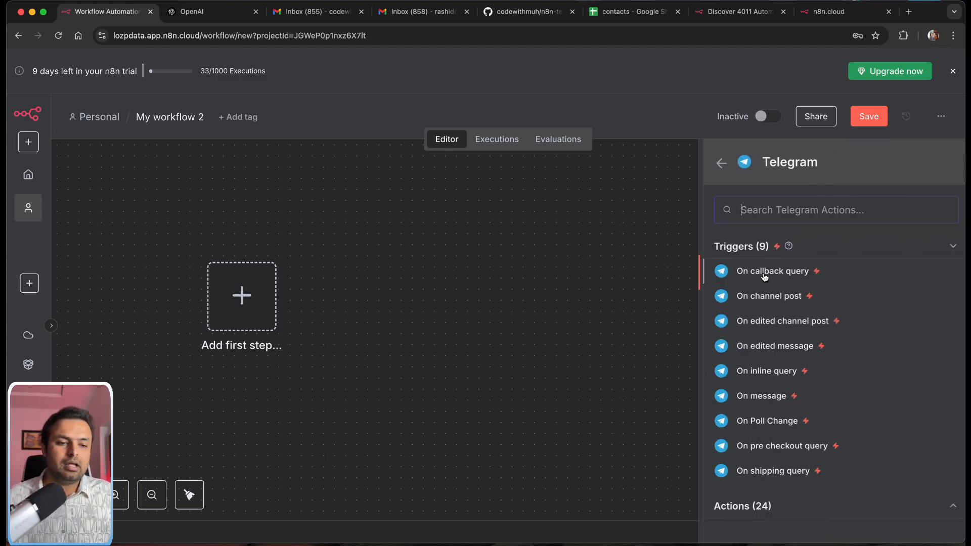
left_click(747, 396)
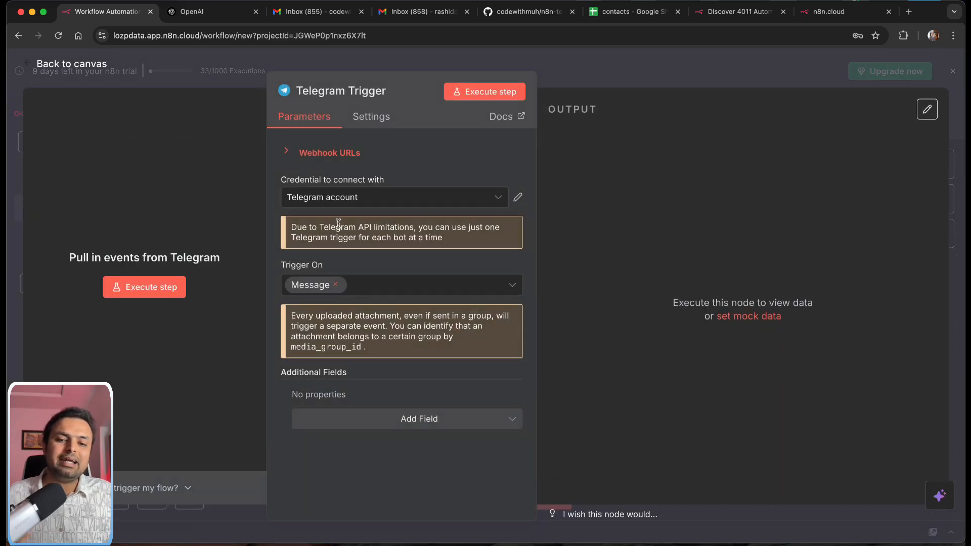
Step: Review the trigger's existing Telegram credentials and its webhook URLs
left_click(415, 198)
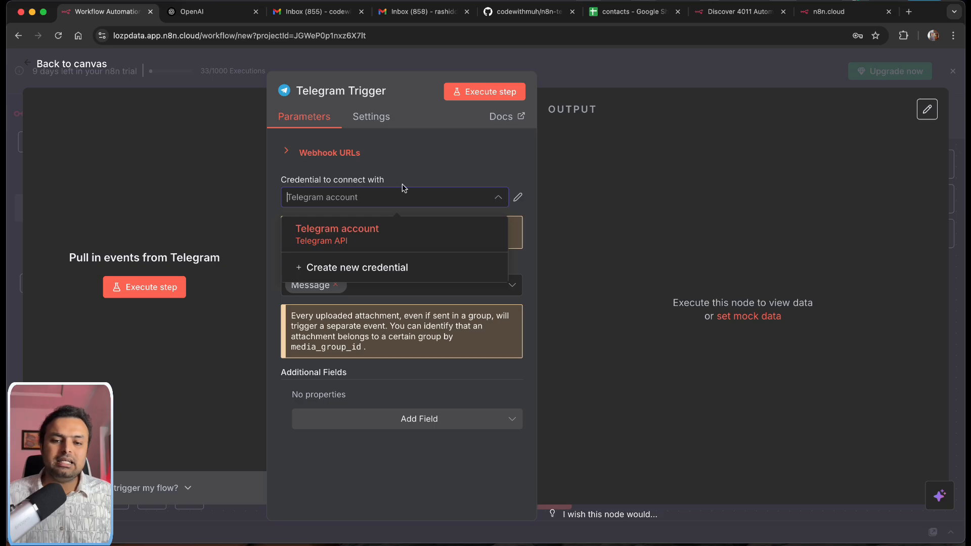
left_click(444, 155)
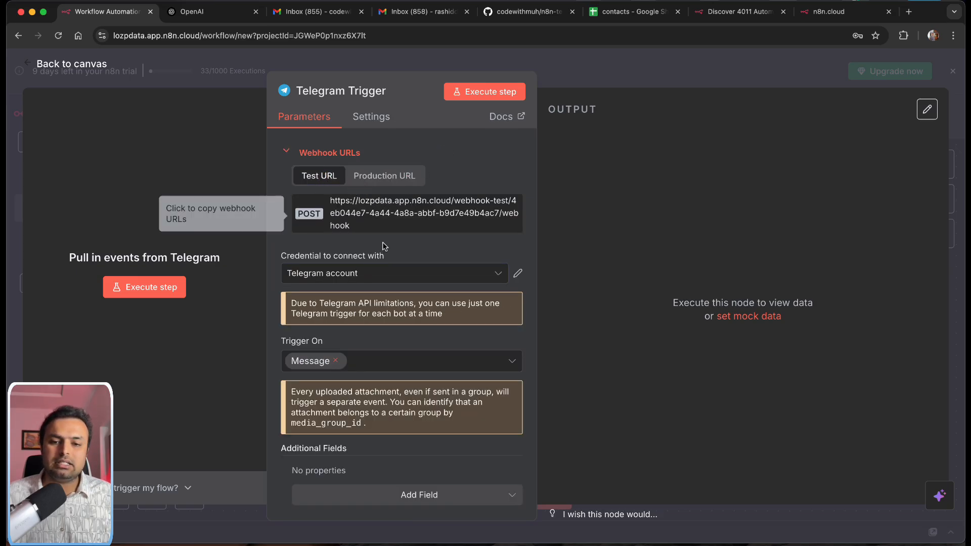
scroll(435, 235, "down", 1)
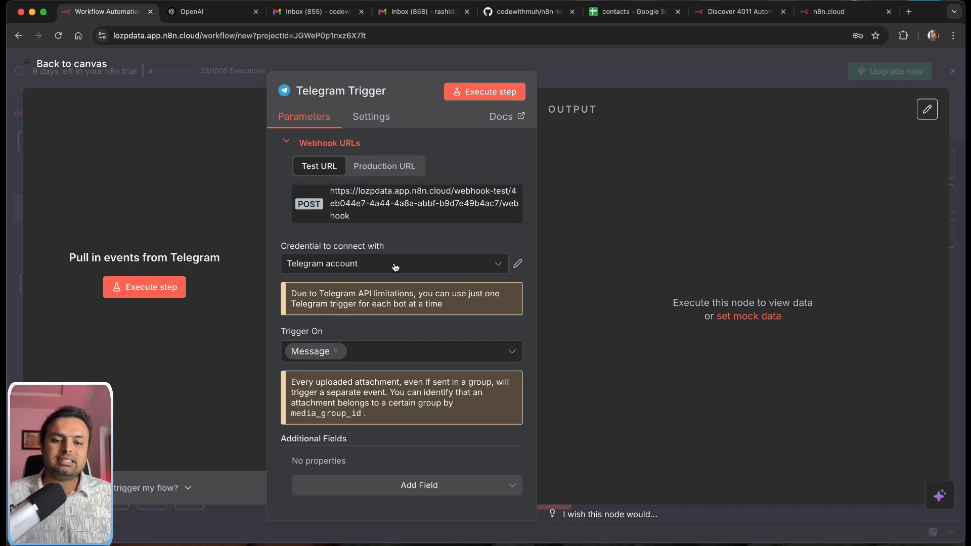
Step: Create a new 'Telegram account 2' credential with its Access Token field ready, then switch to Telegram
left_click(395, 266)
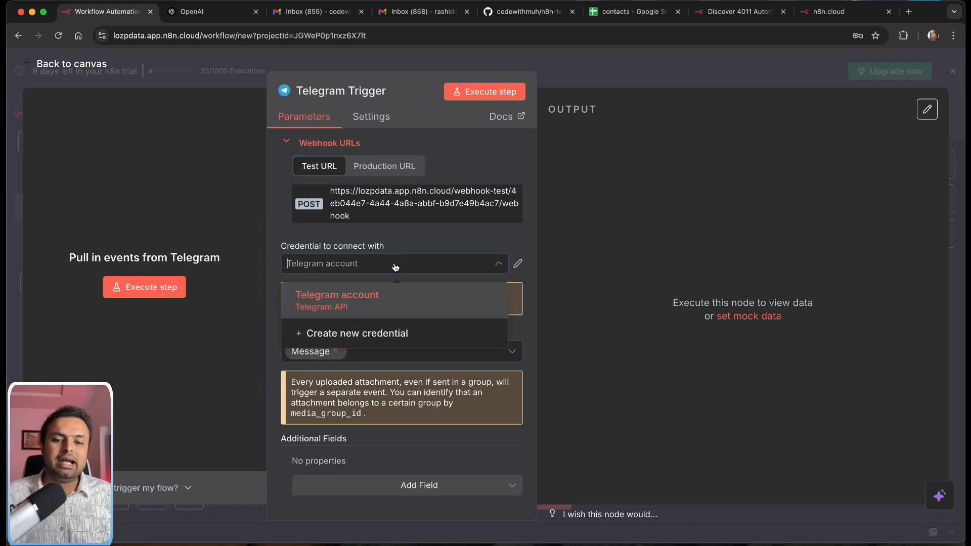
left_click(371, 336)
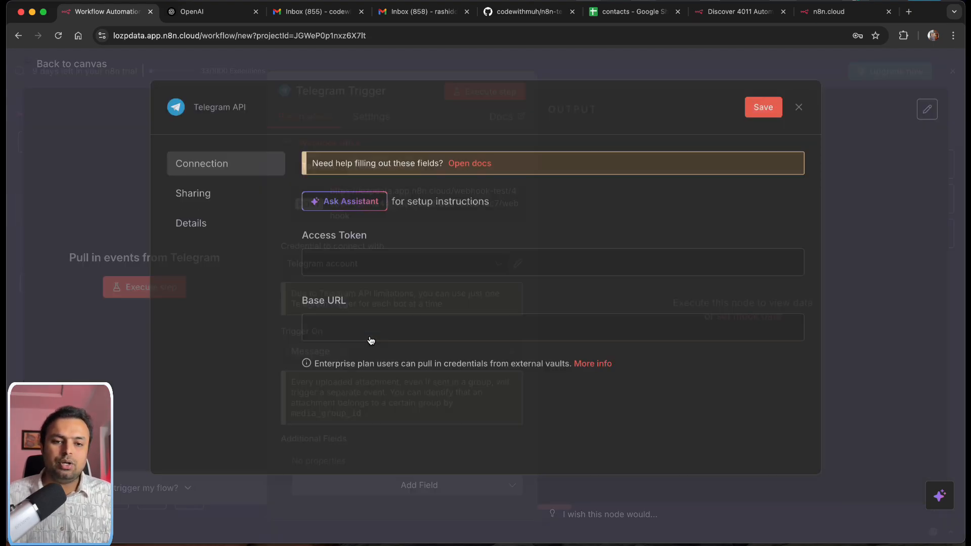
left_click(365, 273)
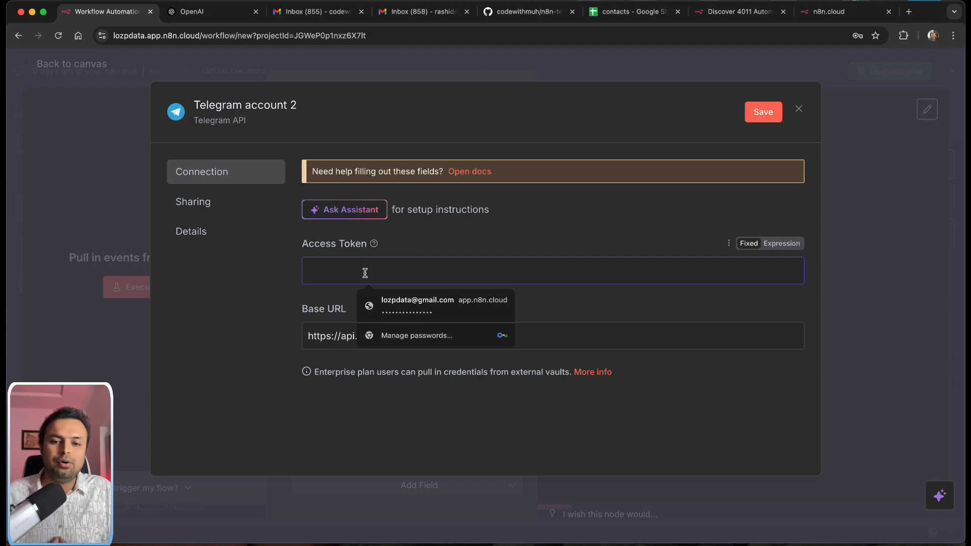
left_click(549, 247)
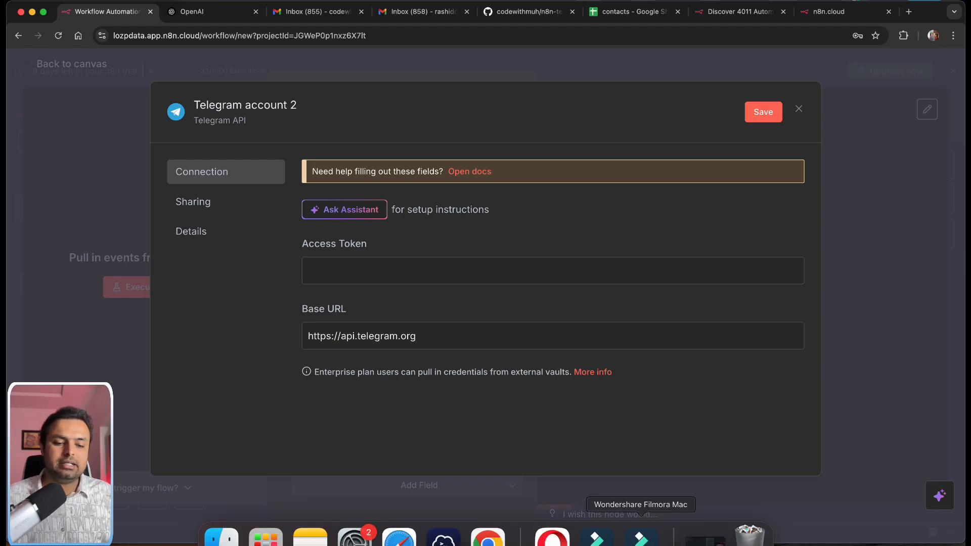
left_click(552, 539)
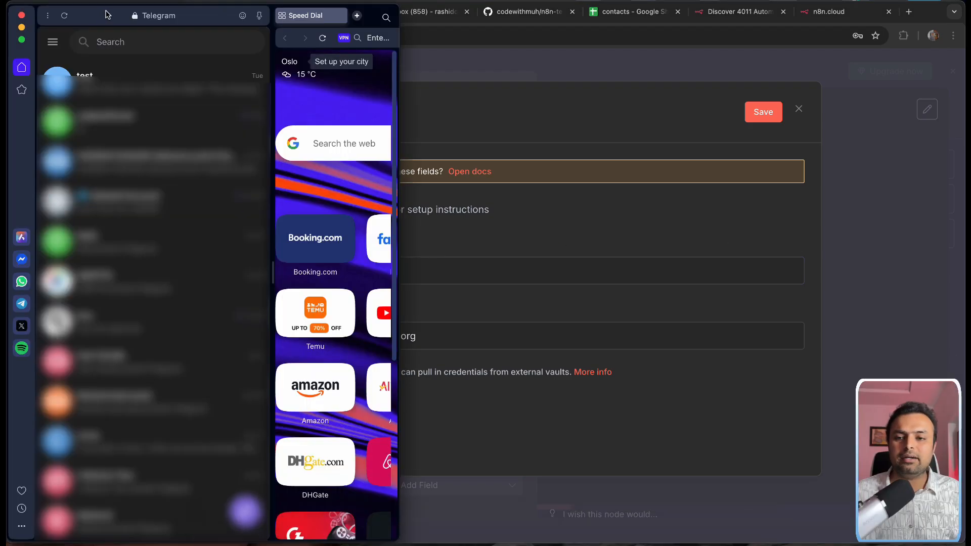
Step: Find the BotFather chat in Telegram and start the conversation
left_click(103, 42)
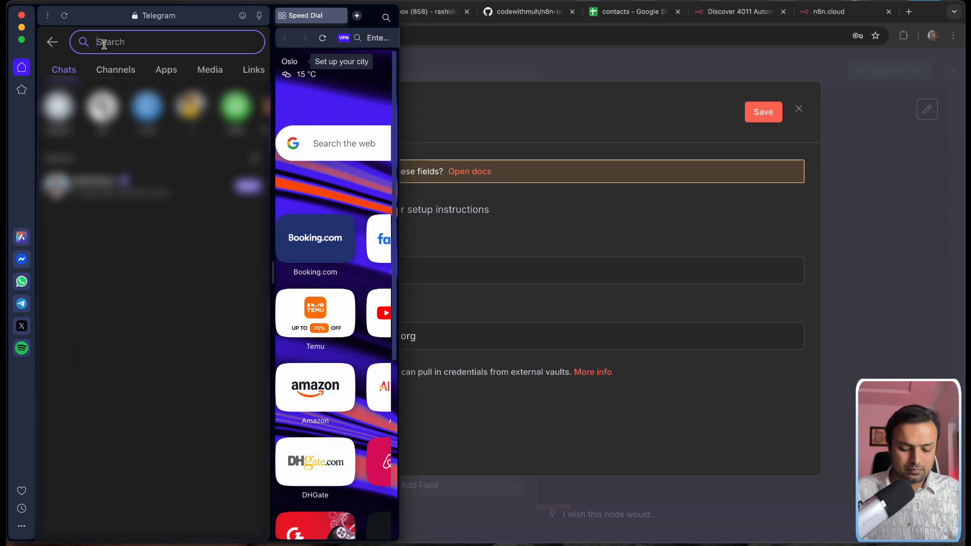
type("botfather")
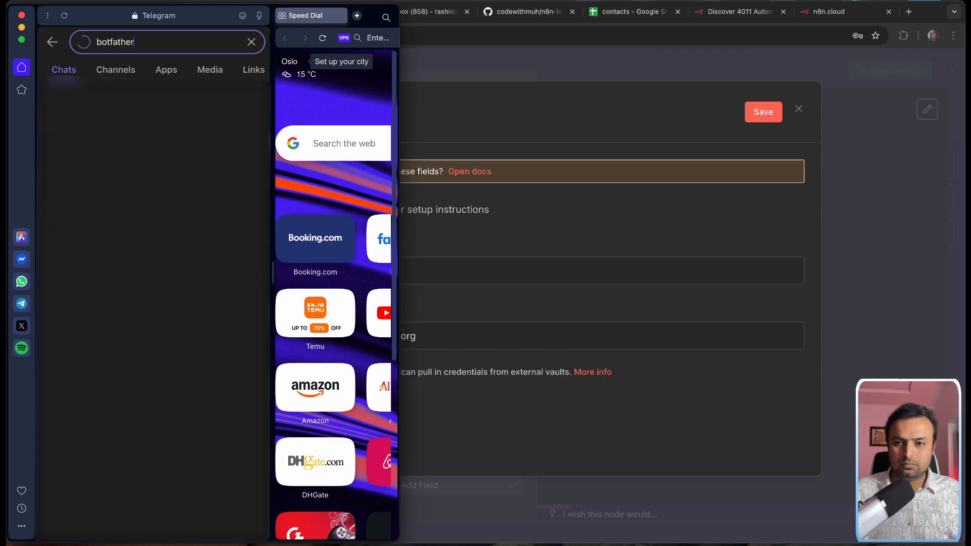
left_click(91, 156)
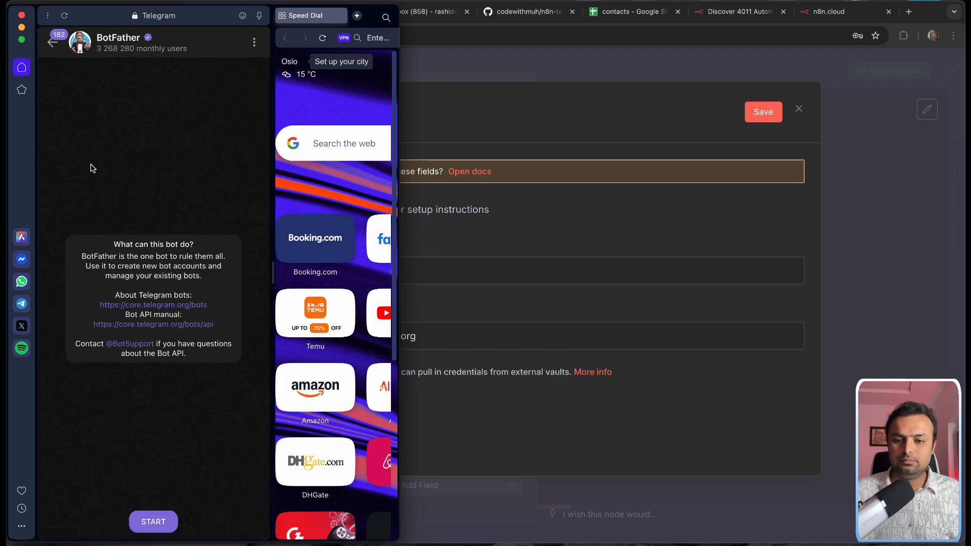
left_click(140, 522)
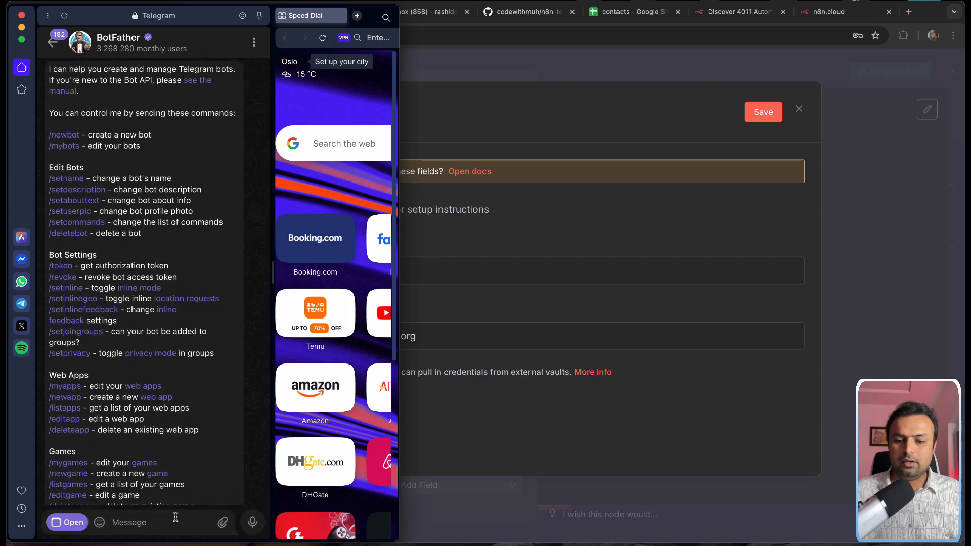
Step: Send /newbot and create the bot codewithmuh100_bot, reusing the name as its username
type("/new")
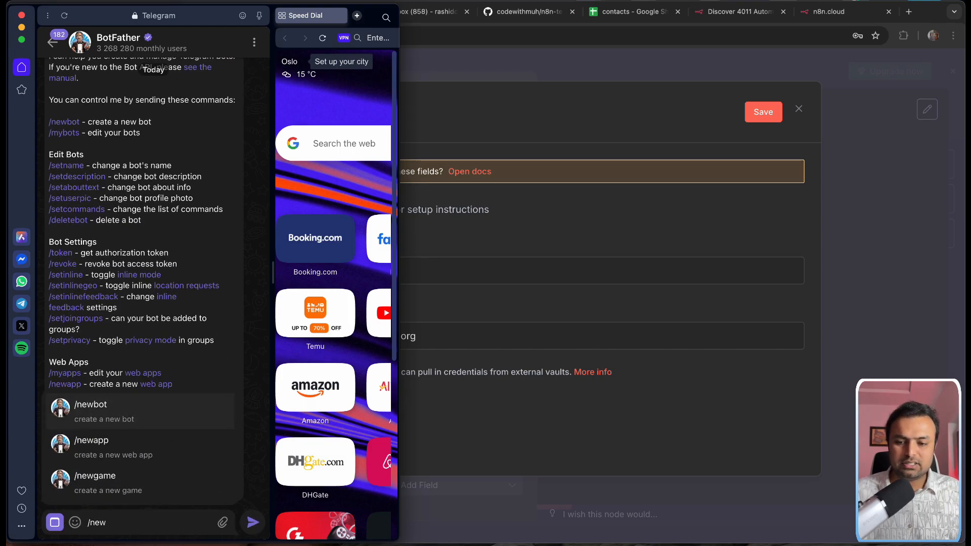
left_click(127, 415)
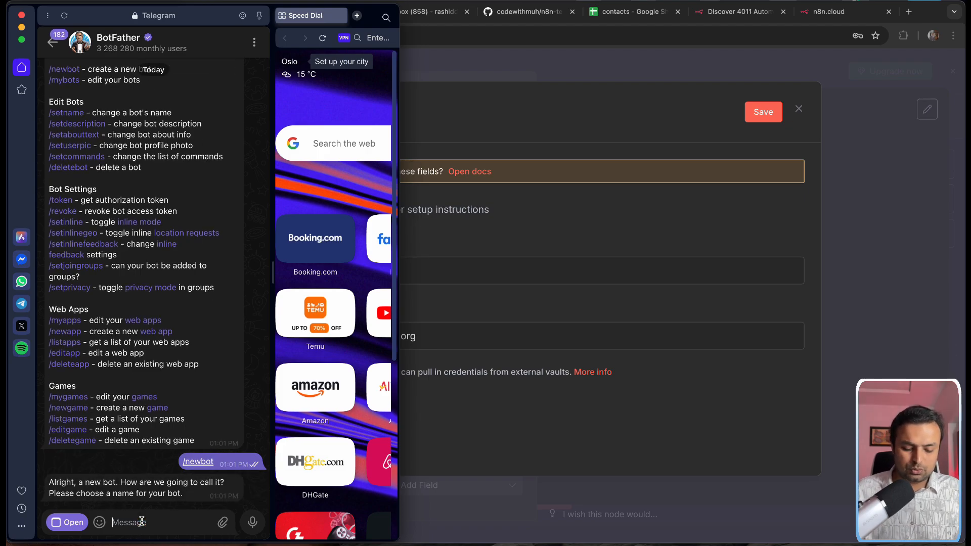
type("codewithmuh100_bot")
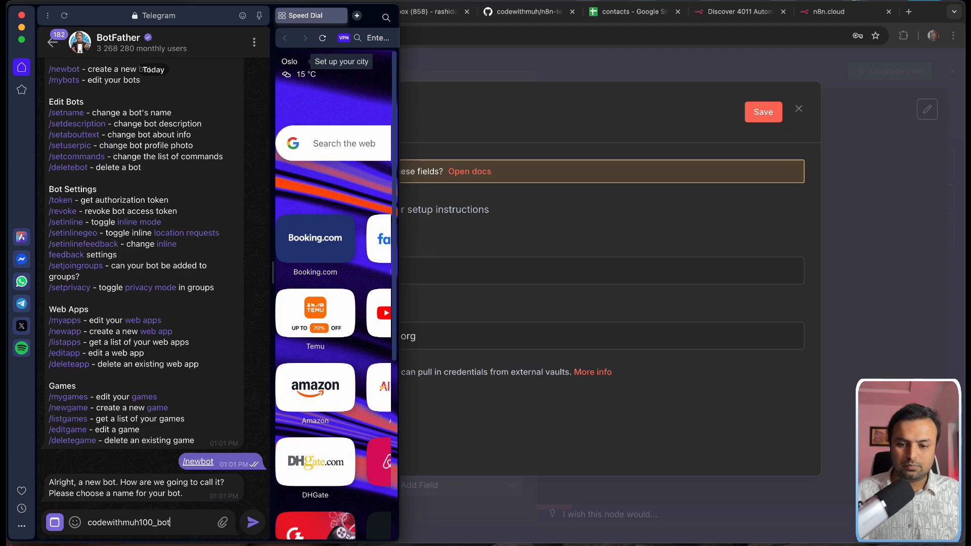
key("super+a")
key("Return")
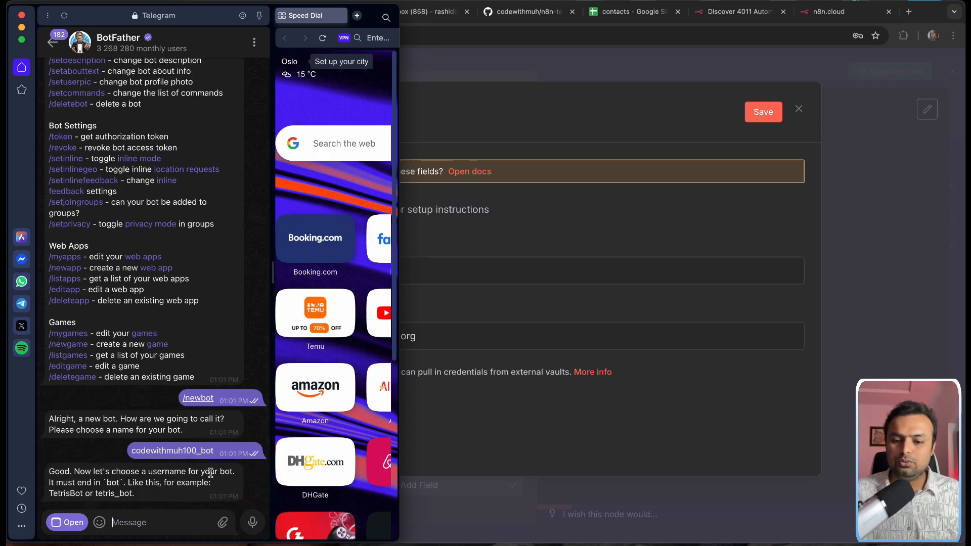
left_click_drag(216, 453, 124, 450)
key("ctrl+c")
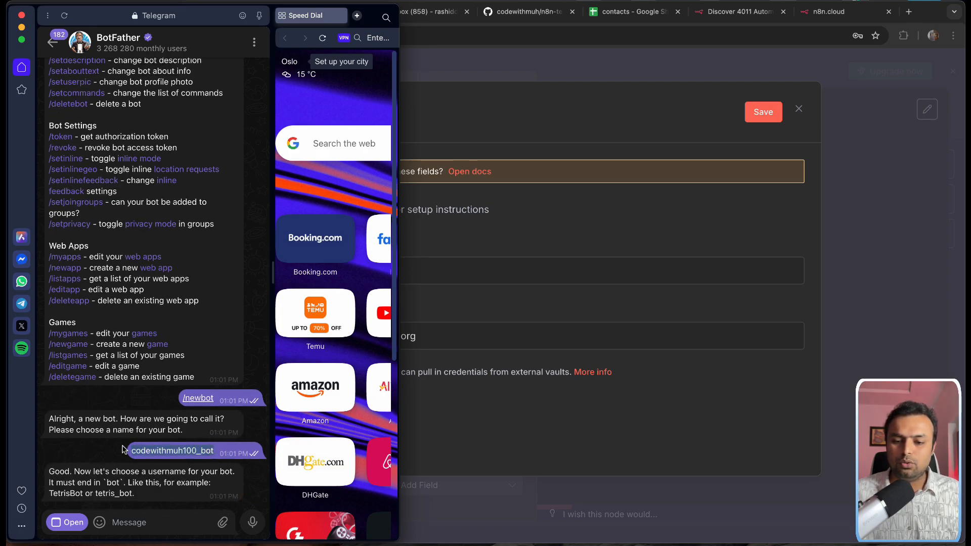
left_click(142, 520)
key("ctrl+v")
key("Return")
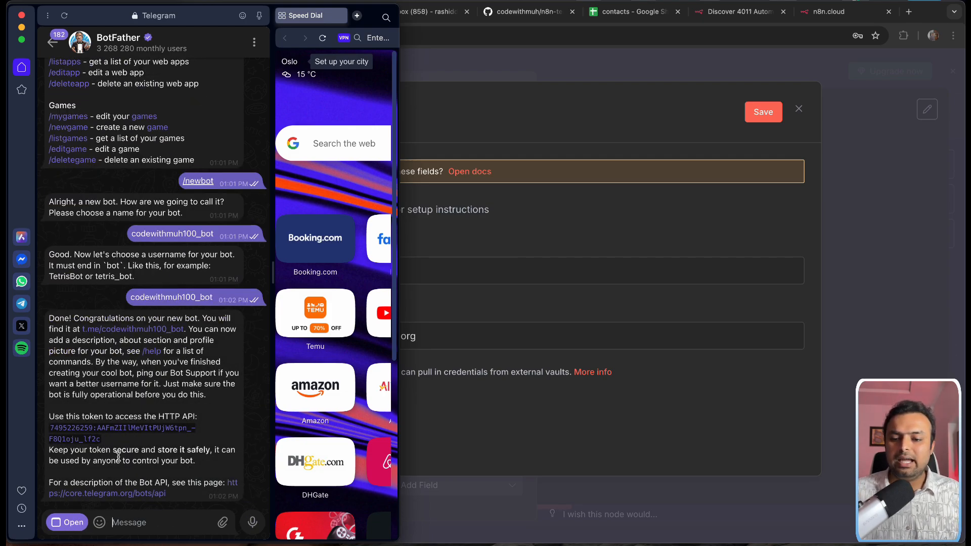
Step: Copy the new bot's access token and focus n8n's Access Token field
left_click_drag(102, 441, 54, 432)
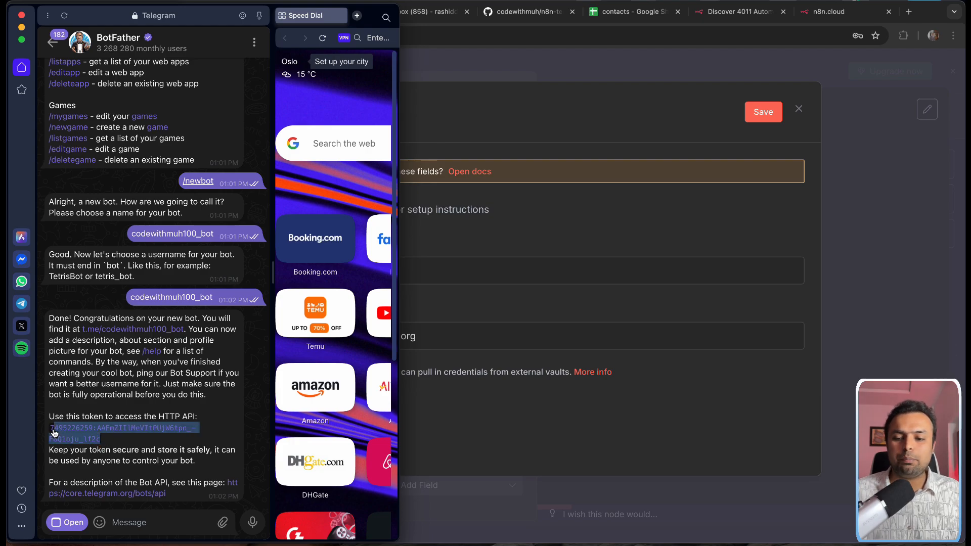
left_click(602, 236)
left_click(390, 272)
Step: Paste the bot token, rename the credential 'Telegram bot 100', and save it
key("super+v")
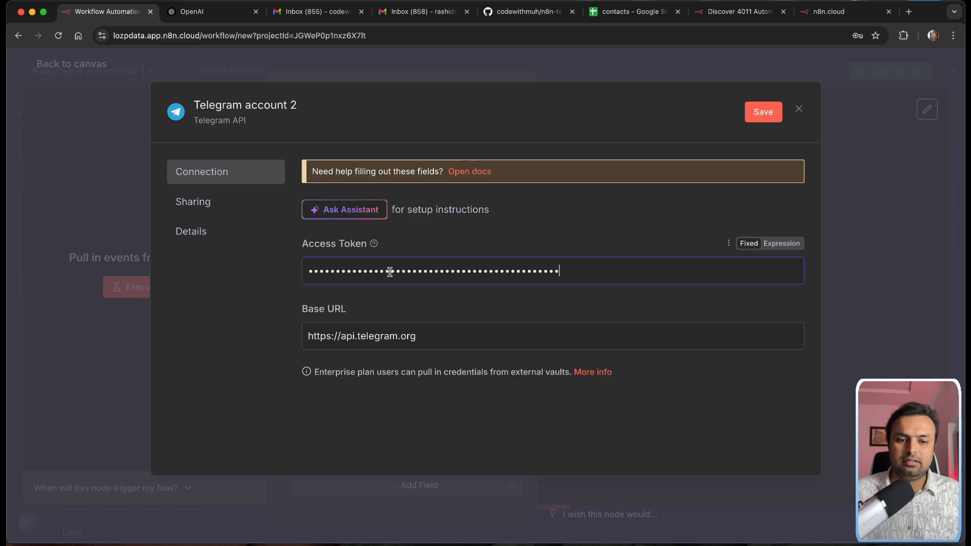
left_click(268, 98)
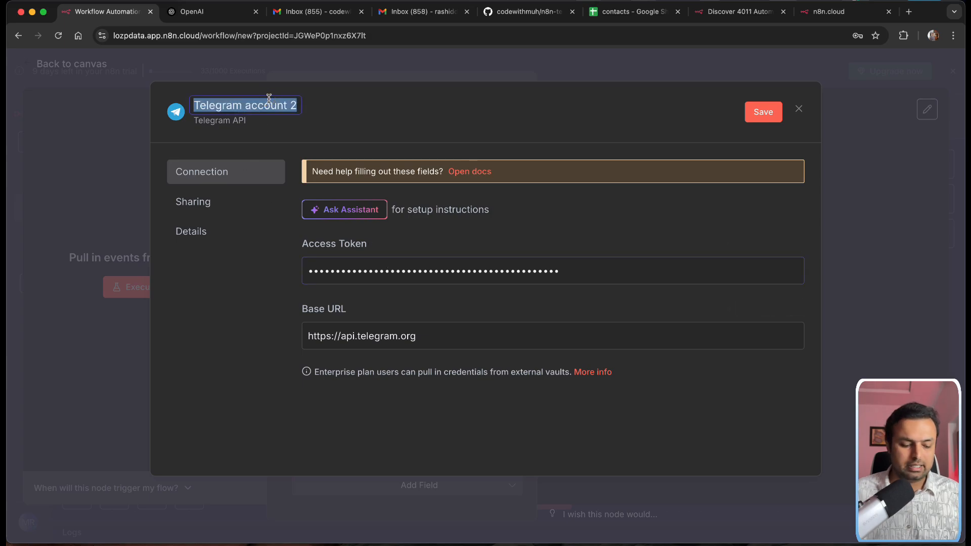
key("BackSpace")
type("Te;")
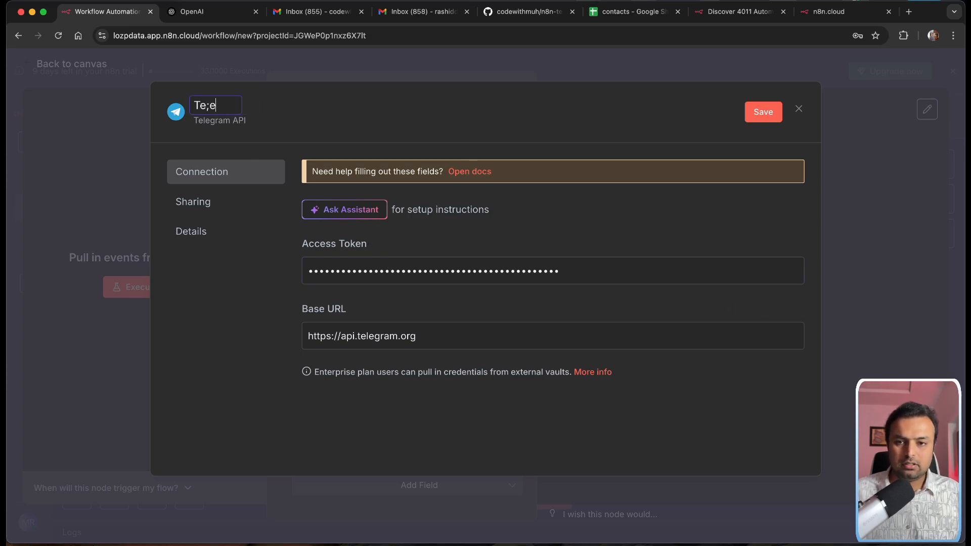
type("egram bot")
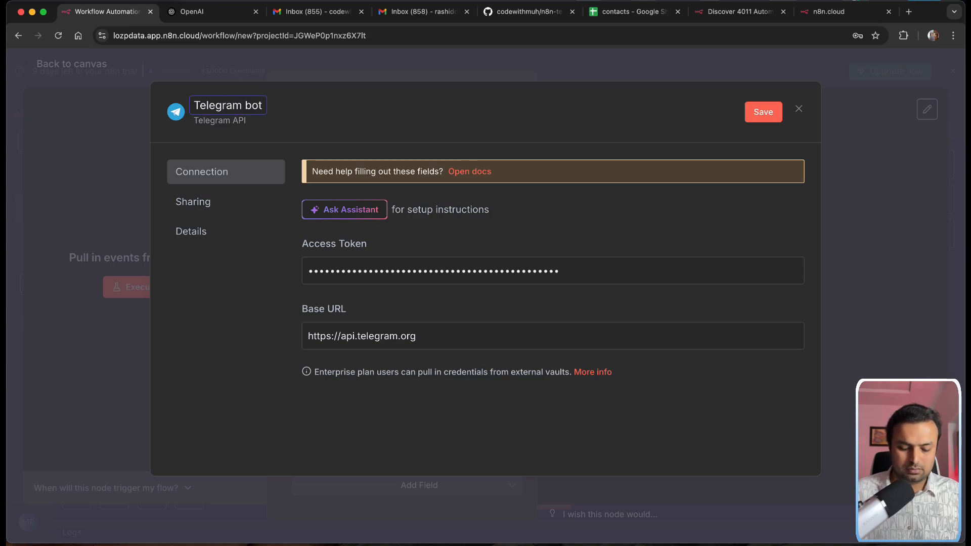
type("100")
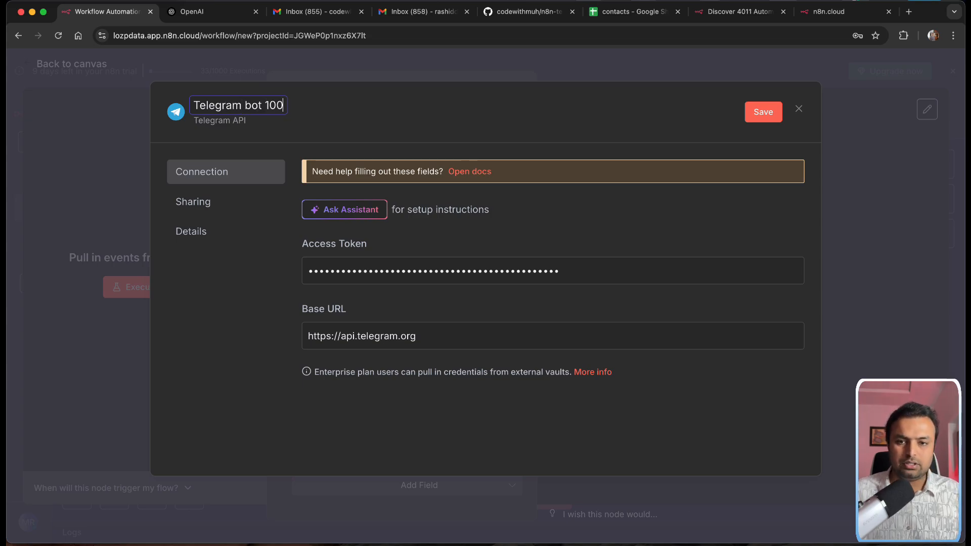
left_click(748, 121)
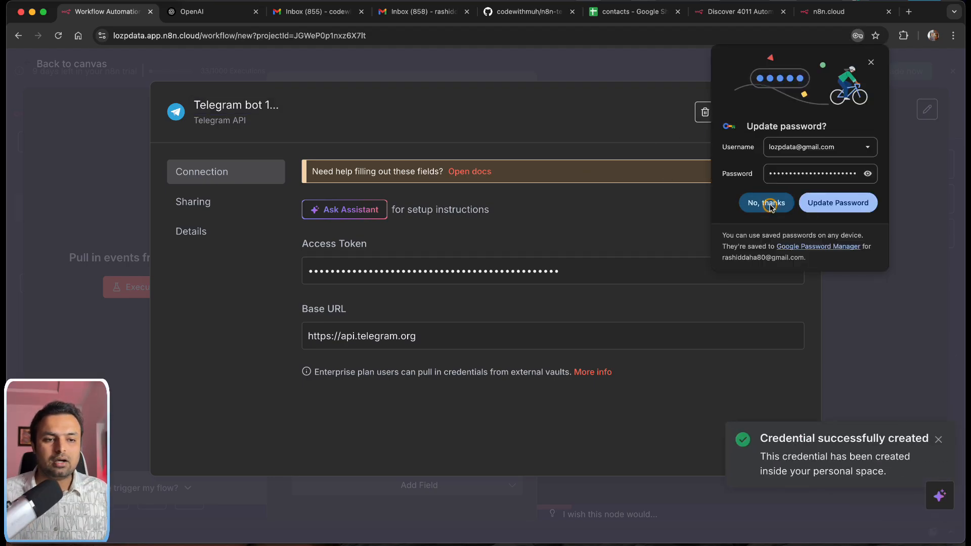
left_click(781, 206)
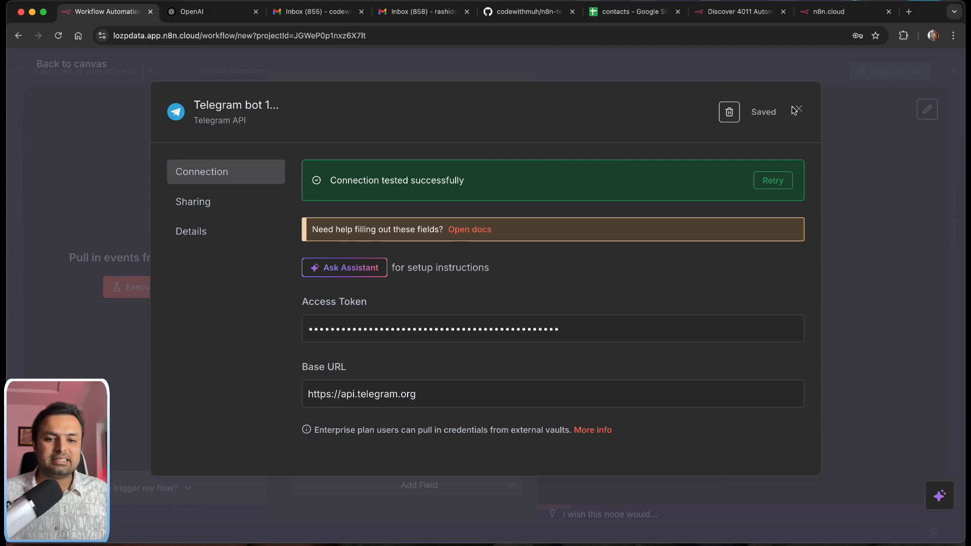
Step: Close the credential dialog, select 'Telegram bot 100' for the Telegram Trigger, and go back to the canvas
left_click(798, 110)
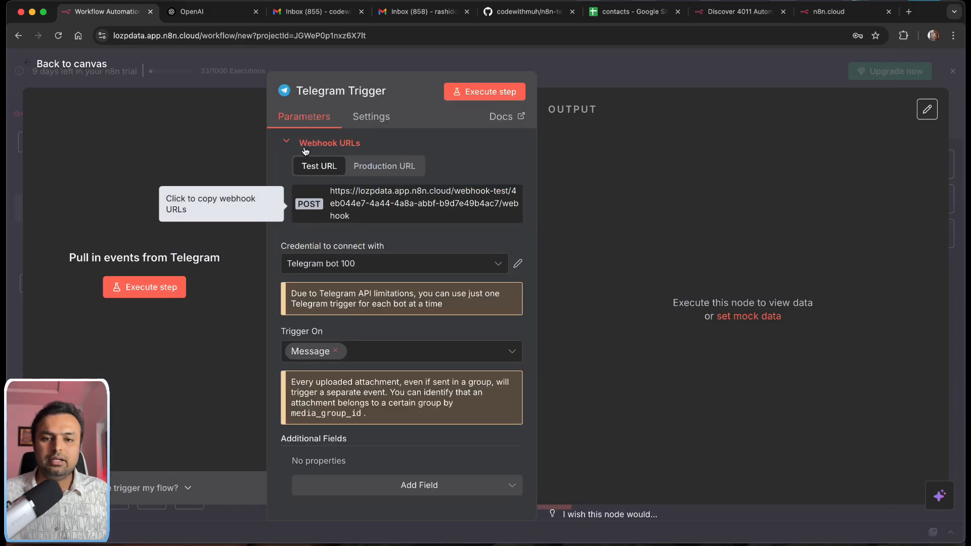
left_click(335, 263)
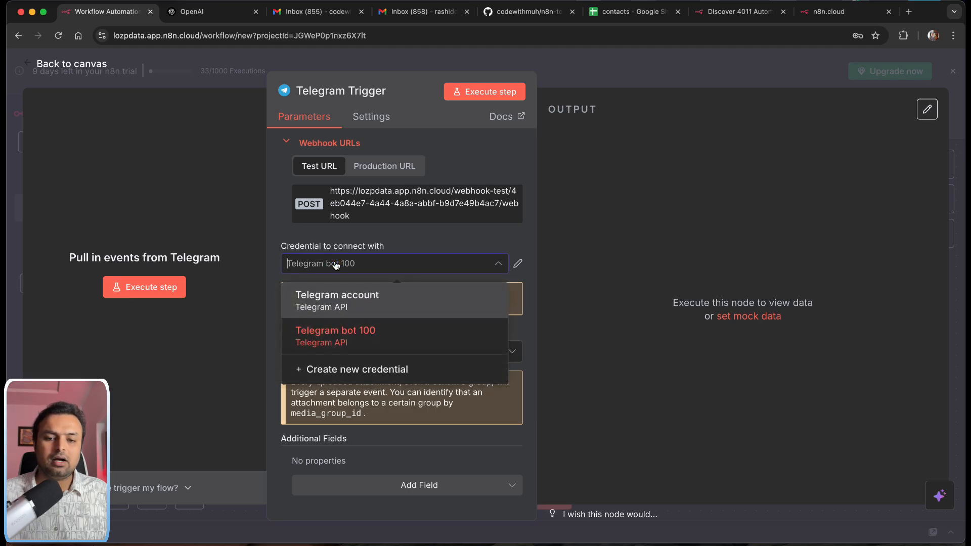
left_click(338, 336)
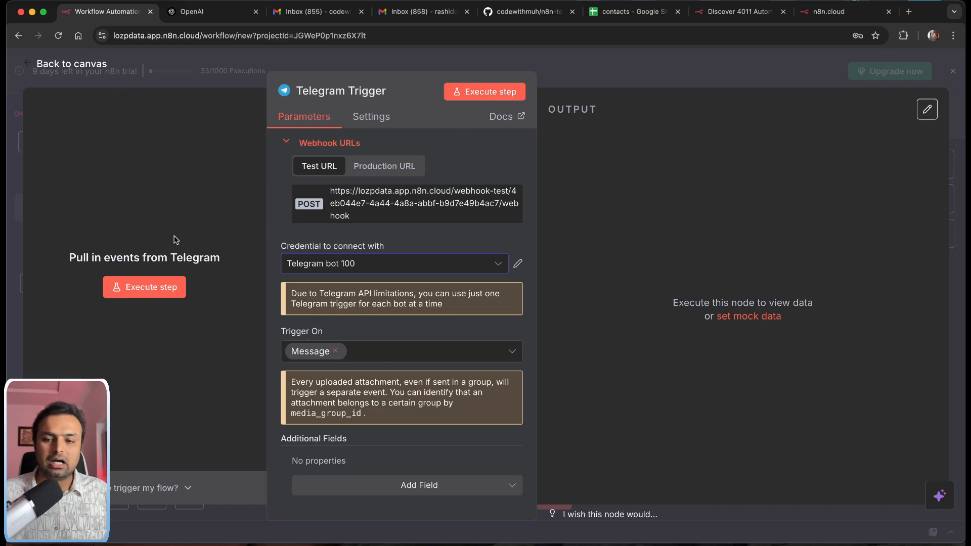
left_click(60, 65)
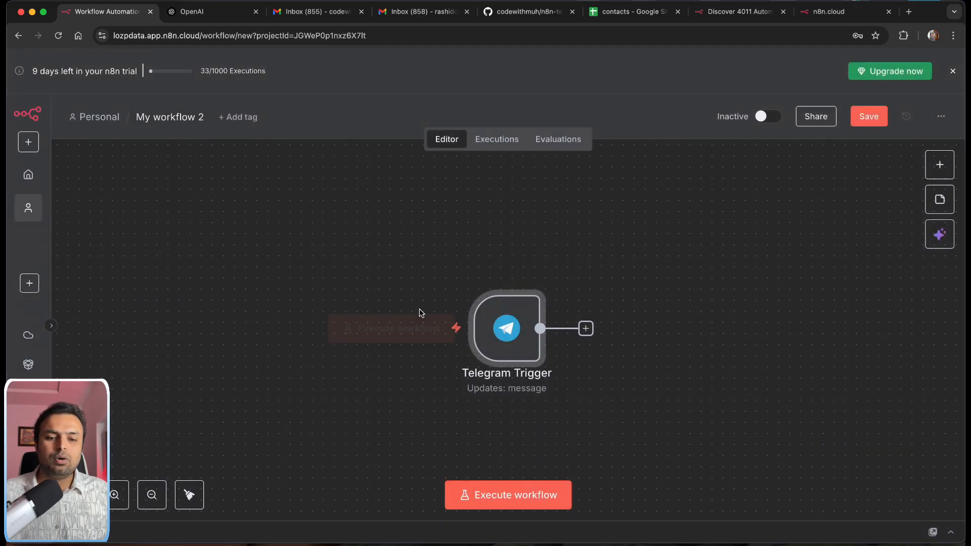
scroll(475, 325, "right", 10)
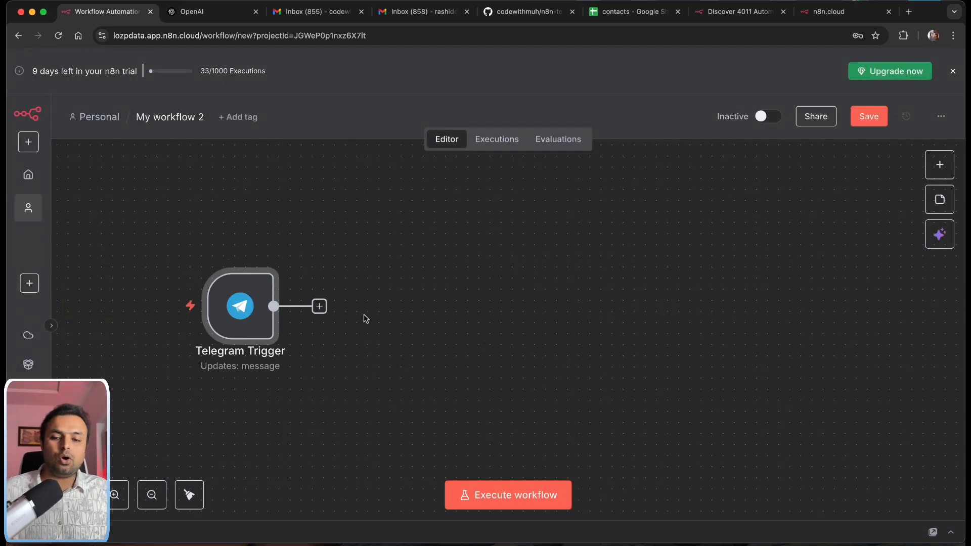
mouse_move(250, 314)
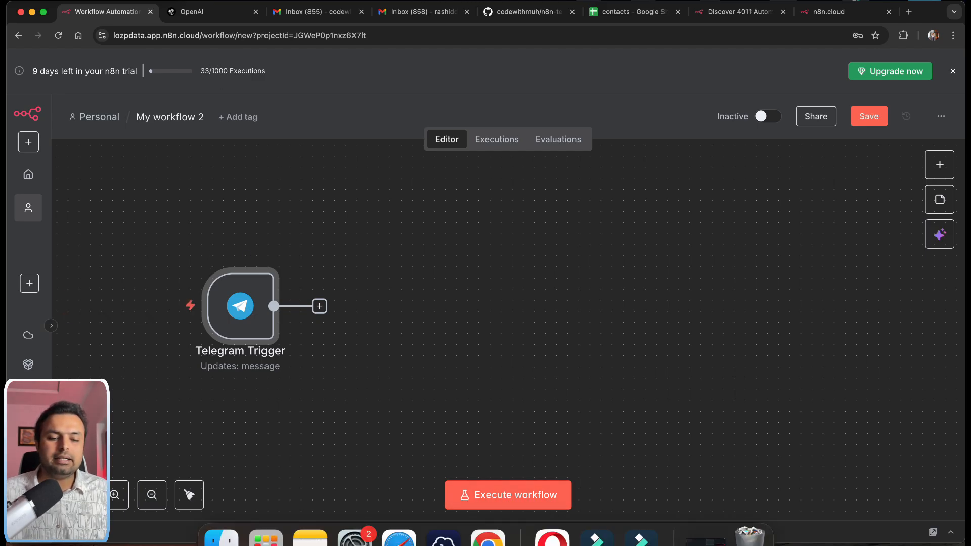
Step: Start the codewithmuh100_bot chat in Telegram Web and place the window beside n8n
left_click(552, 537)
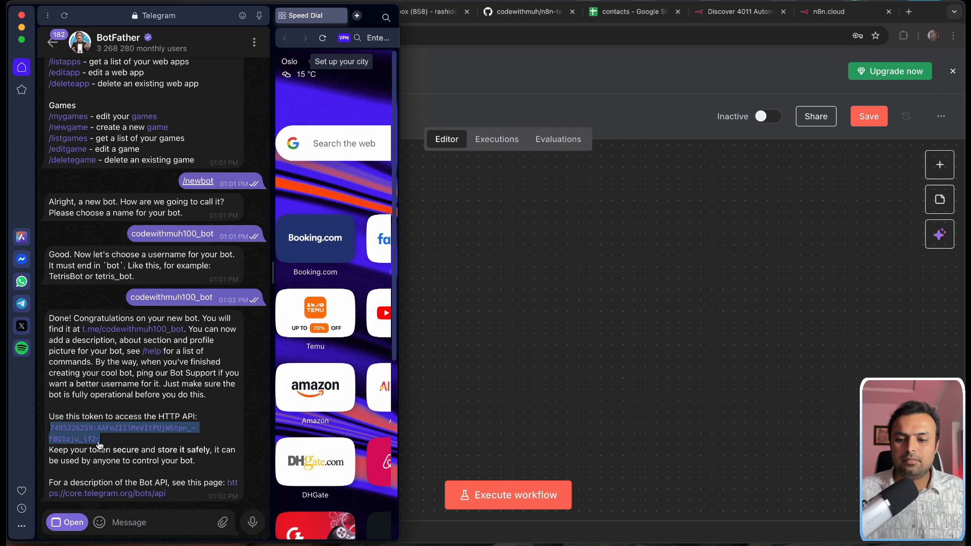
left_click(148, 439)
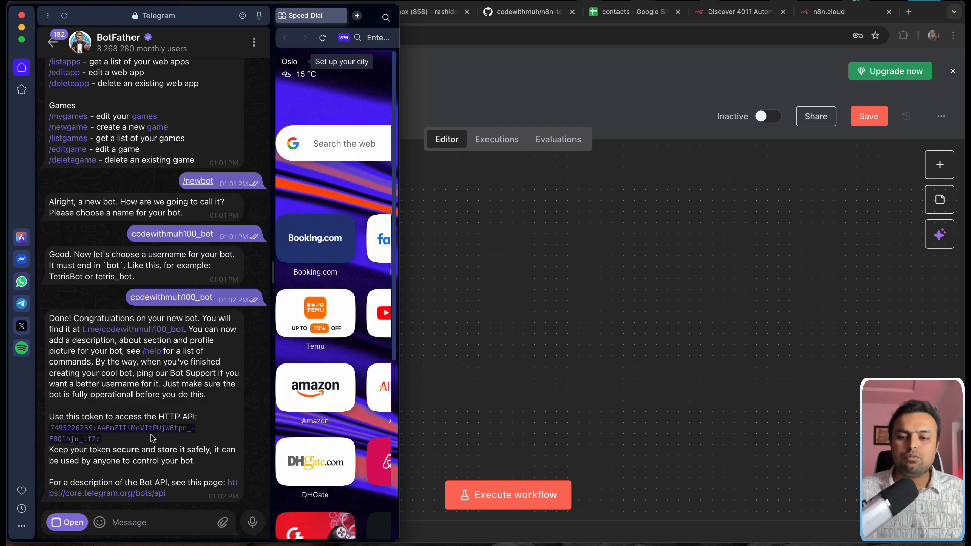
left_click(144, 331)
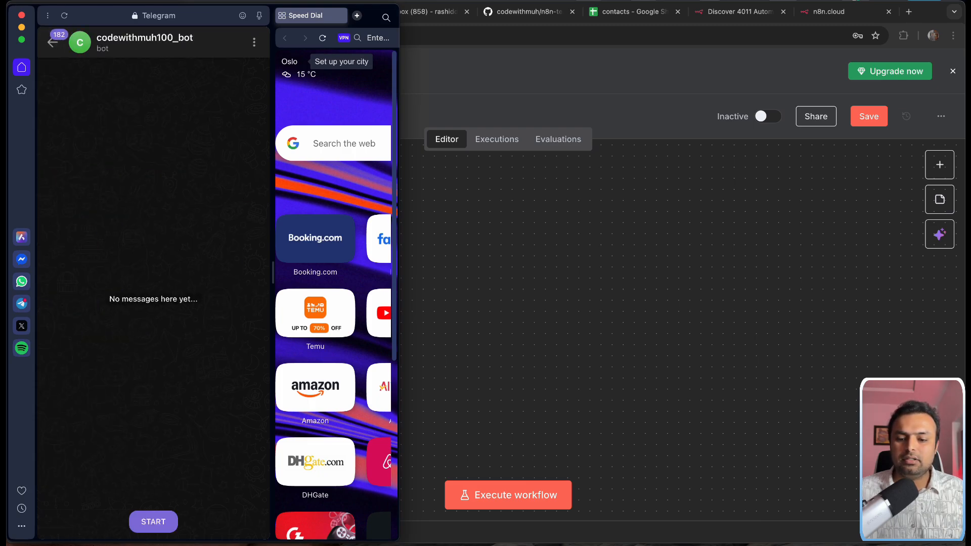
left_click(153, 523)
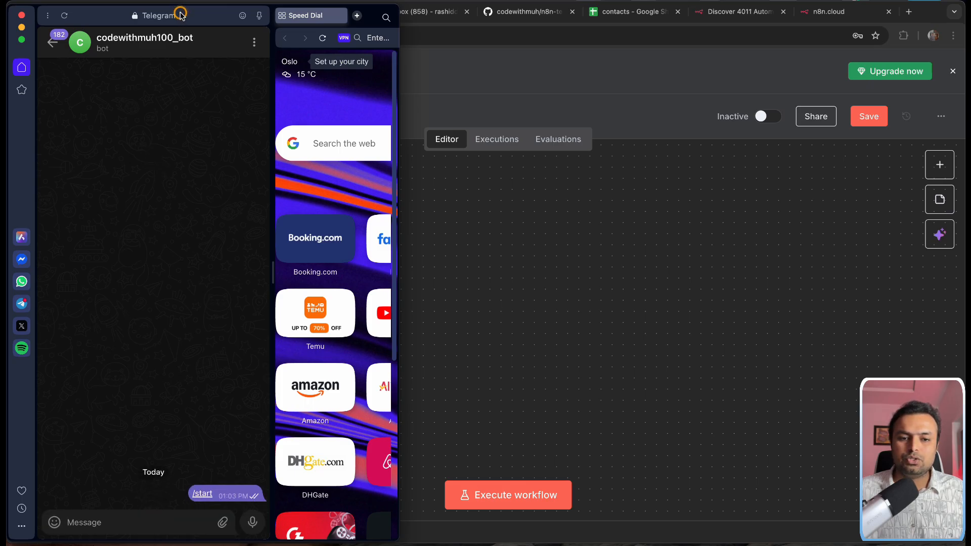
left_click_drag(181, 15, 731, 22)
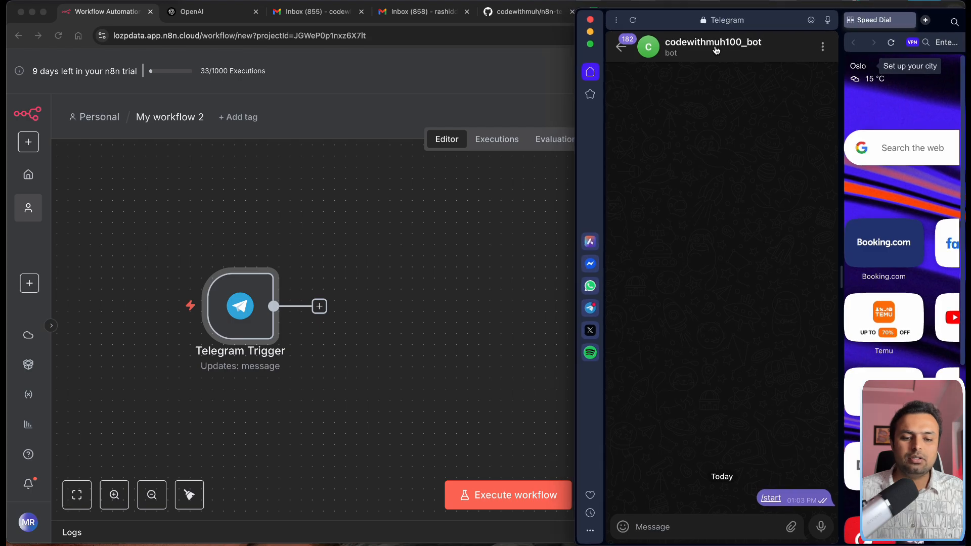
left_click(262, 330)
Step: Test the Telegram Trigger, inspect the captured /start text in its output, then return to the canvas
double_click(256, 326)
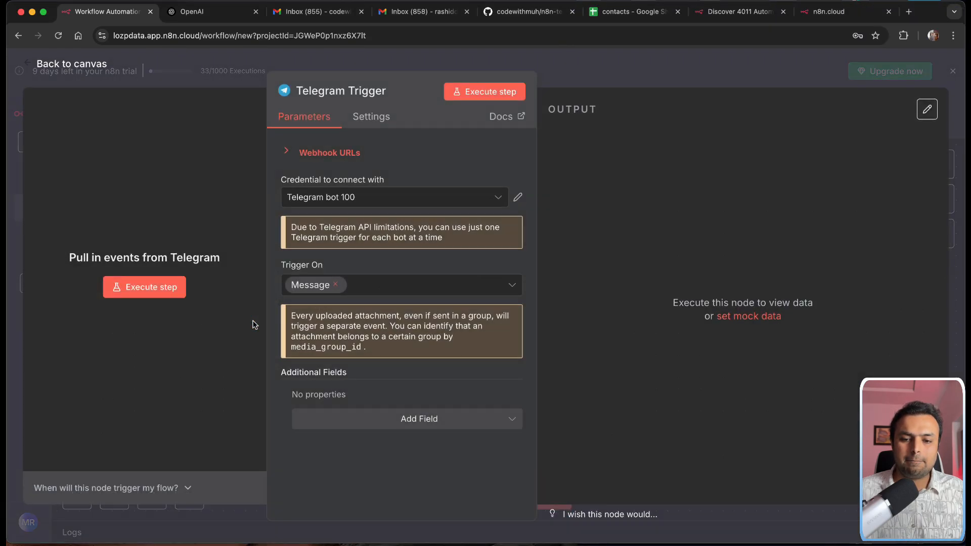
left_click(135, 288)
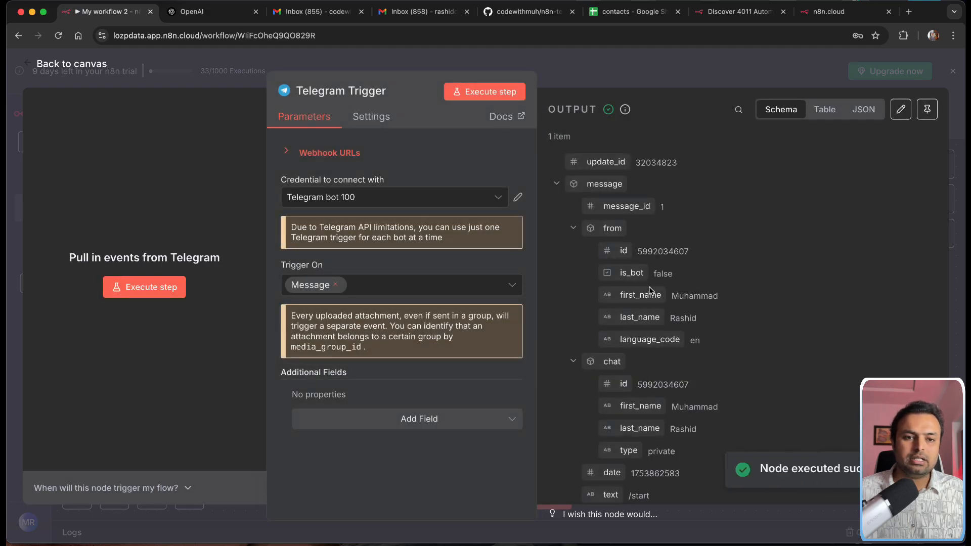
scroll(649, 286, "down", 3)
scroll(652, 290, "down", 2)
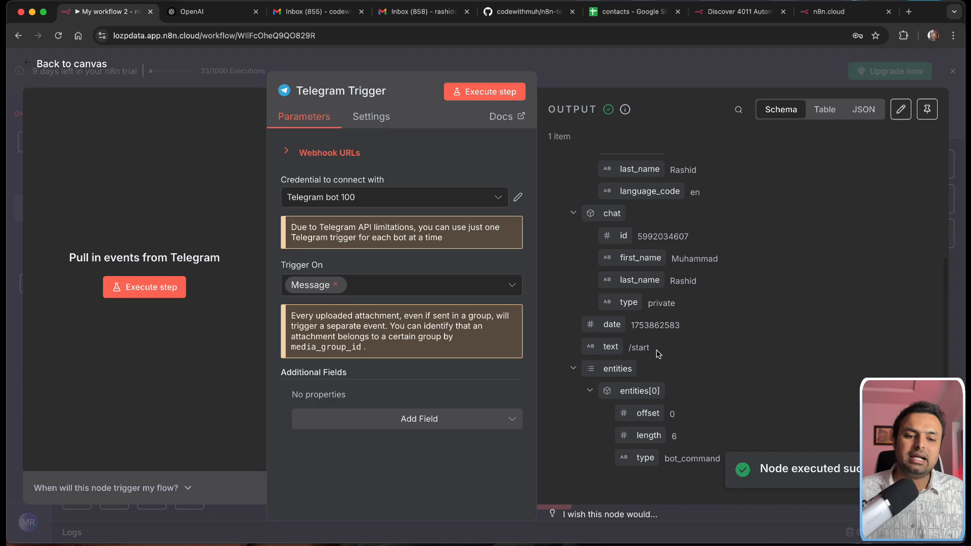
left_click_drag(656, 349, 616, 350)
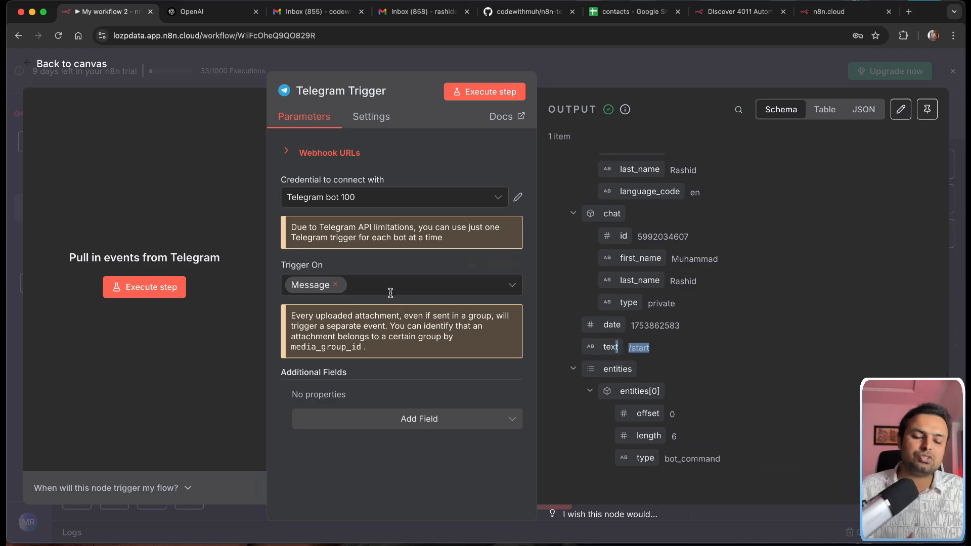
left_click(43, 63)
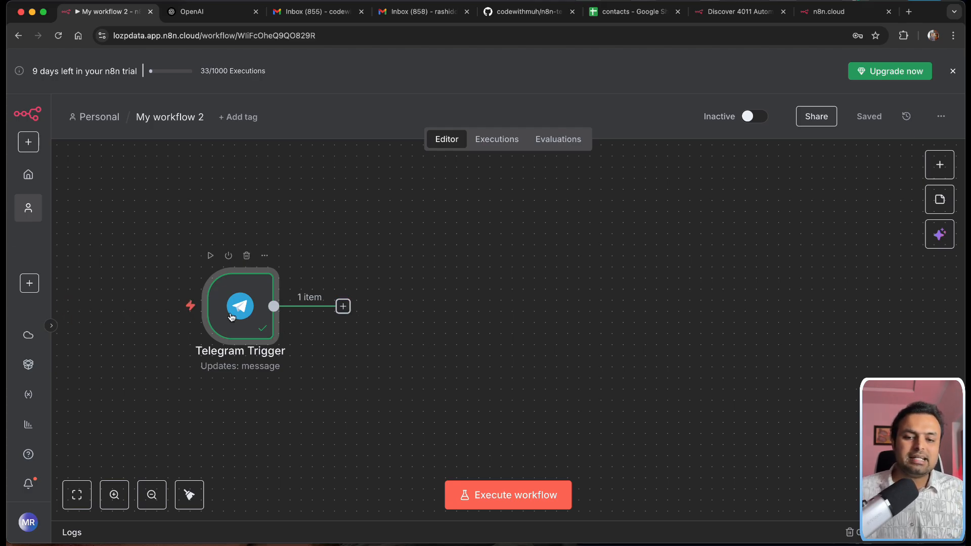
left_click_drag(241, 308, 230, 319)
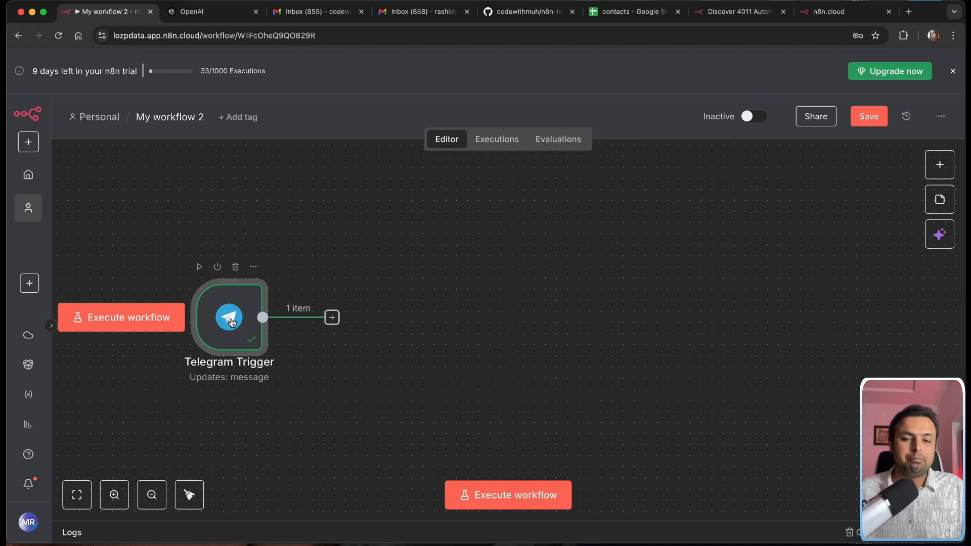
scroll(231, 323, "up", 1)
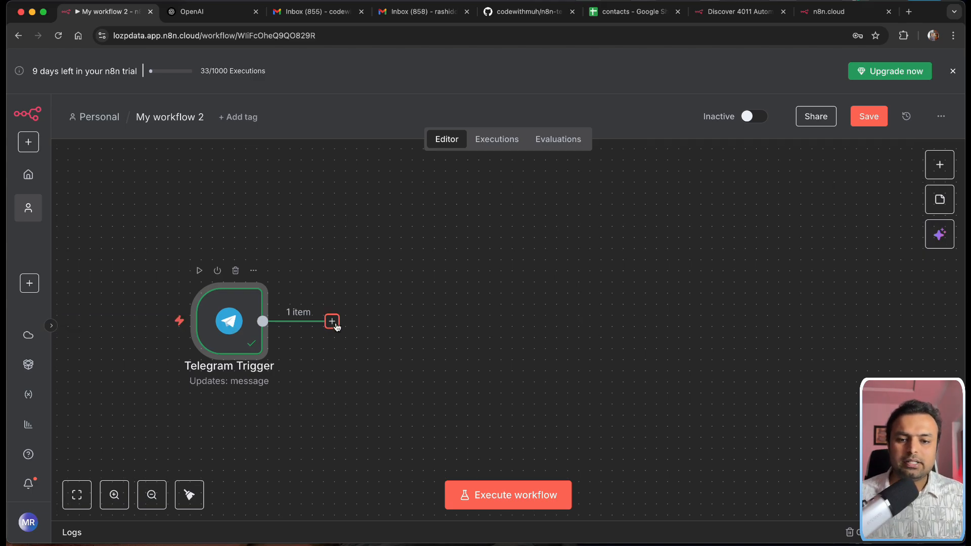
Step: Add a Switch node after the Telegram Trigger using the 'sw' search
left_click(332, 322)
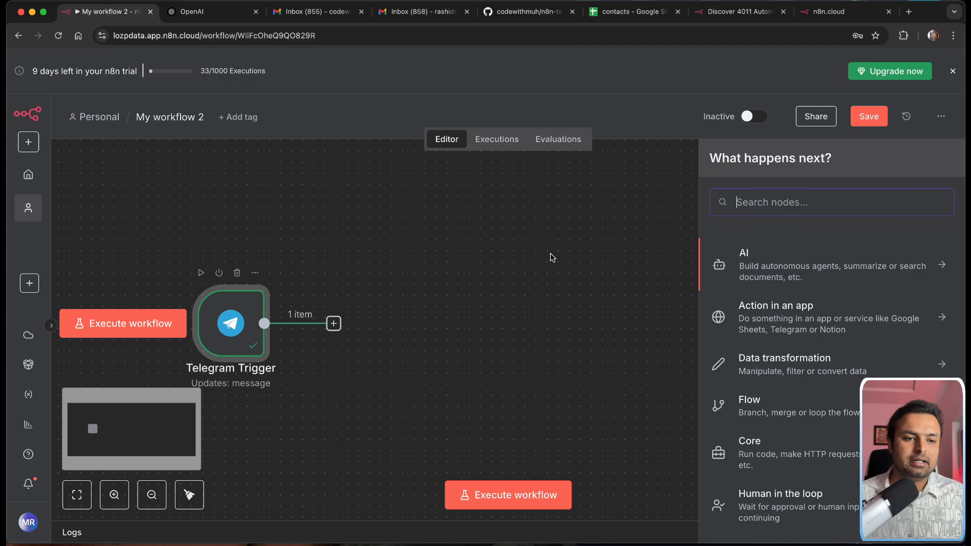
type("sw")
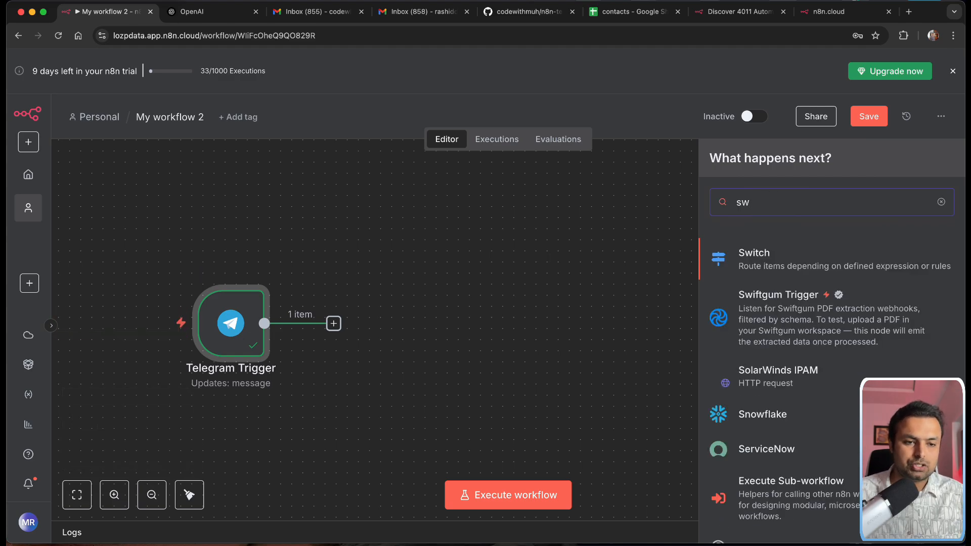
left_click(769, 254)
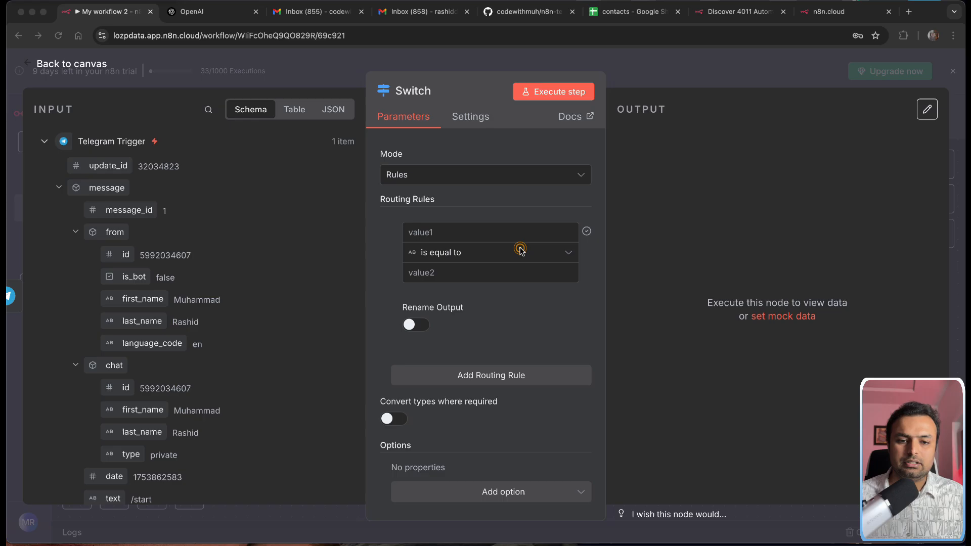
Step: Set the Switch's first rule operator to String > exists and return to the canvas
left_click(505, 254)
left_click(466, 294)
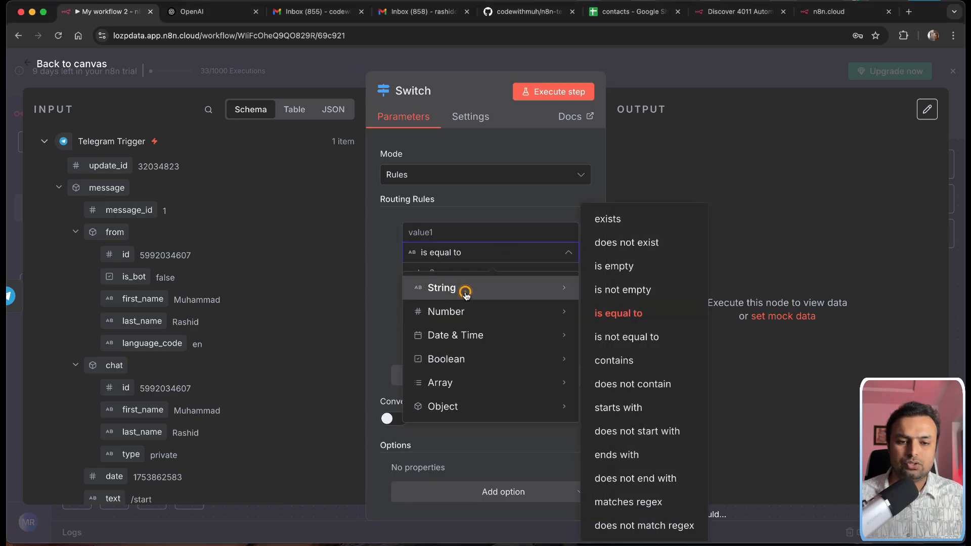
left_click(598, 219)
left_click(445, 231)
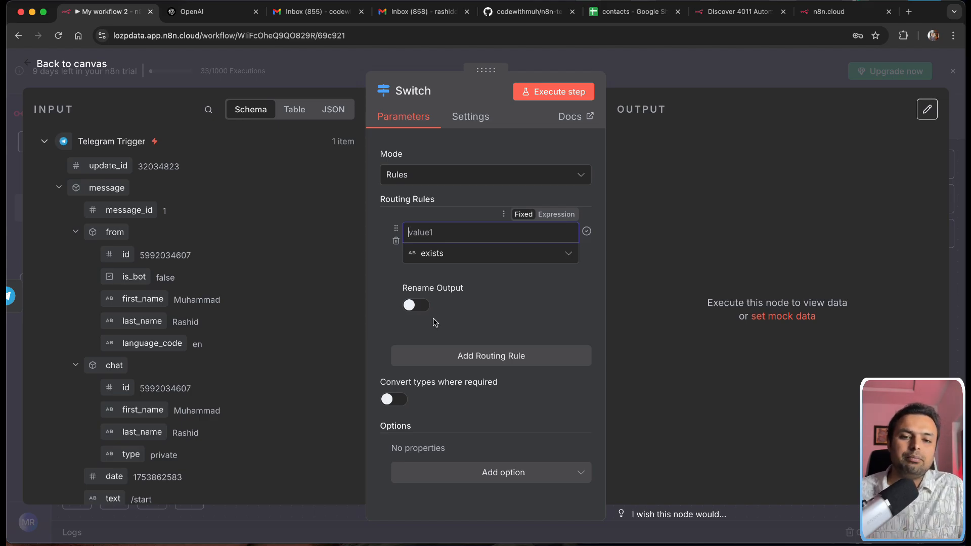
left_click(36, 63)
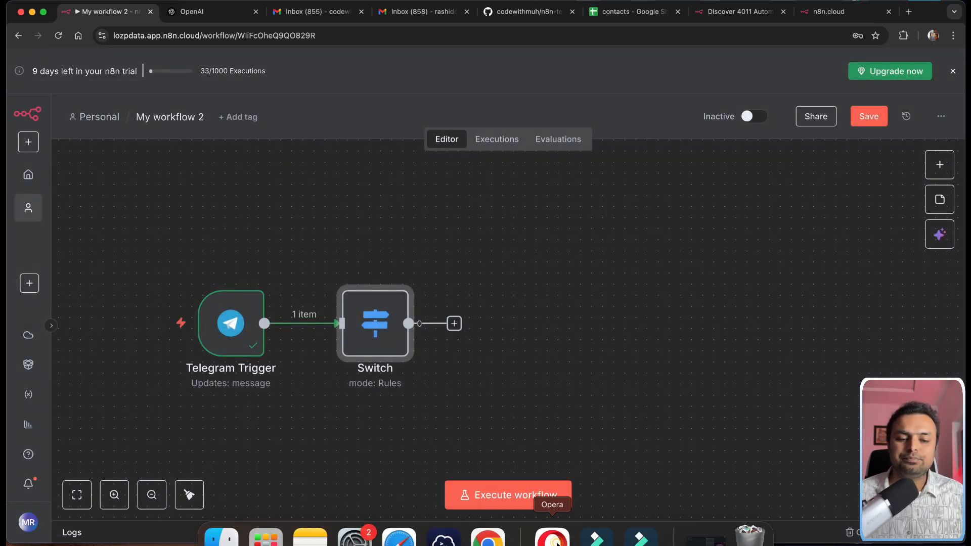
left_click(552, 539)
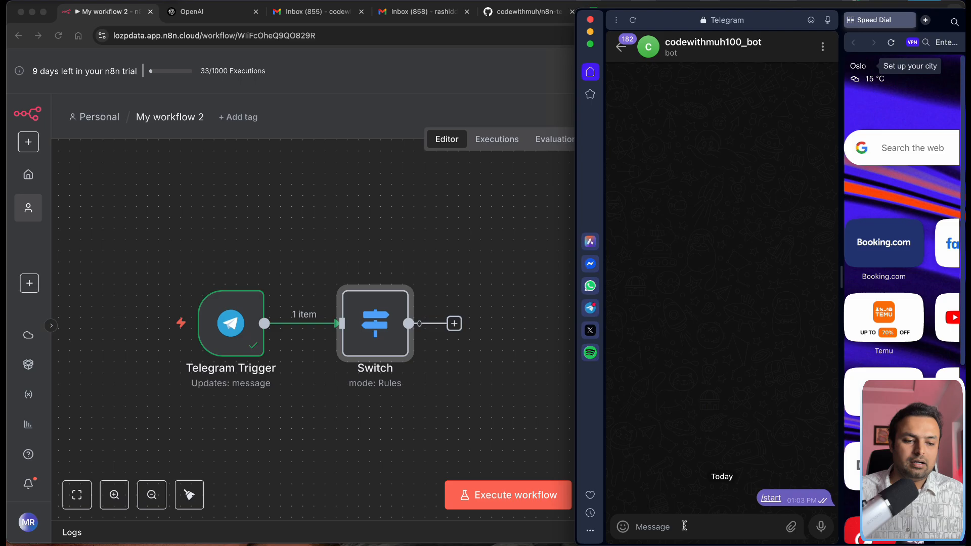
Step: Send the bot a short voice note and execute the workflow so the Switch receives it
left_click(821, 527)
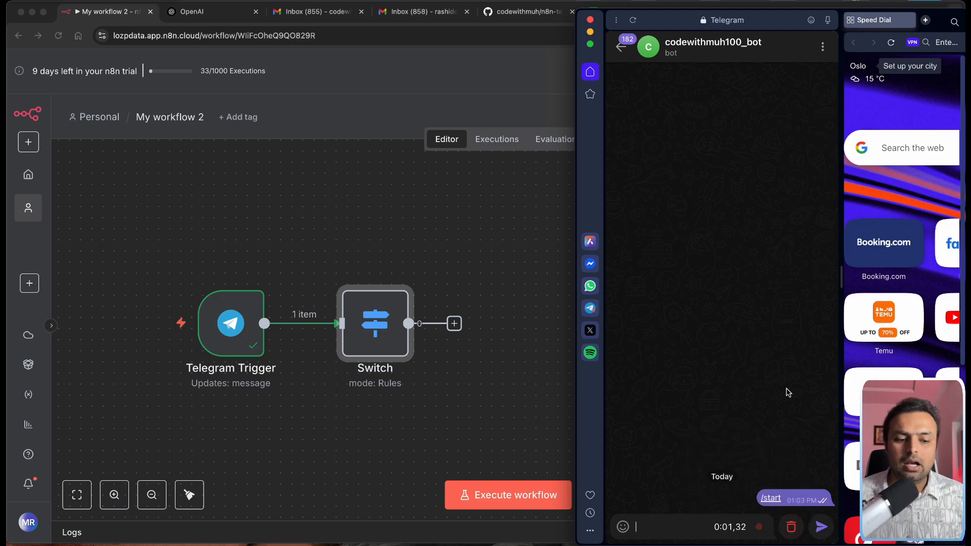
left_click(821, 528)
left_click(496, 454)
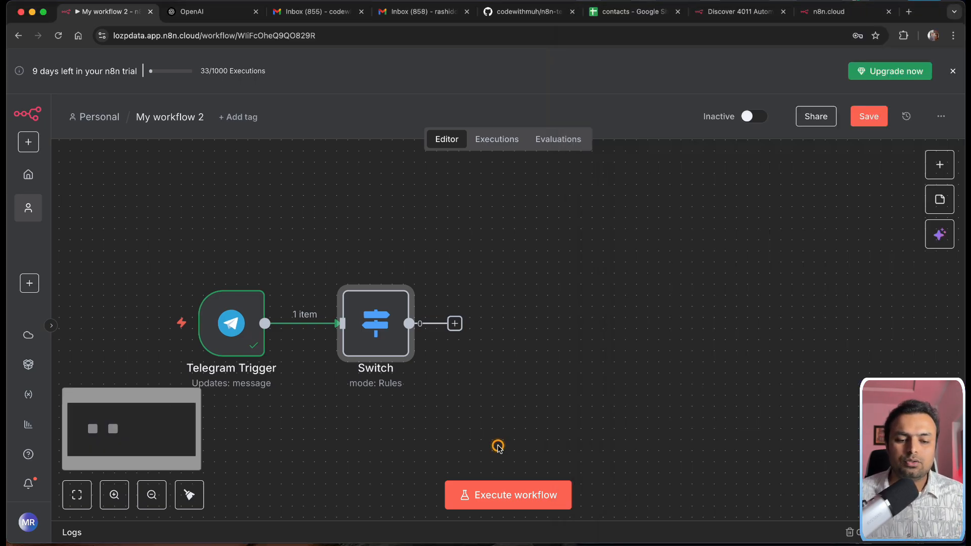
left_click(505, 498)
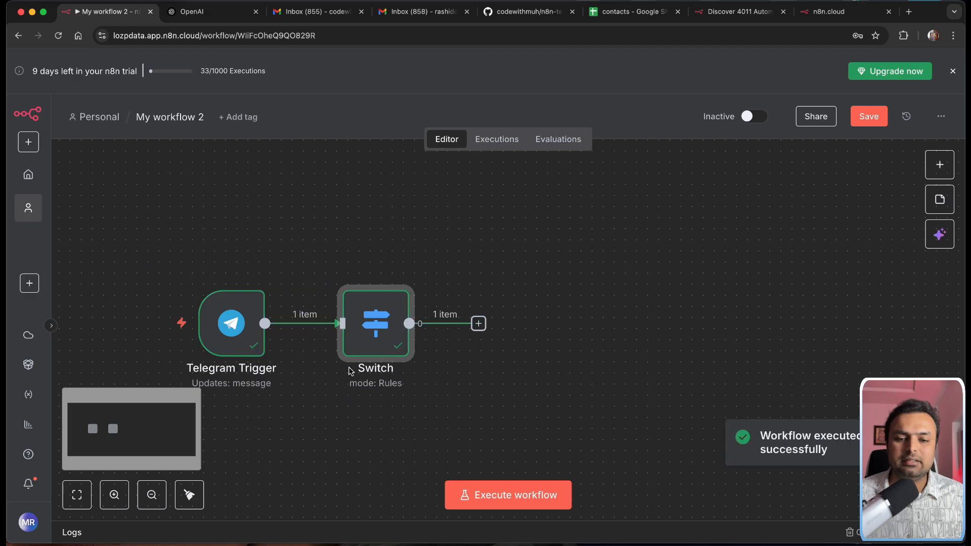
double_click(366, 345)
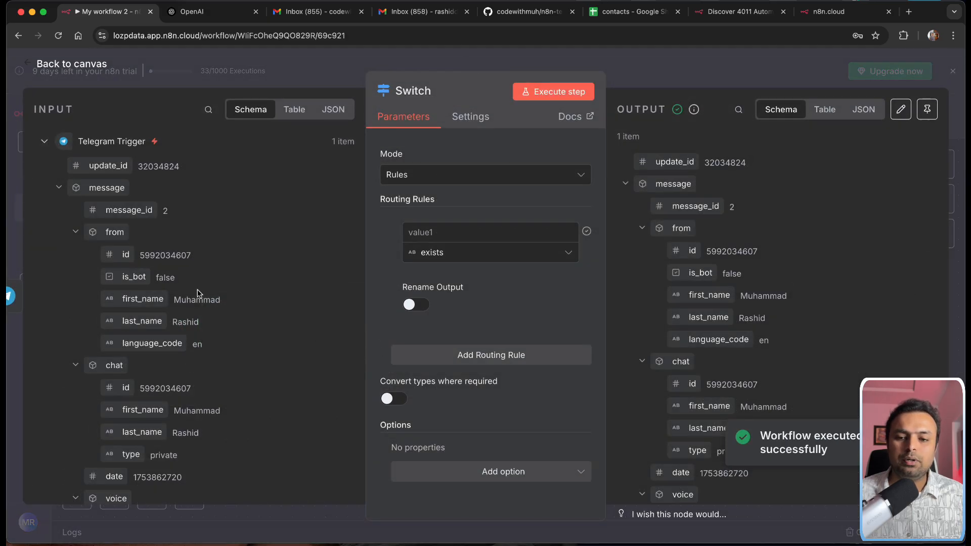
Step: Set the first rule's value1 to {{ $json.message.voice?.file_id }} from the input's voice file_id
scroll(217, 329, "down", 5)
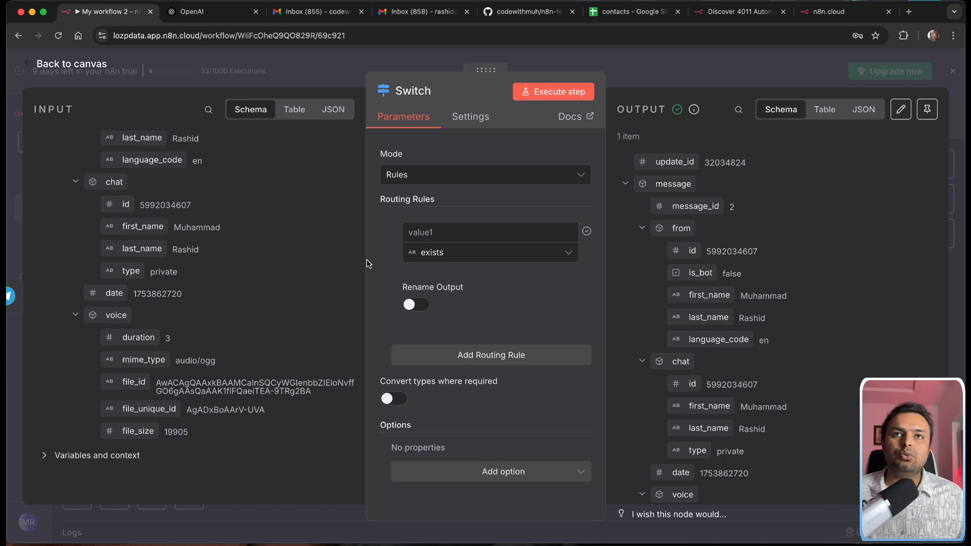
left_click_drag(126, 383, 455, 247)
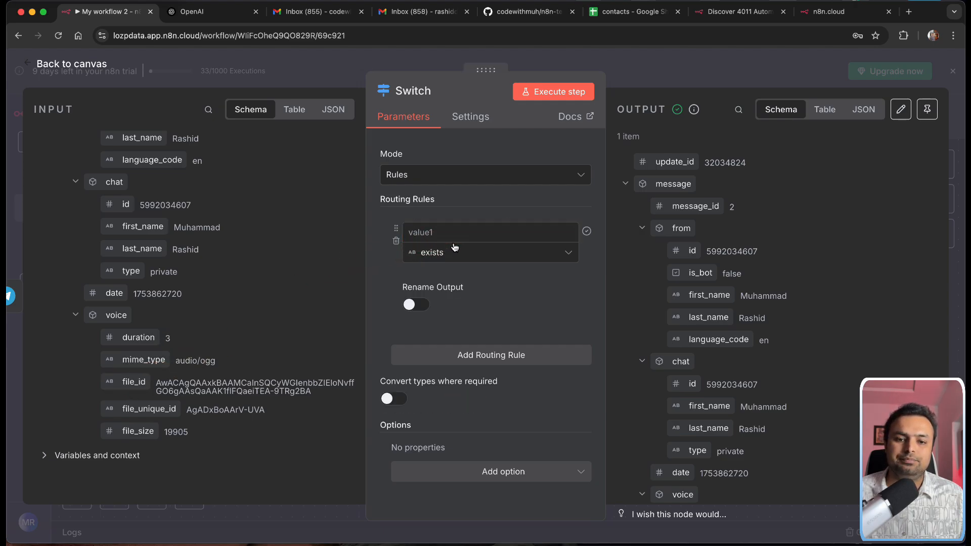
left_click_drag(134, 383, 440, 239)
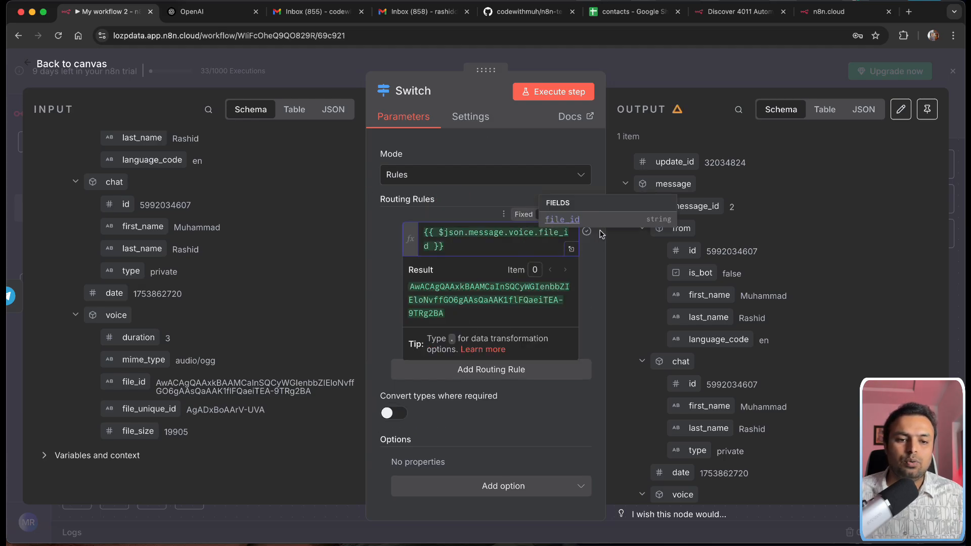
left_click_drag(606, 233, 763, 233)
left_click(685, 276)
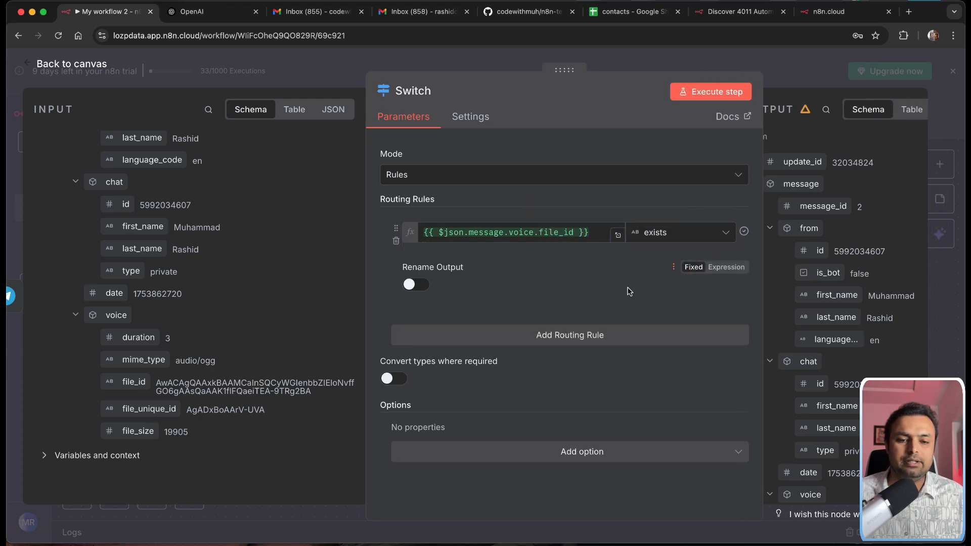
left_click(498, 235)
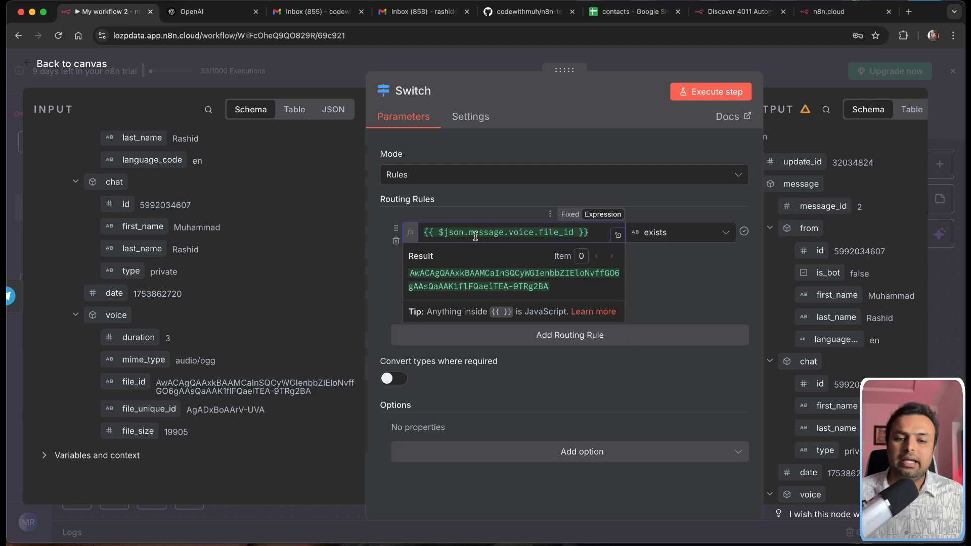
left_click(534, 232)
type("?")
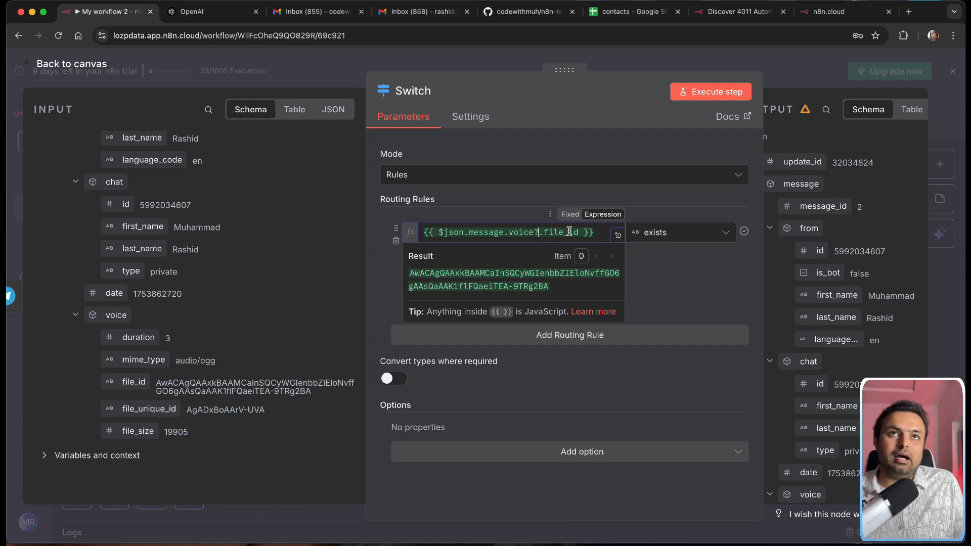
left_click(677, 258)
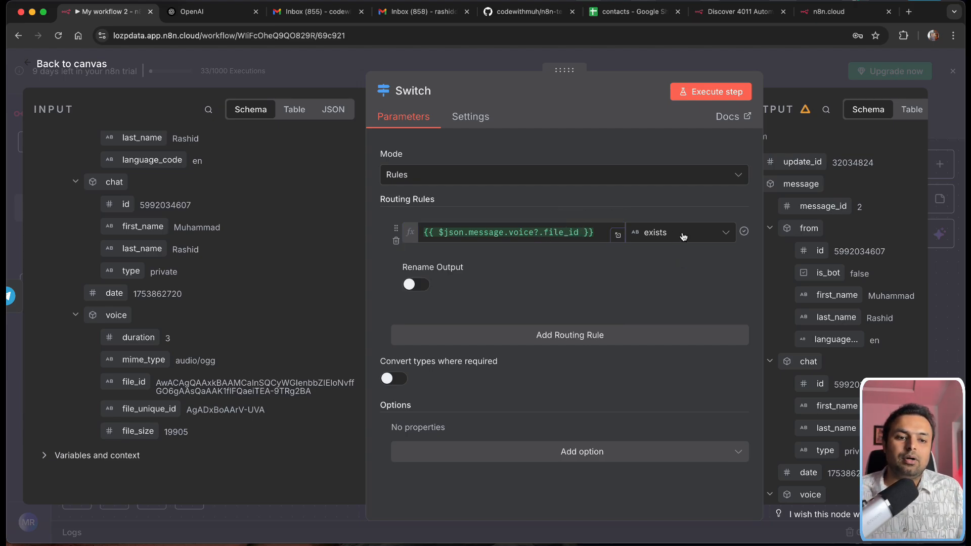
Step: Keep the exists operator and rename the rule's output to 'Audio'
left_click(683, 235)
mouse_move(673, 268)
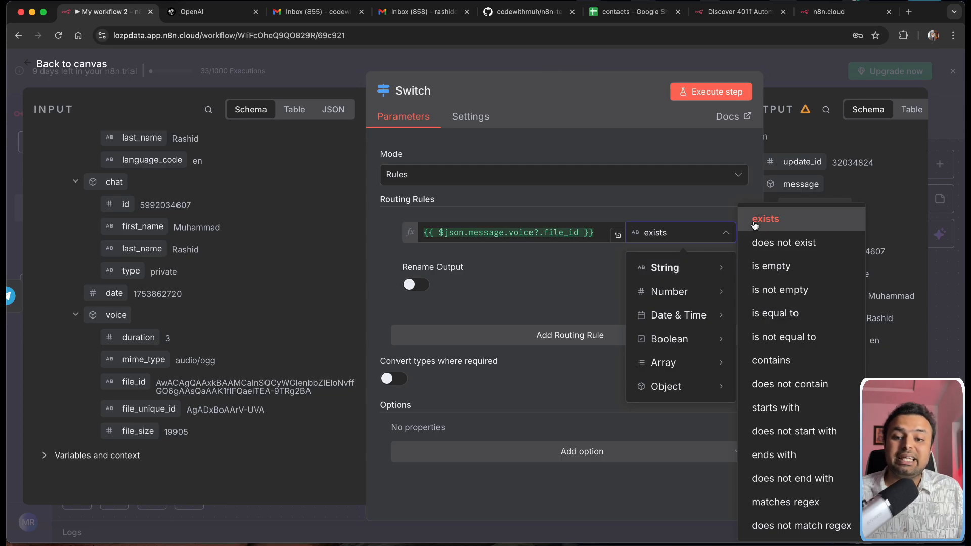
left_click(545, 126)
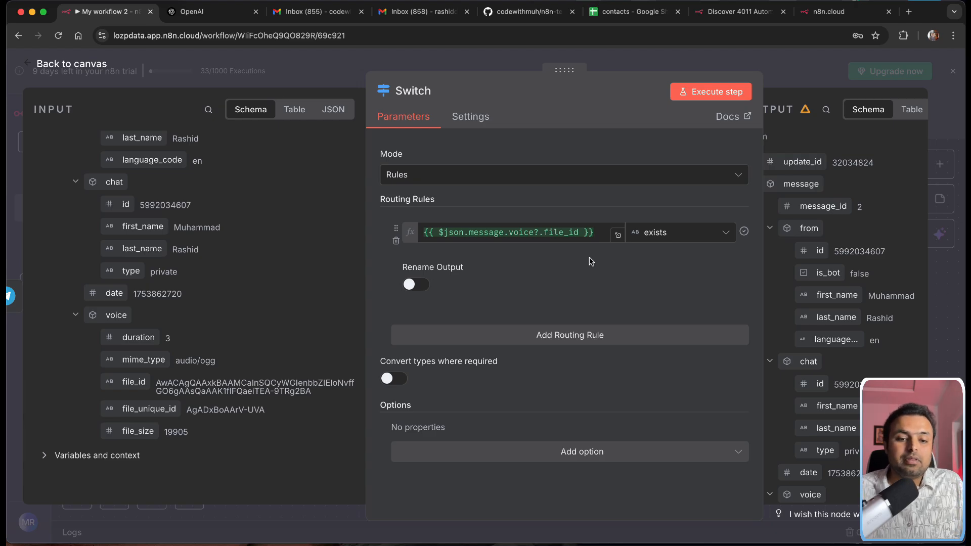
left_click(413, 284)
left_click(437, 329)
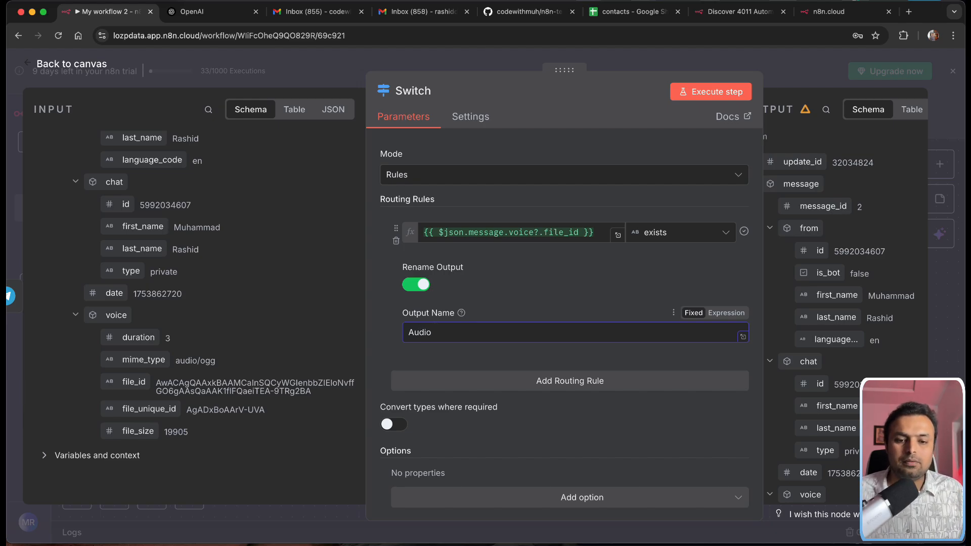
scroll(536, 417, "down", 1)
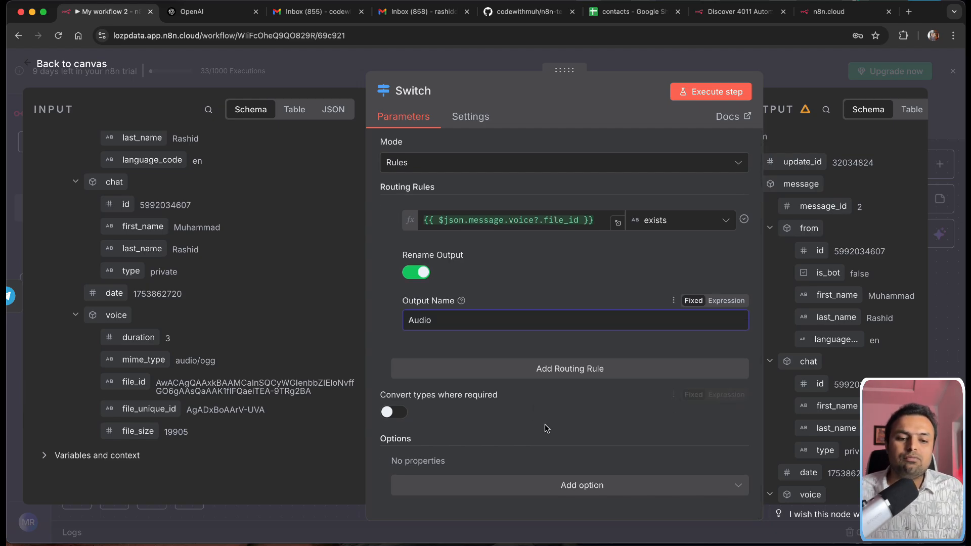
Step: Add a second Switch rule using the exists operator
left_click(552, 370)
scroll(510, 371, "down", 2)
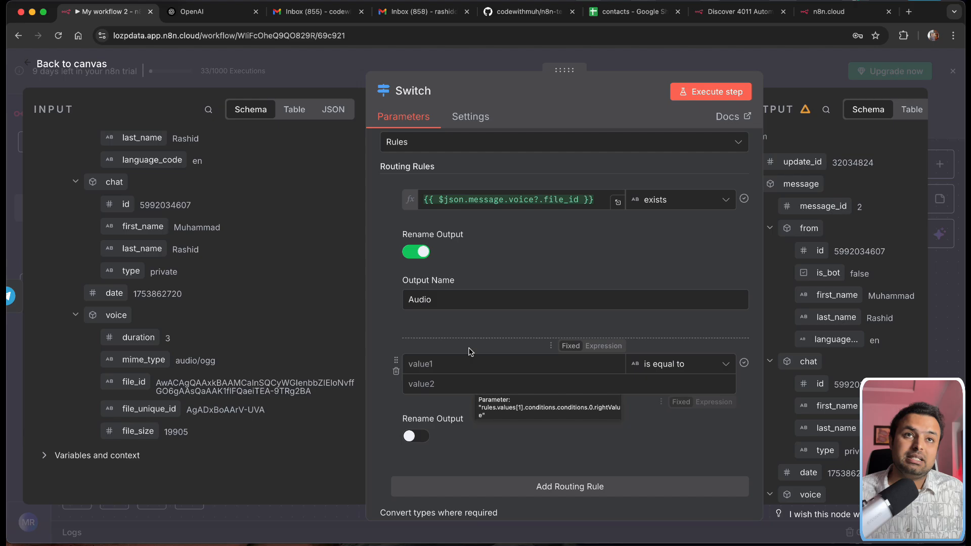
left_click(661, 373)
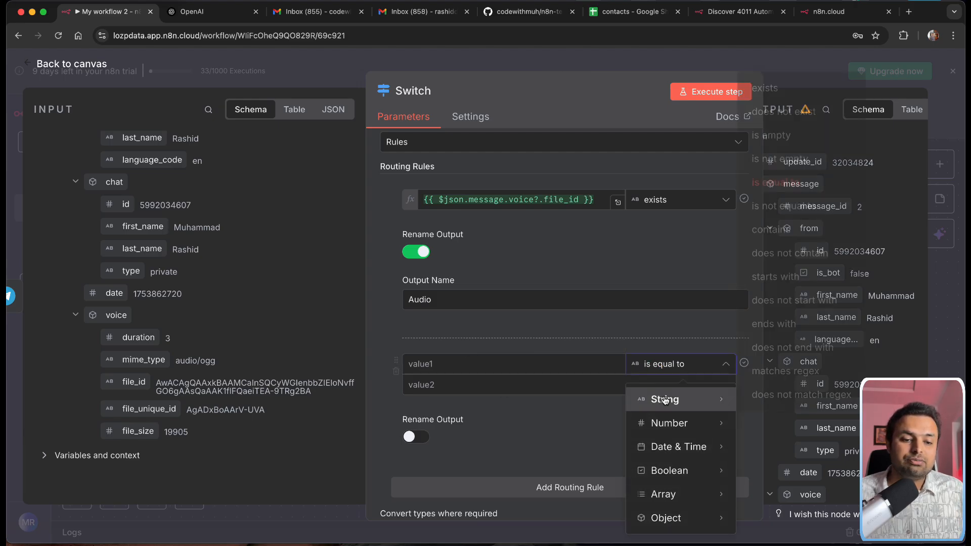
left_click(774, 87)
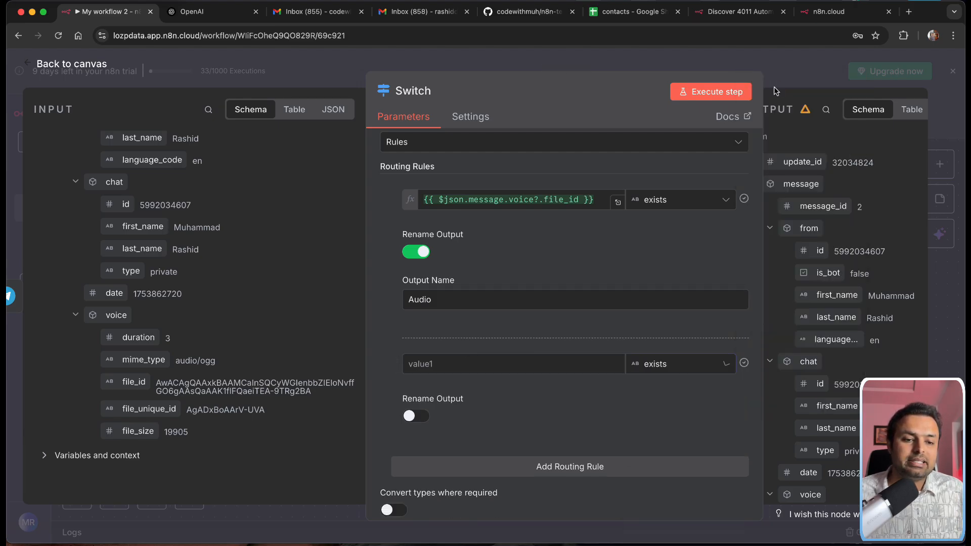
Step: Set the second rule's value to {{ $json.message.text || "" }}, name its output 'Text', and return to canvas
left_click(443, 364)
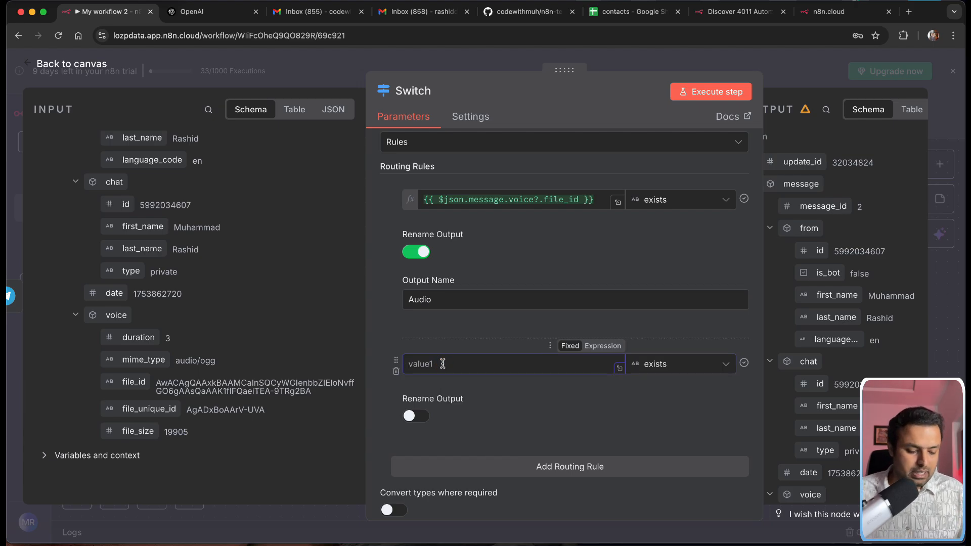
type("{{")
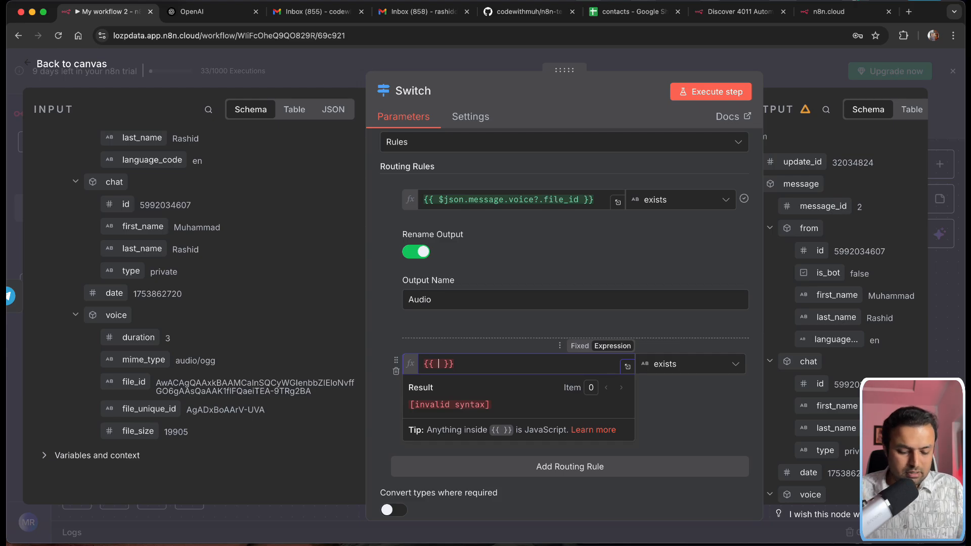
type("son.me")
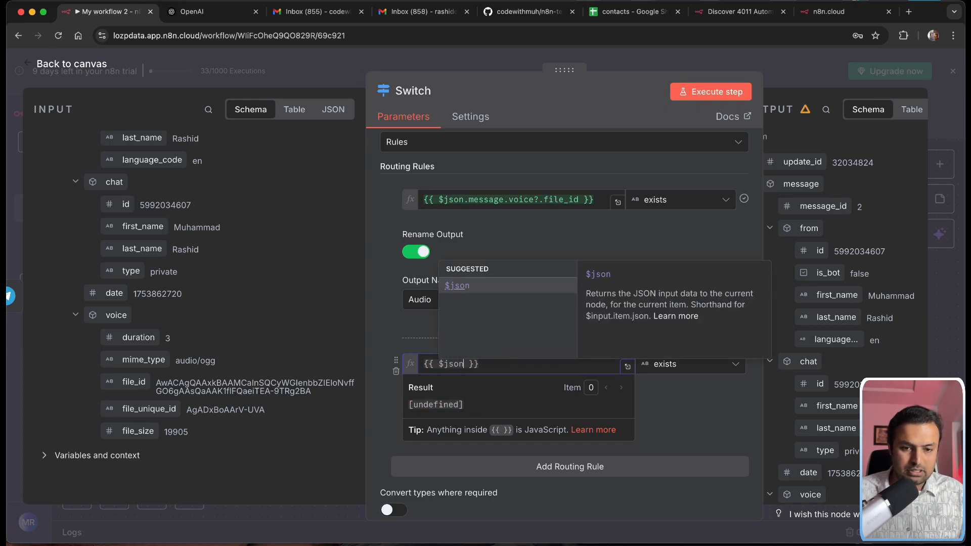
type("ssage")
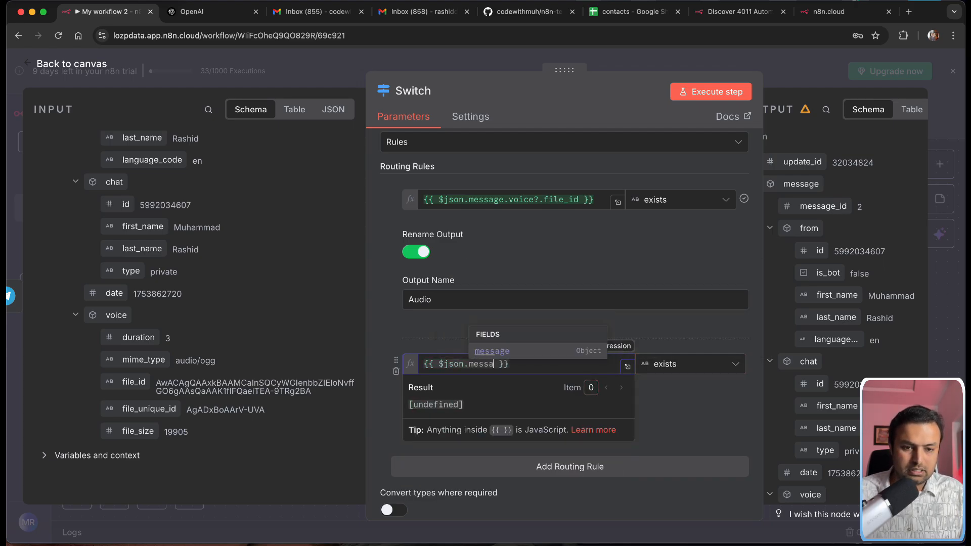
type(".text")
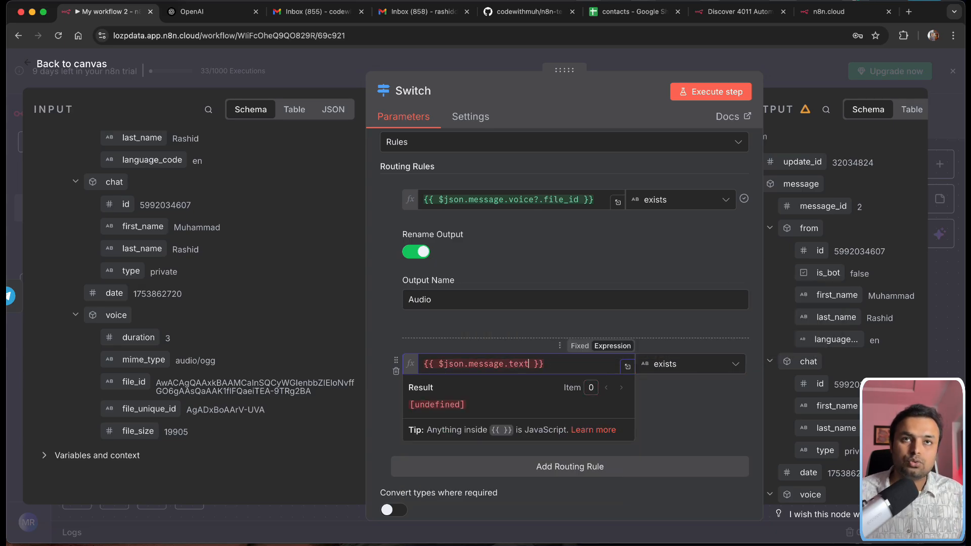
type(" || ")
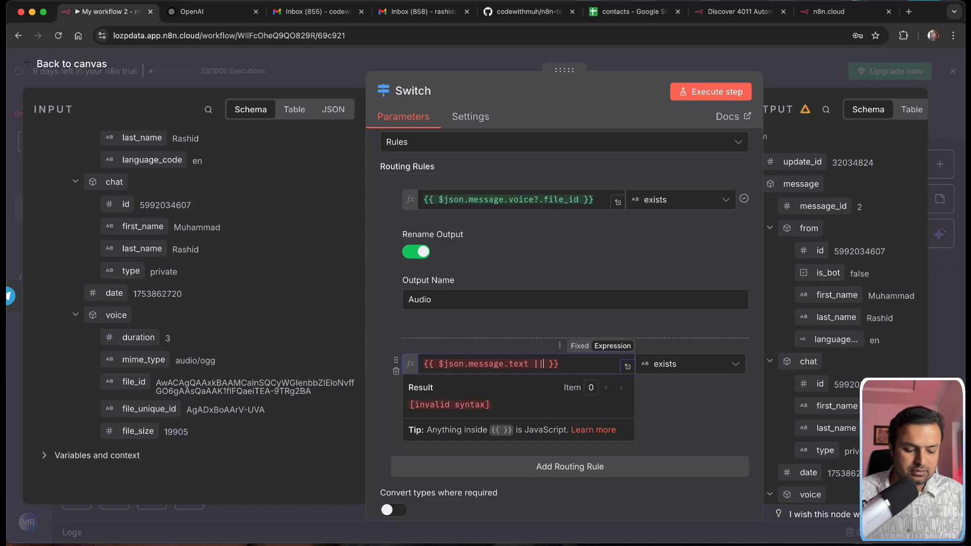
type("\"\"")
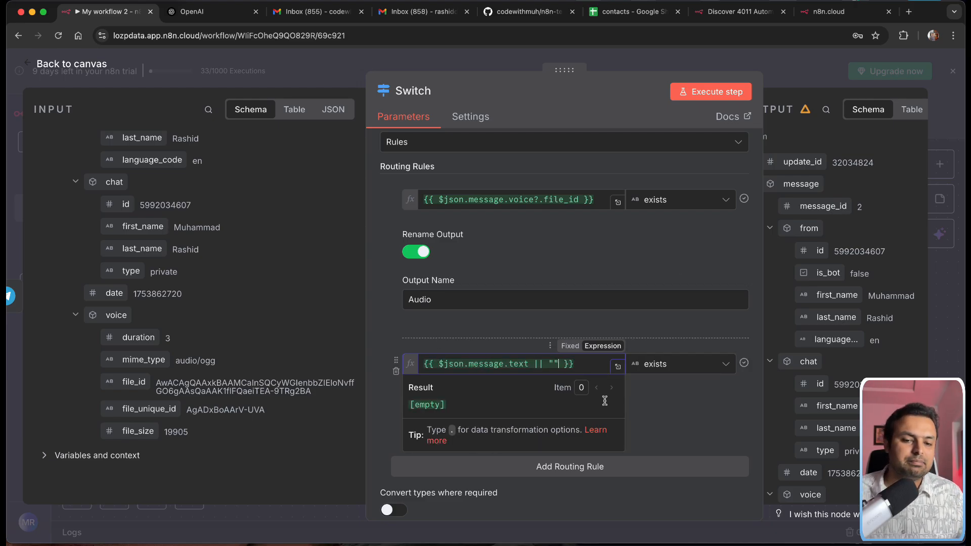
left_click(666, 421)
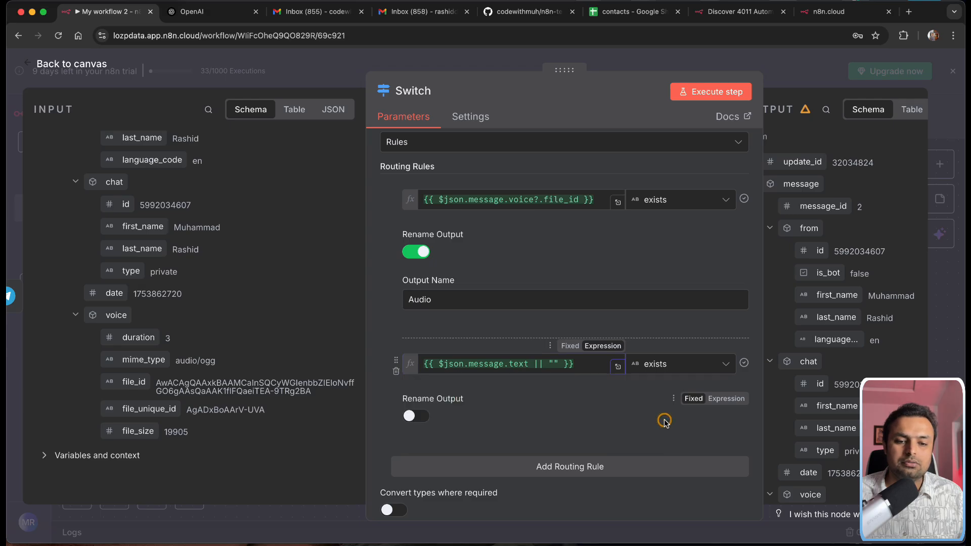
left_click(416, 415)
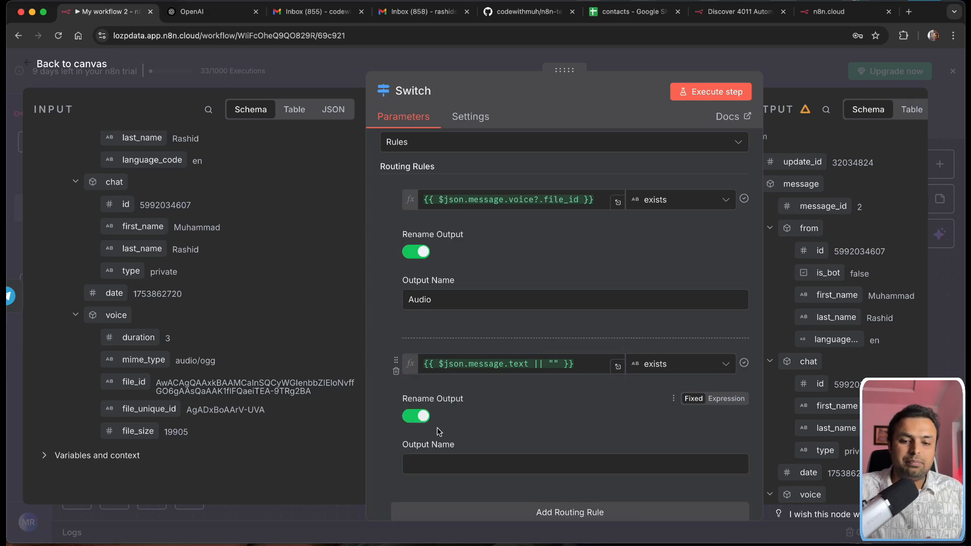
left_click(442, 459)
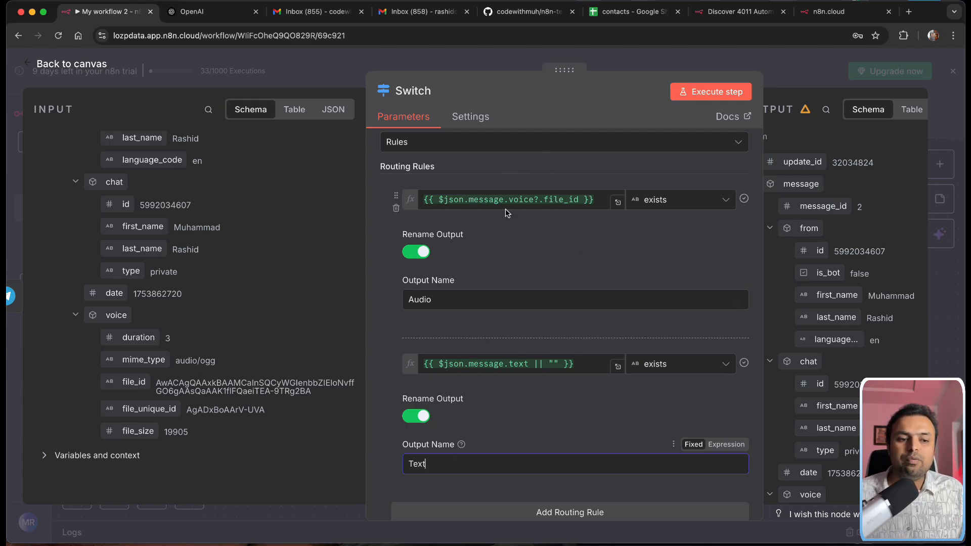
left_click(66, 64)
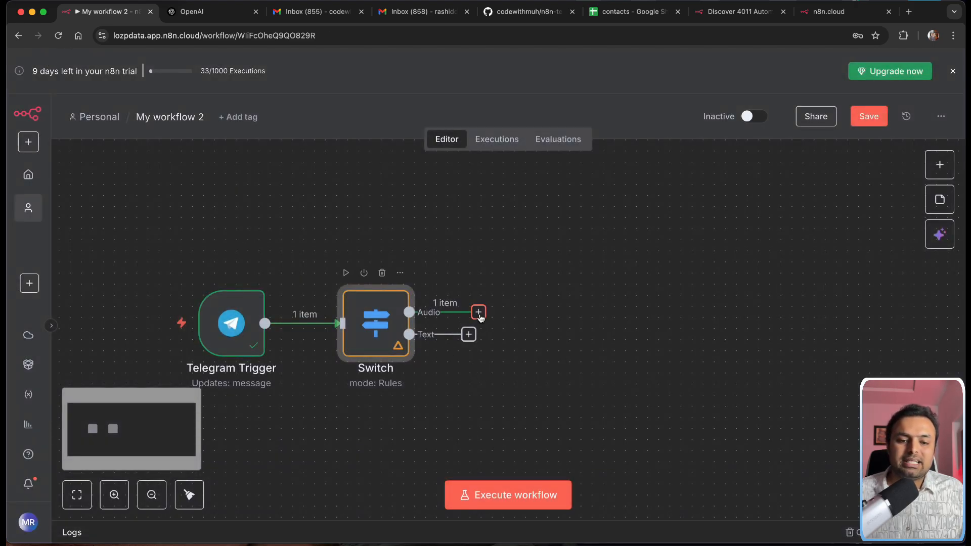
Step: Add a Telegram 'Get a file' node on the Switch's Audio output via the 'tele' search
left_click_drag(458, 313, 478, 251)
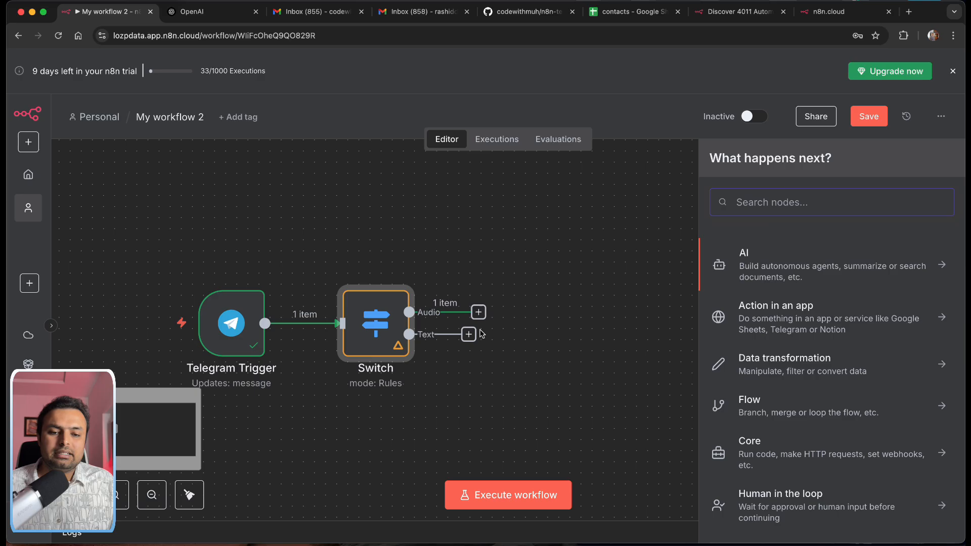
left_click(620, 254)
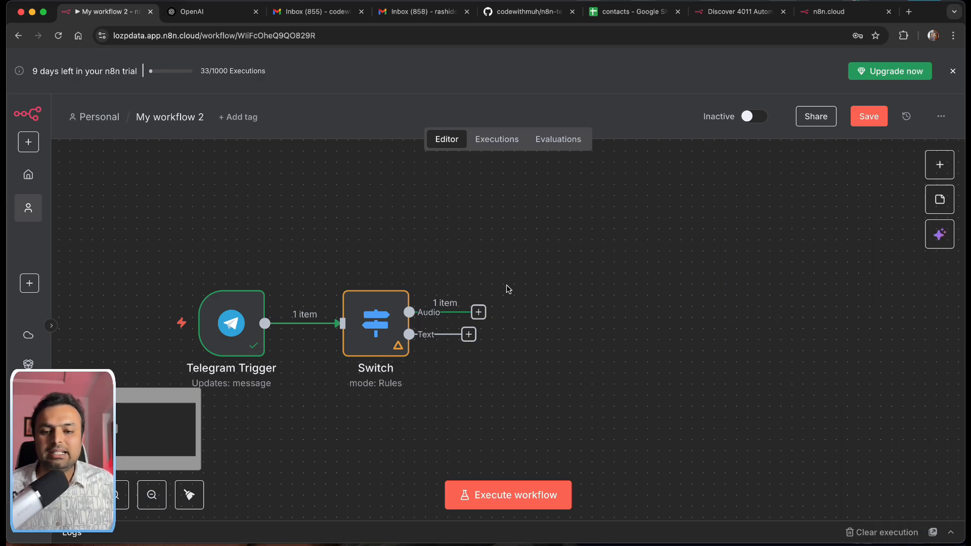
left_click(479, 311)
type("tele")
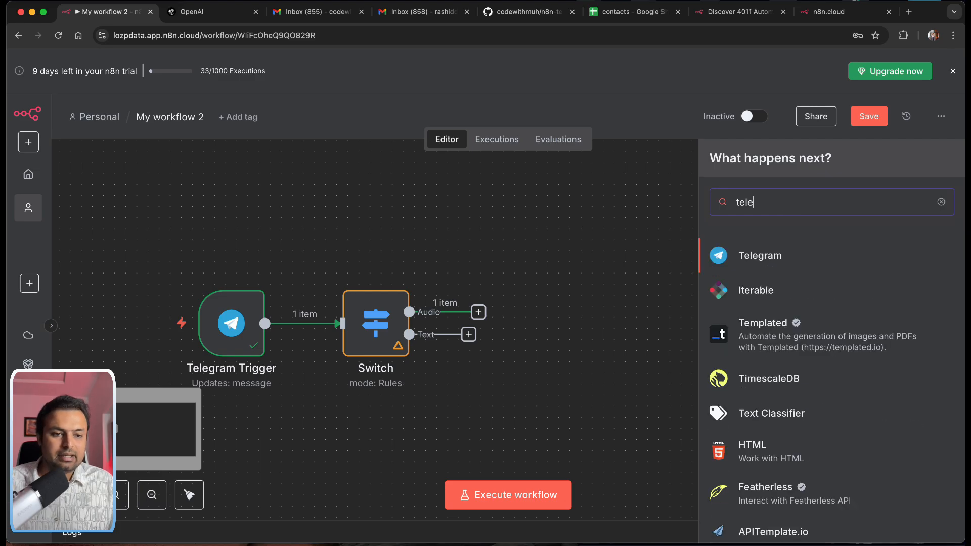
left_click(731, 258)
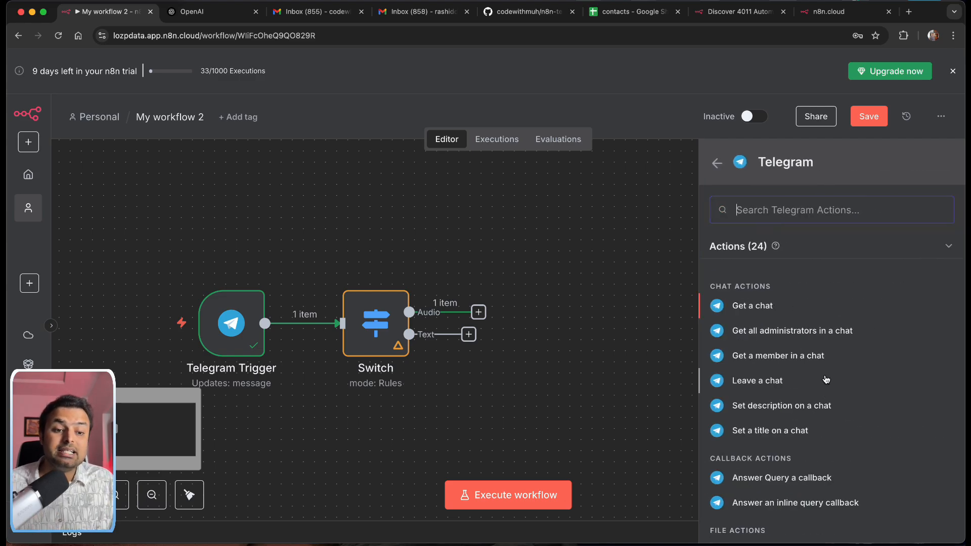
scroll(825, 405, "down", 3)
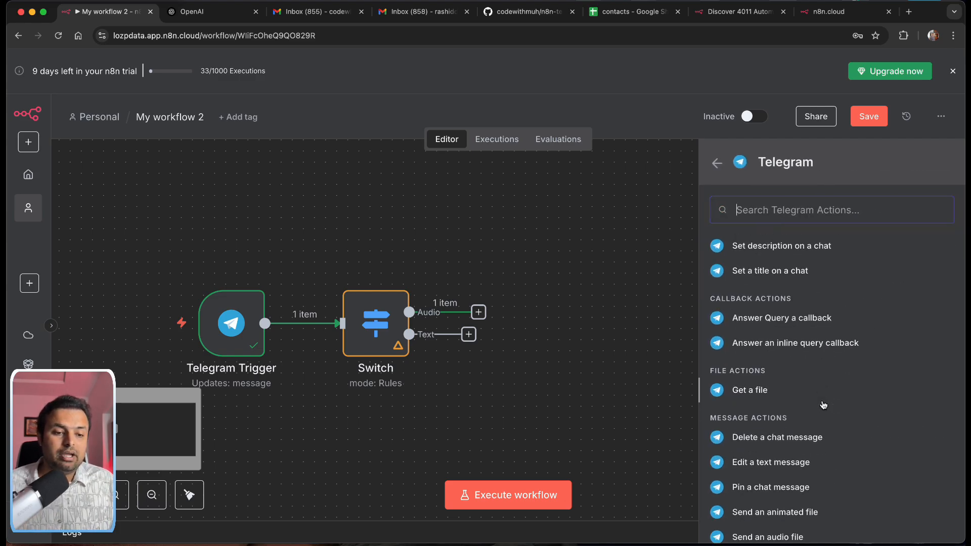
scroll(742, 392, "down", 1)
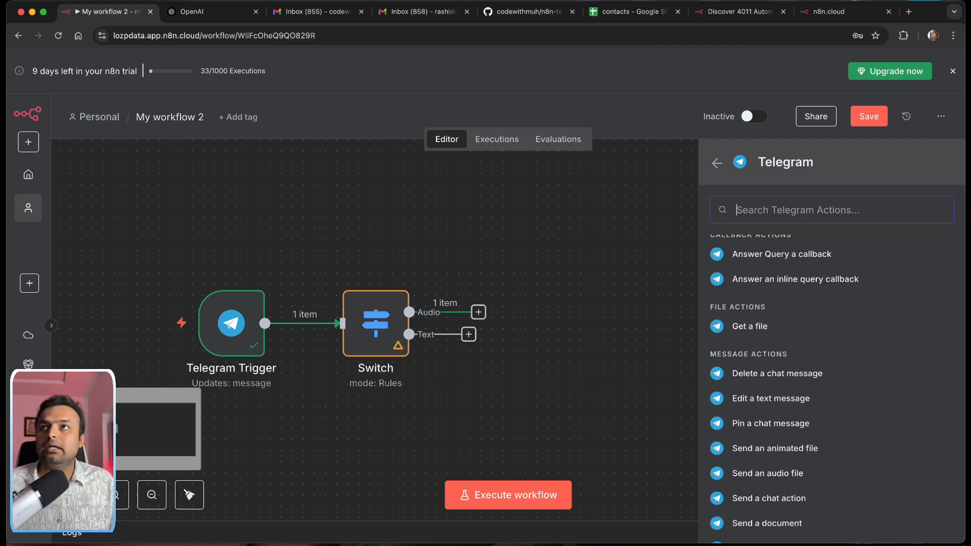
key("super+Tab")
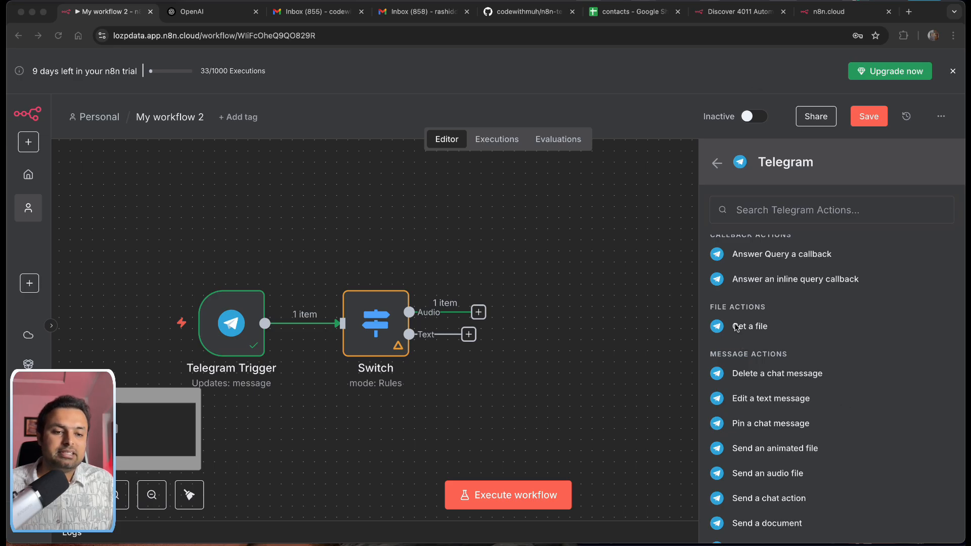
key("super+Tab")
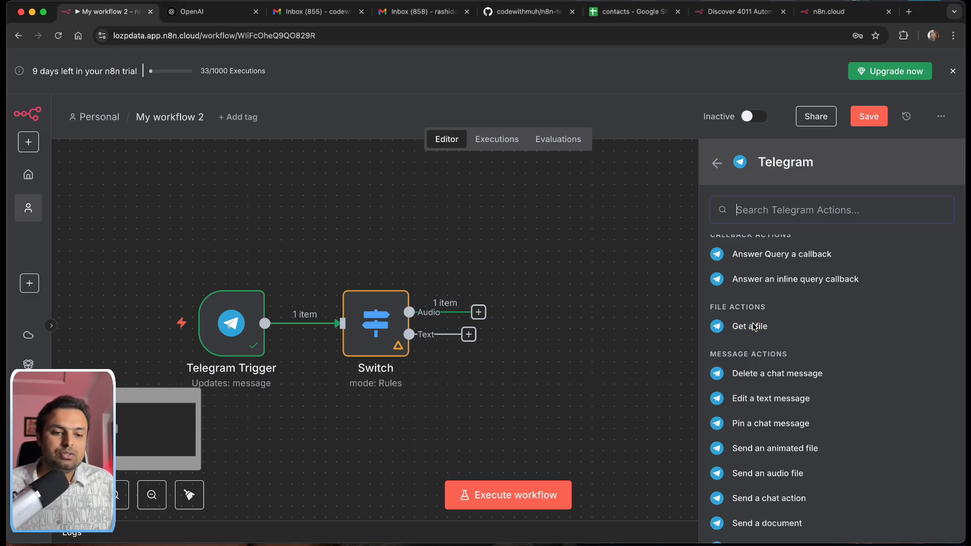
left_click(740, 328)
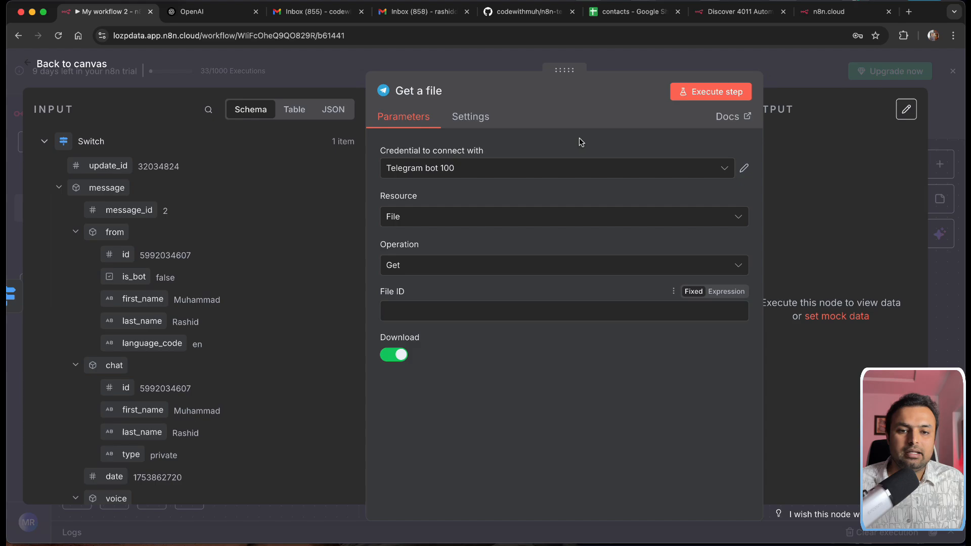
Step: Keep the Telegram bot 100 credential, set File ID to {{ $json.message.voice.file_id }}, and return to canvas
left_click(456, 167)
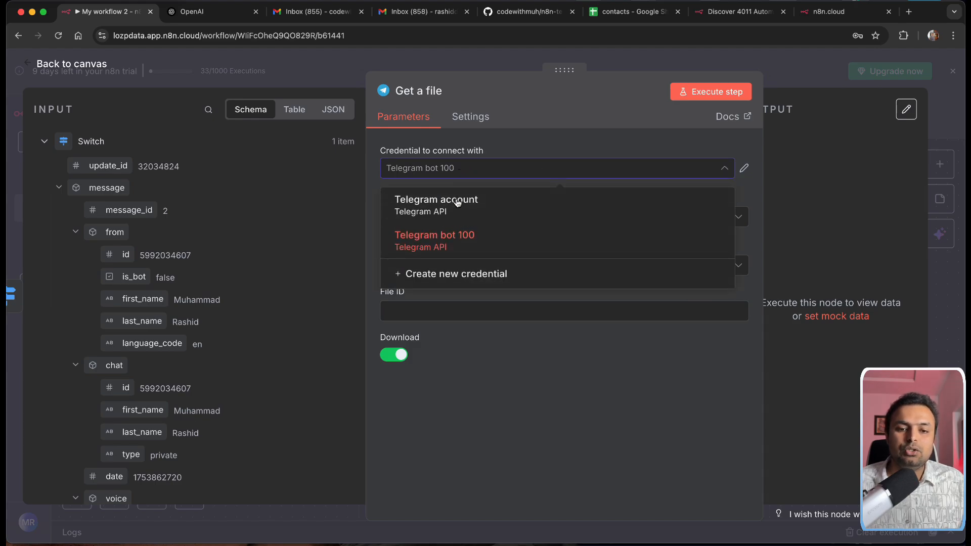
left_click(495, 371)
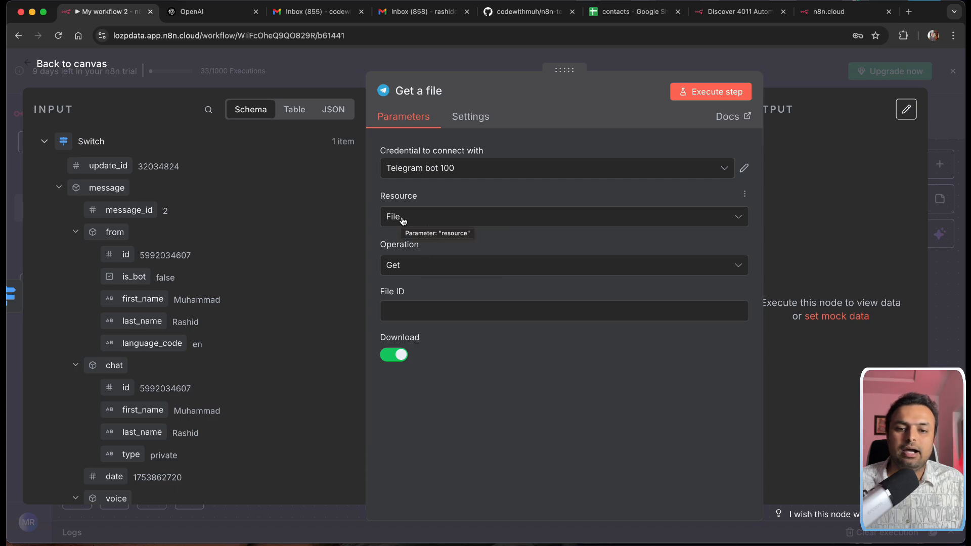
left_click(408, 309)
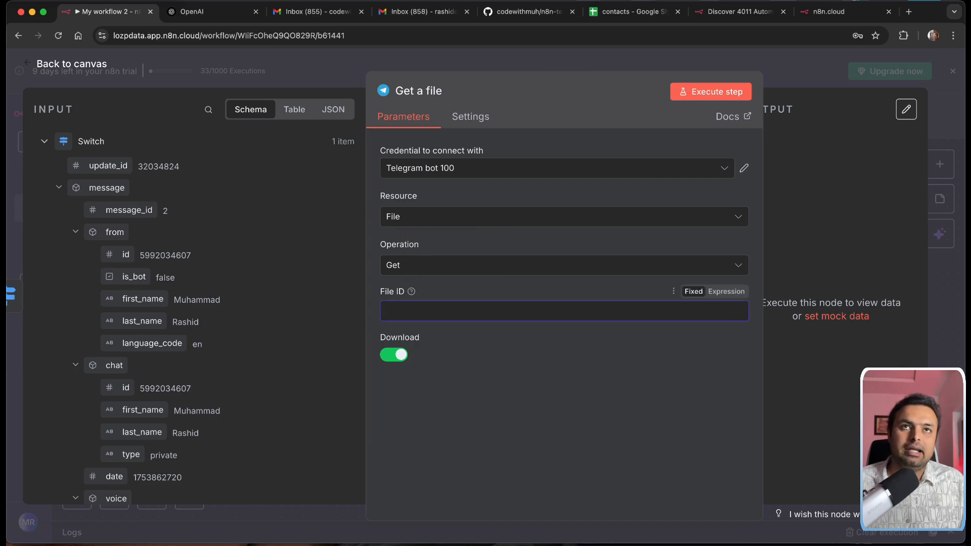
key("super+Tab")
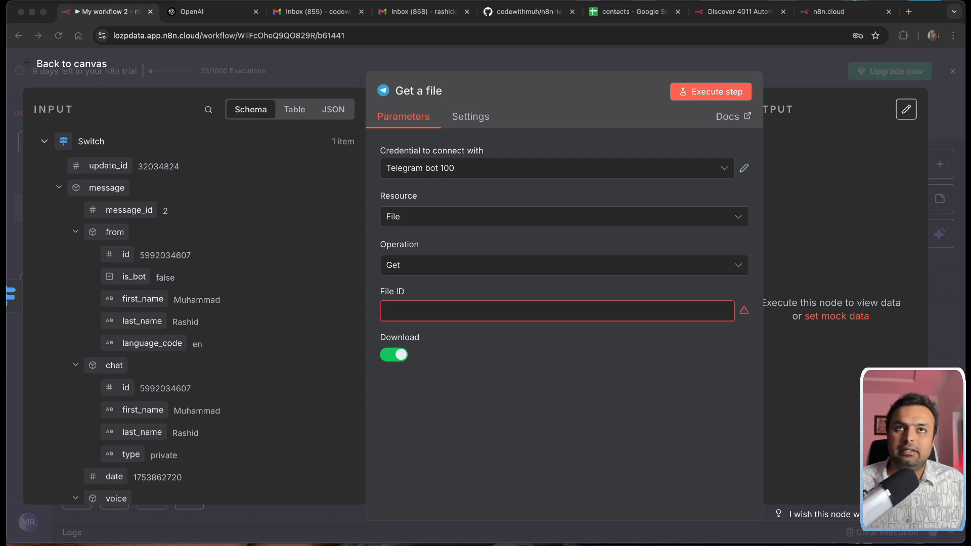
scroll(193, 349, "down", 5)
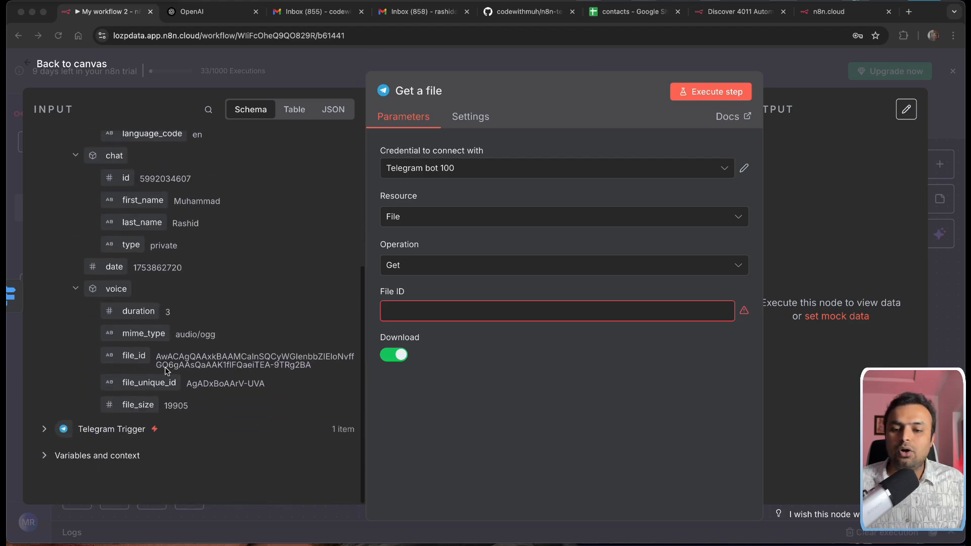
left_click_drag(128, 359, 414, 317)
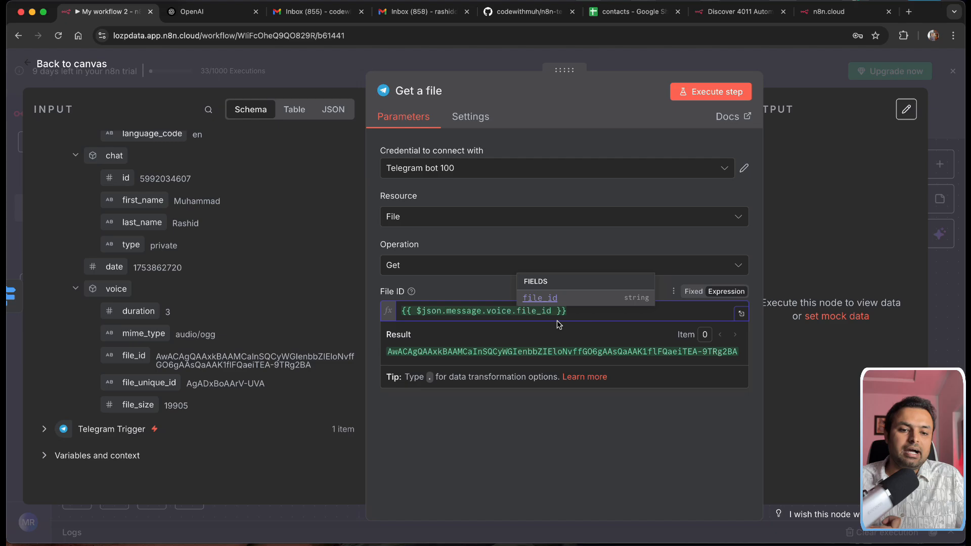
left_click(57, 65)
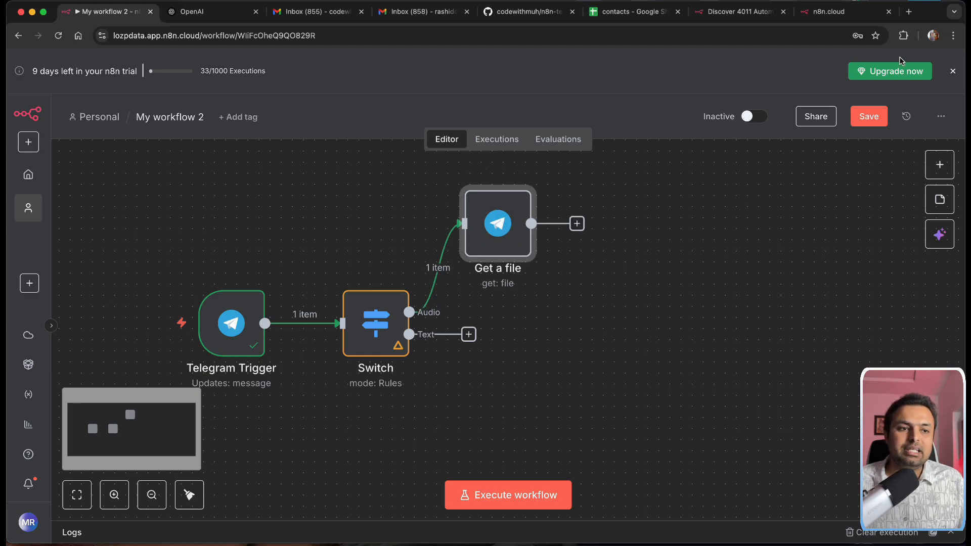
Step: Tidy the canvas and add an Edit Fields (Set) node on the Switch's Text output
left_click(954, 71)
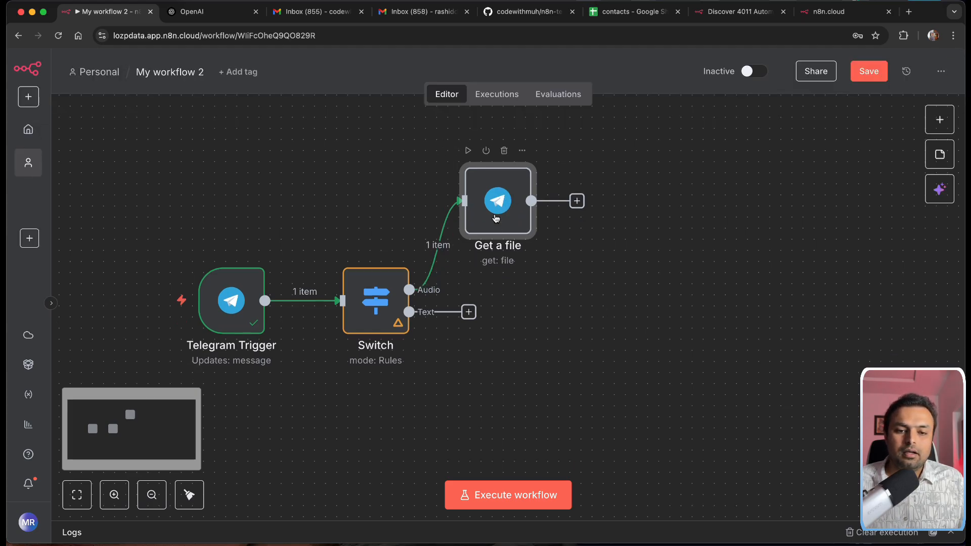
left_click_drag(493, 220, 503, 198)
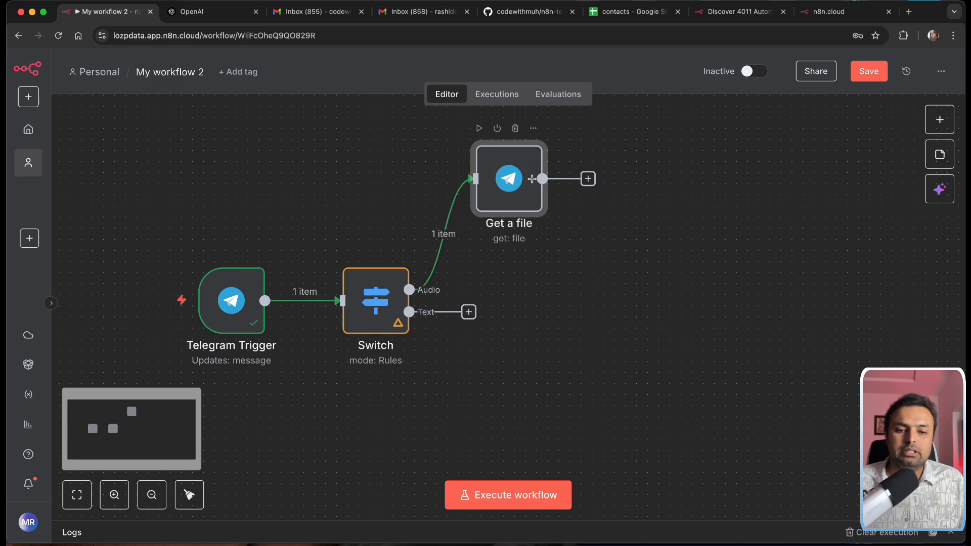
left_click_drag(469, 312, 493, 338)
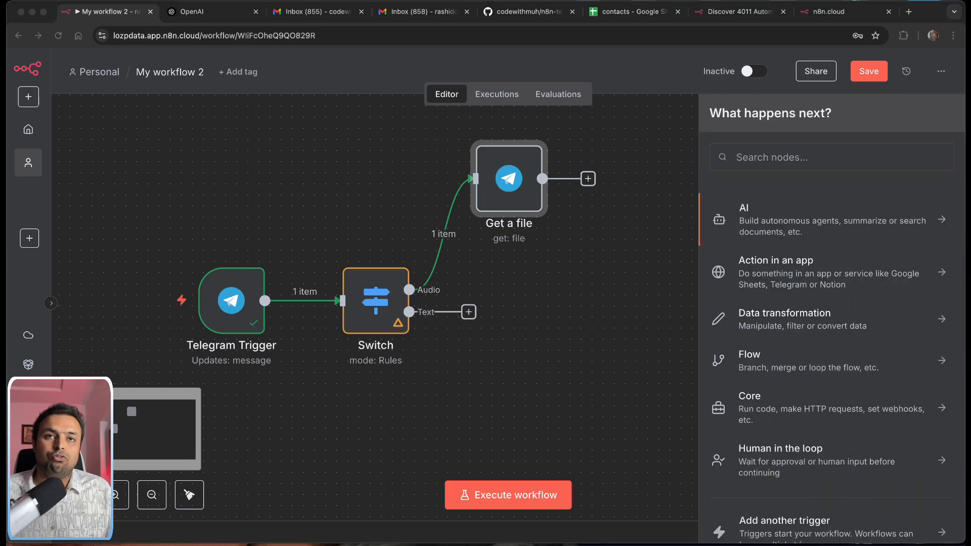
left_click(469, 312)
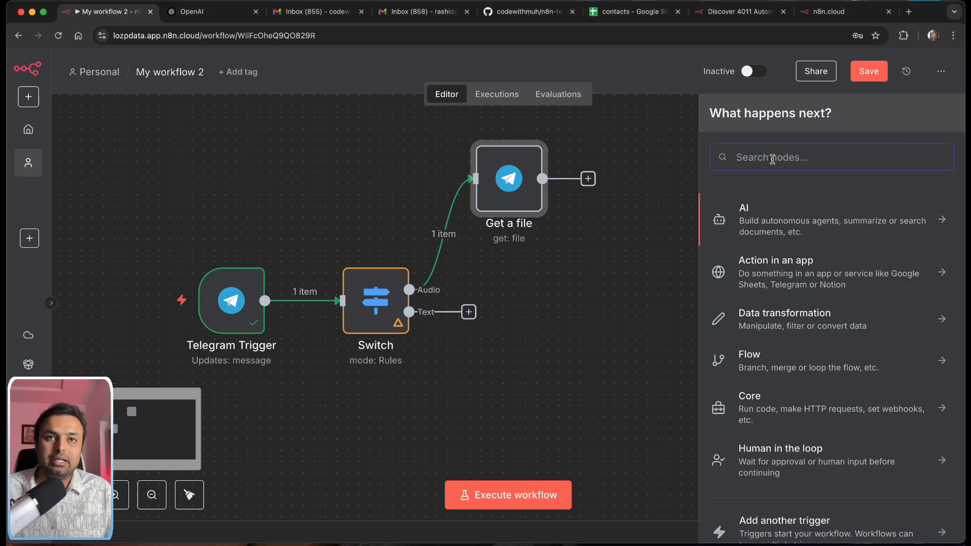
type("edit")
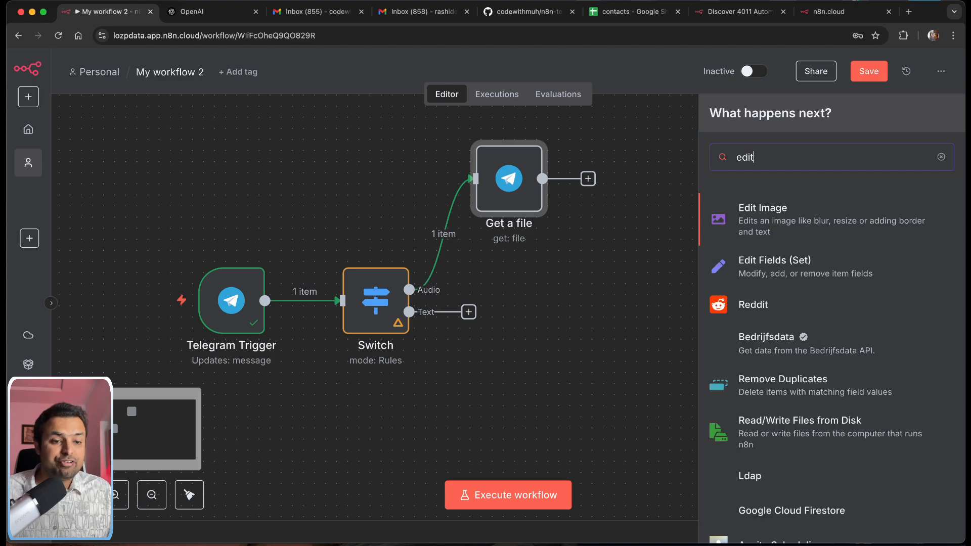
left_click(784, 267)
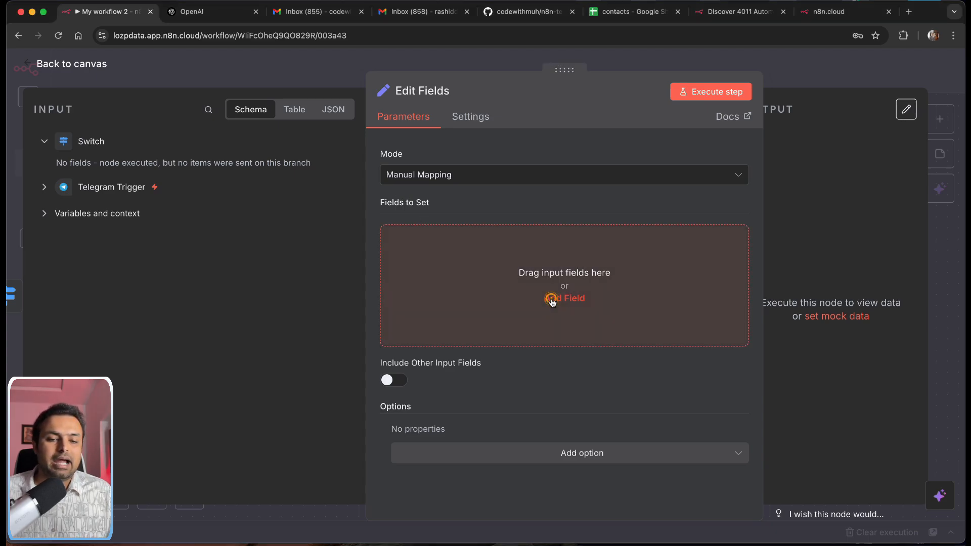
Step: Add an Edit Fields string field 'text' with value {{ $json.message.text }}
left_click(552, 298)
left_click(455, 242)
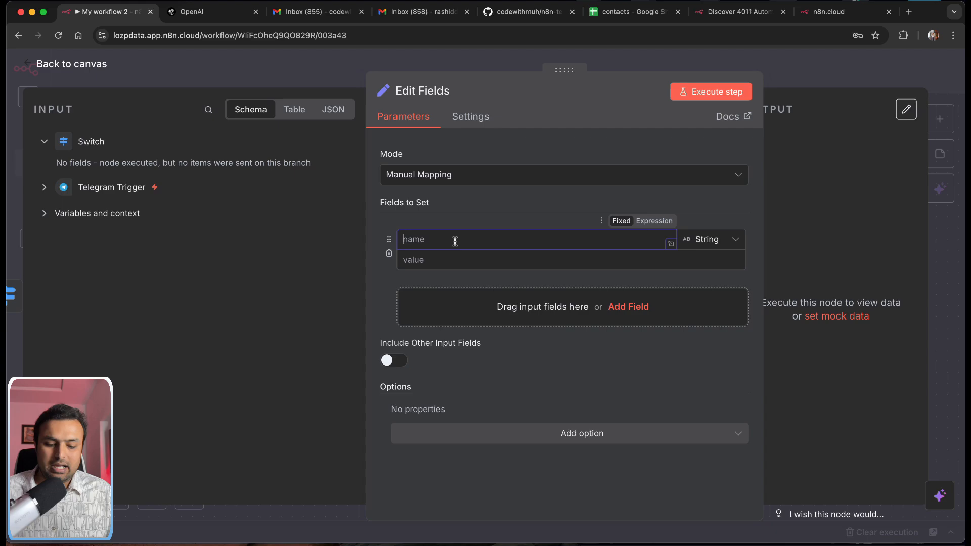
type("text")
left_click(469, 259)
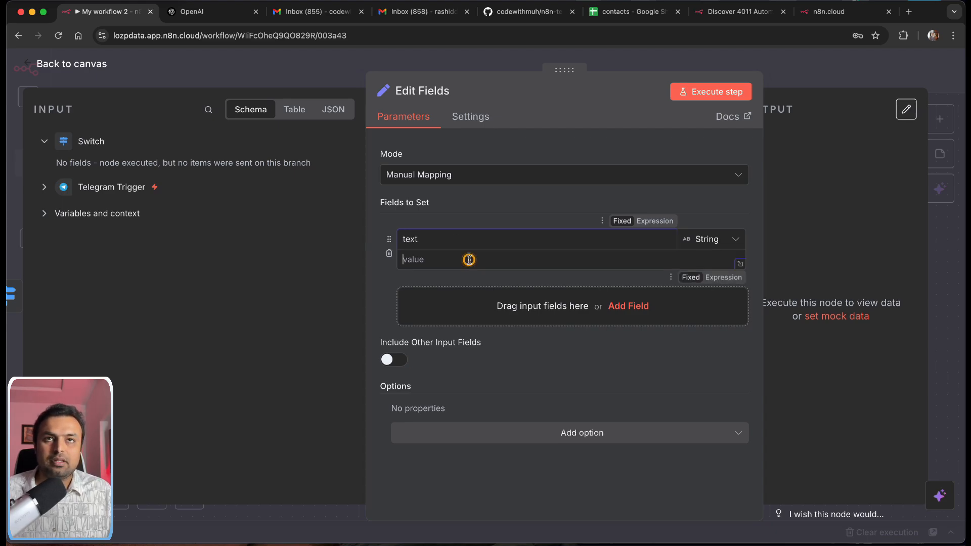
type("PP")
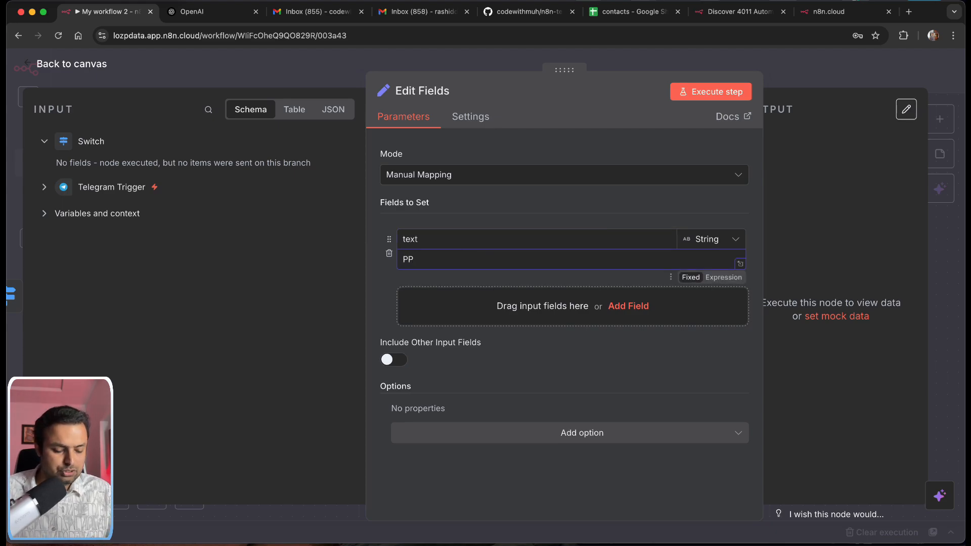
key("BackSpace")
key("BackSpace")
type("{{ ")
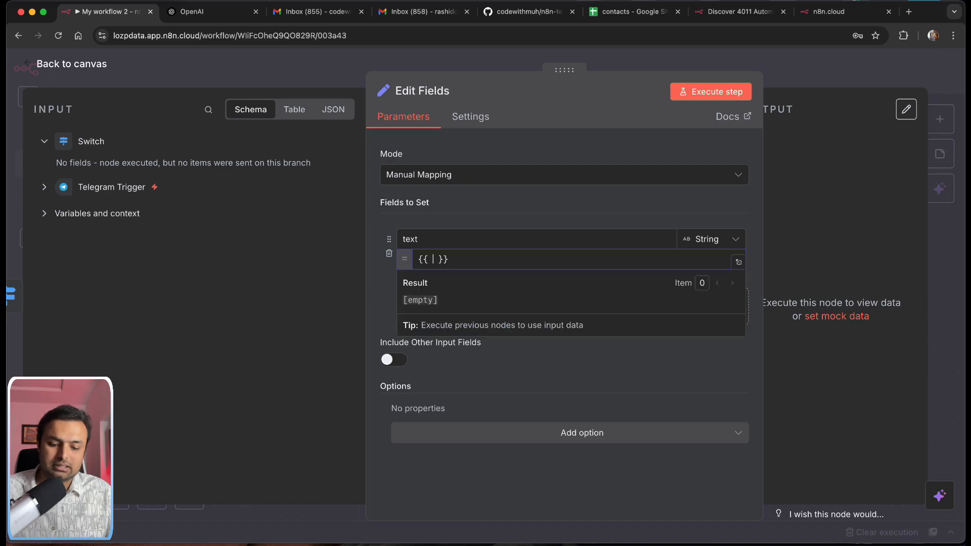
type("$json")
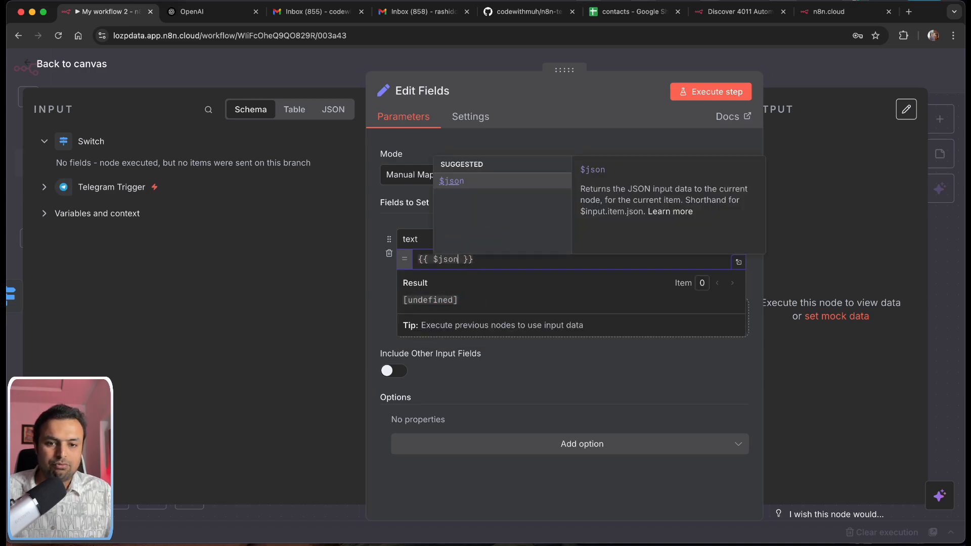
type(".message")
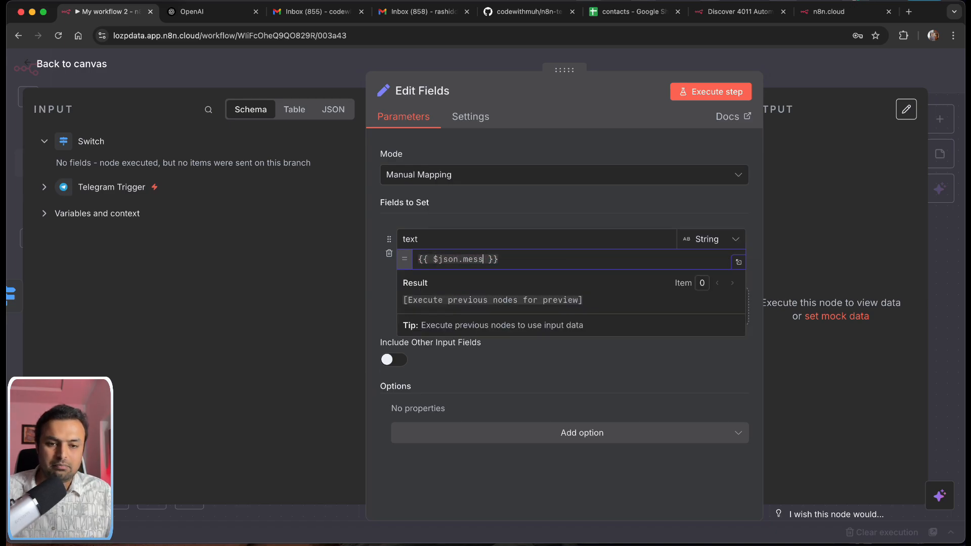
type(".text")
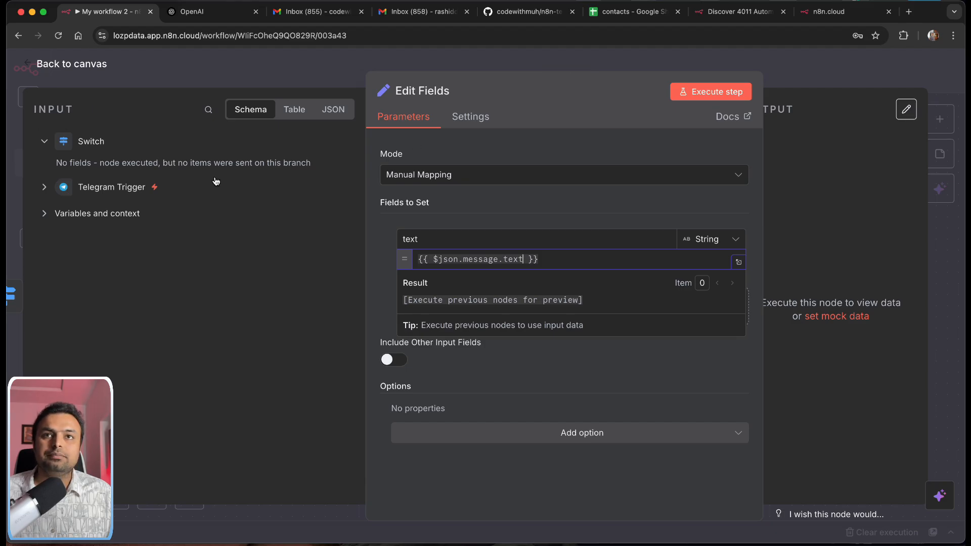
left_click(38, 67)
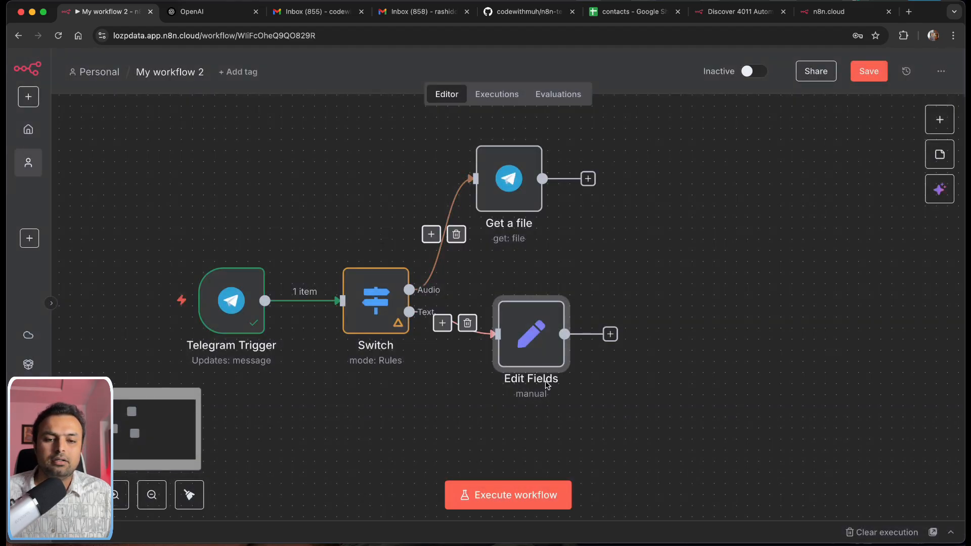
Step: Run the Switch node so the received message produces 1 item on the Audio output
left_click_drag(527, 339, 537, 351)
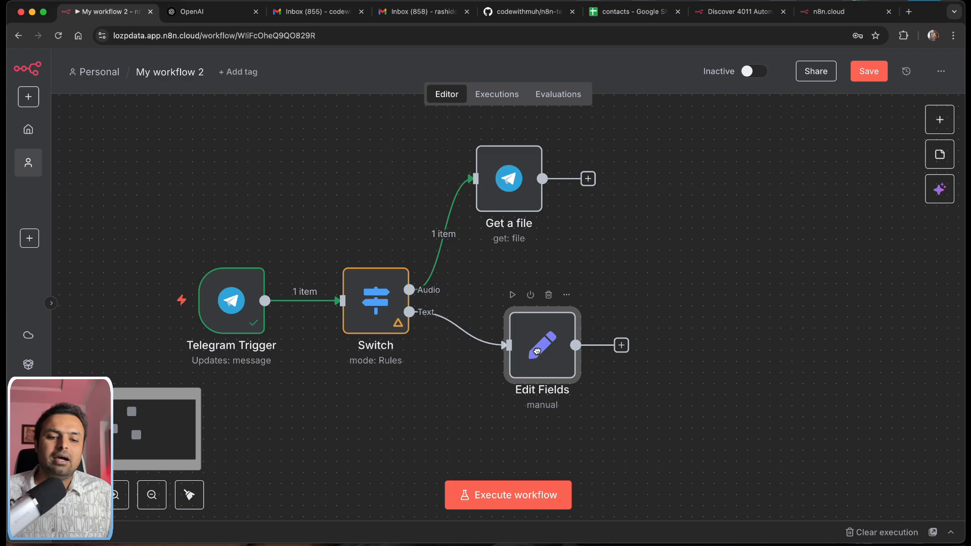
scroll(541, 352, "down", 1)
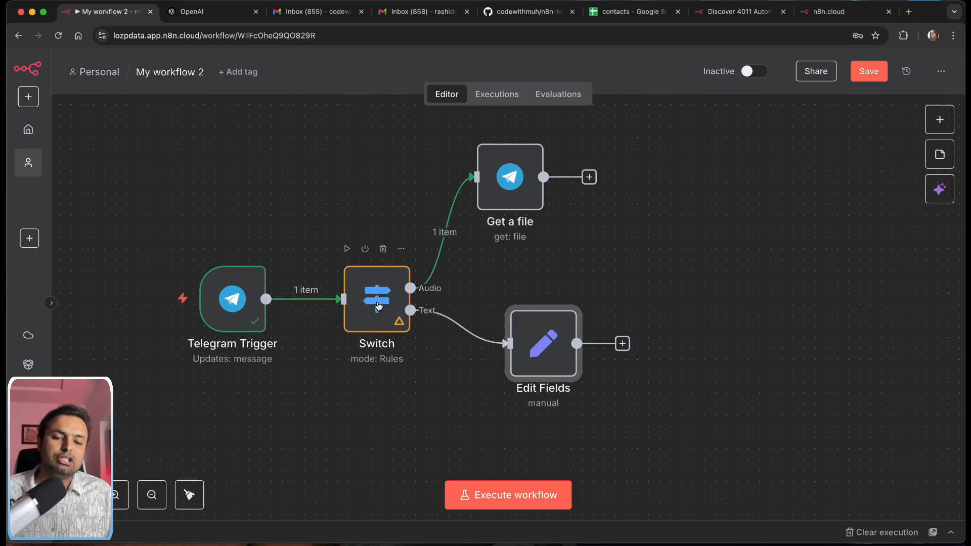
scroll(379, 308, "down", 1)
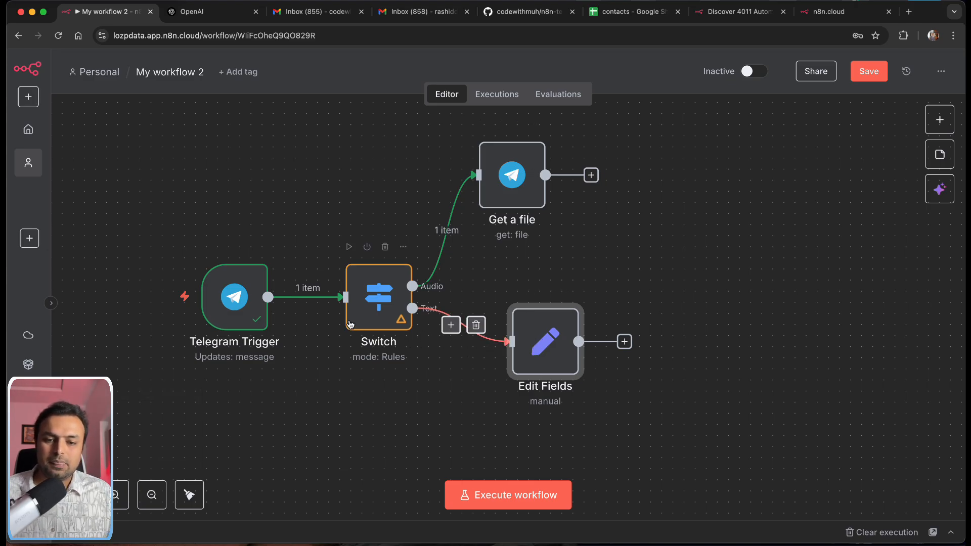
double_click(388, 300)
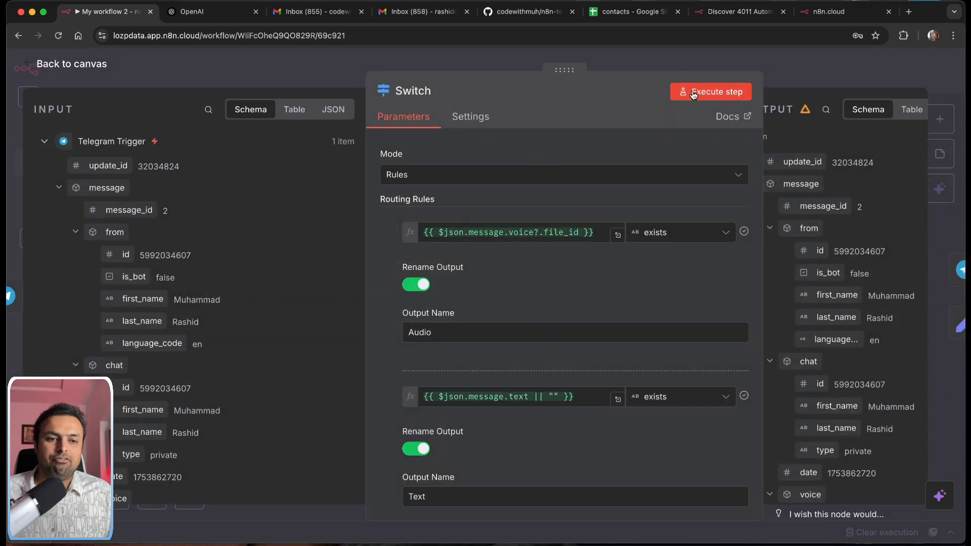
left_click(694, 94)
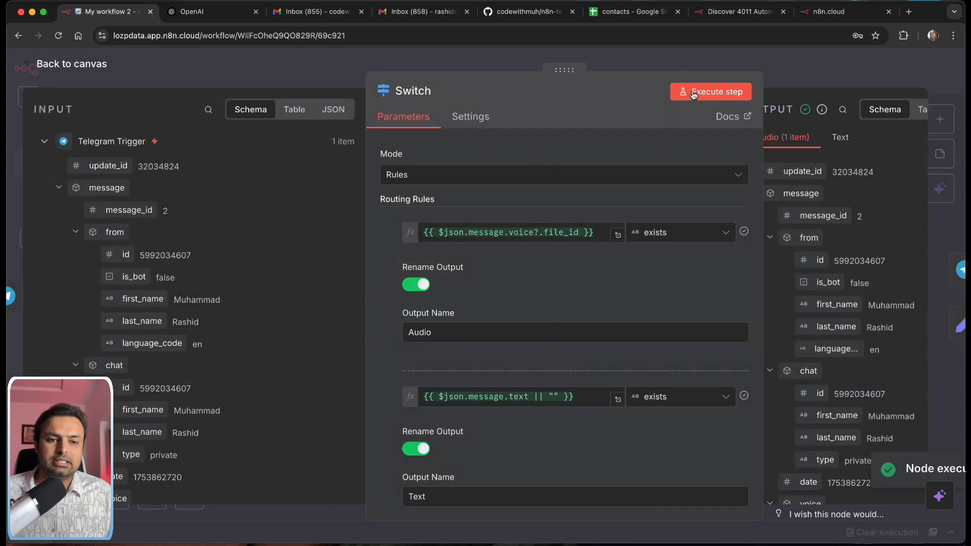
Step: Return to the canvas and open the Get a file node's settings
left_click(32, 57)
mouse_move(495, 331)
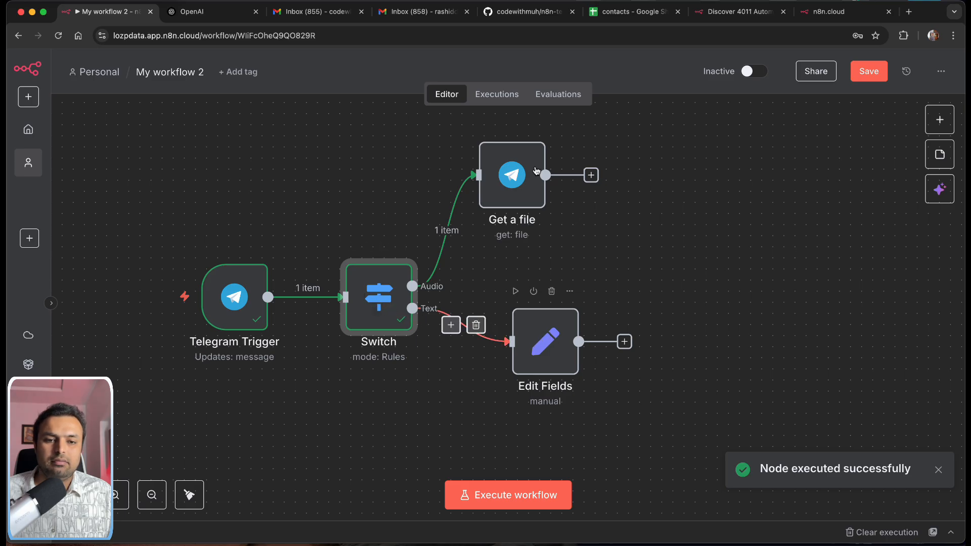
double_click(505, 188)
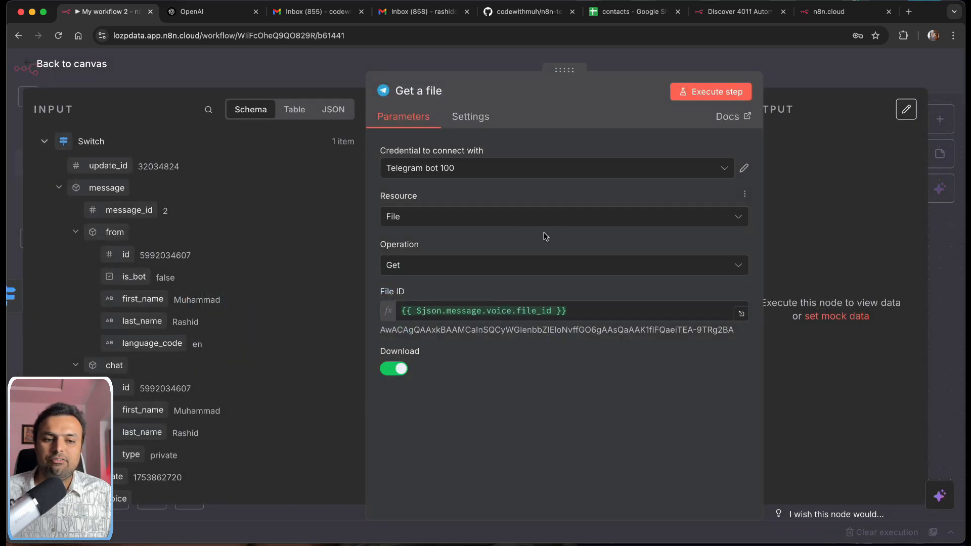
Step: Zoom the page to 100% and run Get a file, downloading the 19.9 kB file_0.oga
key("super+minus")
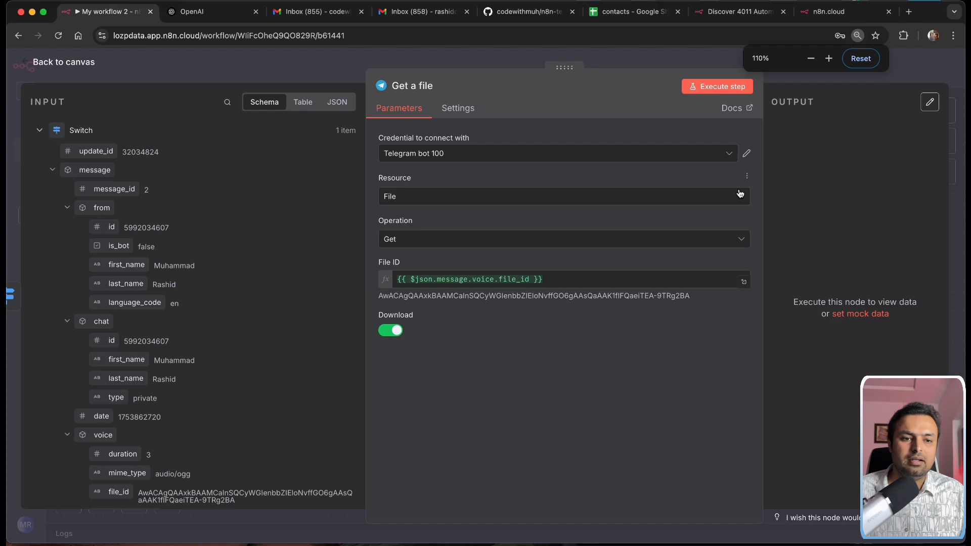
key("super+minus")
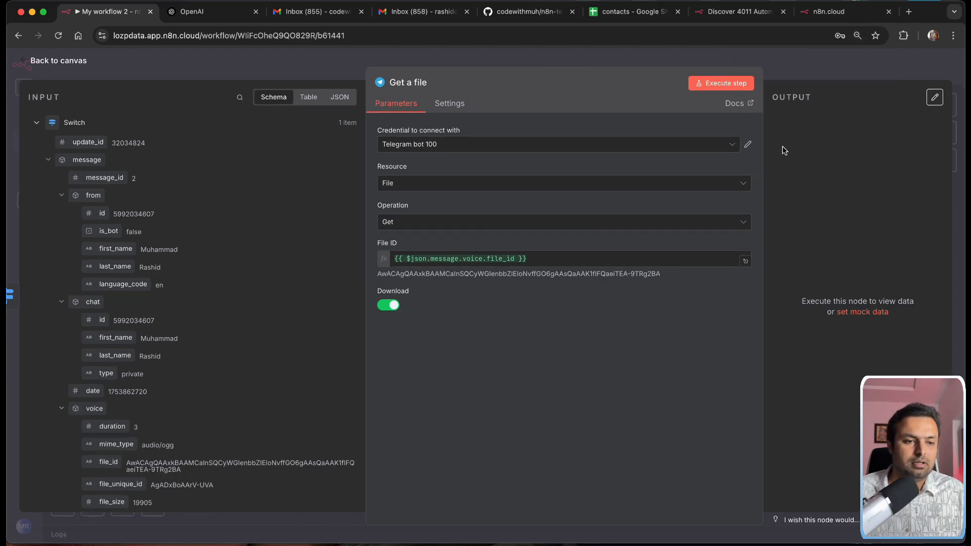
left_click(720, 82)
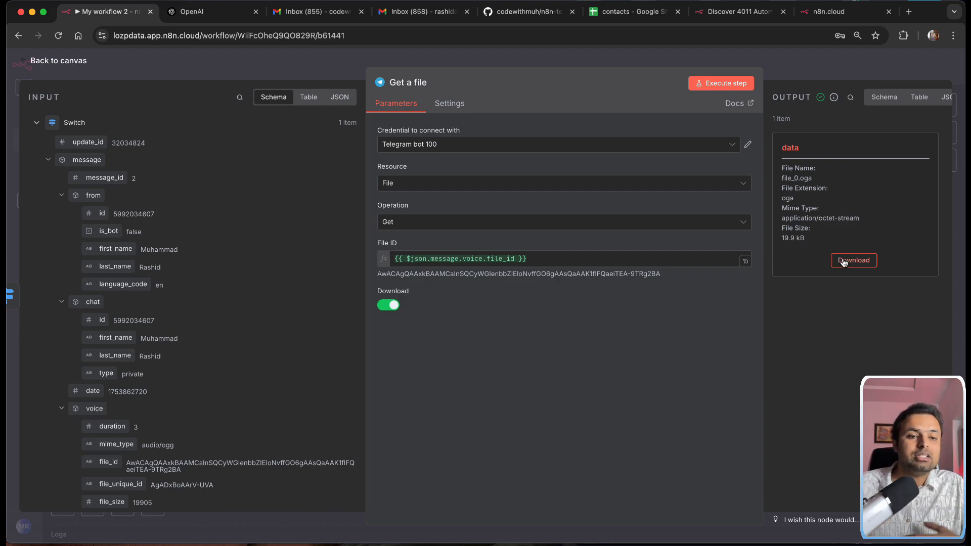
left_click(59, 61)
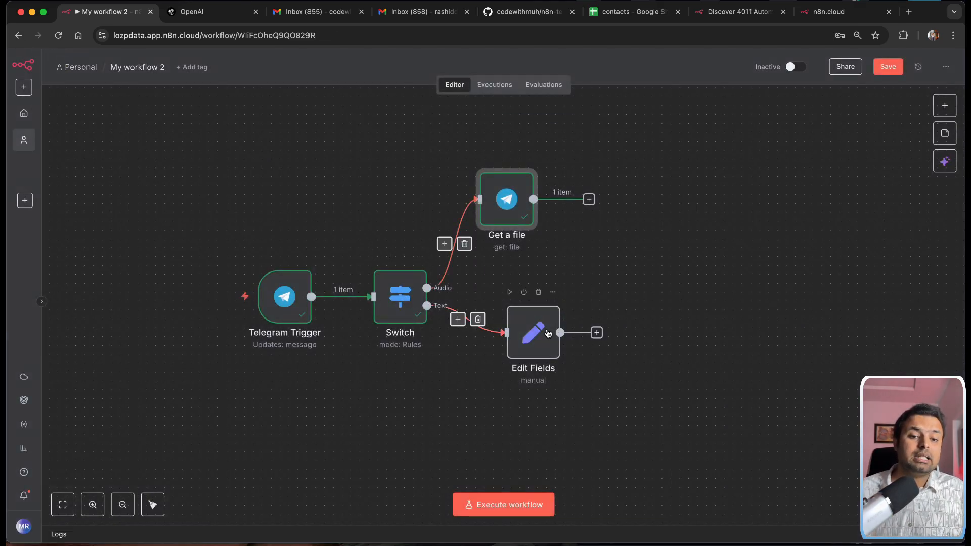
Step: Add an OpenAI 'Transcribe a recording' node after Get a file, found by searching 'transc'
left_click_drag(548, 330, 539, 347)
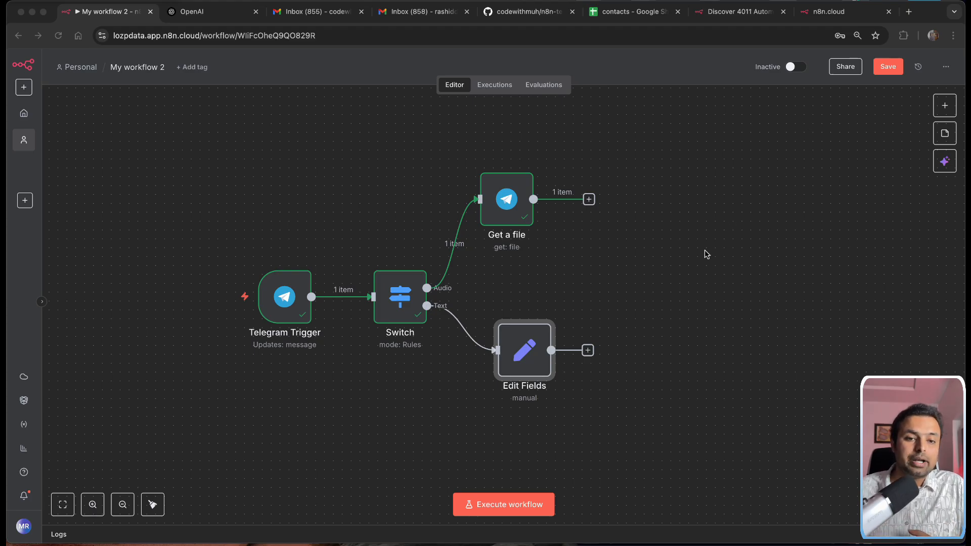
left_click(589, 200)
left_click(590, 200)
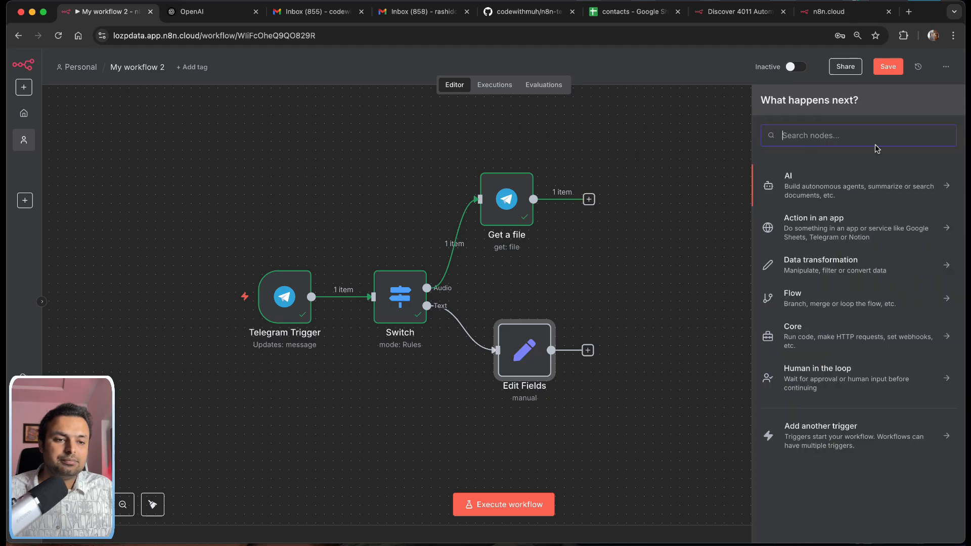
type("t")
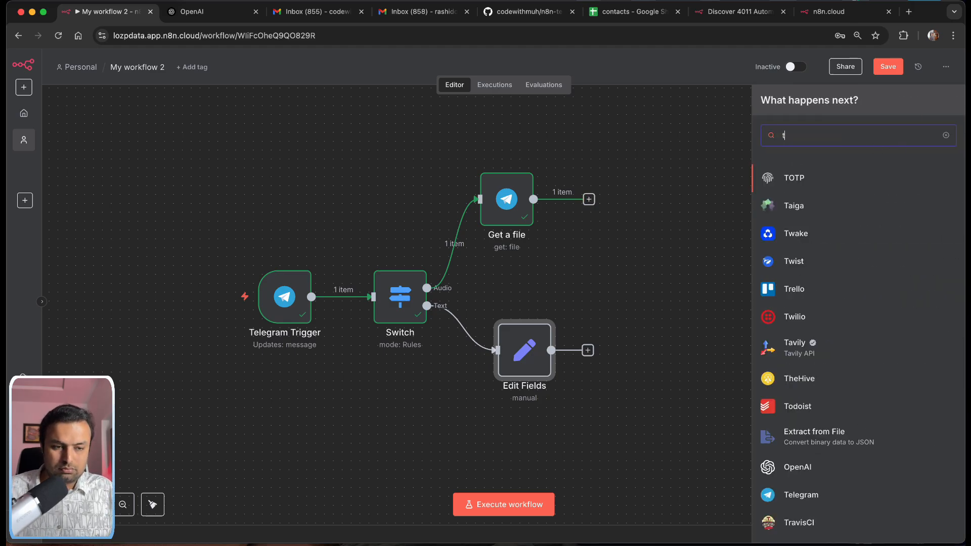
type("rans")
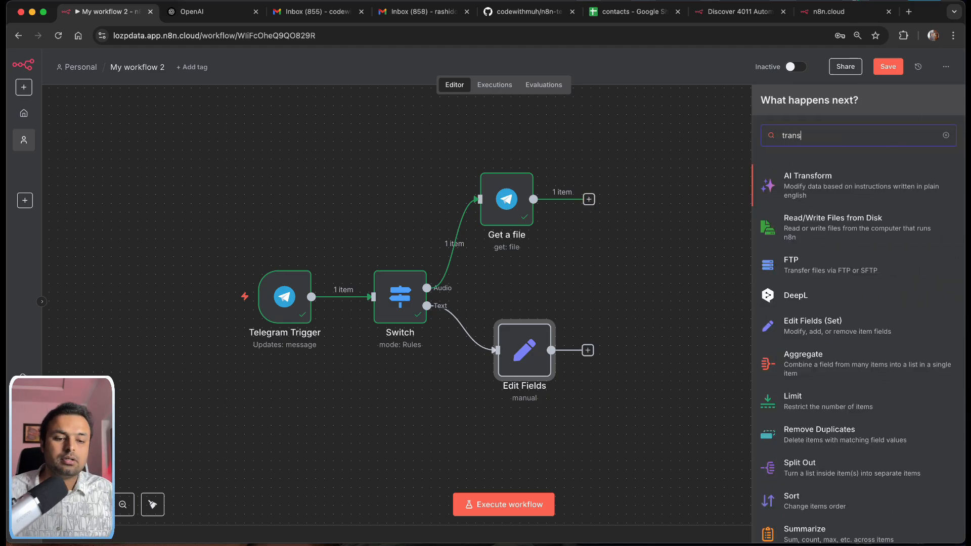
type("cri")
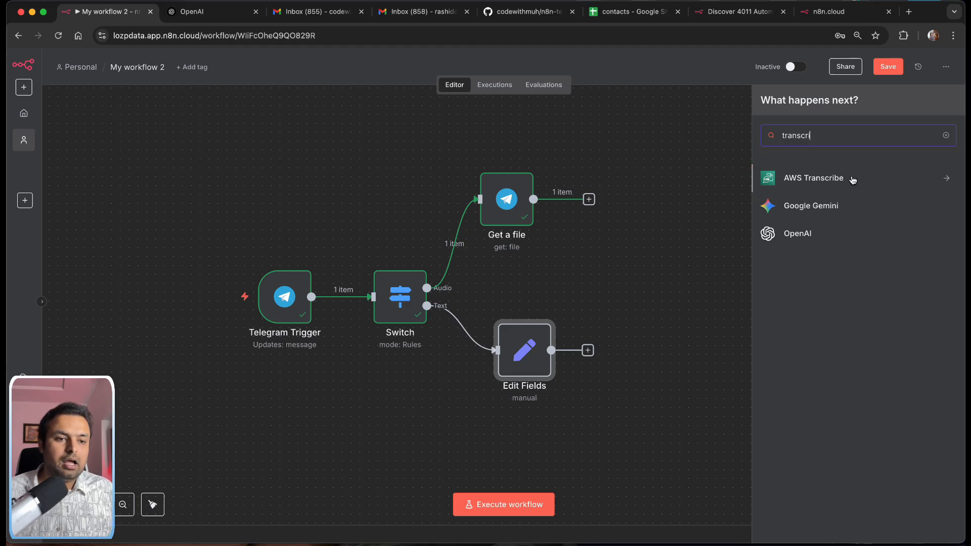
left_click(799, 233)
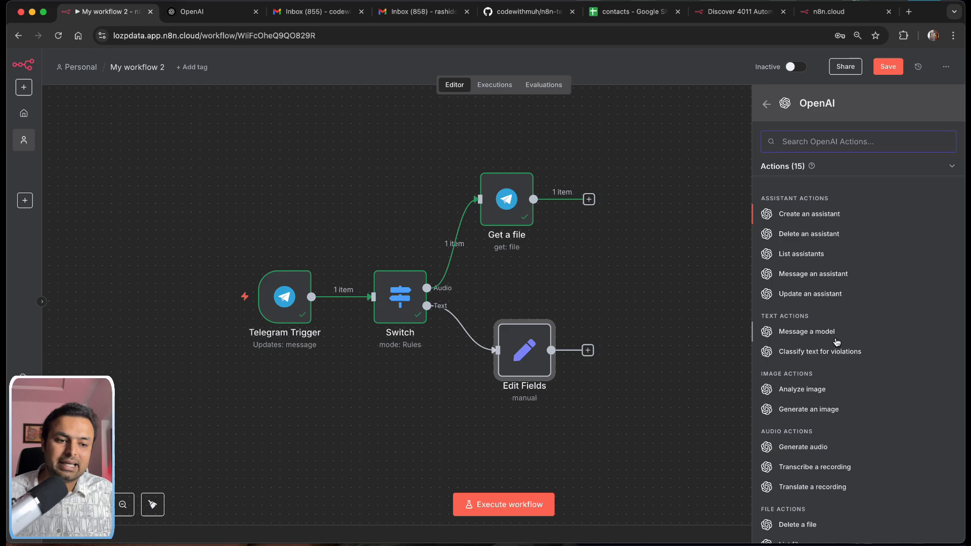
scroll(836, 366, "down", 3)
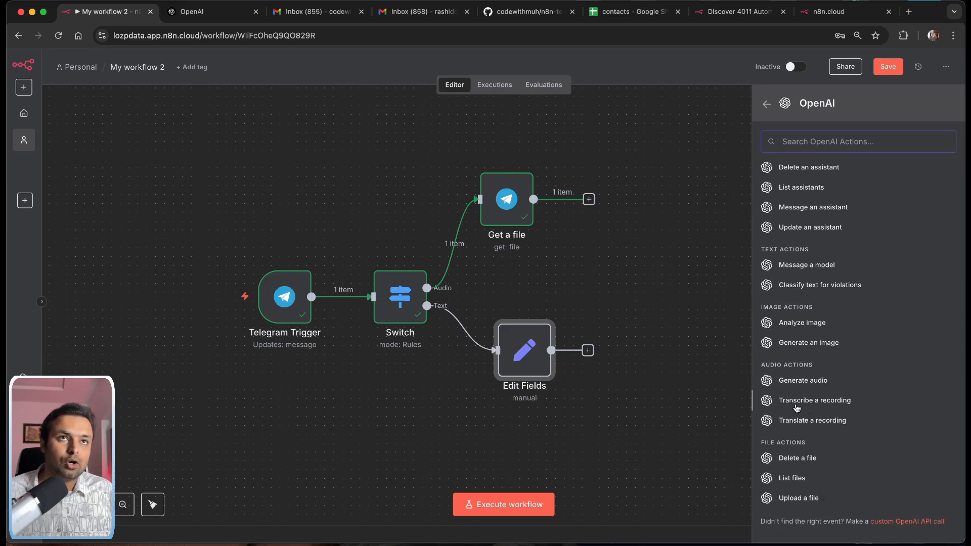
left_click(790, 400)
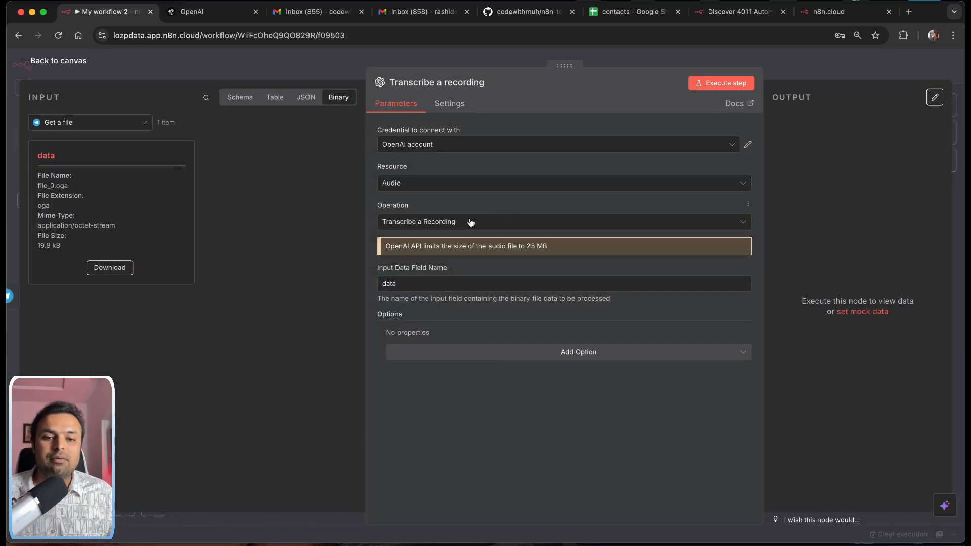
Step: Transcribe the binary field 'data', yielding the text 'Hello, how can you help me?'
left_click(418, 283)
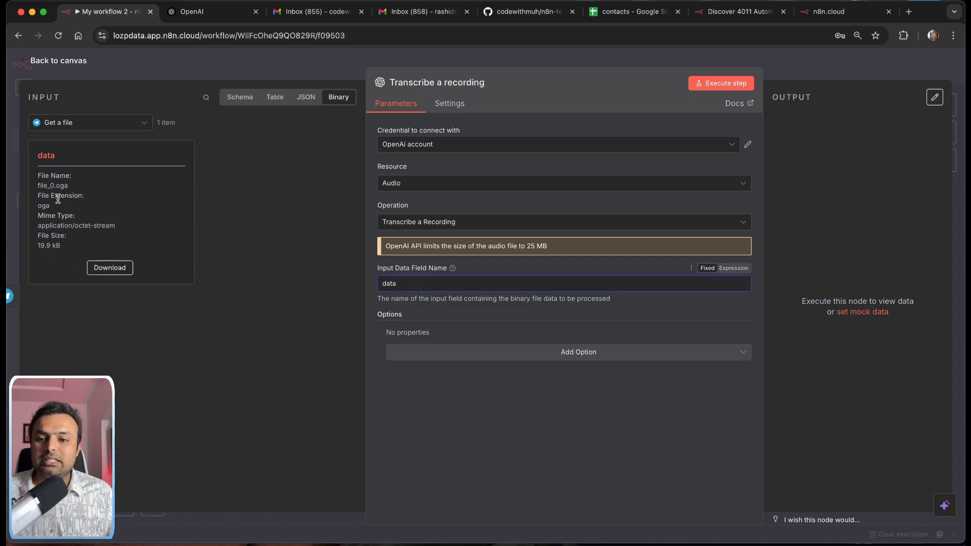
double_click(46, 156)
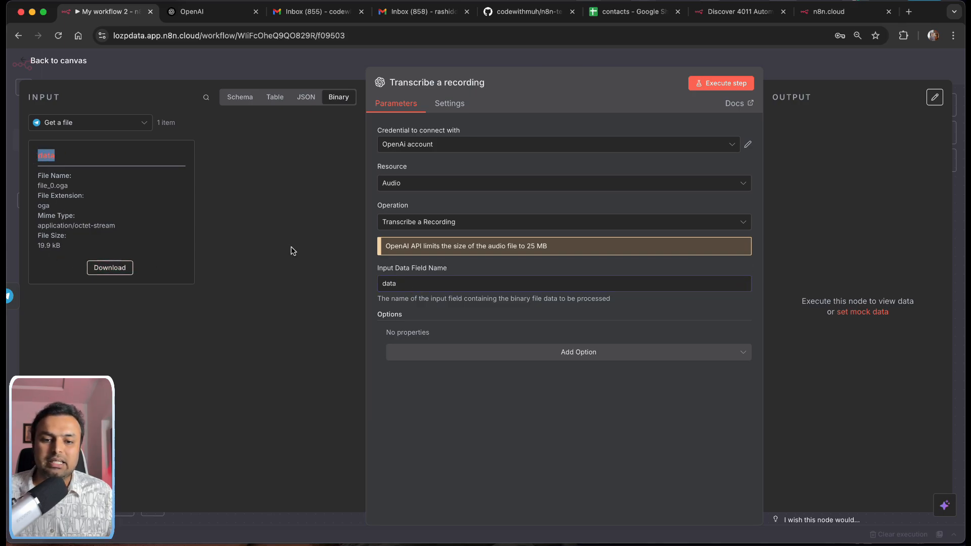
left_click(726, 84)
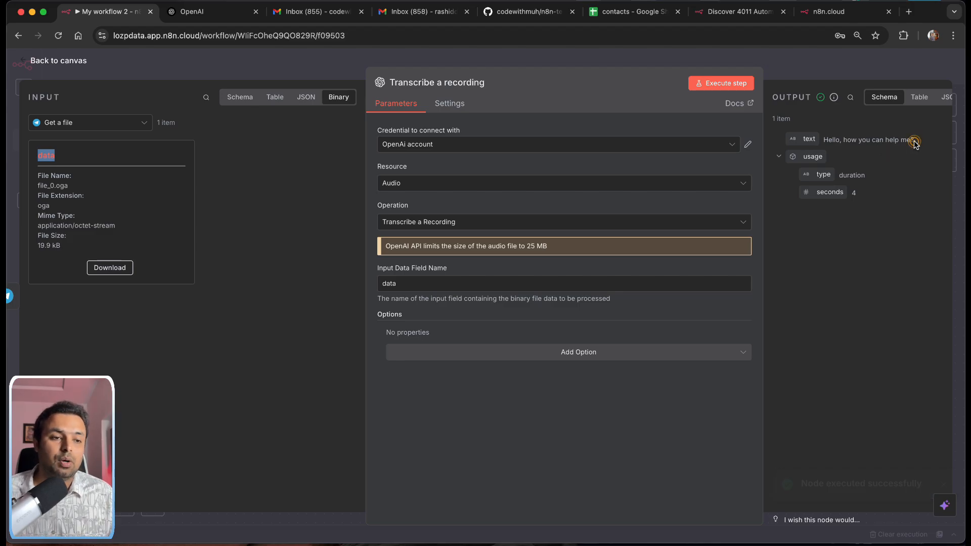
left_click_drag(913, 140, 828, 140)
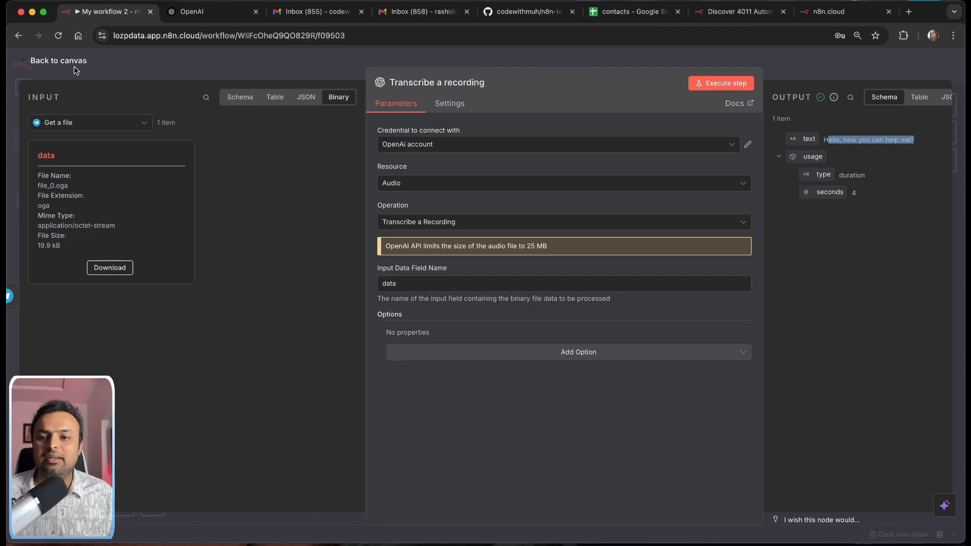
left_click(49, 63)
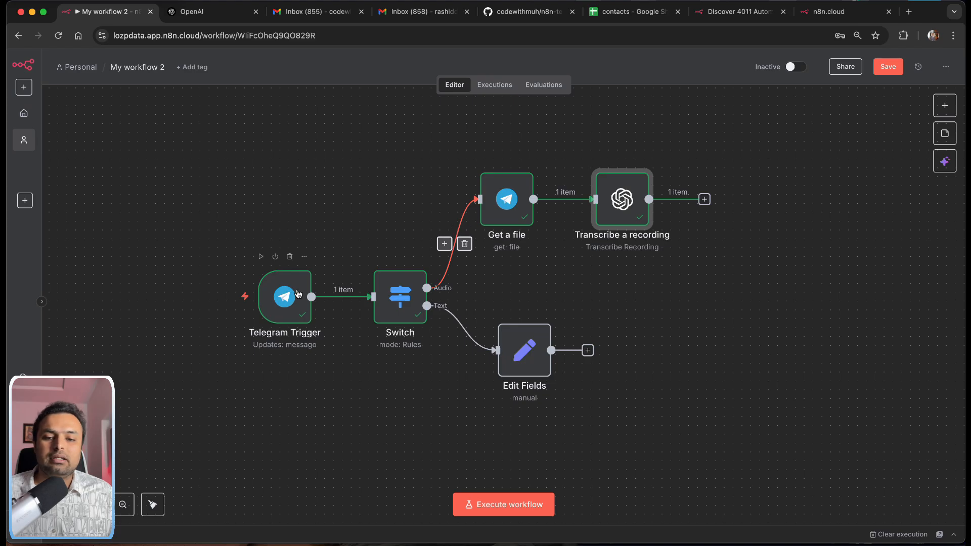
Step: Move Telegram Trigger, Switch, Get a file, Edit Fields and Transcribe into a compact arrangement
left_click_drag(299, 295, 190, 301)
left_click_drag(407, 309, 301, 316)
left_click_drag(510, 206, 431, 188)
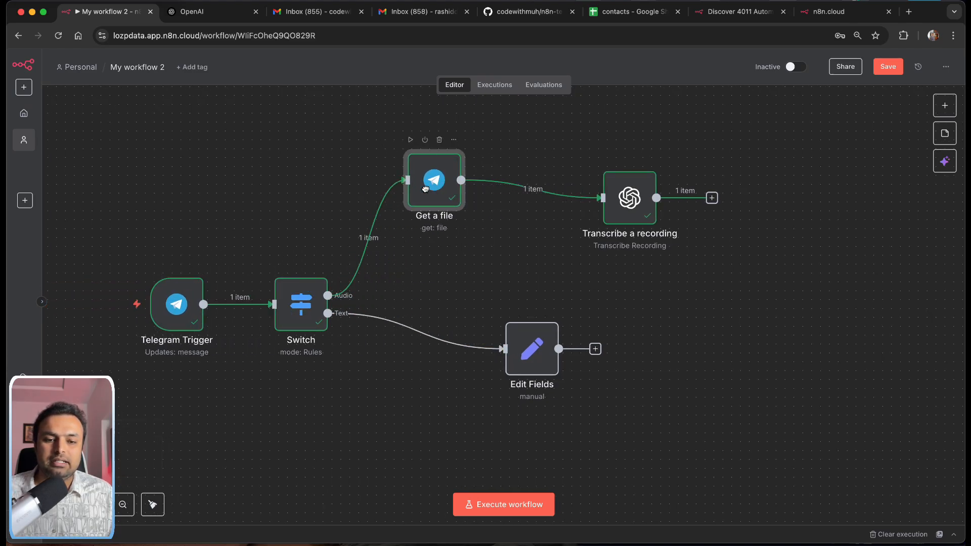
left_click_drag(539, 347, 438, 355)
left_click_drag(614, 204, 550, 186)
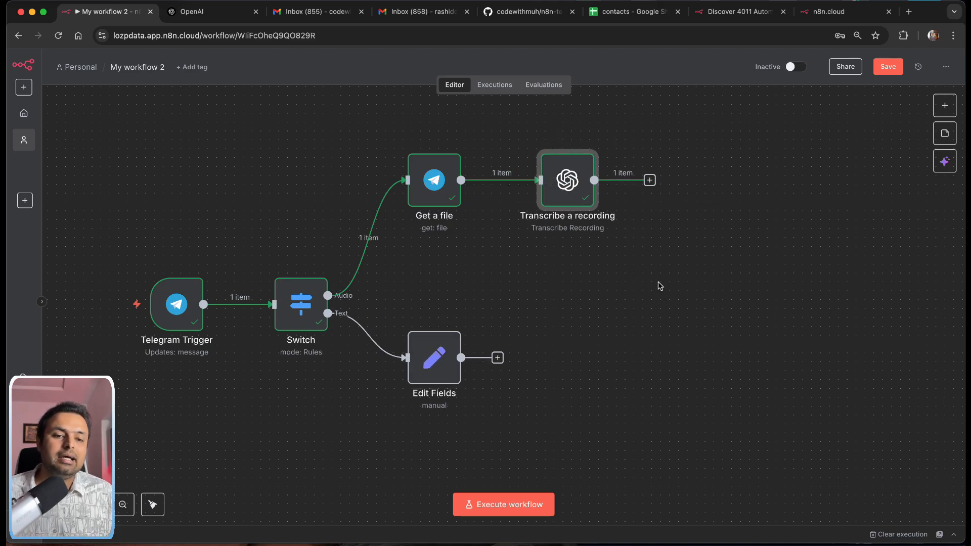
Step: Select all five nodes, shift the workflow up and left, and open the add-node panel
left_click_drag(119, 194, 736, 381)
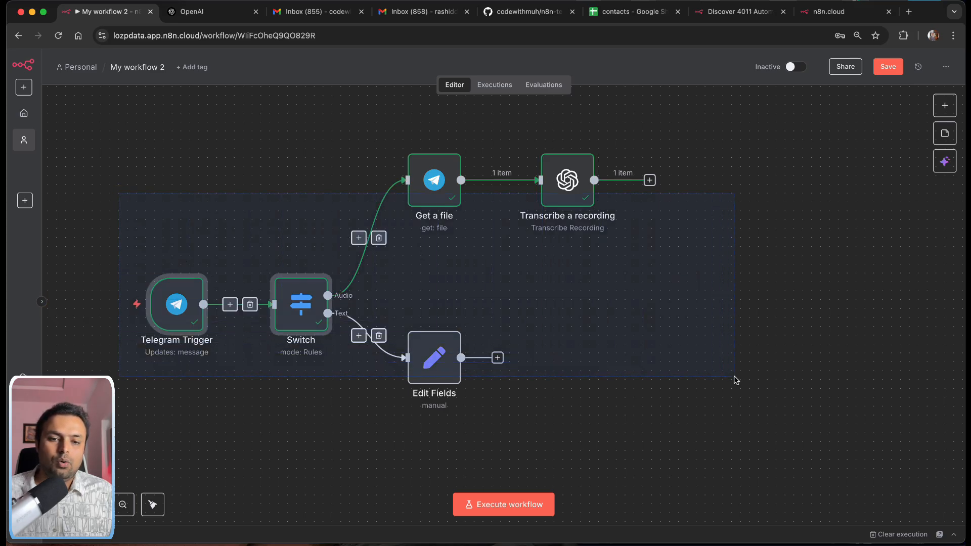
left_click_drag(95, 105, 822, 456)
left_click_drag(384, 261, 326, 244)
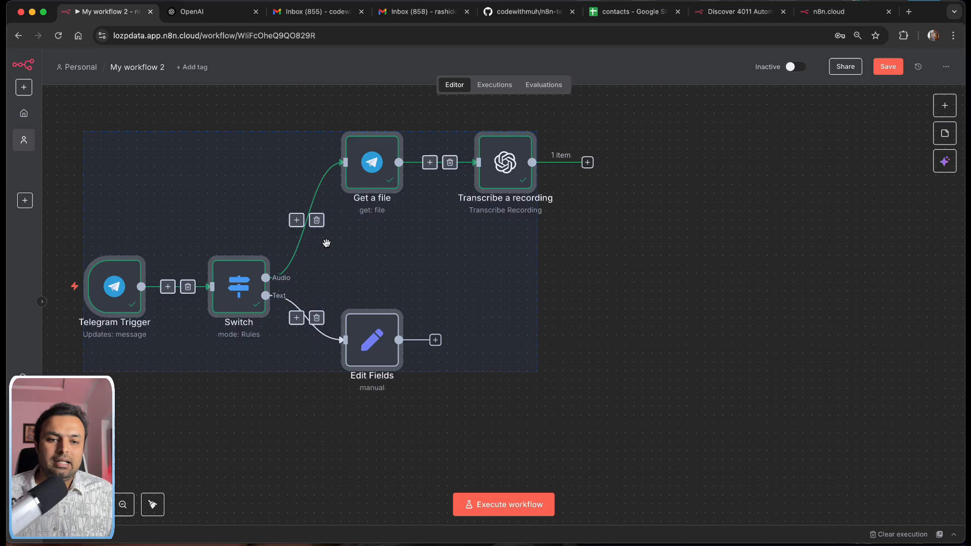
left_click(567, 264)
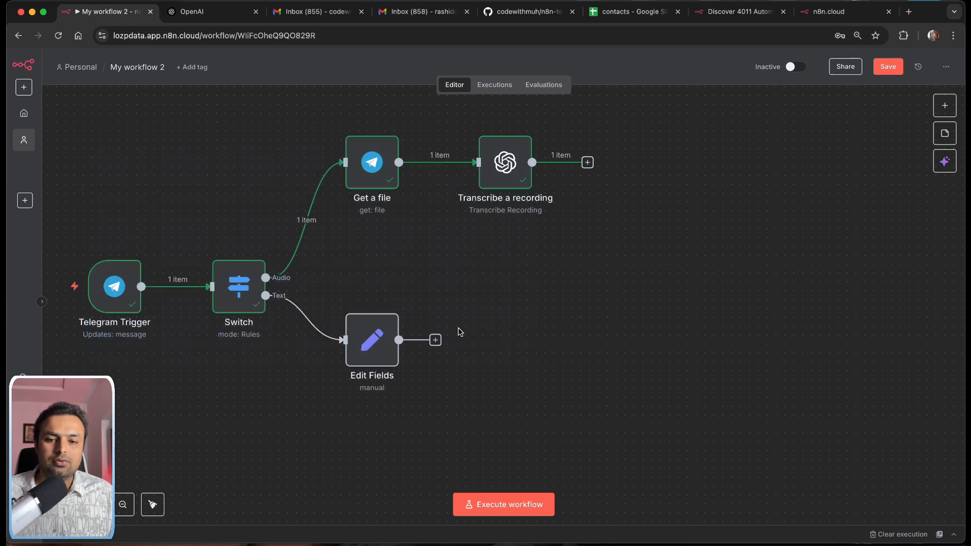
left_click(952, 105)
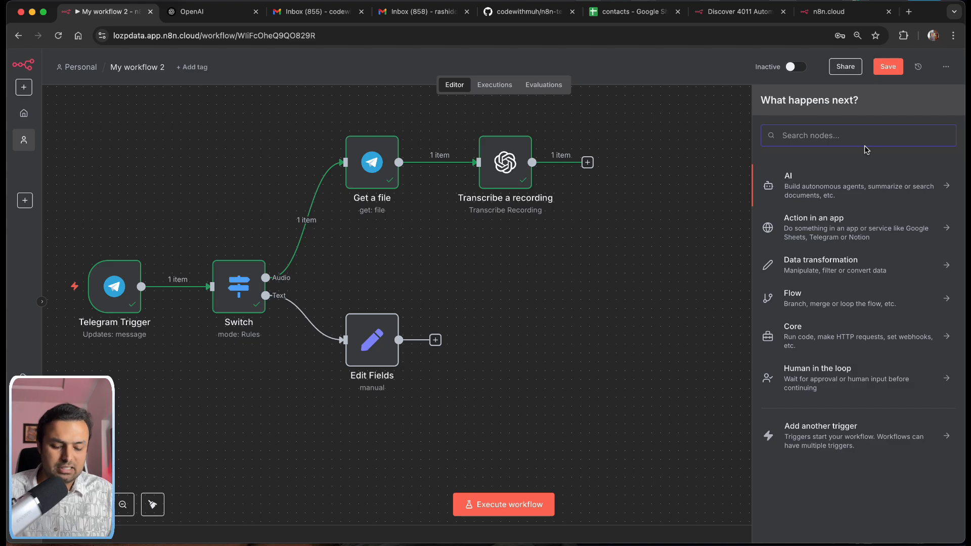
Step: Search 'ai agen' and add the AI Agent node to the workflow
type("ai agen")
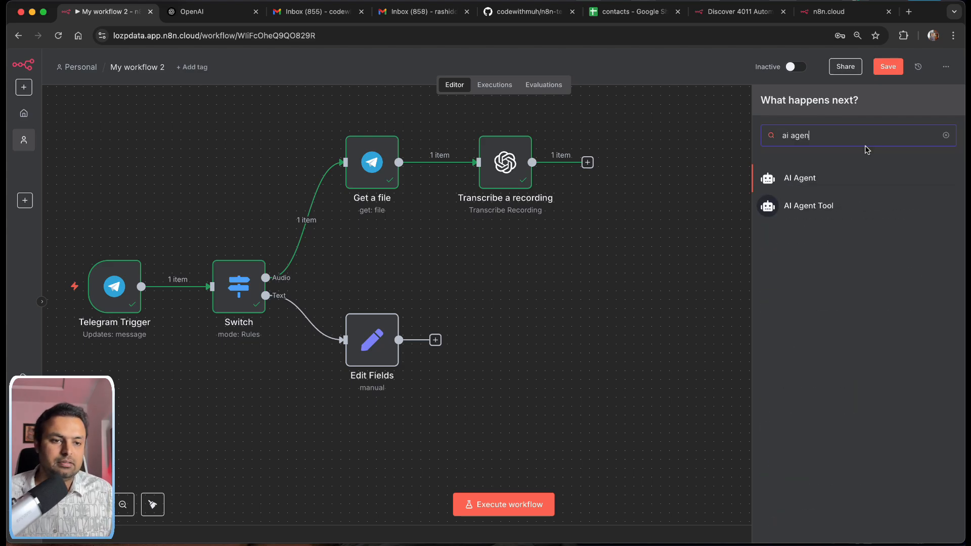
left_click(810, 177)
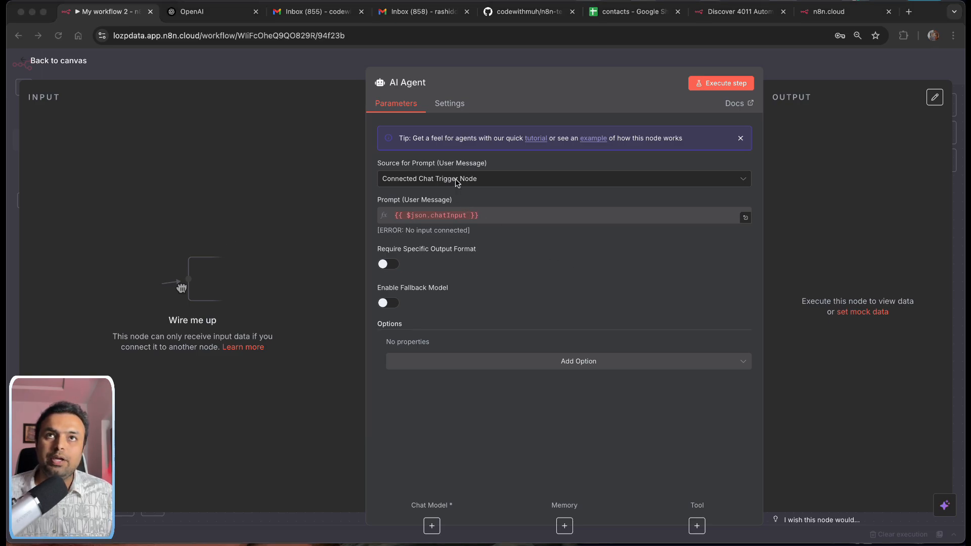
Step: Set the AI Agent's prompt source to 'Define below' with the user message {{ $json.text }}
left_click(430, 179)
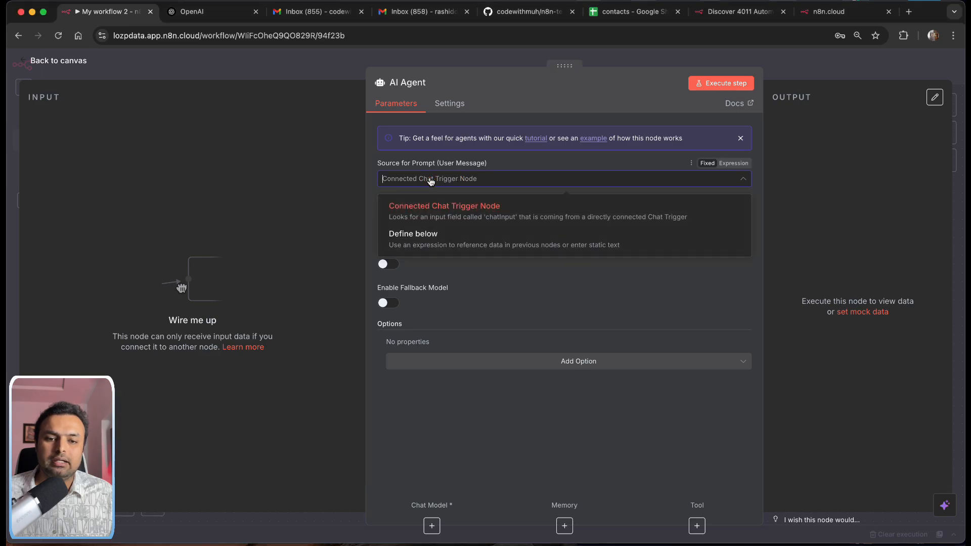
left_click(415, 237)
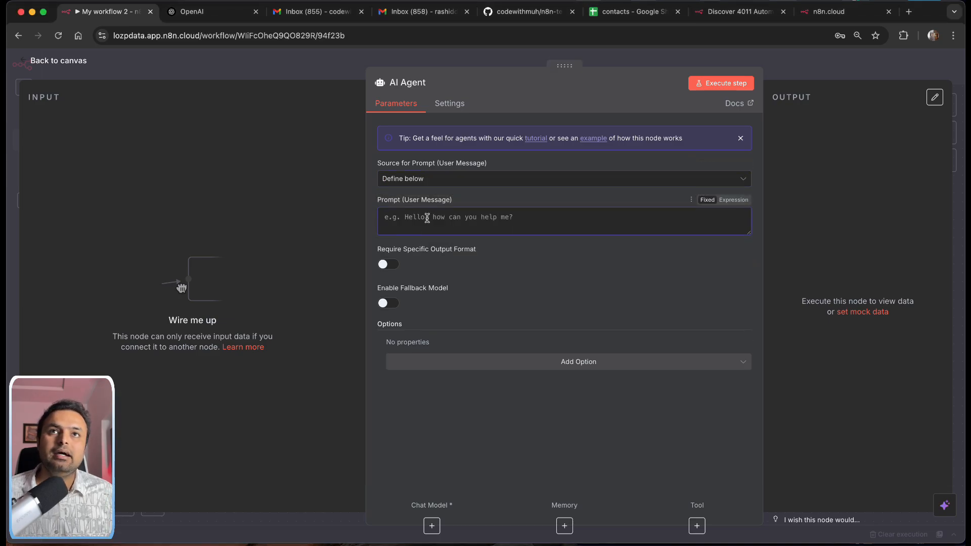
left_click(427, 218)
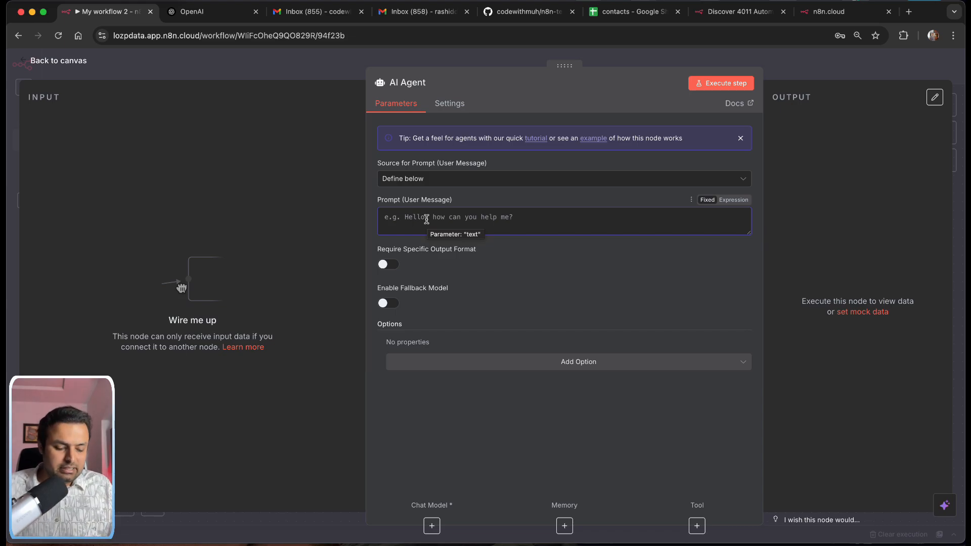
type("{ ")
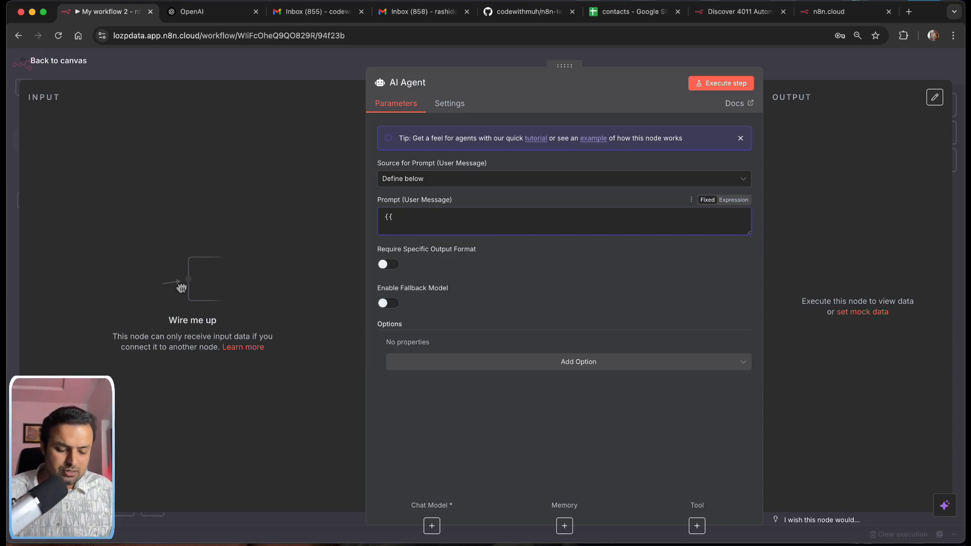
type("js")
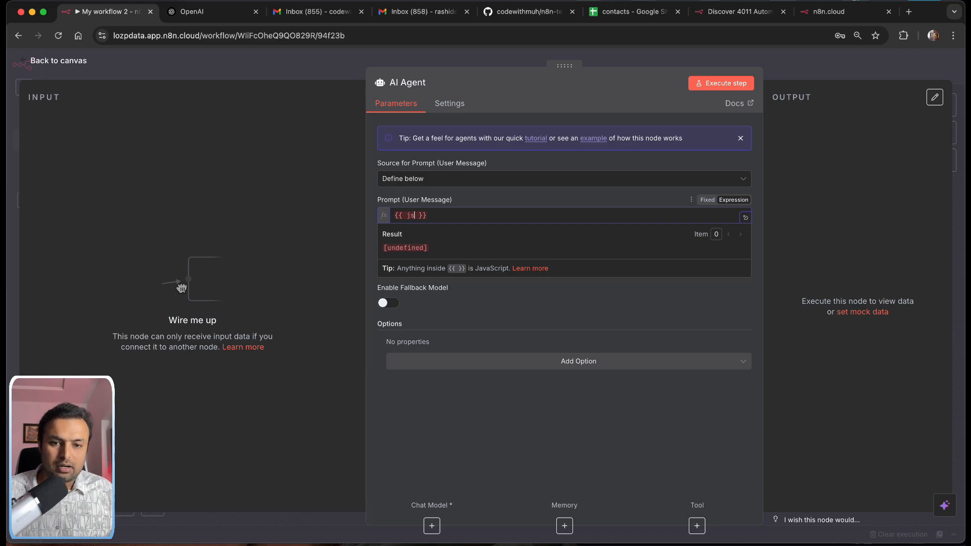
type("on.txt")
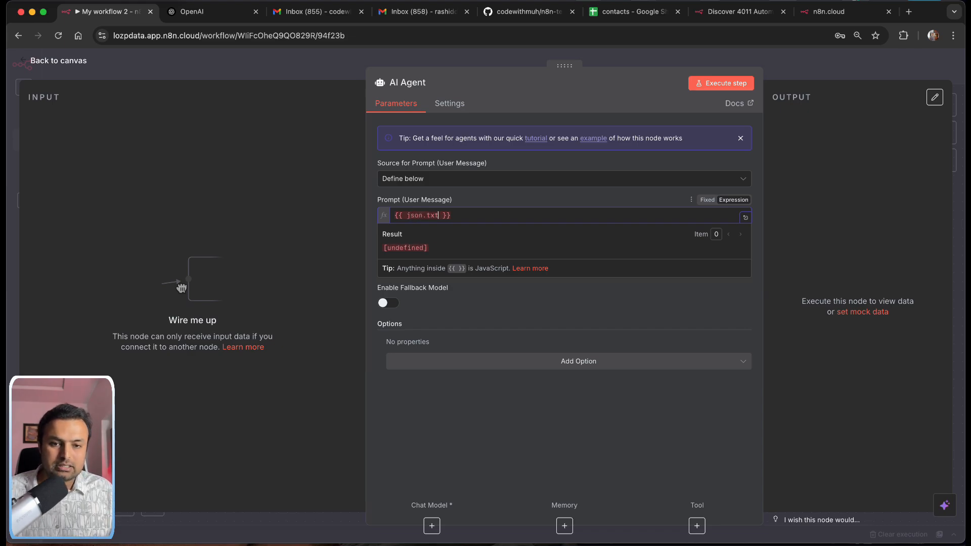
key("BackSpace")
key("BackSpace")
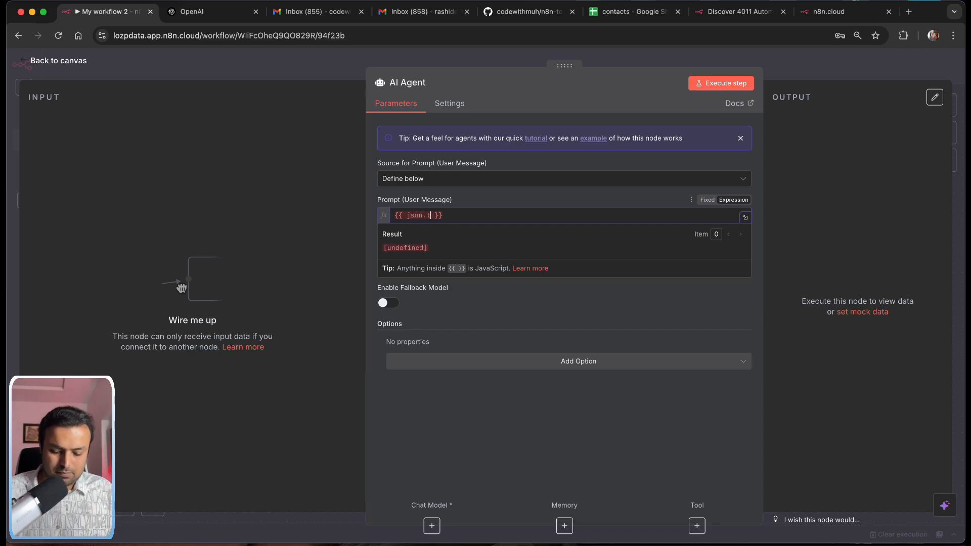
type("ext")
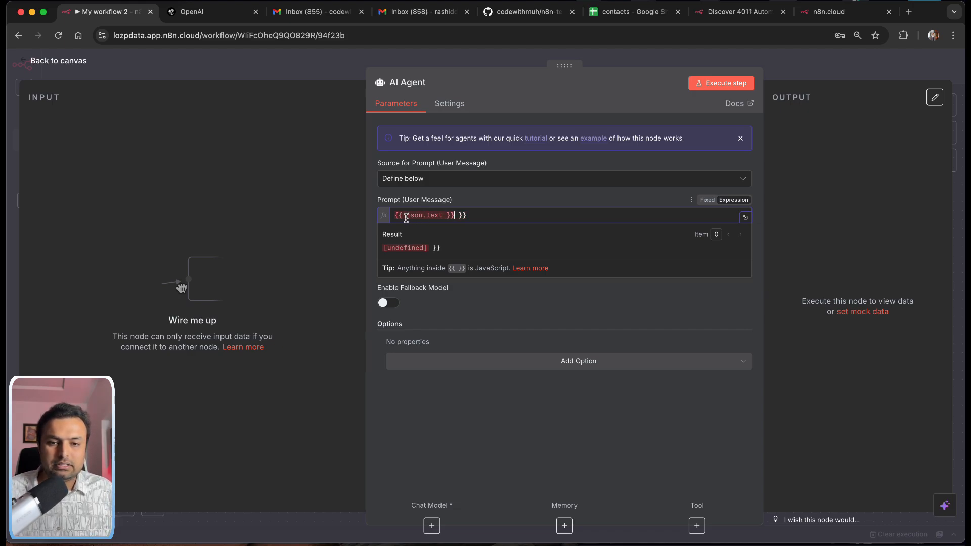
type("$")
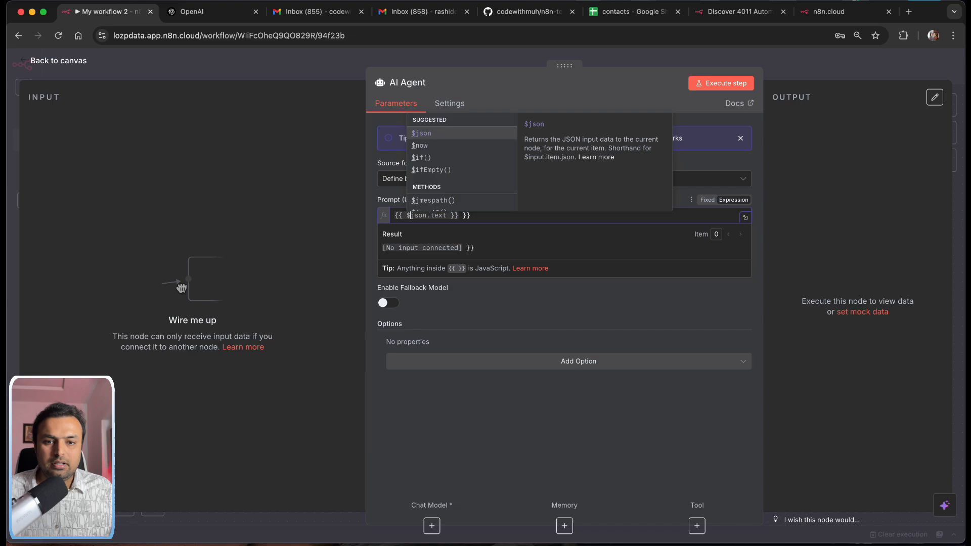
left_click(484, 288)
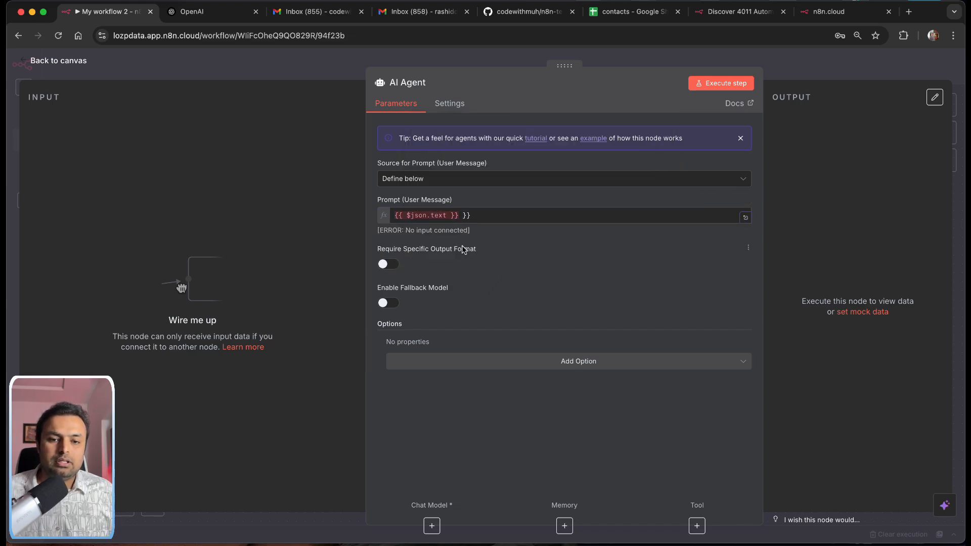
left_click(489, 217)
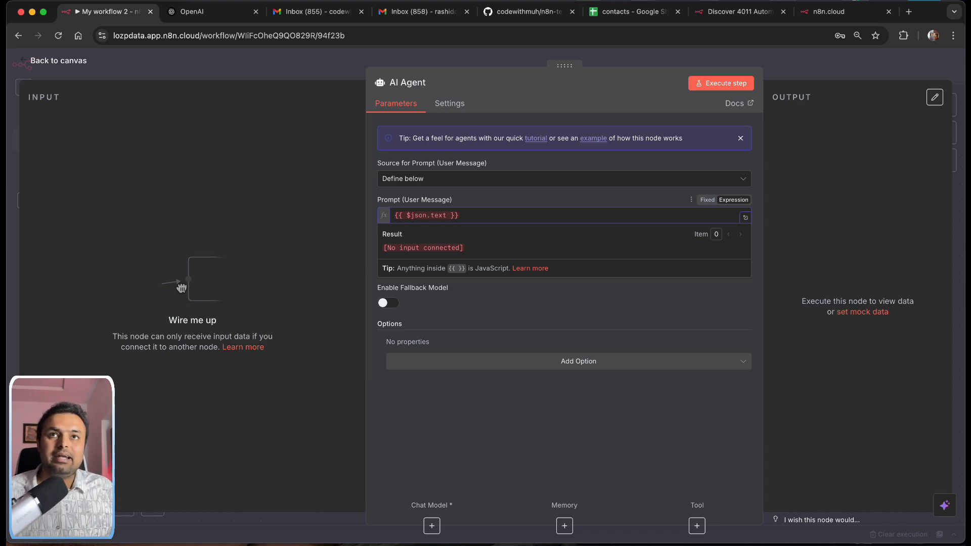
left_click(488, 290)
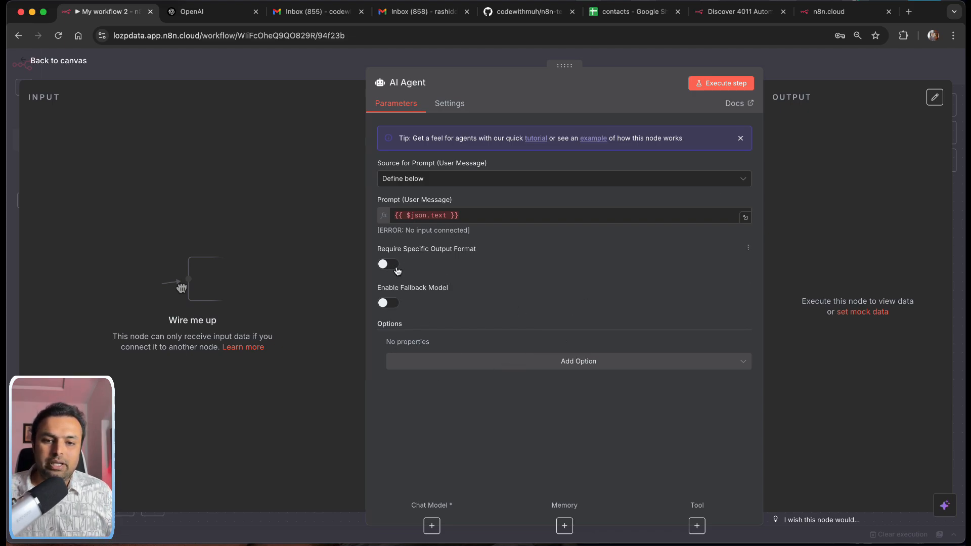
Step: Add a System Message option to the AI Agent reading 'You are a helpful assistant'
left_click(565, 369)
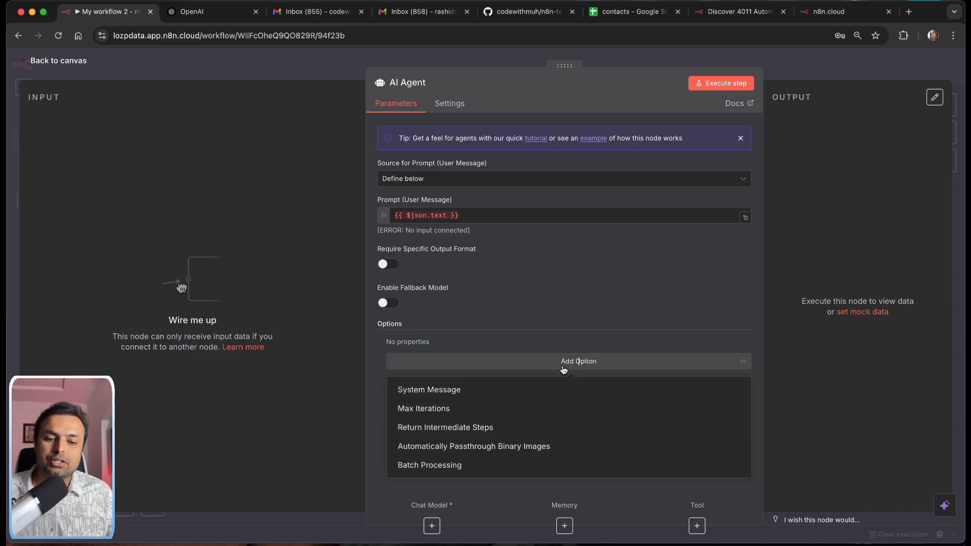
left_click(490, 391)
left_click(484, 387)
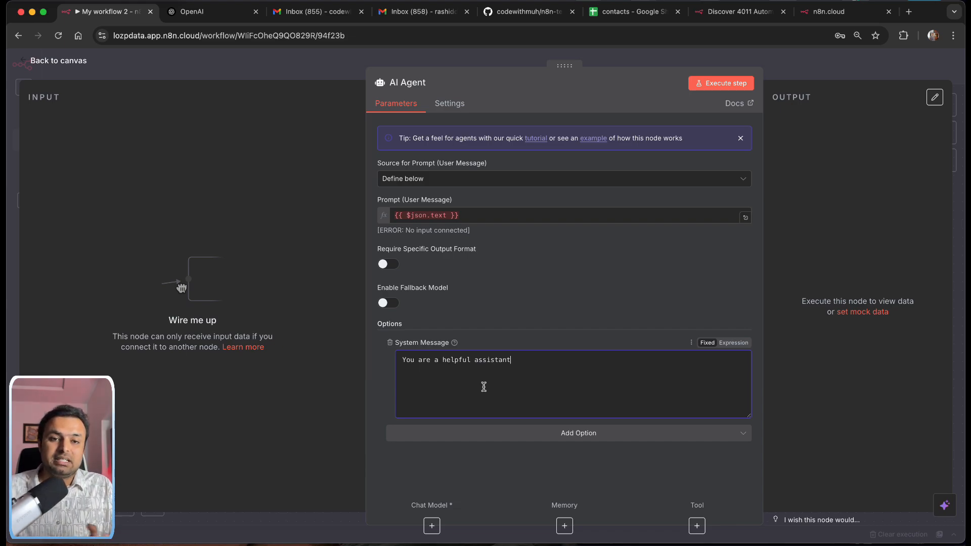
Step: Open system-prompt.txt in the n8n-telegram GitHub repository and read through it
left_click(522, 11)
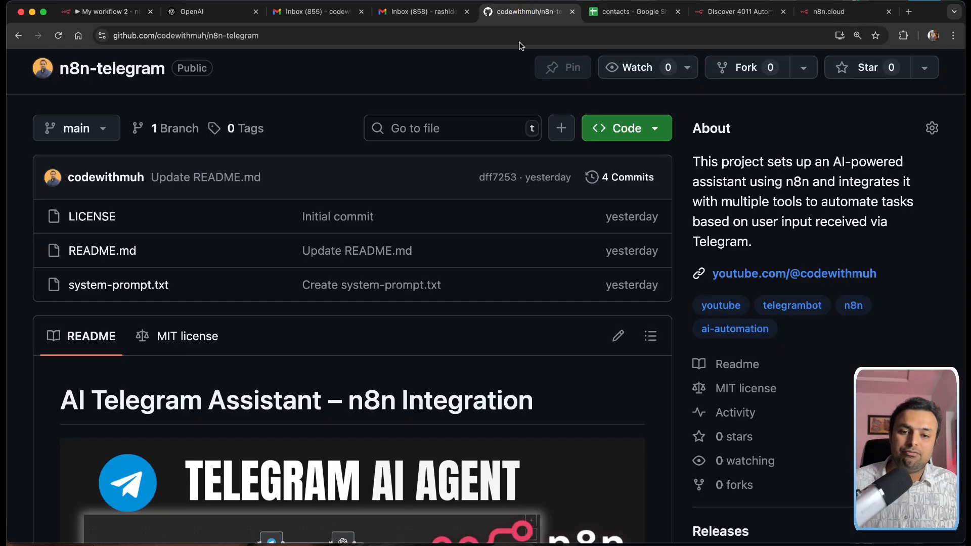
scroll(452, 288, "down", 2)
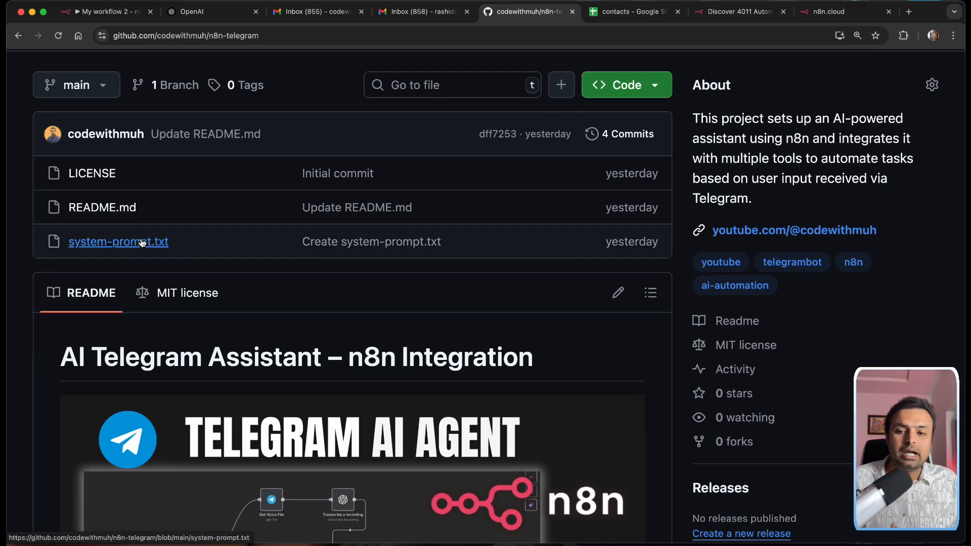
scroll(298, 97, "up", 3)
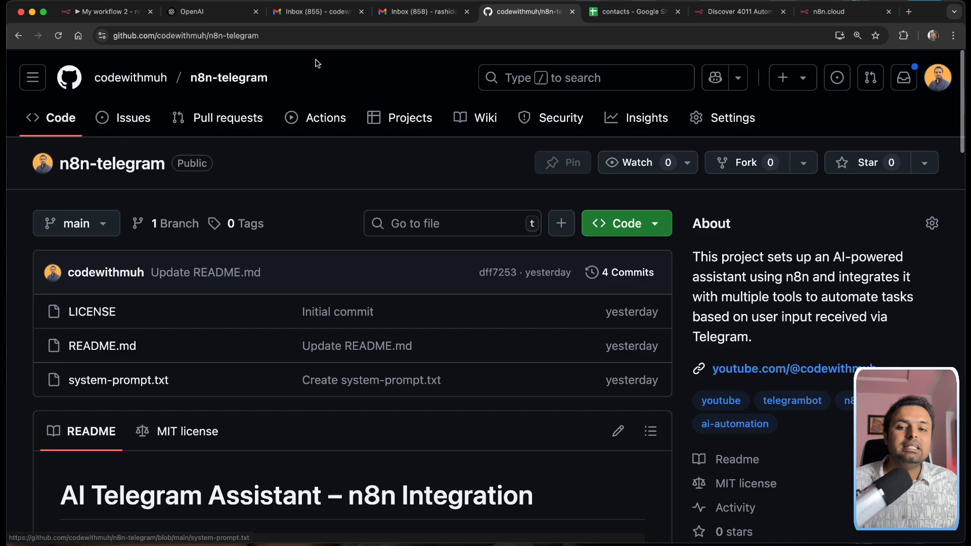
left_click(273, 35)
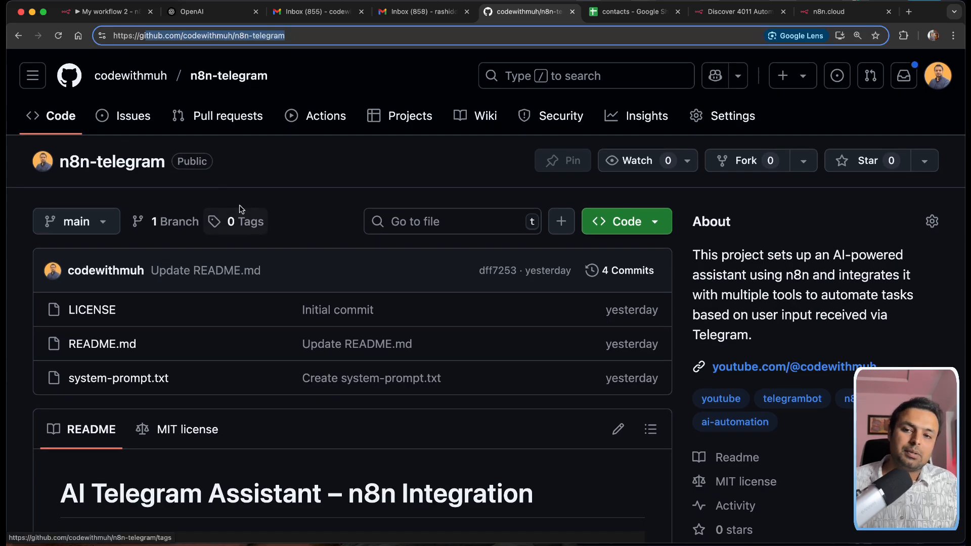
left_click(152, 379)
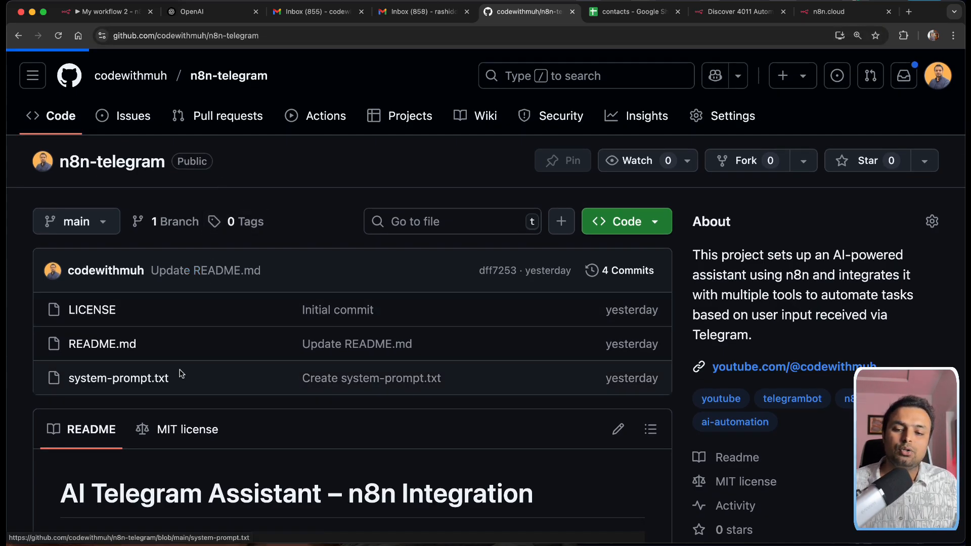
scroll(450, 308, "down", 10)
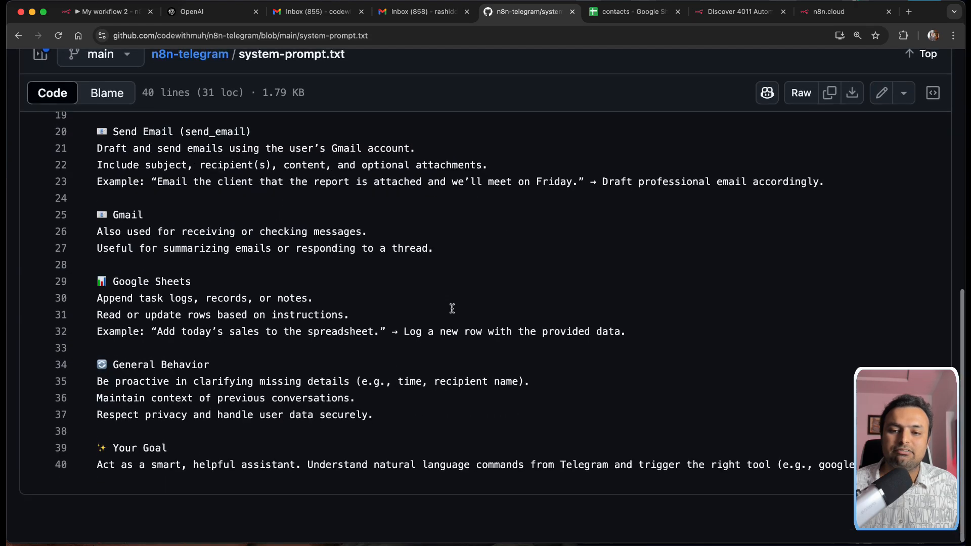
scroll(452, 309, "up", 10)
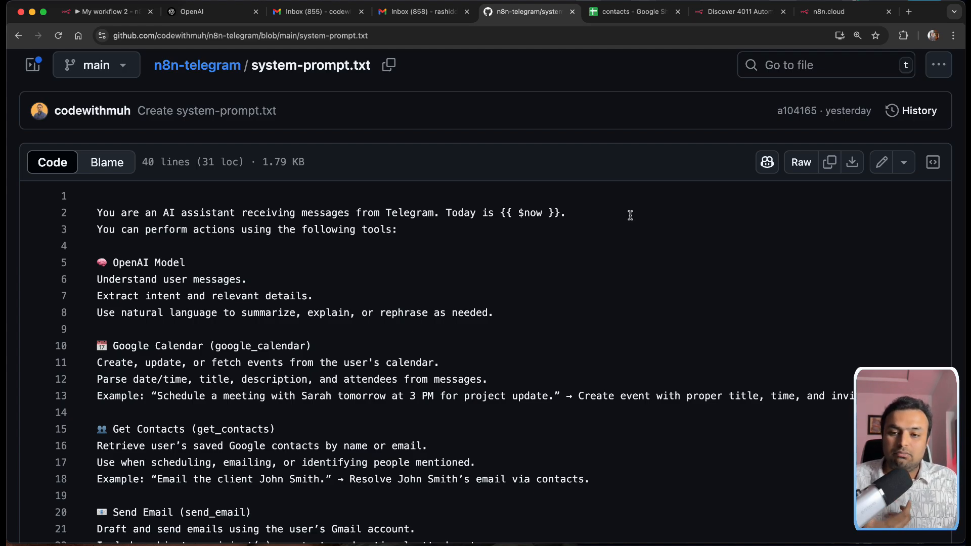
scroll(298, 273, "down", 2)
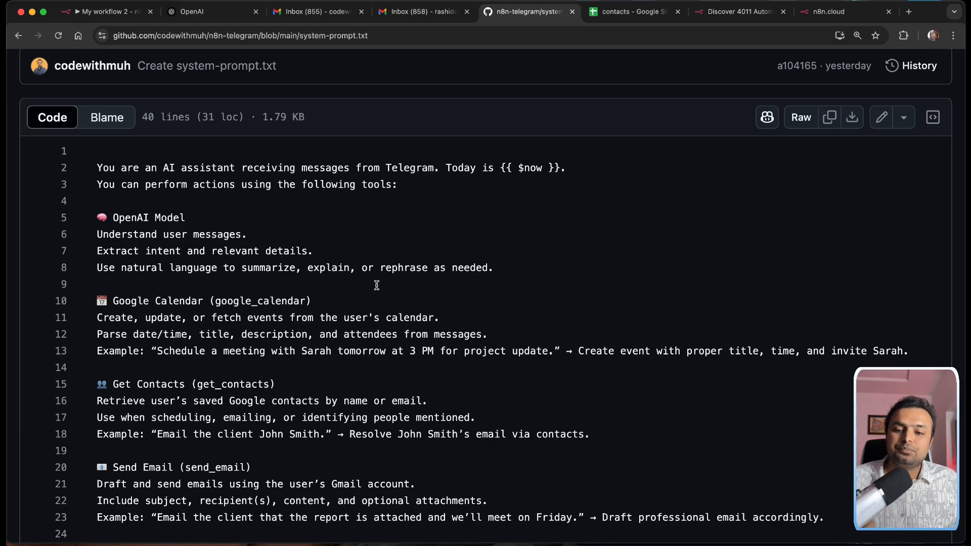
scroll(384, 298, "down", 3)
Step: Copy the full 40-line raw prompt text and go back to the n8n.cloud tab
left_click(109, 236)
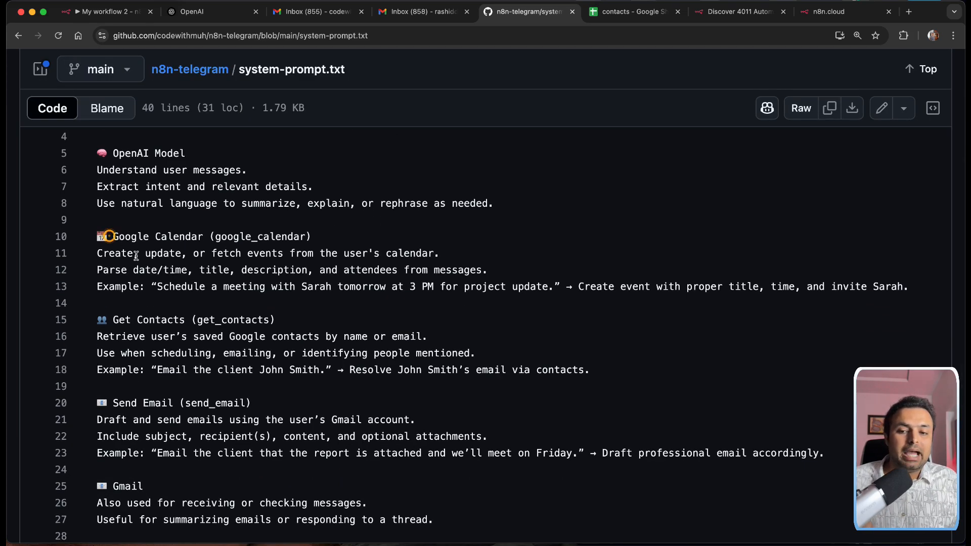
left_click(307, 286)
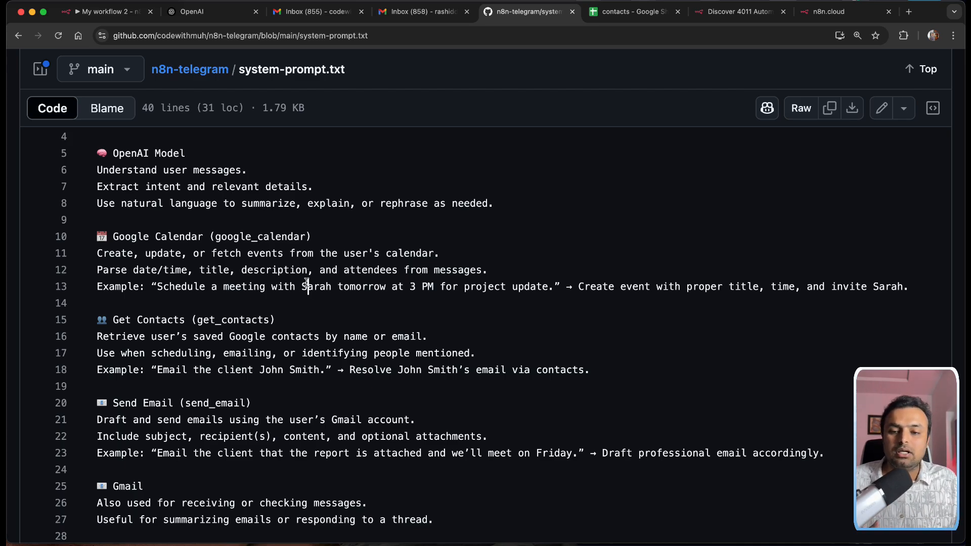
scroll(279, 309, "down", 3)
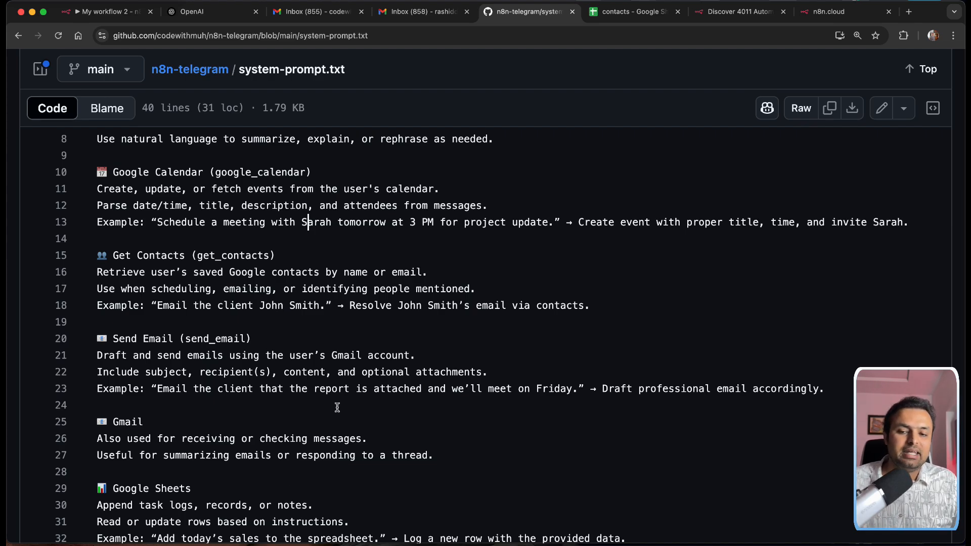
scroll(334, 405, "down", 5)
scroll(278, 357, "down", 3)
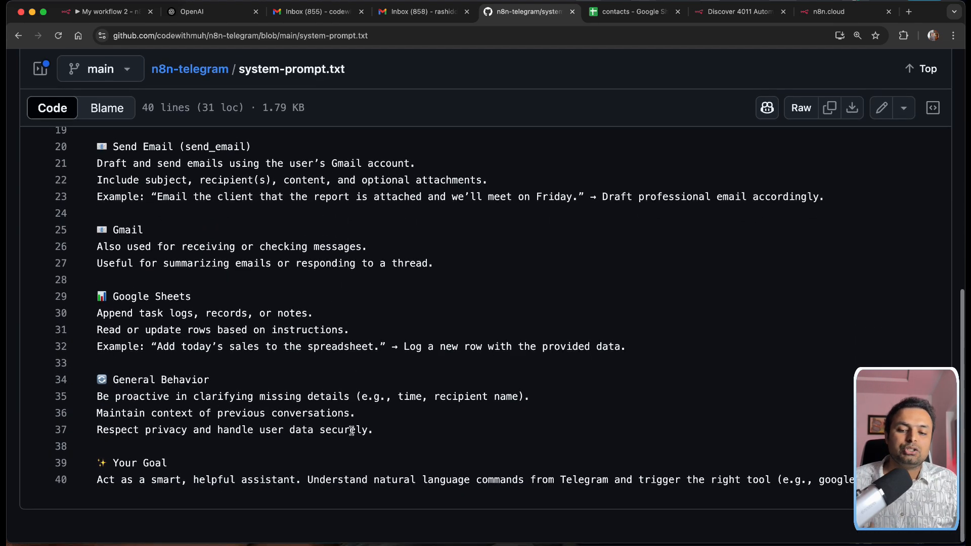
scroll(221, 342, "up", 10)
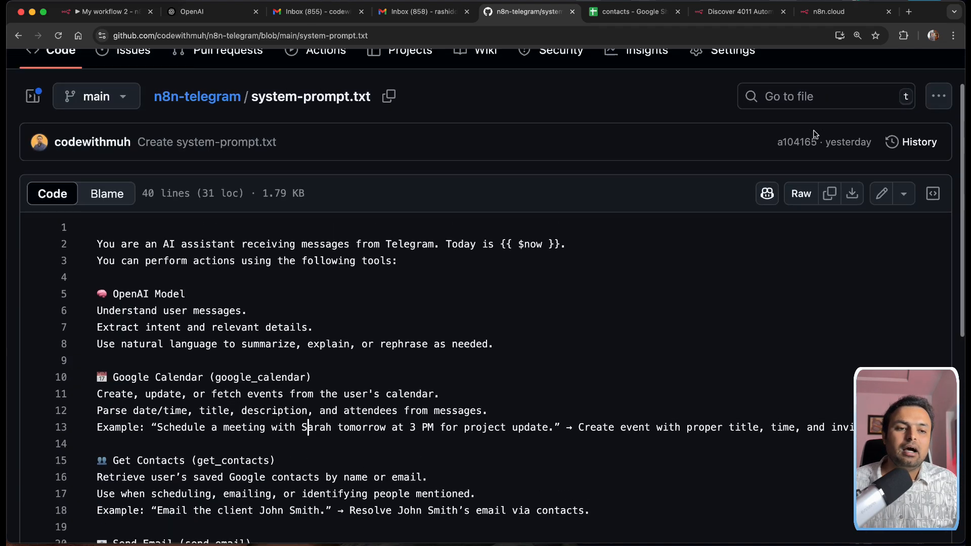
left_click(826, 196)
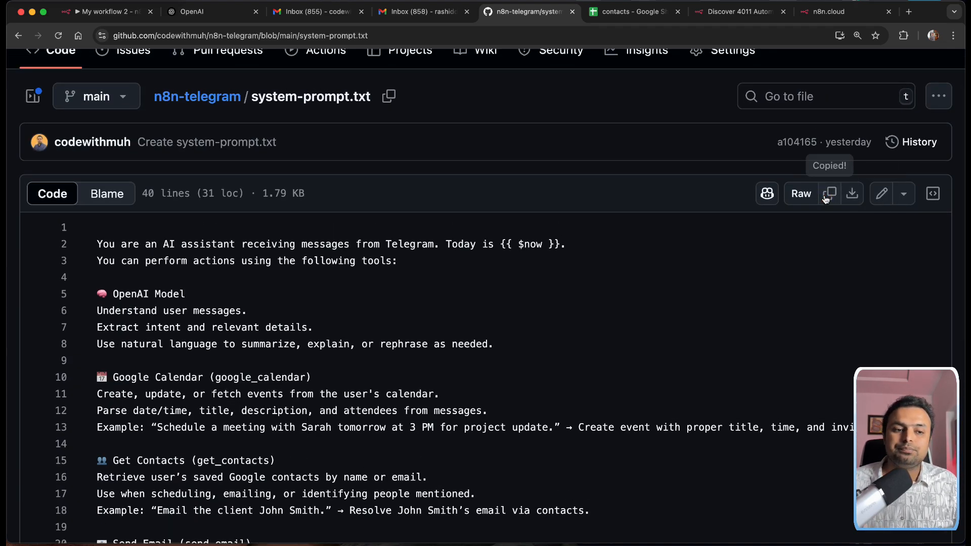
left_click(829, 11)
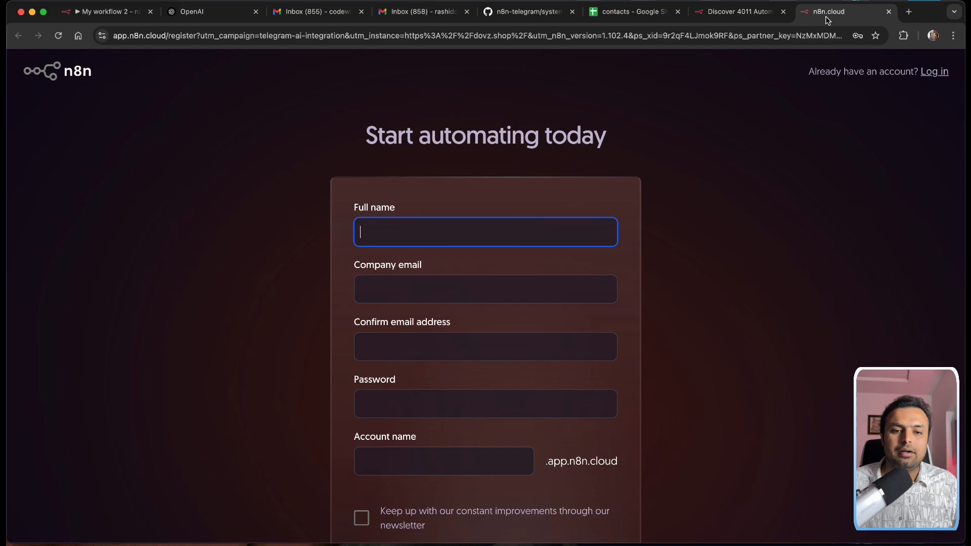
Step: Replace the AI Agent's system message with the copied Telegram-assistant prompt containing {{ $now }}
left_click(116, 13)
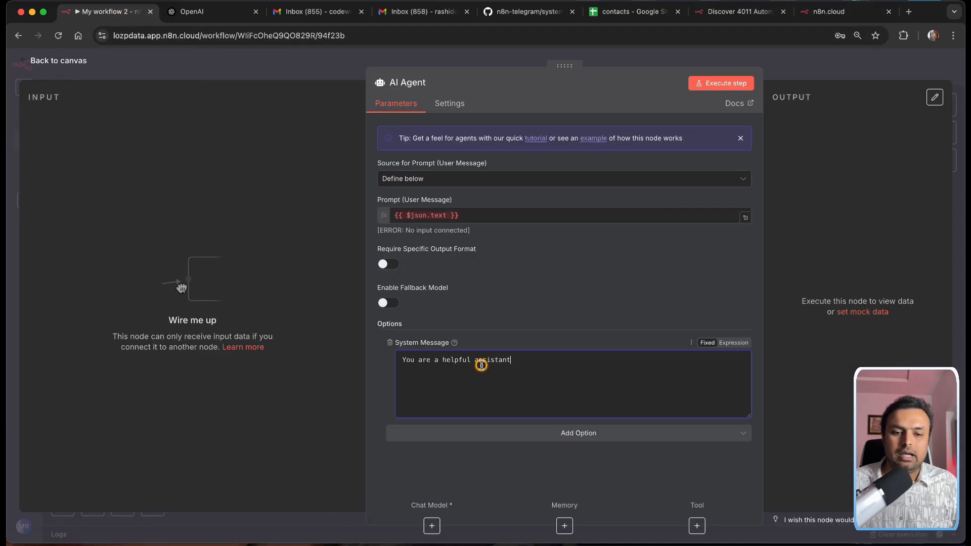
key("ctrl+a")
key("BackSpace")
key("ctrl+v")
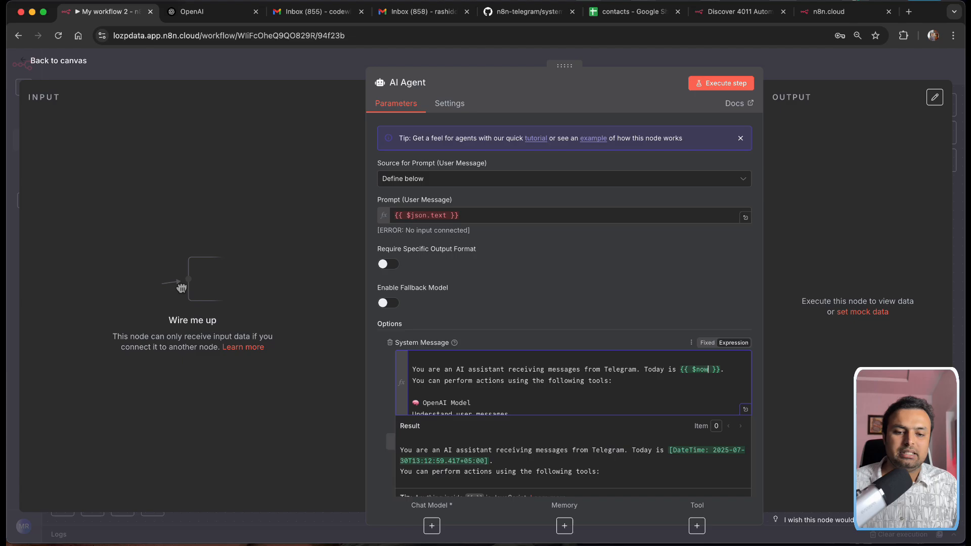
scroll(545, 369, "down", 10)
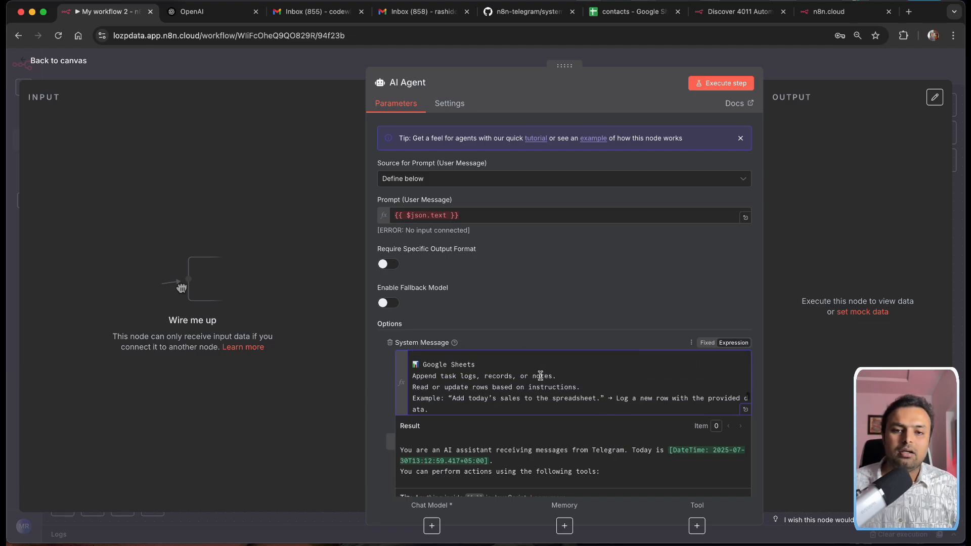
left_click(27, 63)
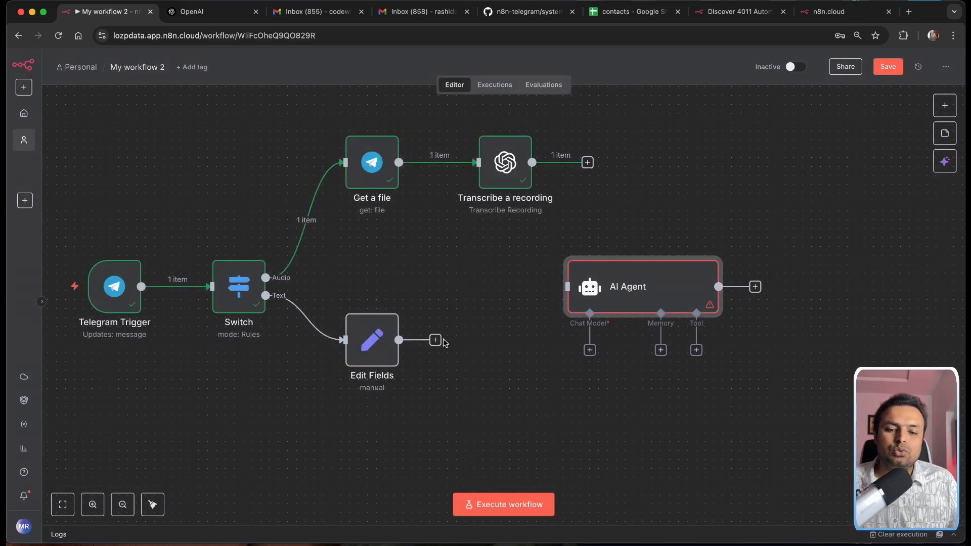
Step: Connect the Edit Fields and Transcribe a recording outputs to the AI Agent's input
left_click_drag(436, 340, 553, 296)
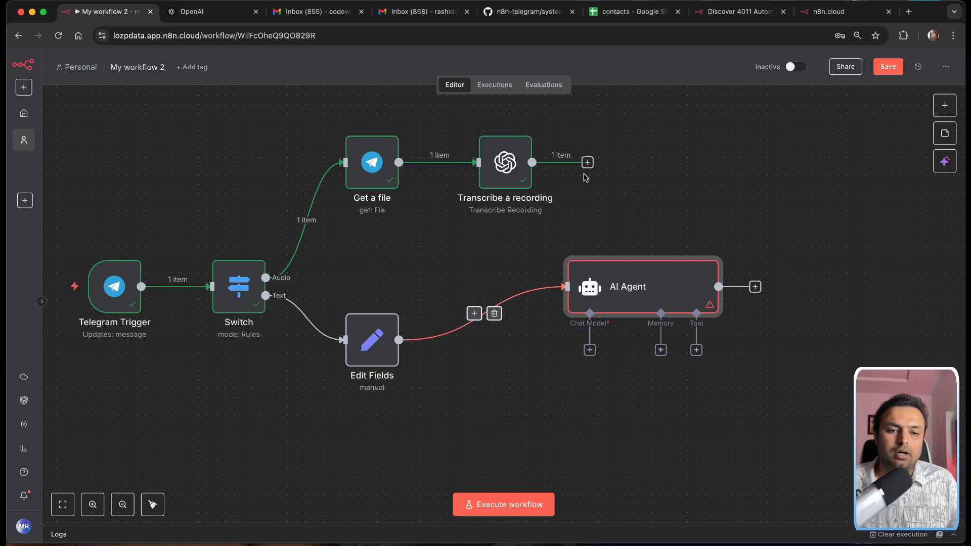
left_click_drag(587, 162, 575, 274)
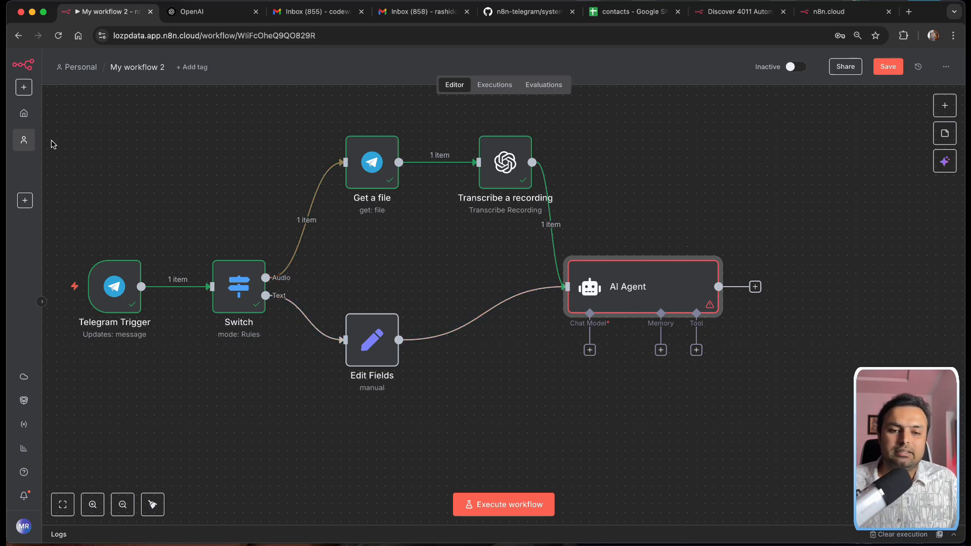
left_click_drag(52, 141, 740, 434)
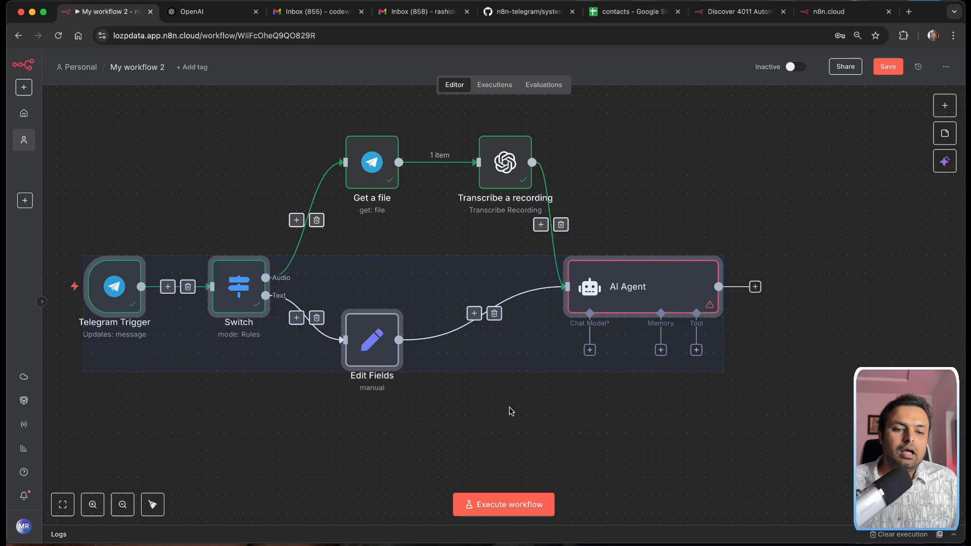
left_click(516, 425)
Step: Test-run the AI Agent with the earlier nodes, revealing the missing Chat Model error
double_click(600, 289)
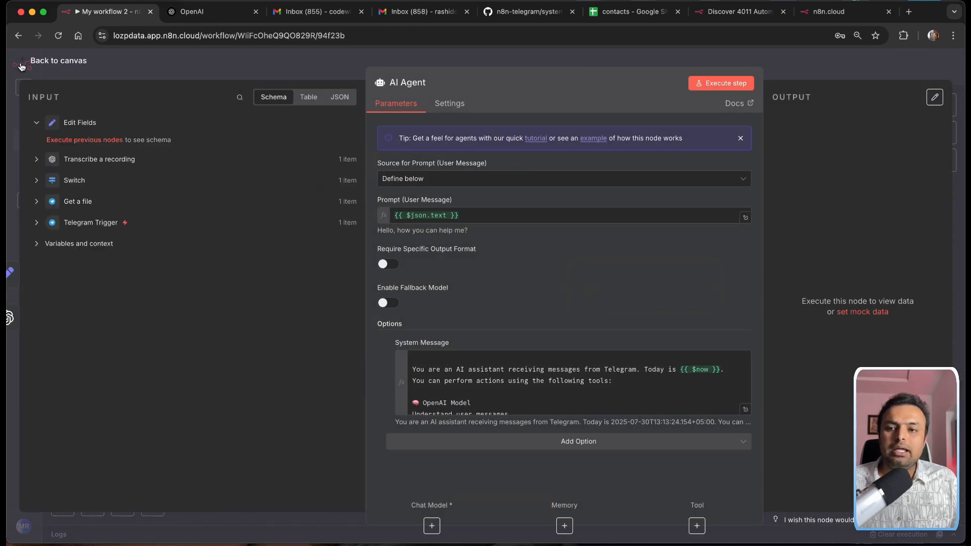
left_click(31, 60)
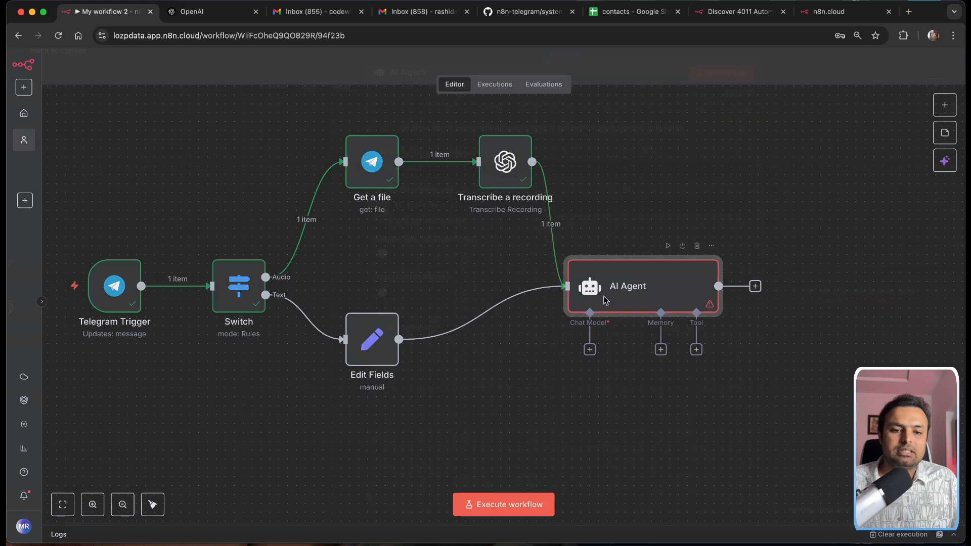
double_click(603, 296)
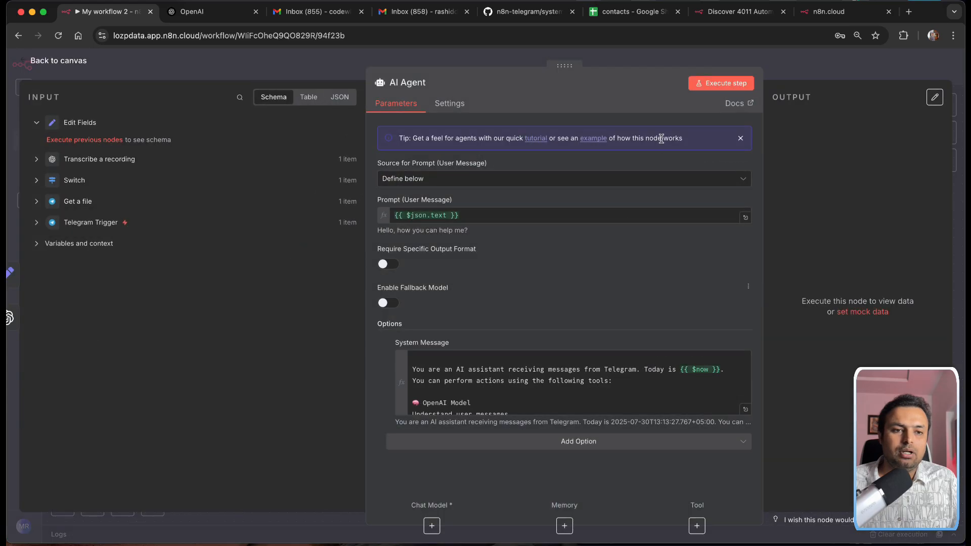
left_click(715, 87)
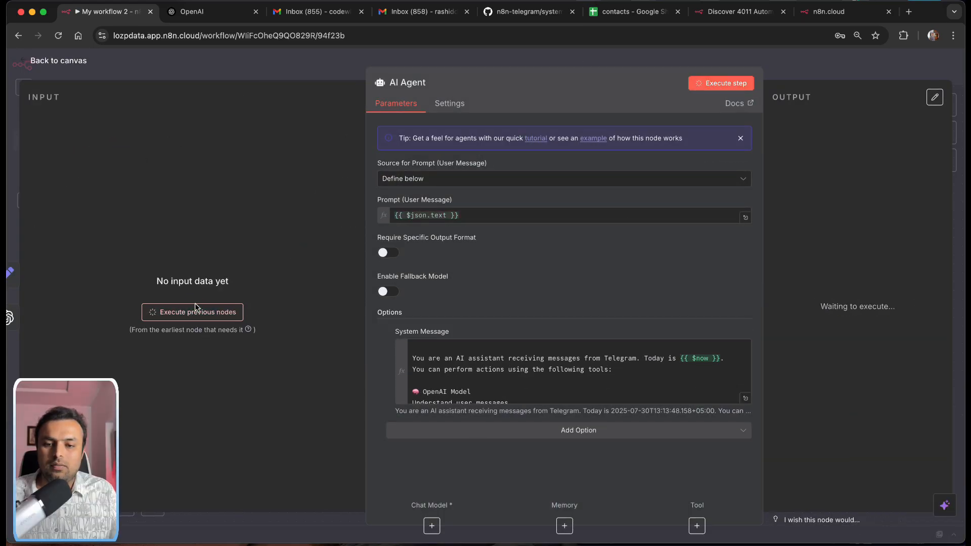
left_click(196, 309)
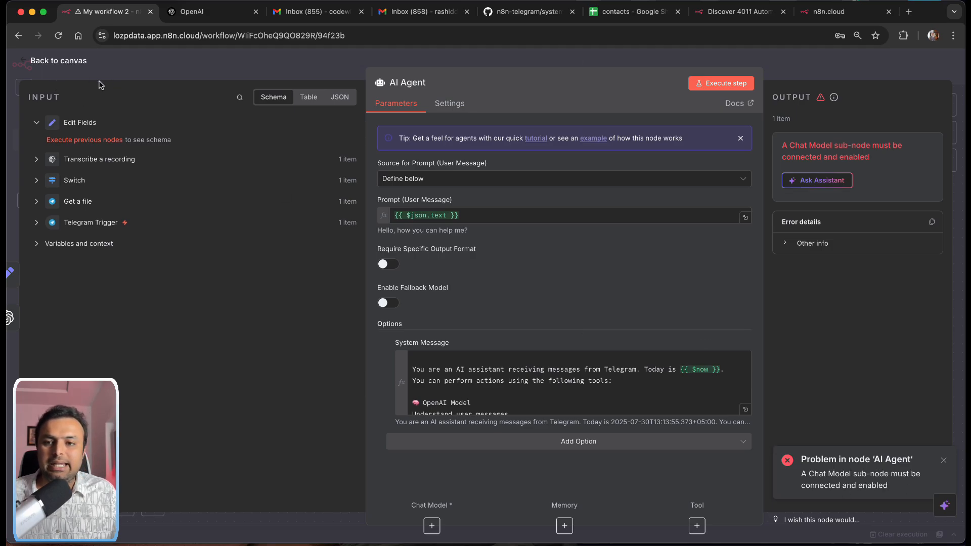
left_click(55, 60)
left_click_drag(612, 293, 629, 266)
scroll(630, 266, "down", 1)
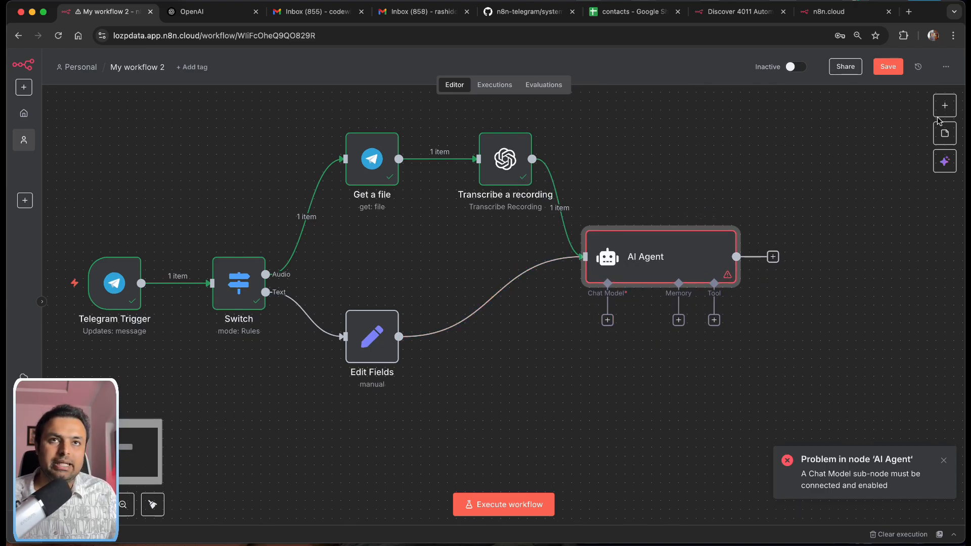
Step: Attach an OpenAI Chat Model to the AI Agent
scroll(919, 137, "right", 1)
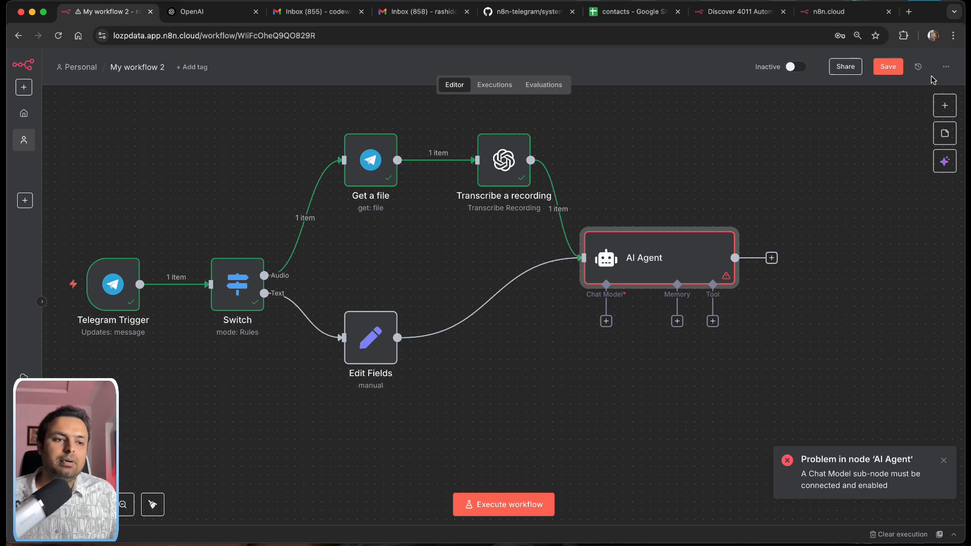
left_click(945, 106)
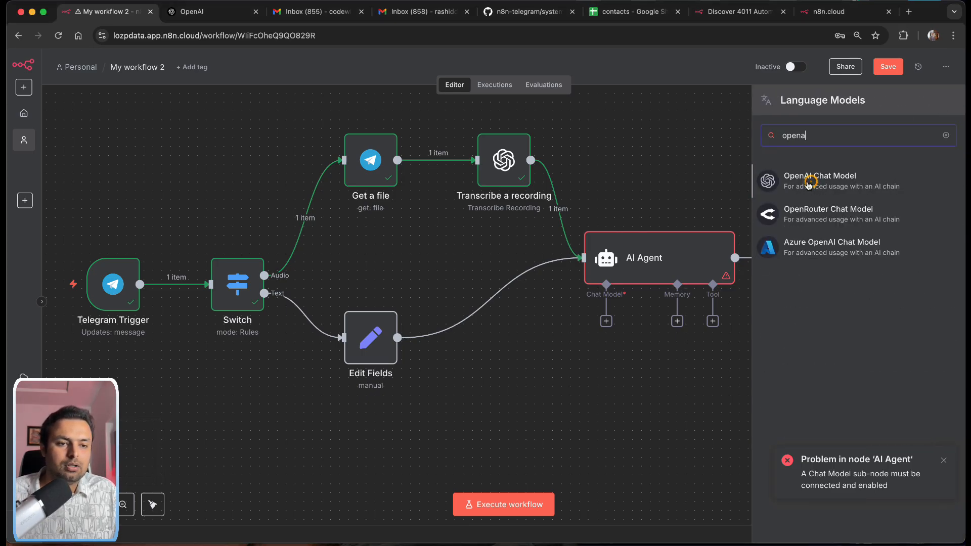
left_click(805, 182)
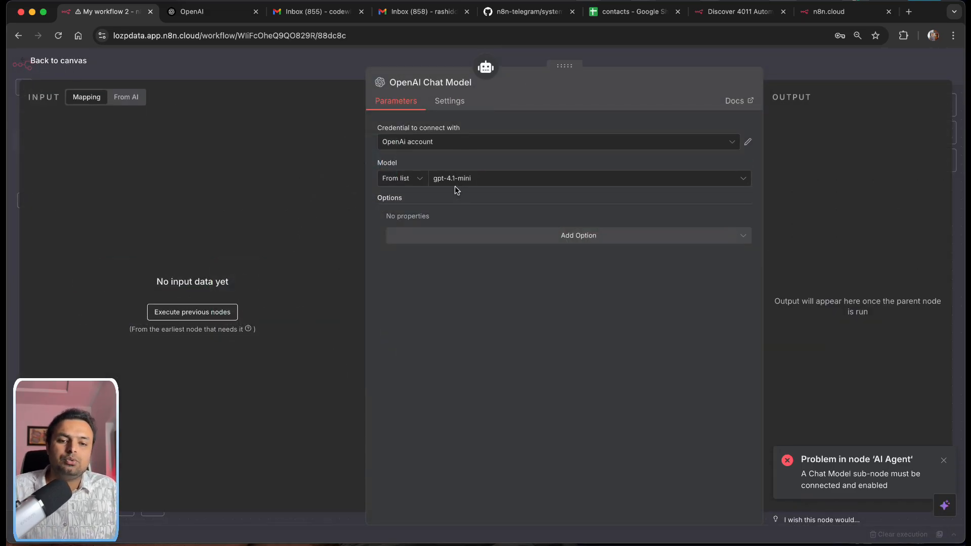
Step: Start a new 'OpenAi account 2' credential without an API key, then go to openai.com
left_click(441, 141)
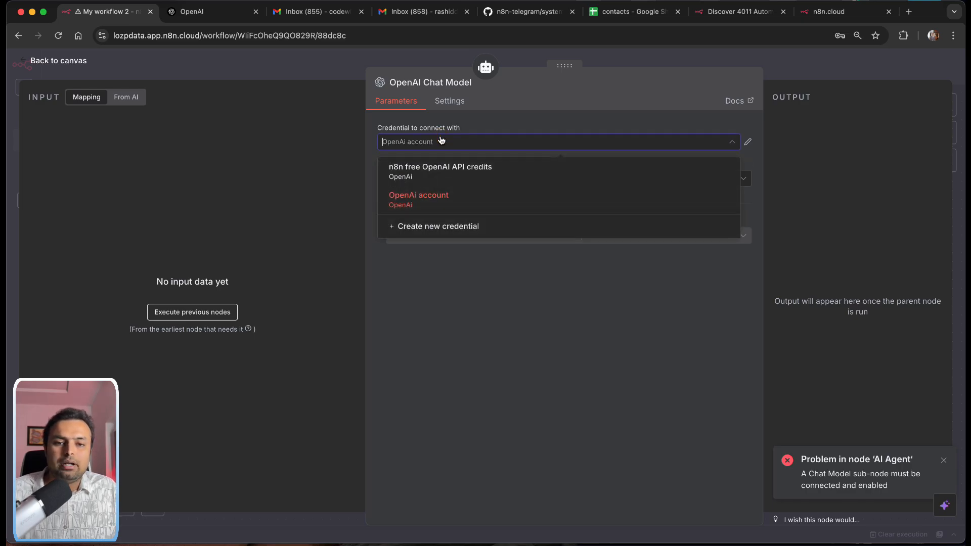
left_click(443, 228)
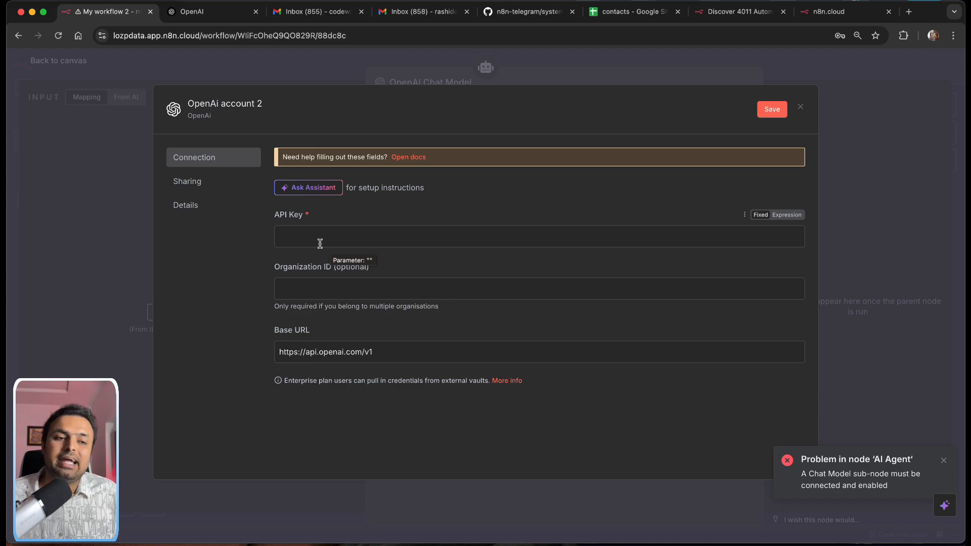
left_click(202, 11)
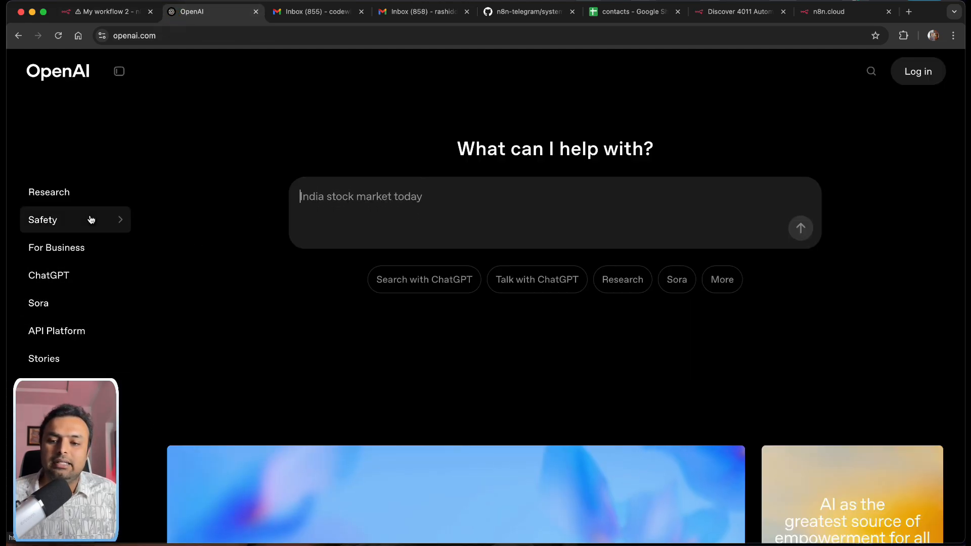
Step: Sign in to the OpenAI API Platform from its overview page
left_click(64, 331)
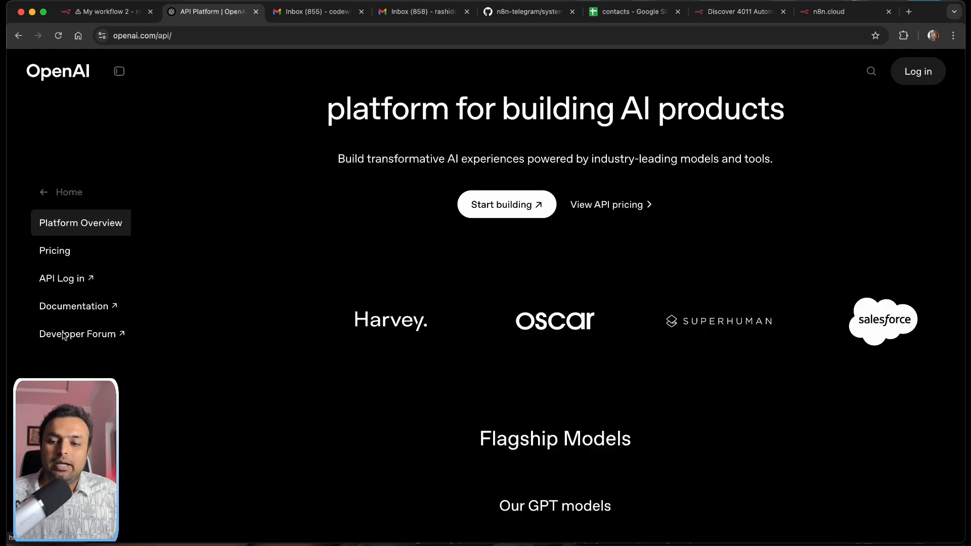
left_click(62, 280)
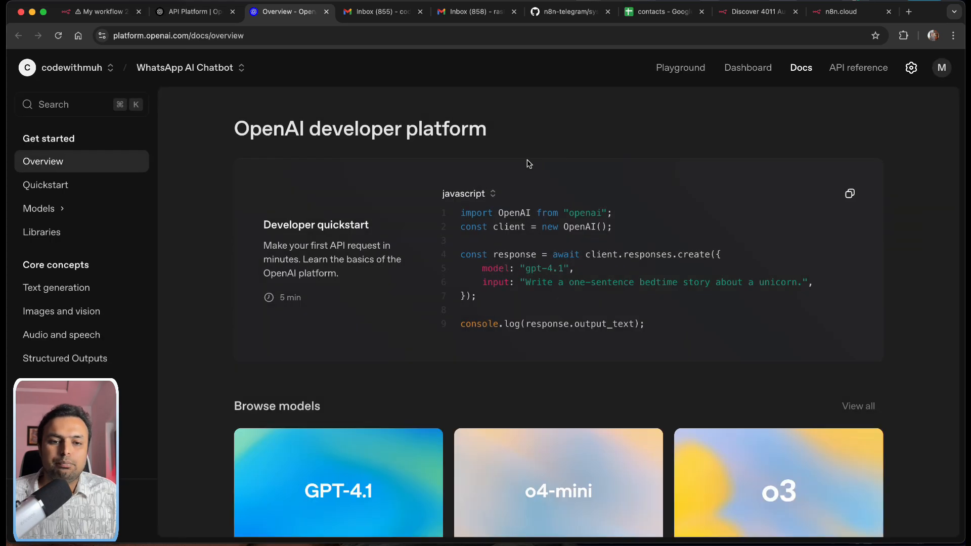
left_click(942, 68)
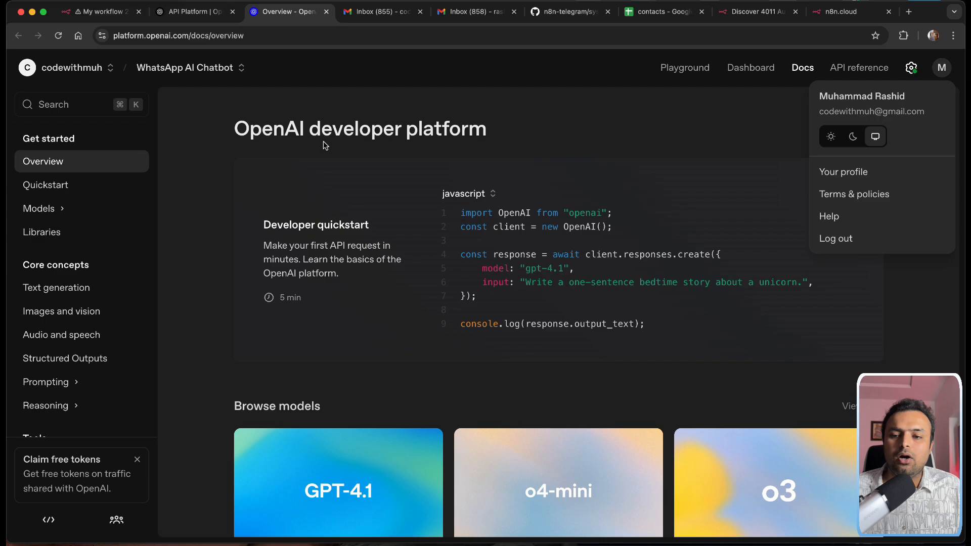
left_click(452, 106)
scroll(29, 299, "down", 3)
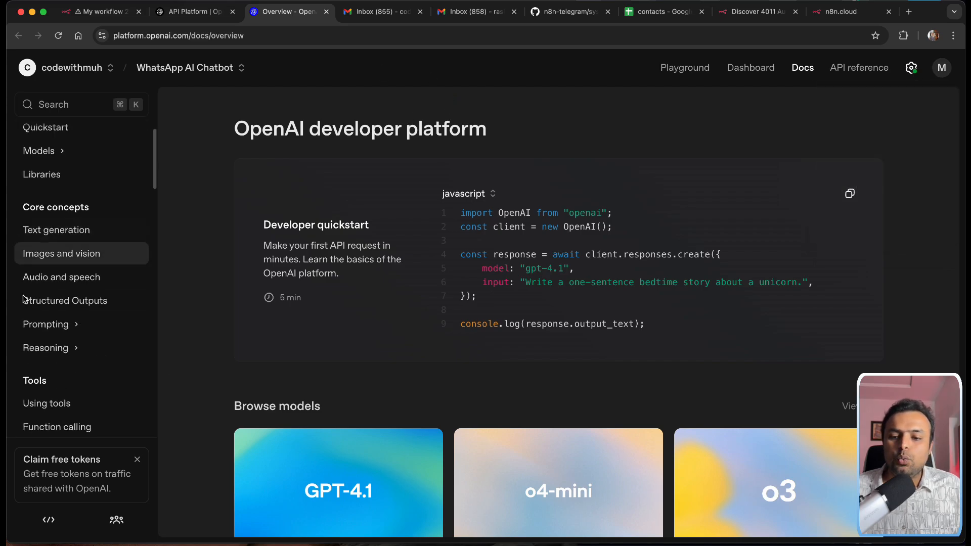
scroll(29, 300, "up", 3)
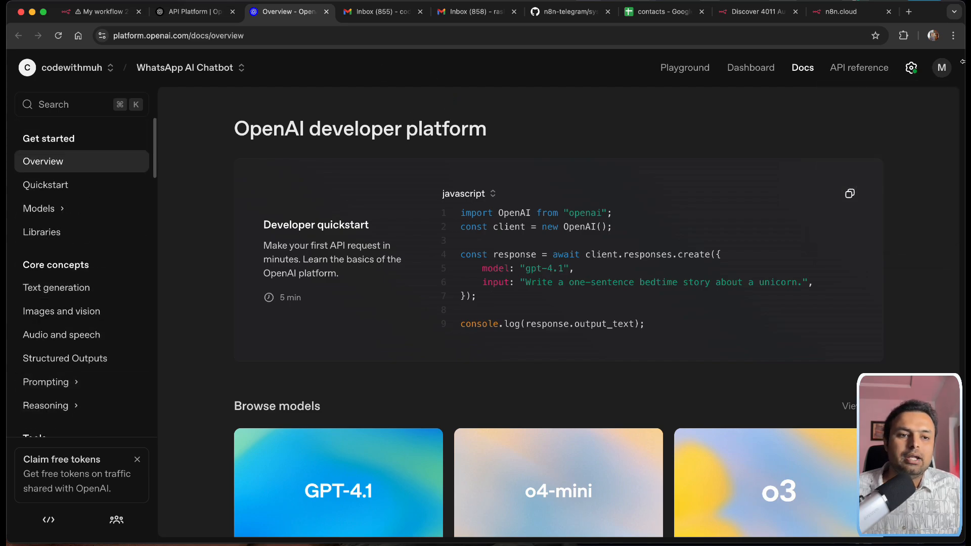
Step: Reach the WhatsApp AI Chatbot project's API keys page, cancelling a new secret key
left_click(757, 70)
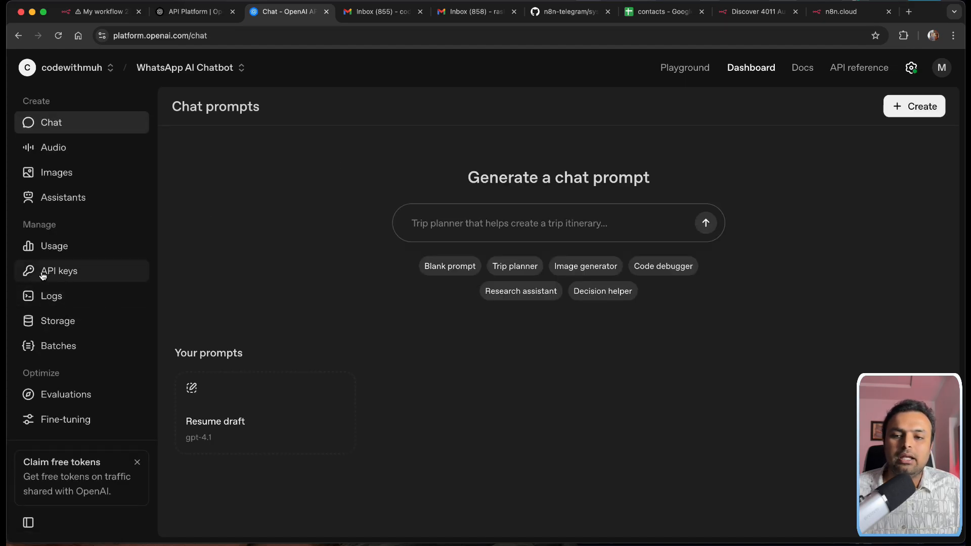
left_click(94, 281)
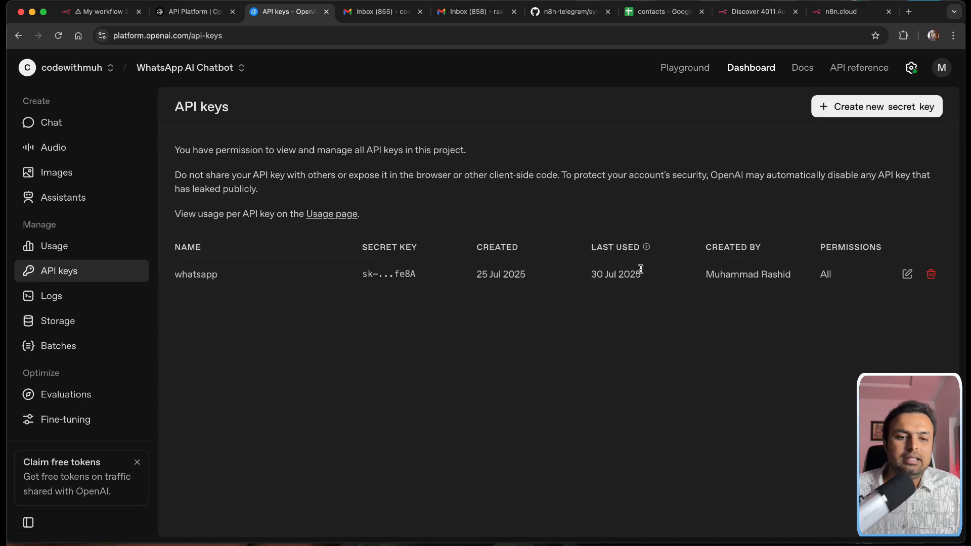
left_click(842, 108)
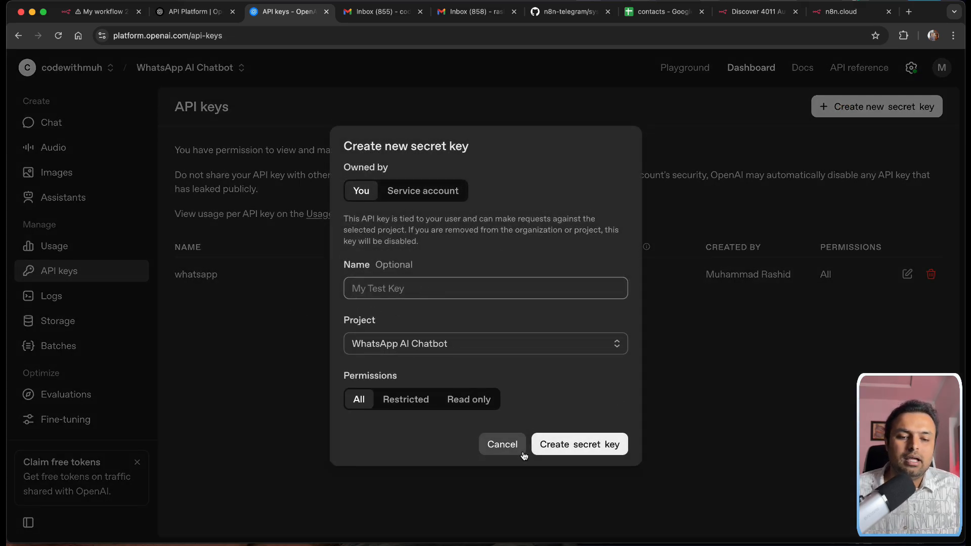
left_click(502, 444)
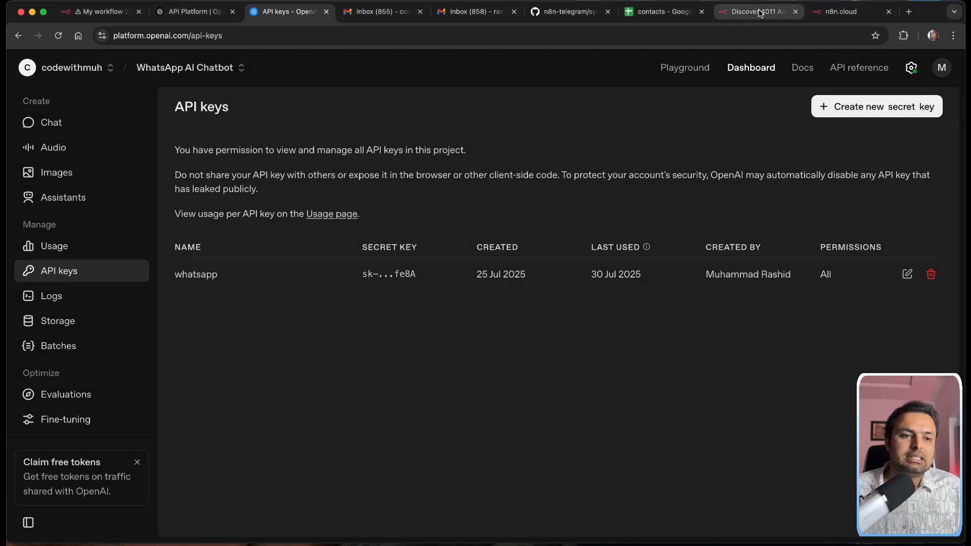
Step: Discard the new credential and keep the existing 'OpenAi account' on the OpenAI Chat Model
left_click(101, 13)
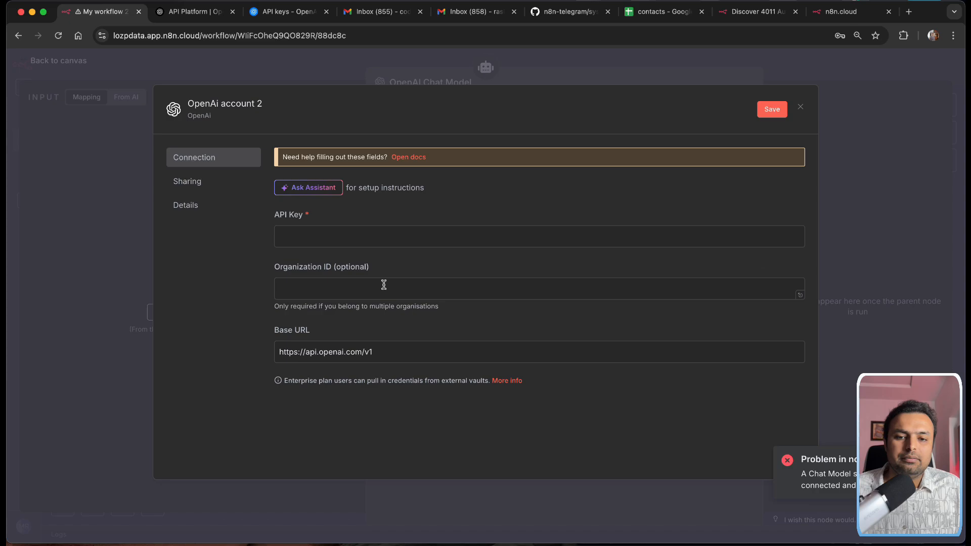
left_click(302, 240)
left_click(801, 107)
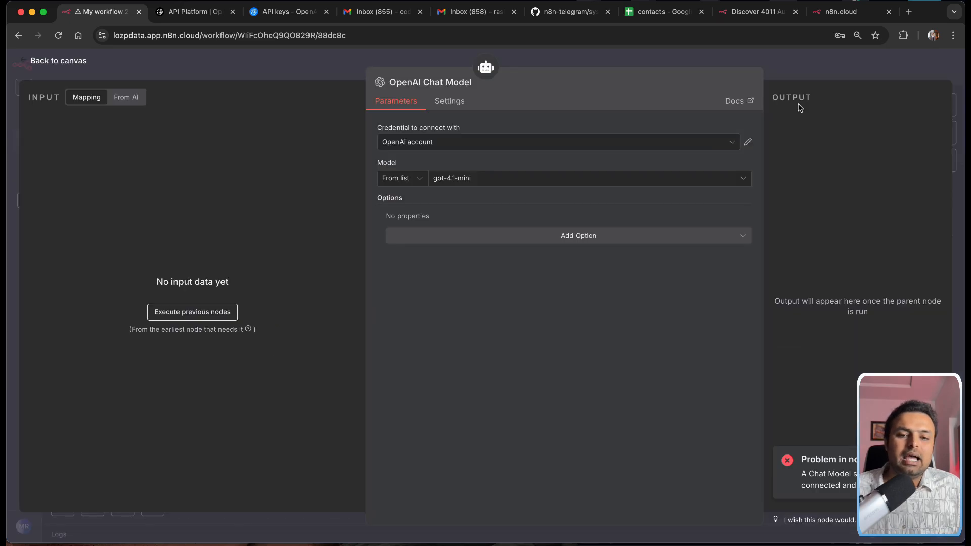
left_click(470, 149)
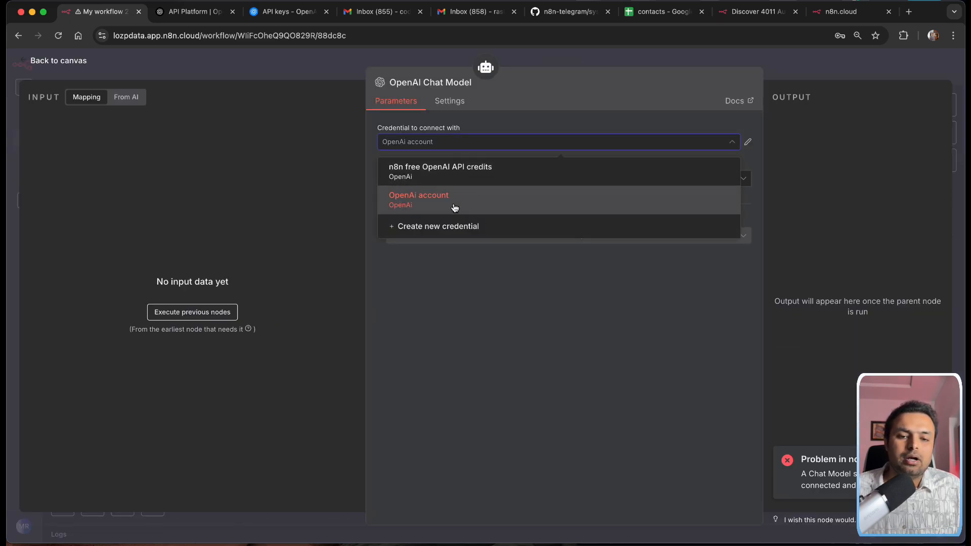
left_click(541, 92)
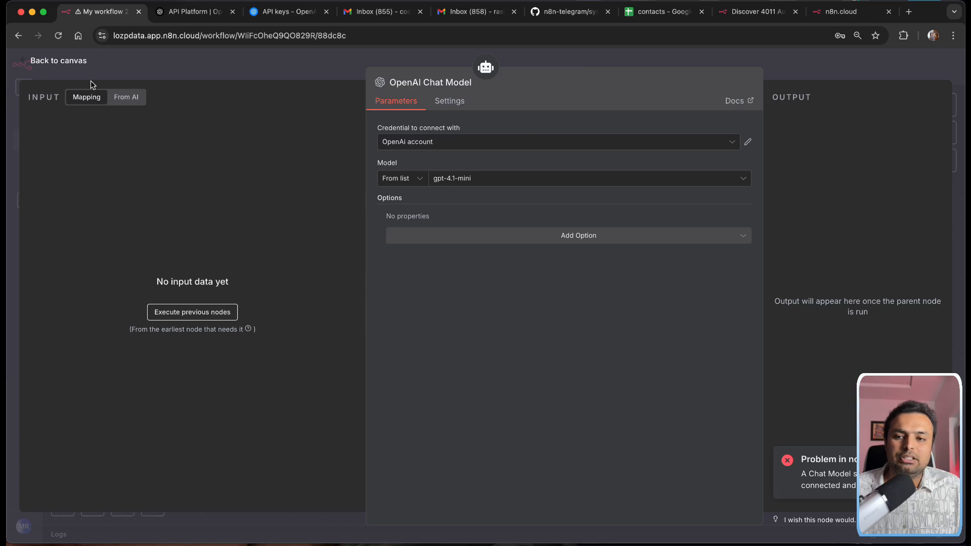
left_click(59, 62)
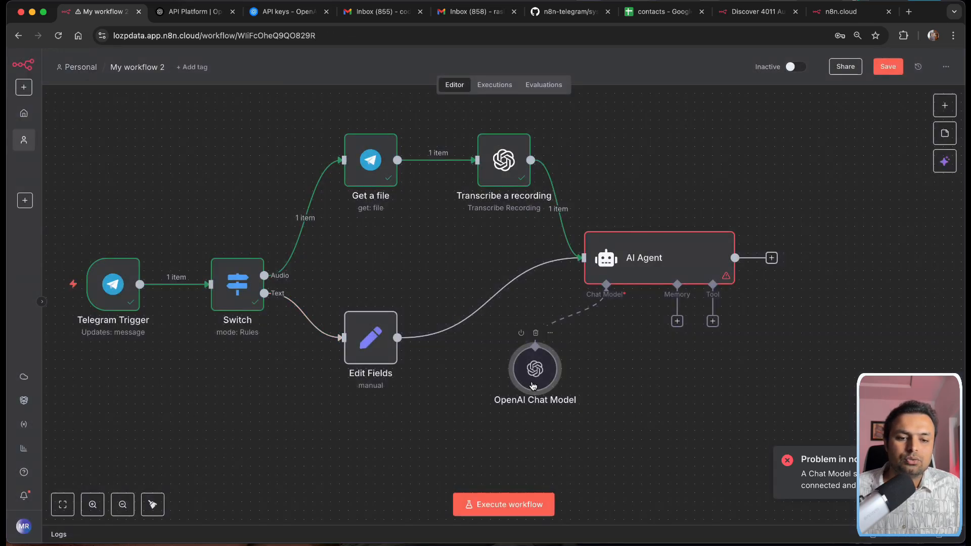
left_click_drag(533, 386, 517, 404)
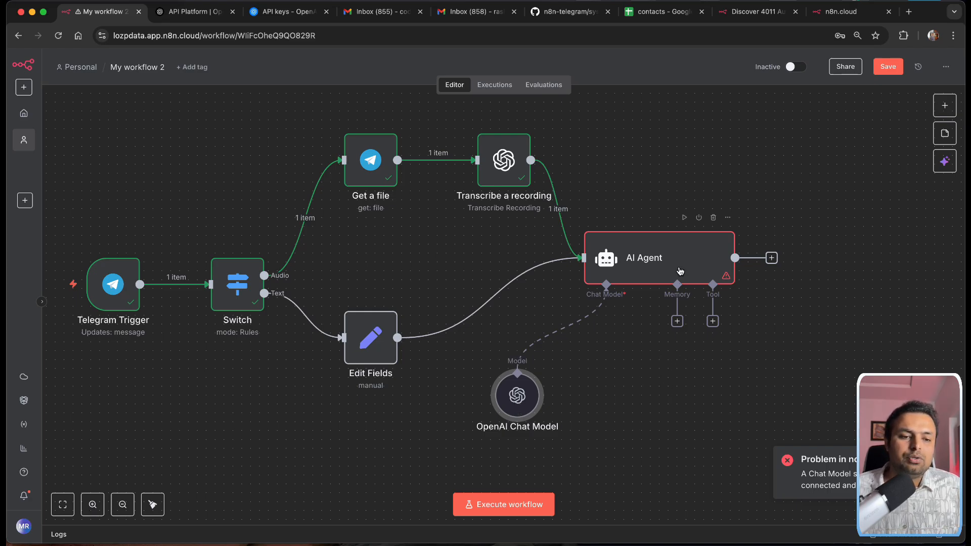
Step: Review the AI Agent's successful run, 489 tokens and 1 output item
double_click(680, 269)
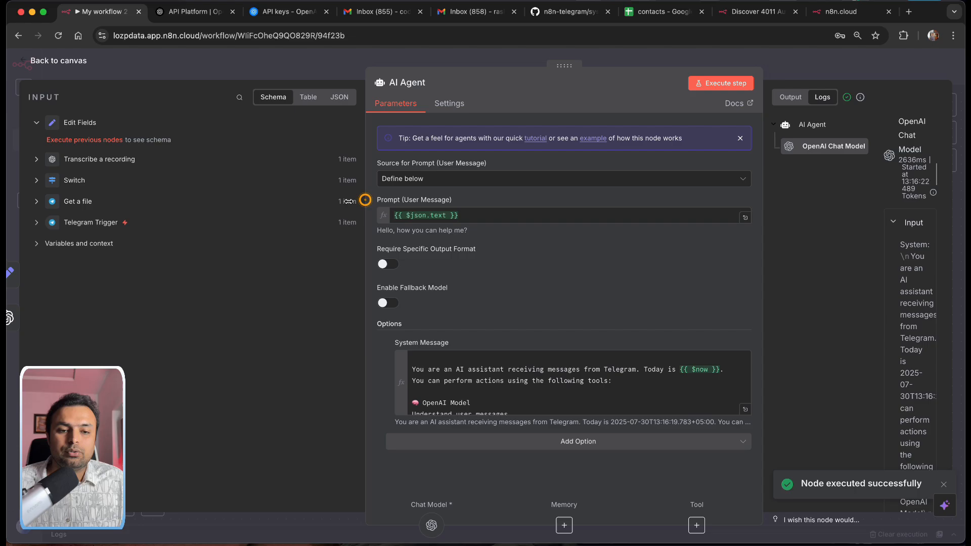
mouse_move(349, 202)
left_mouse_down()
mouse_move(223, 201)
mouse_move(358, 201)
left_mouse_up()
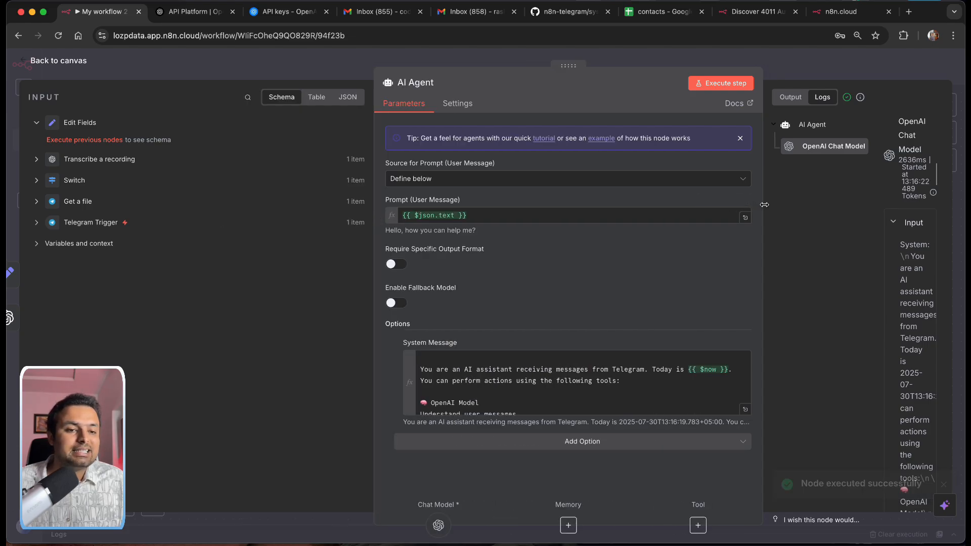
left_click_drag(764, 204, 602, 205)
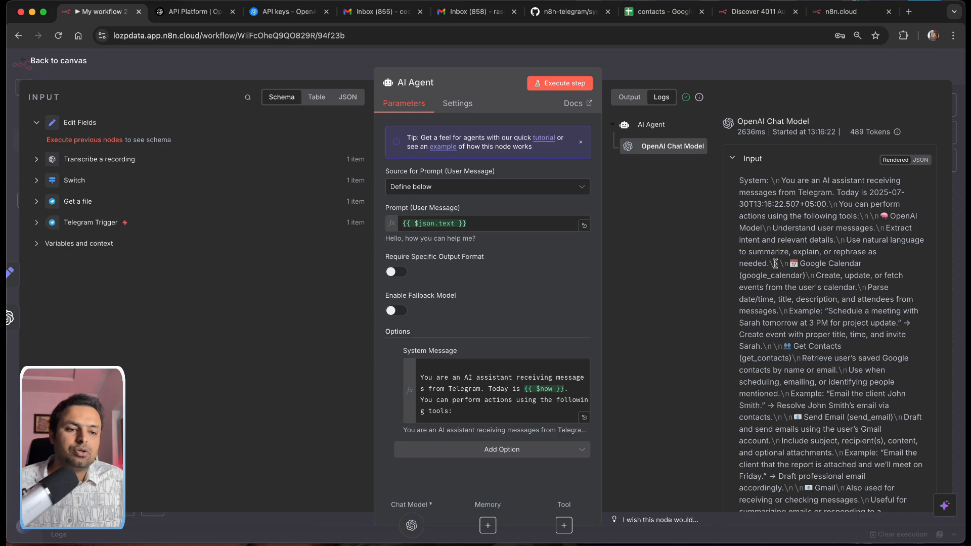
left_click(55, 61)
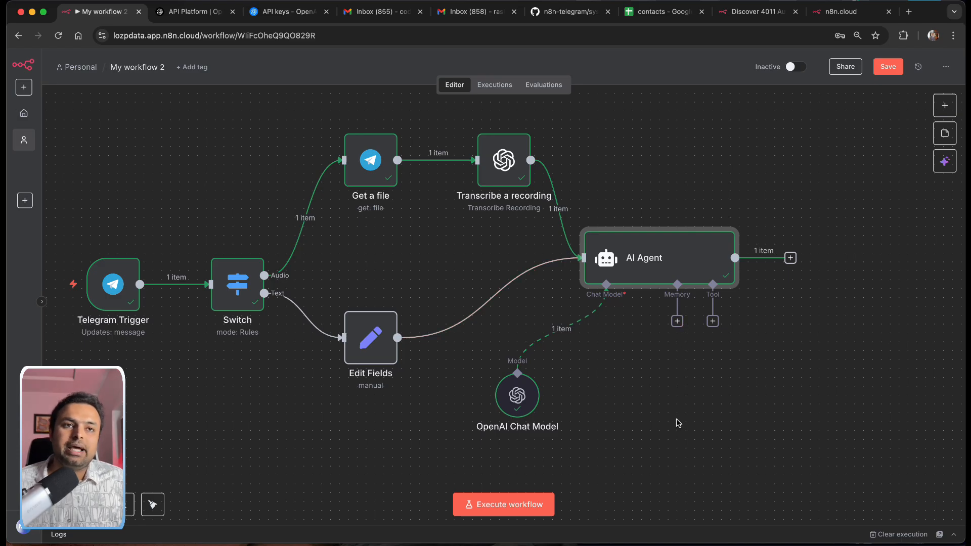
Step: Give the AI Agent a Simple Memory with Session ID 'Define below'; running fails on the empty Key
left_click(678, 324)
left_click(806, 205)
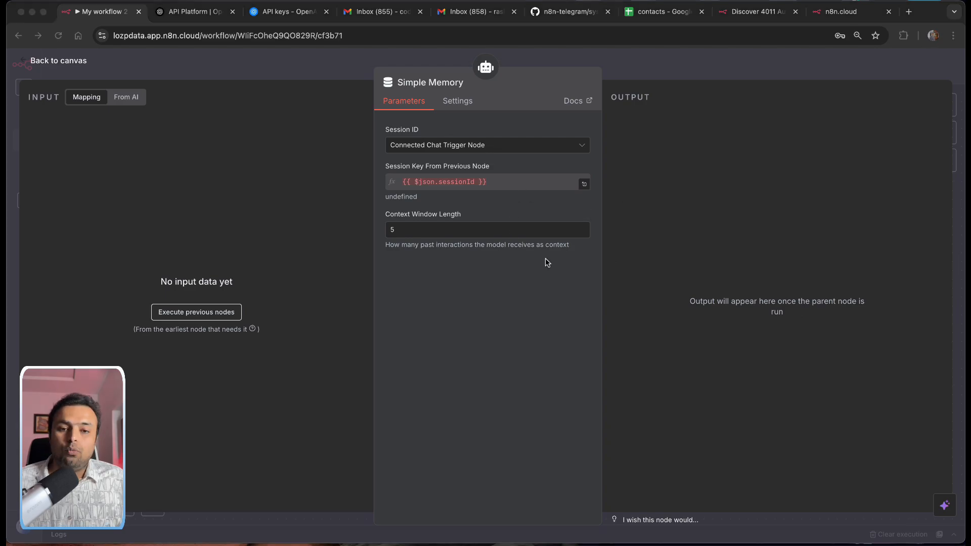
left_click(455, 145)
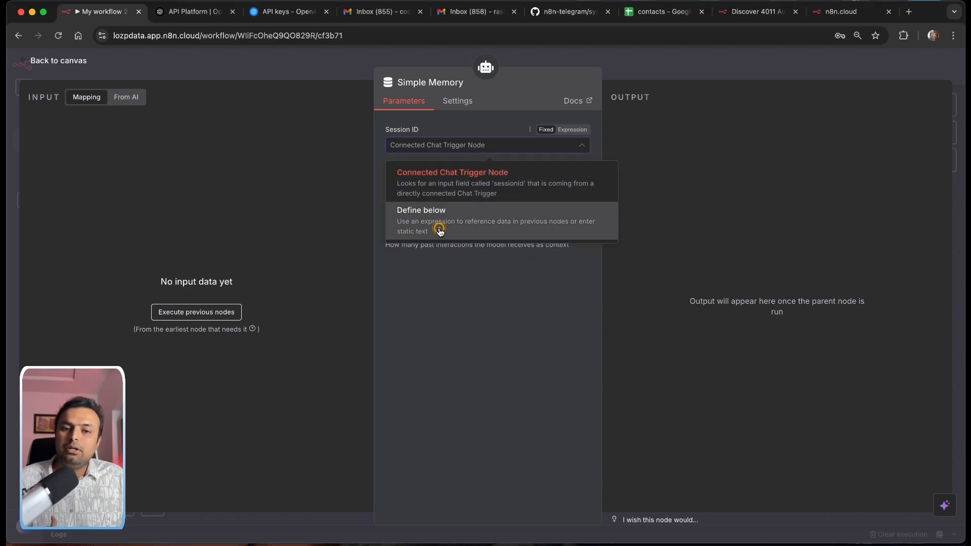
left_click(440, 226)
left_click(421, 183)
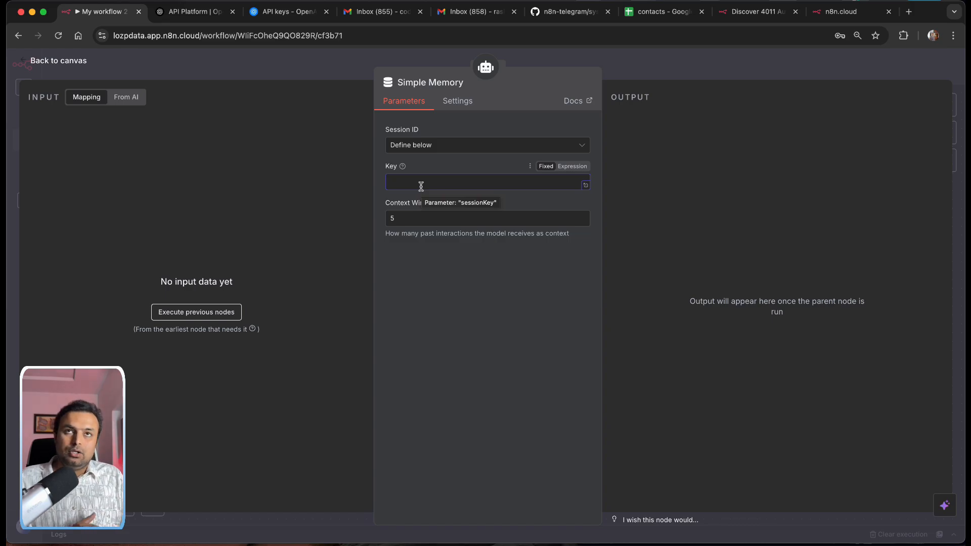
left_click(201, 312)
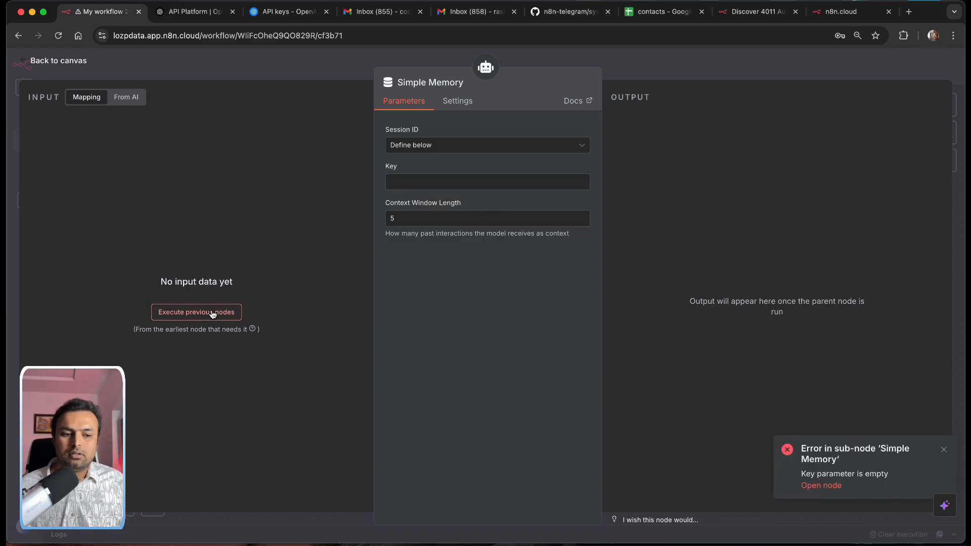
left_click(51, 62)
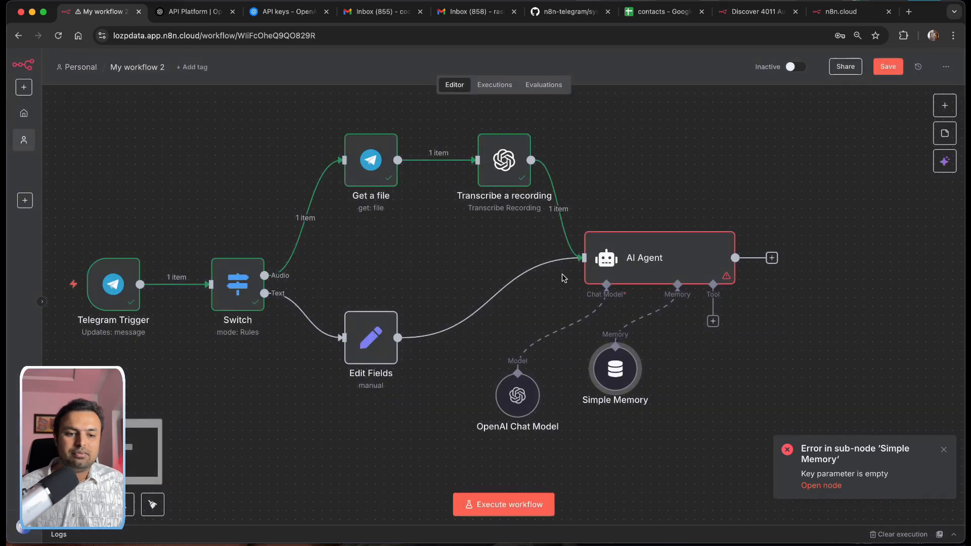
Step: Run the AI Agent step and inspect the OpenAI Chat Model settings
double_click(664, 268)
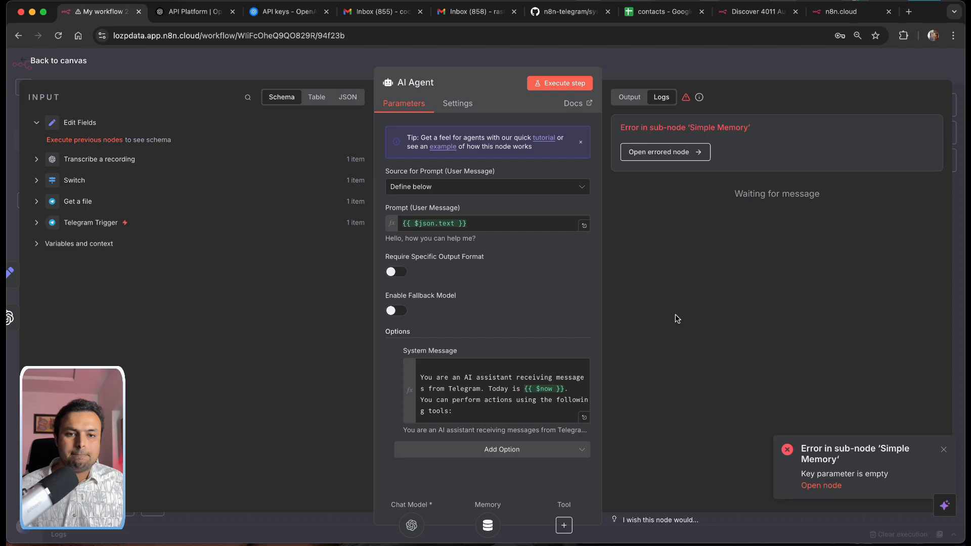
left_click(560, 83)
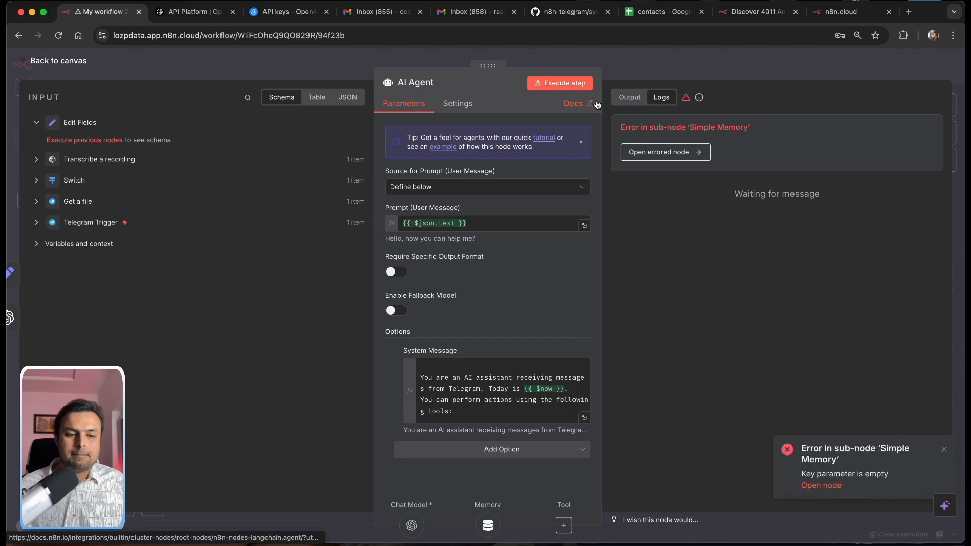
left_click(34, 61)
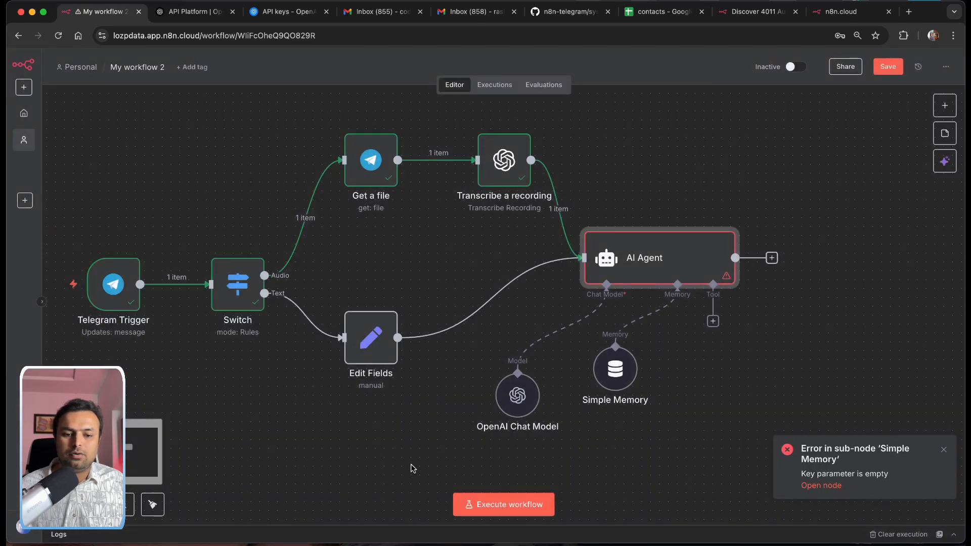
double_click(503, 400)
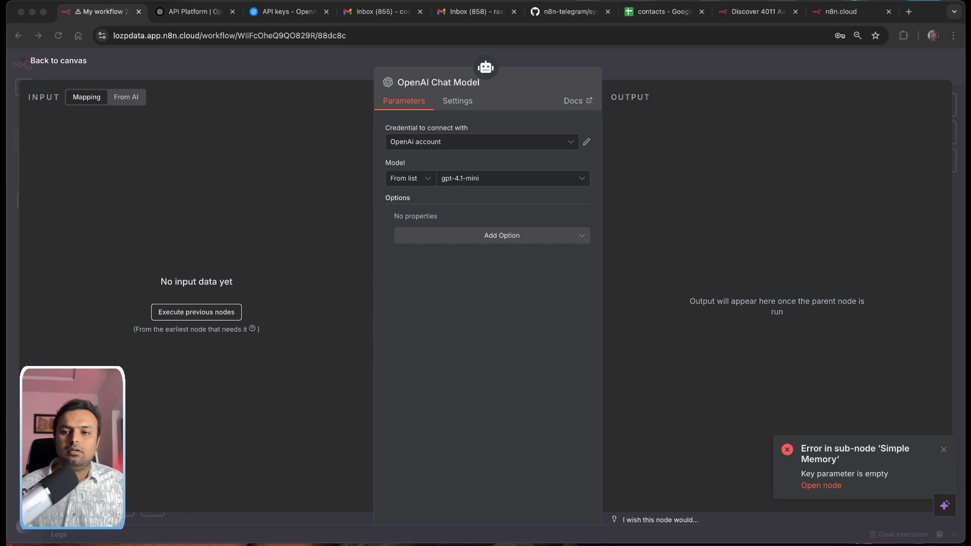
left_click(51, 64)
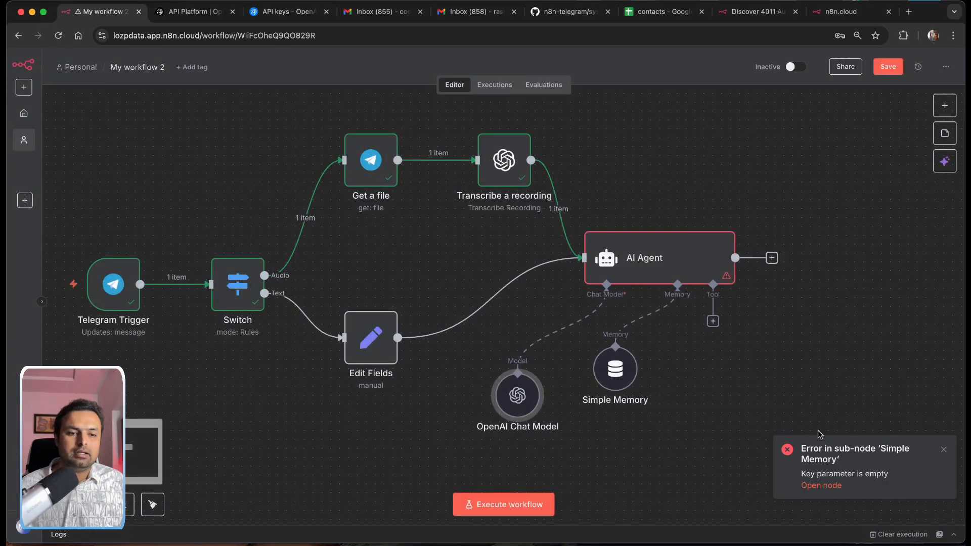
Step: Open the Simple Memory node's settings at its empty Key field
double_click(692, 254)
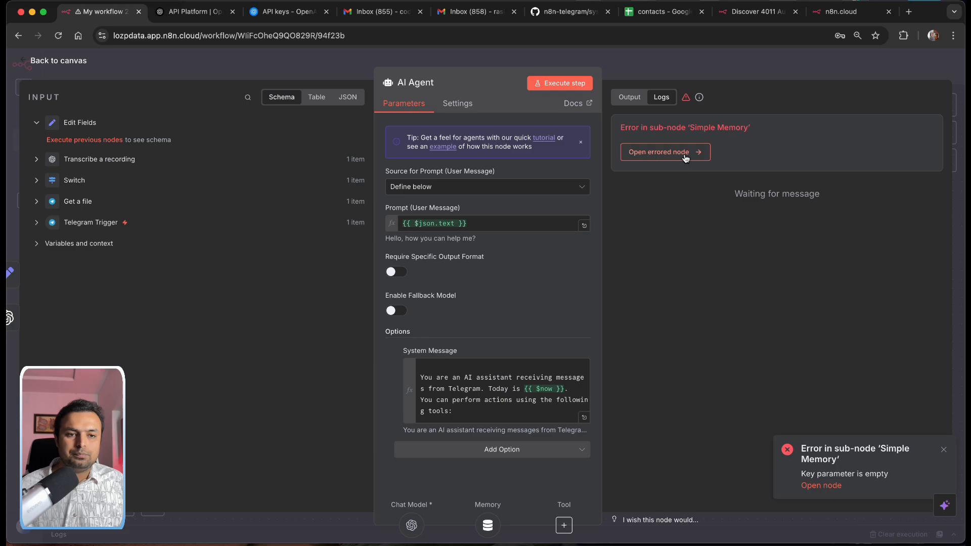
left_click(56, 60)
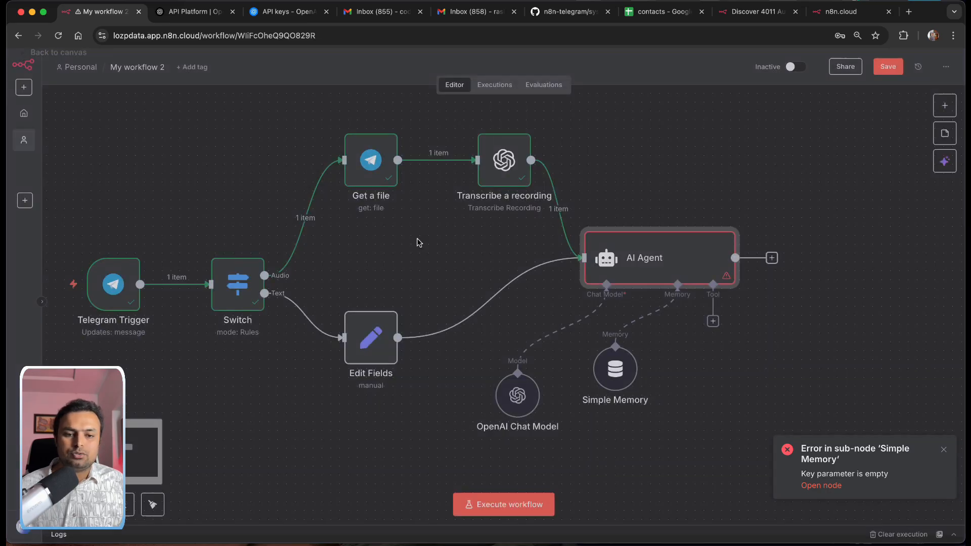
double_click(607, 381)
left_click(430, 177)
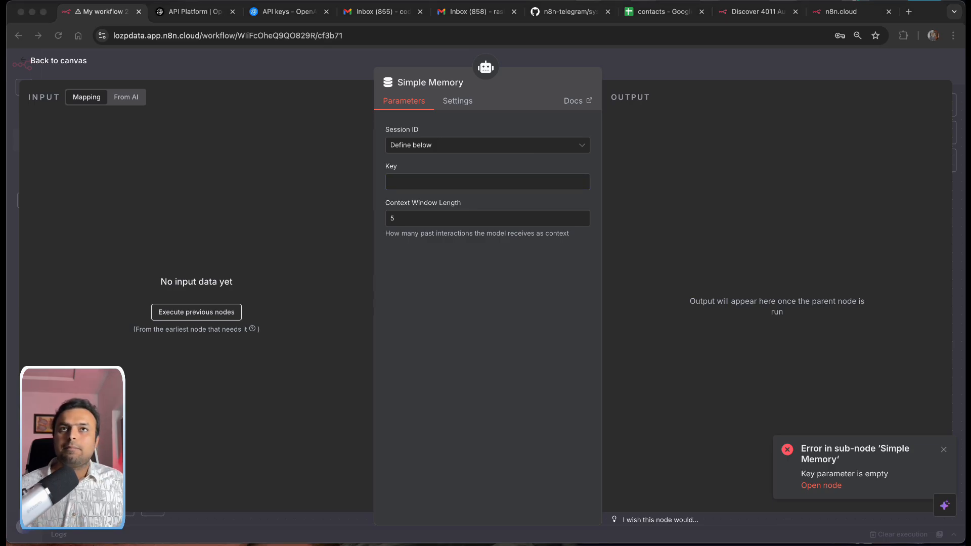
Step: Set the Simple Memory Key to {{ $('Switch').item.json.message.message_id }}, resolving to 2, then view GitHub's system-prompt.txt
left_click(455, 182)
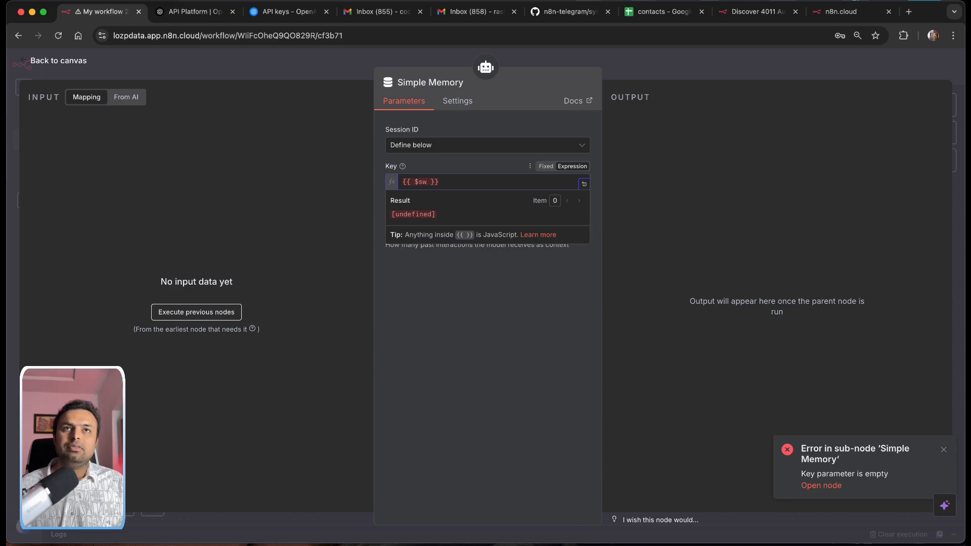
key("super+Tab")
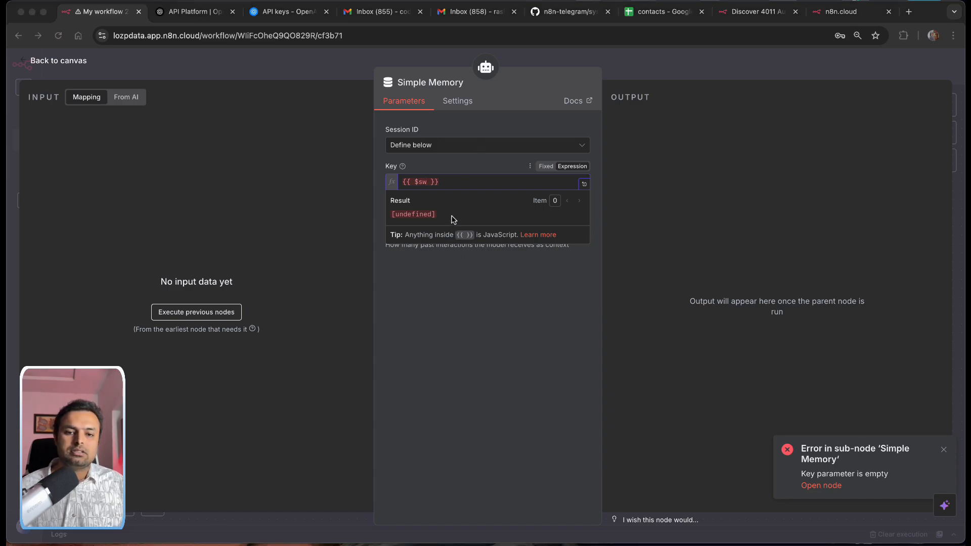
key("super+Tab")
key("super+a")
type("{{ $('Switch').item.json.message.message_id }}")
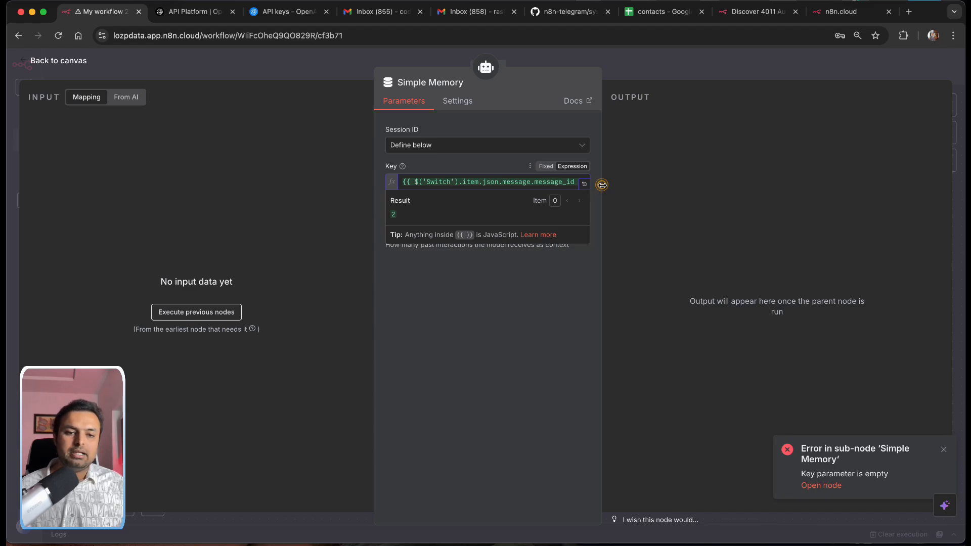
left_click_drag(602, 185, 701, 196)
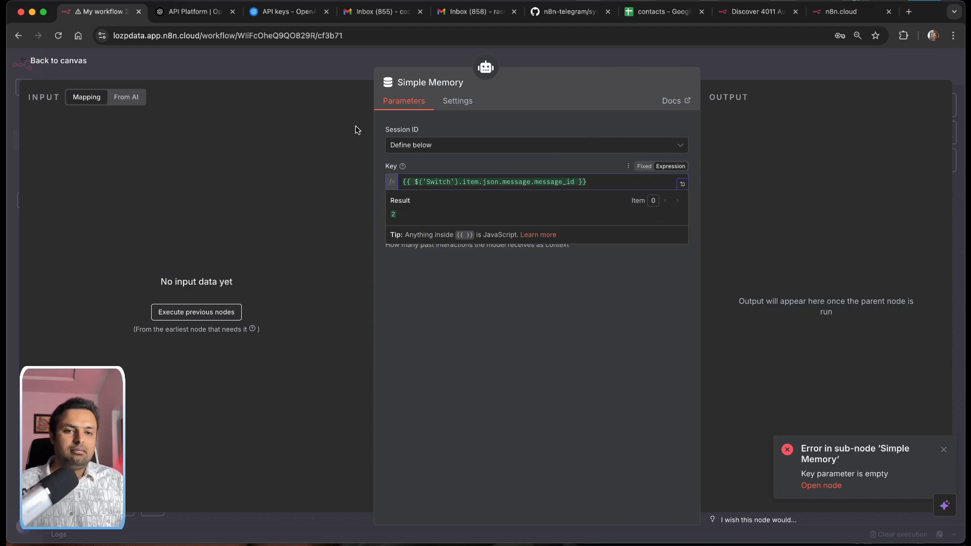
left_click(561, 11)
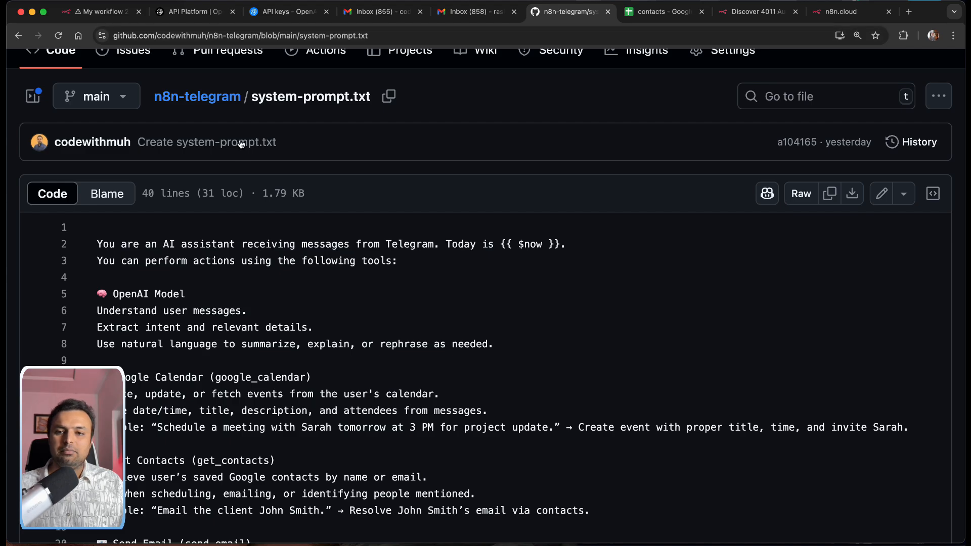
Step: Look through the n8n-telegram repository README and its workflow diagram, then return to n8n
scroll(207, 91, "up", 3)
left_click(215, 85)
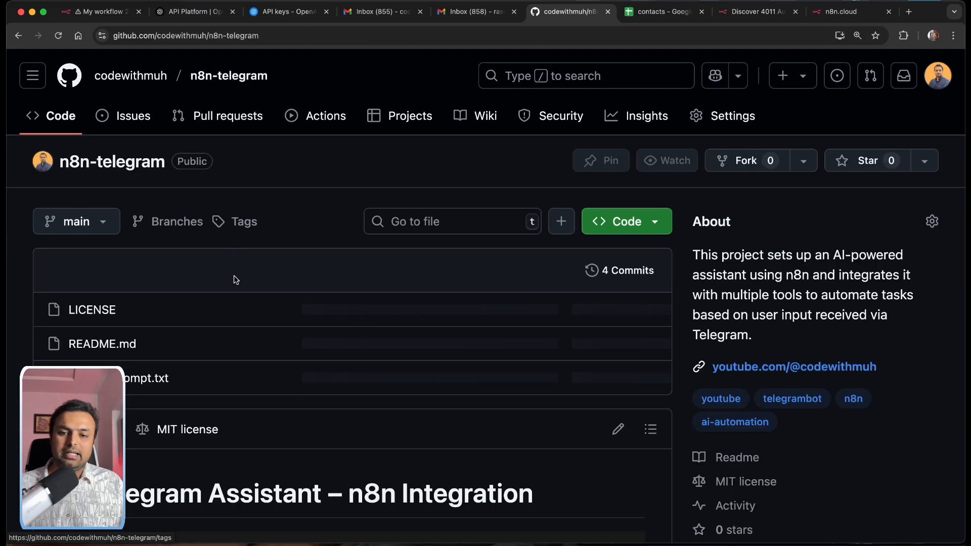
scroll(235, 279, "down", 10)
scroll(236, 285, "down", 5)
scroll(238, 288, "up", 2)
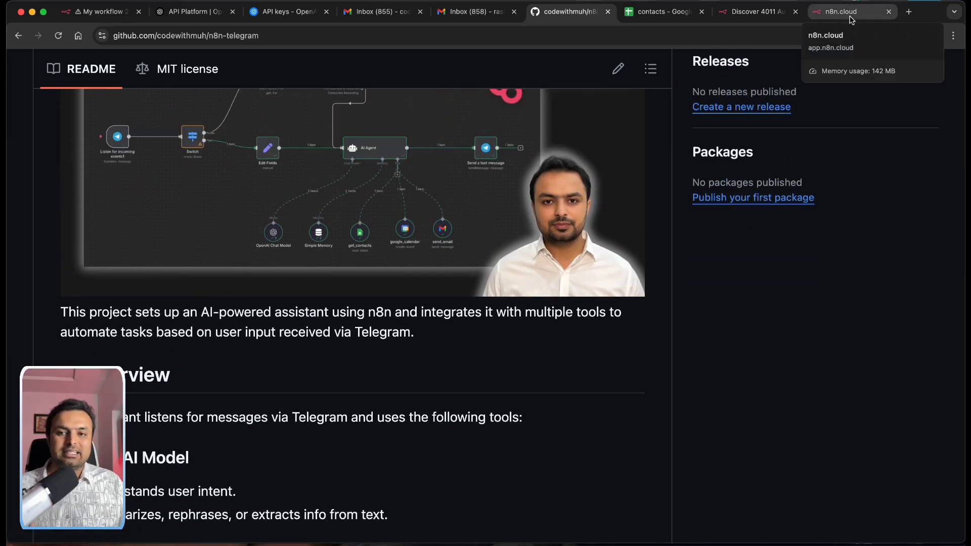
left_click(76, 13)
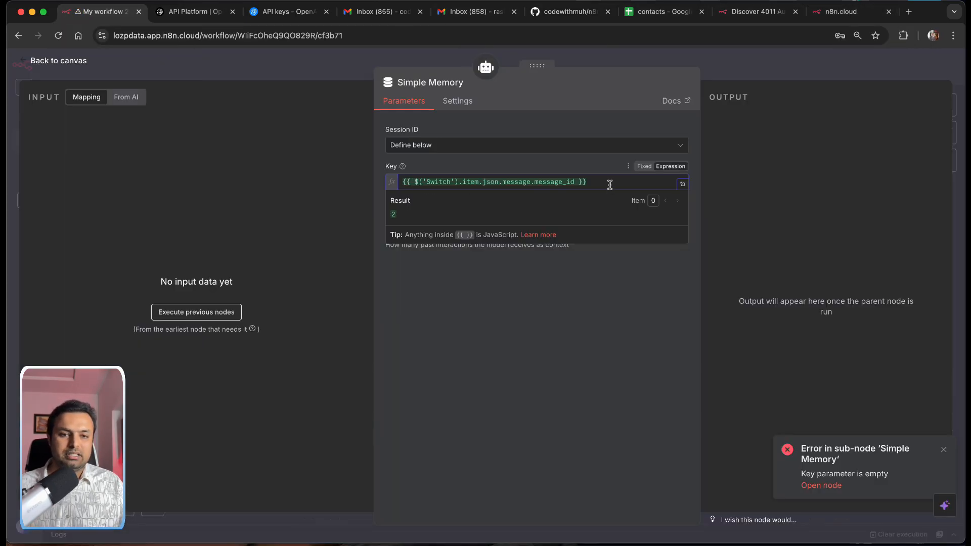
Step: Check the Key expression at 125% zoom and close the Simple Memory settings
left_click_drag(607, 183, 397, 184)
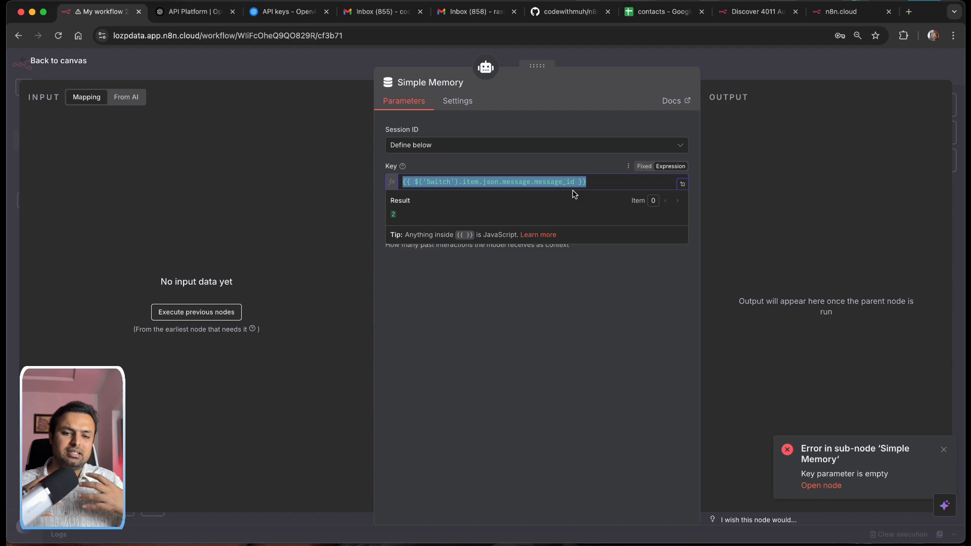
left_click(592, 184)
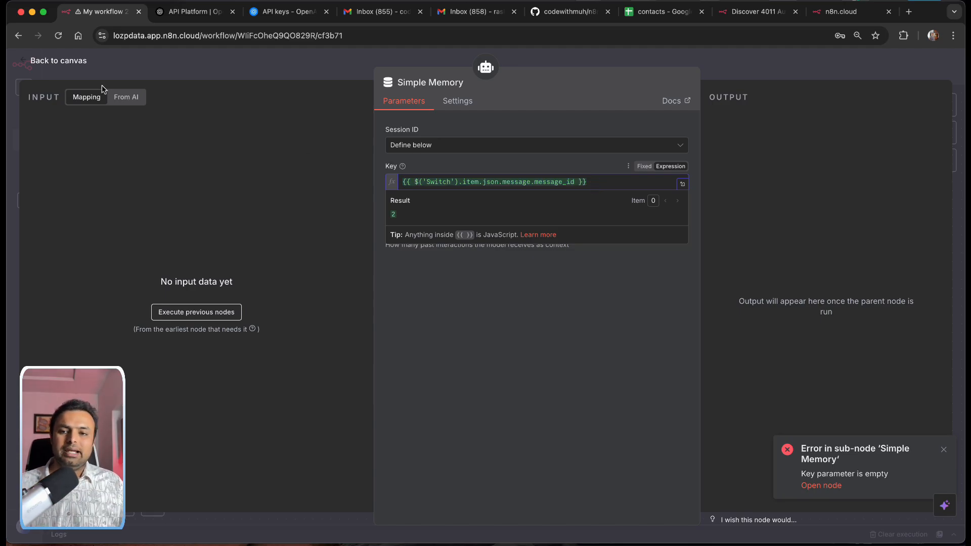
left_click_drag(608, 181, 413, 175)
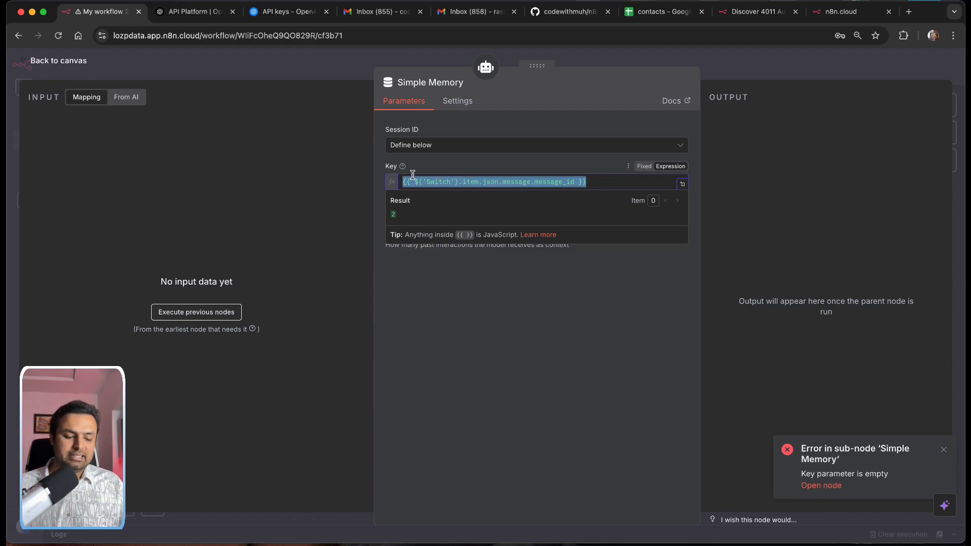
key("super+equal")
key("super+equal")
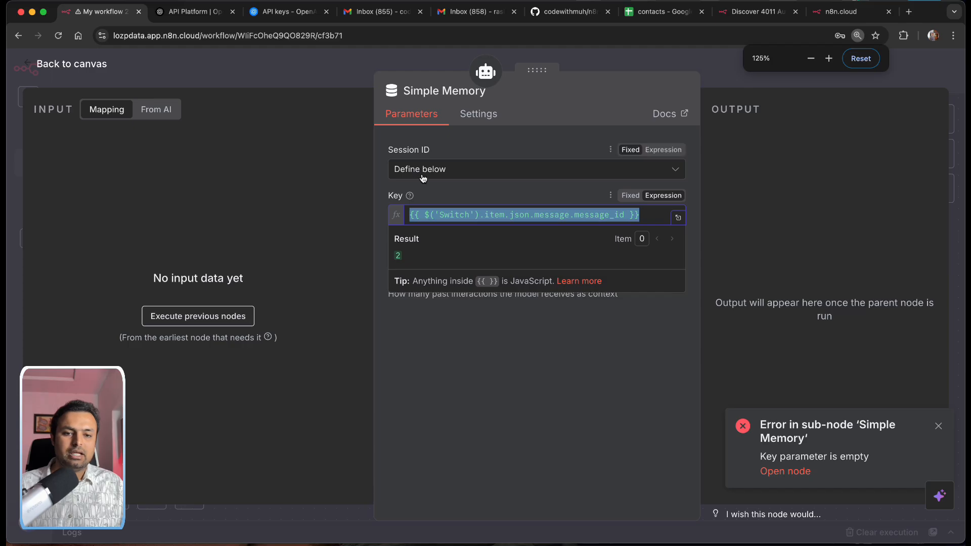
left_click(151, 165)
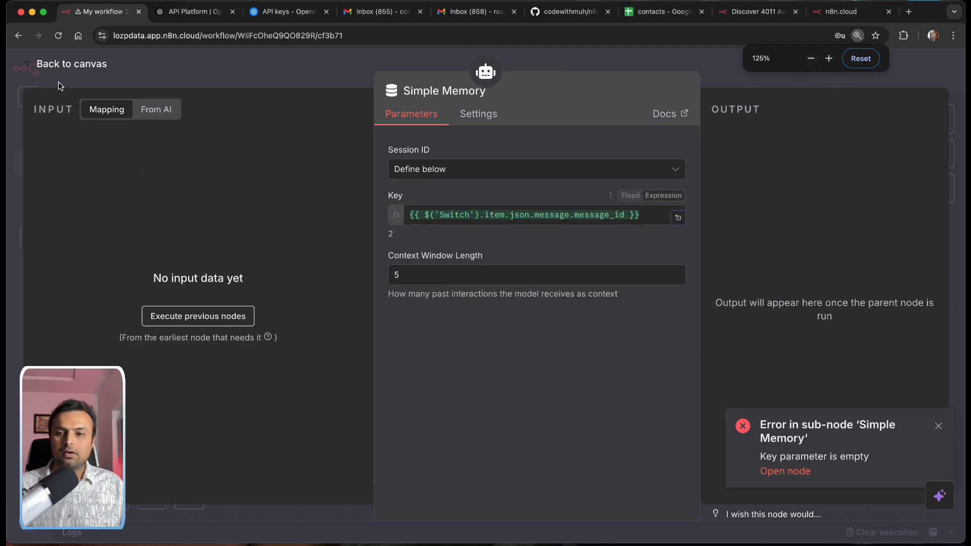
left_click(48, 67)
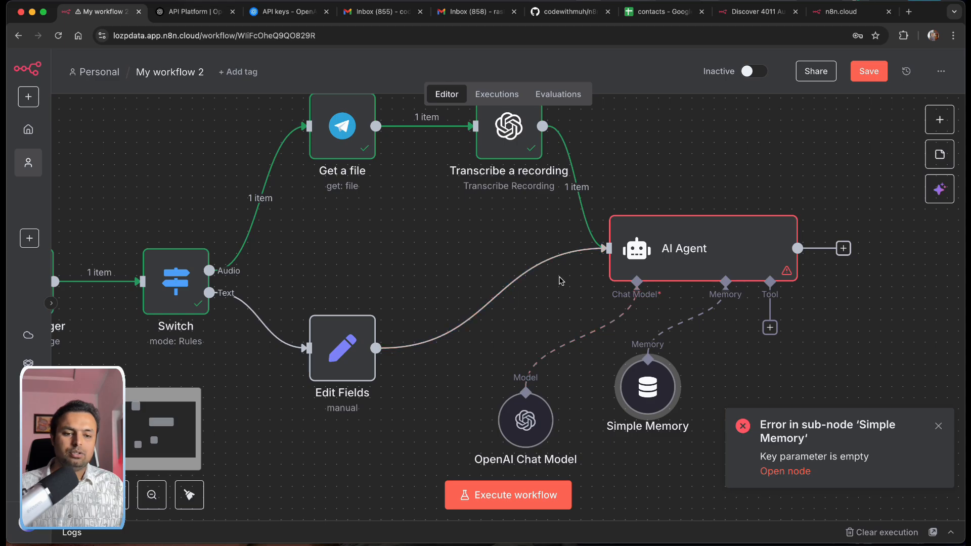
Step: Move Simple Memory, Switch, Edit Fields, sub-nodes and Telegram Trigger lower into a tidier flow
left_click_drag(646, 385, 658, 428)
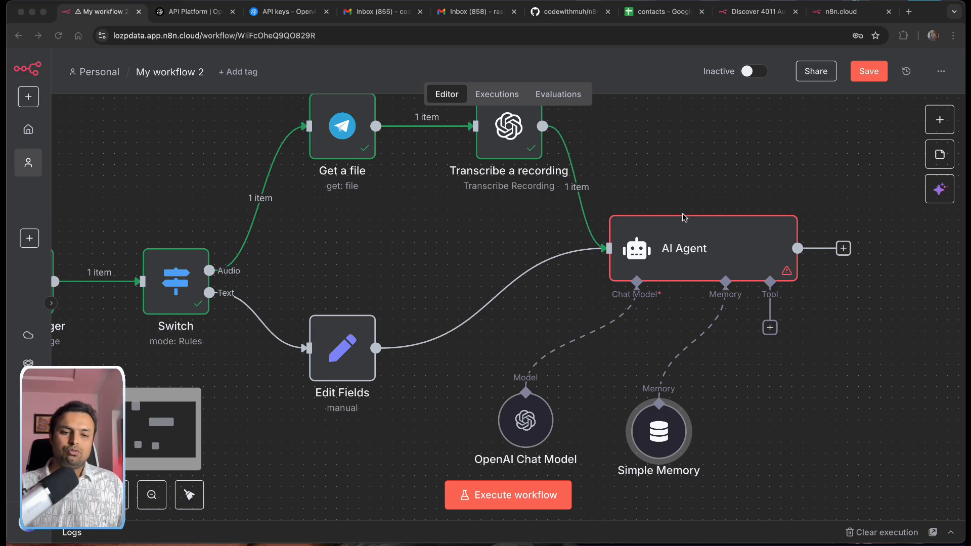
left_click(661, 196)
key("1")
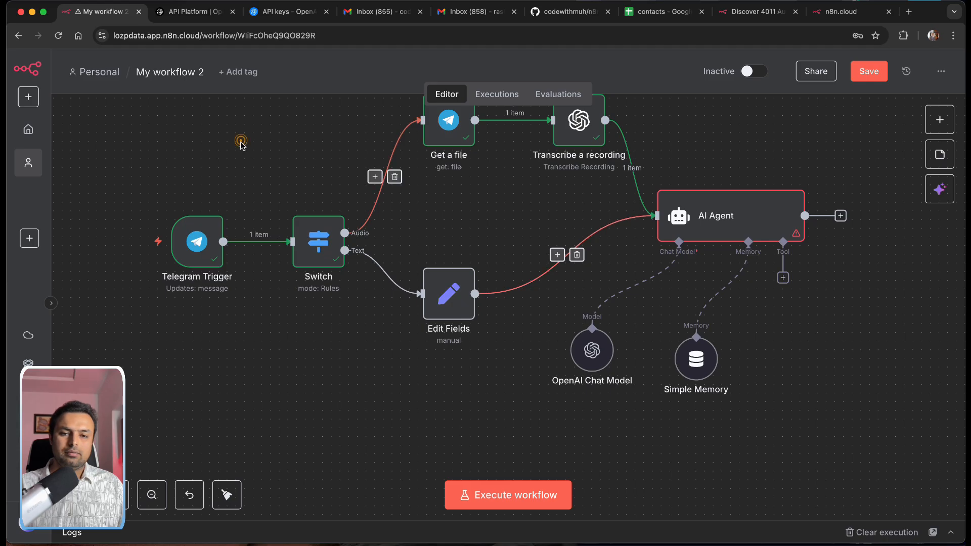
left_click_drag(241, 141, 790, 405)
left_click_drag(592, 351, 551, 378)
left_click(795, 345)
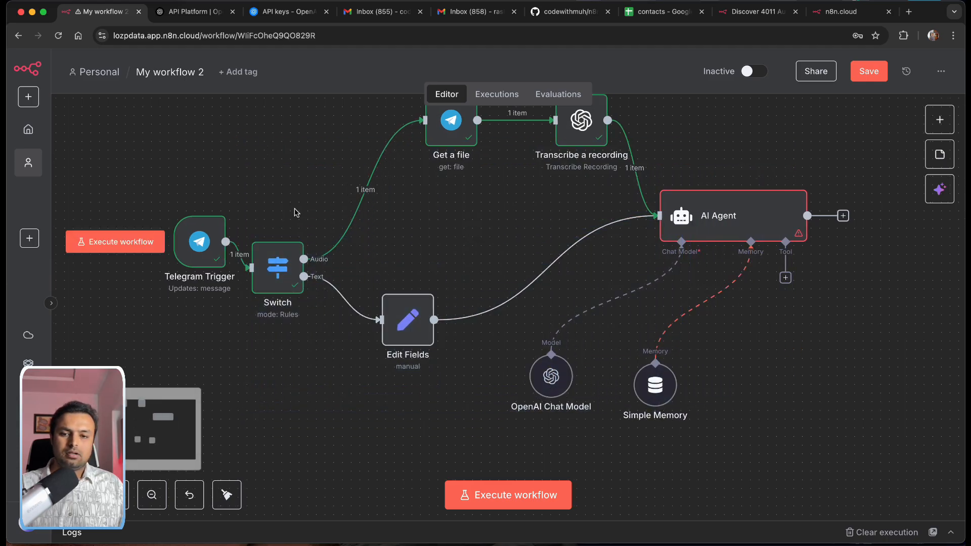
left_click_drag(211, 232, 150, 266)
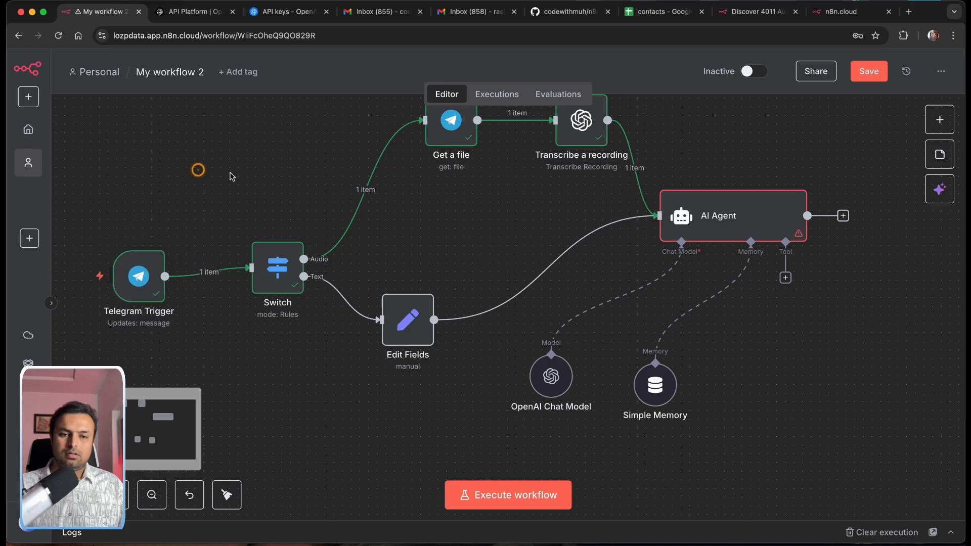
scroll(508, 220, "up", 2)
scroll(508, 220, "right", 2)
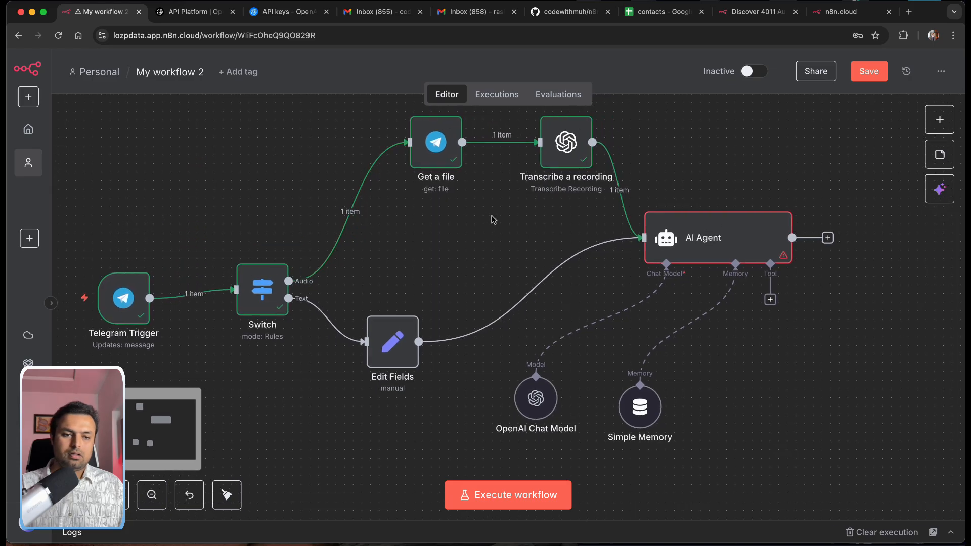
Step: Add a Telegram 'Send a text message' node after the AI Agent
left_click(819, 241)
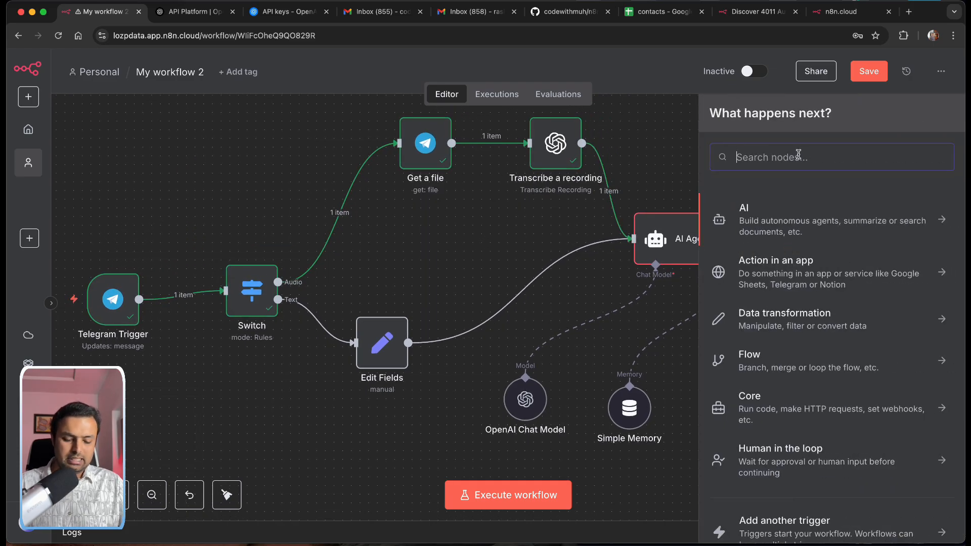
type("tele")
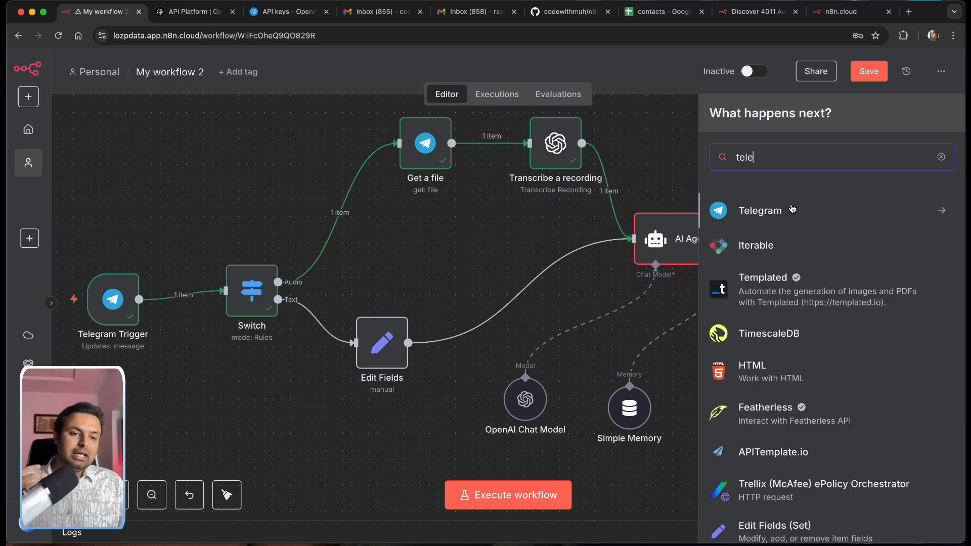
left_click(792, 209)
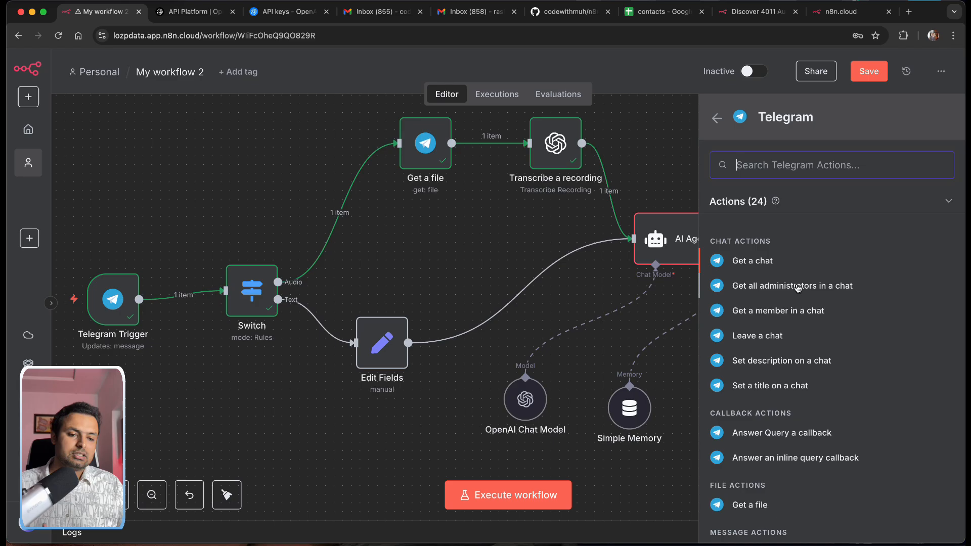
scroll(798, 289, "down", 4)
scroll(798, 289, "down", 2)
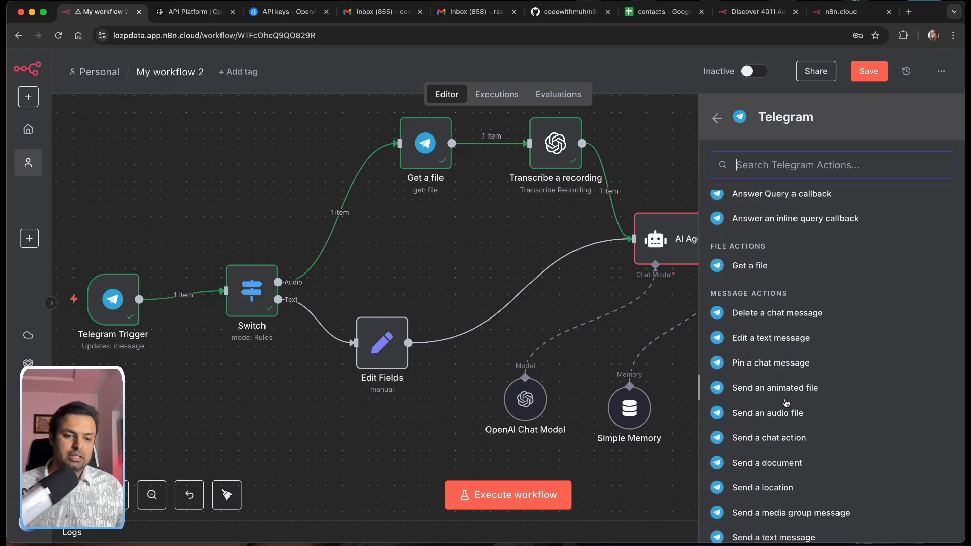
type("se")
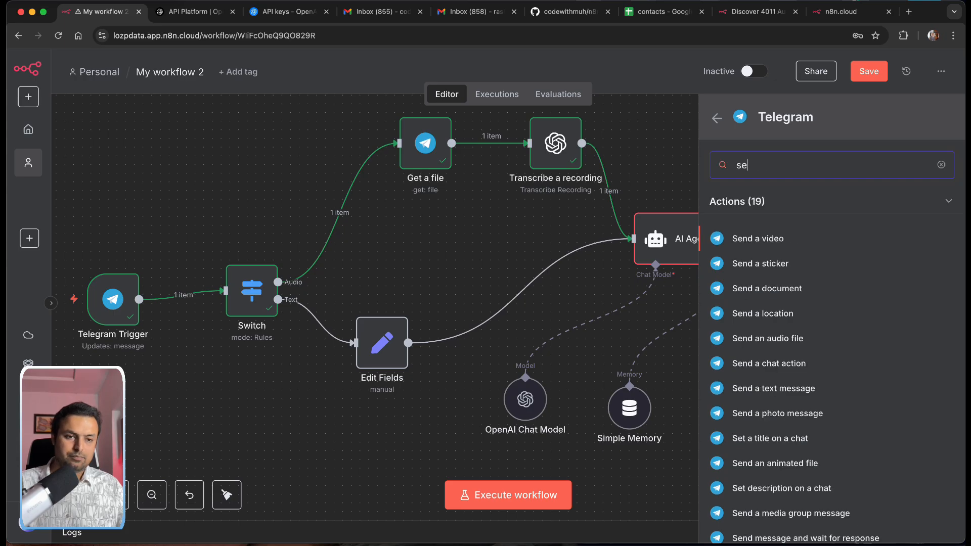
type("nd")
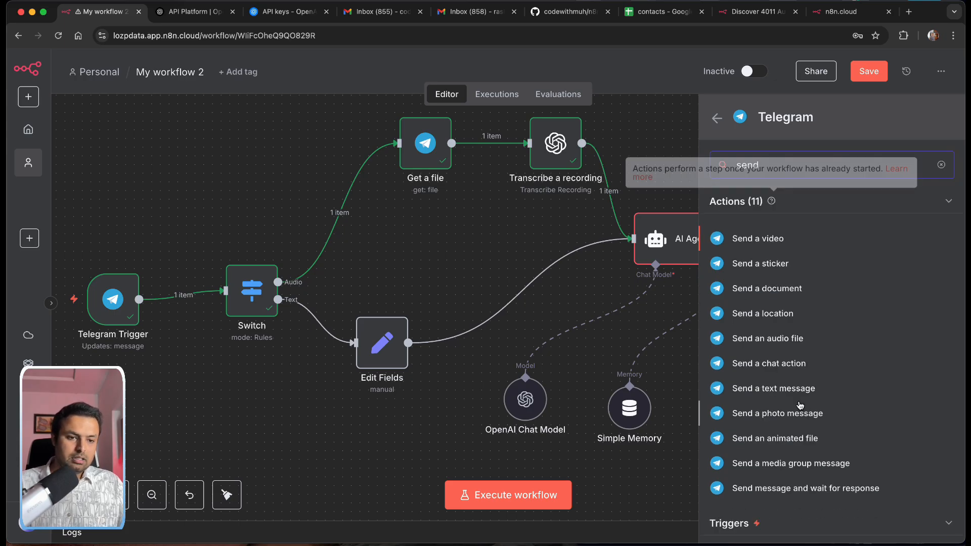
left_click(790, 390)
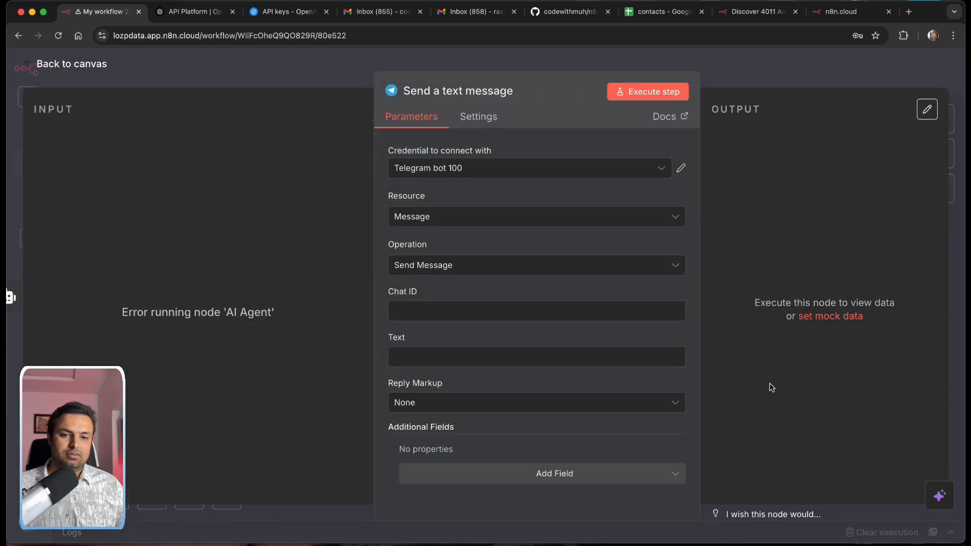
Step: Keep Message as the resource, leave Chat ID empty, and return to the canvas
left_click(443, 225)
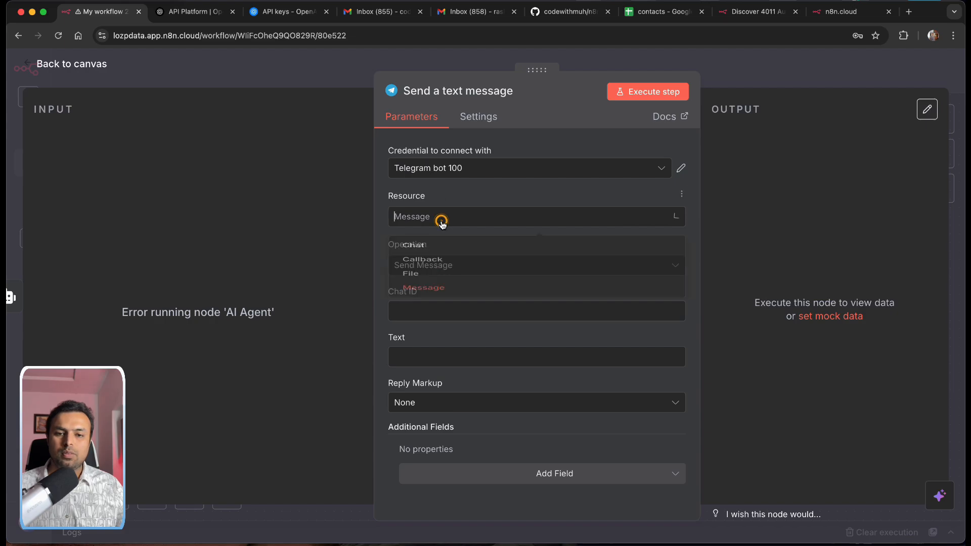
left_click(440, 223)
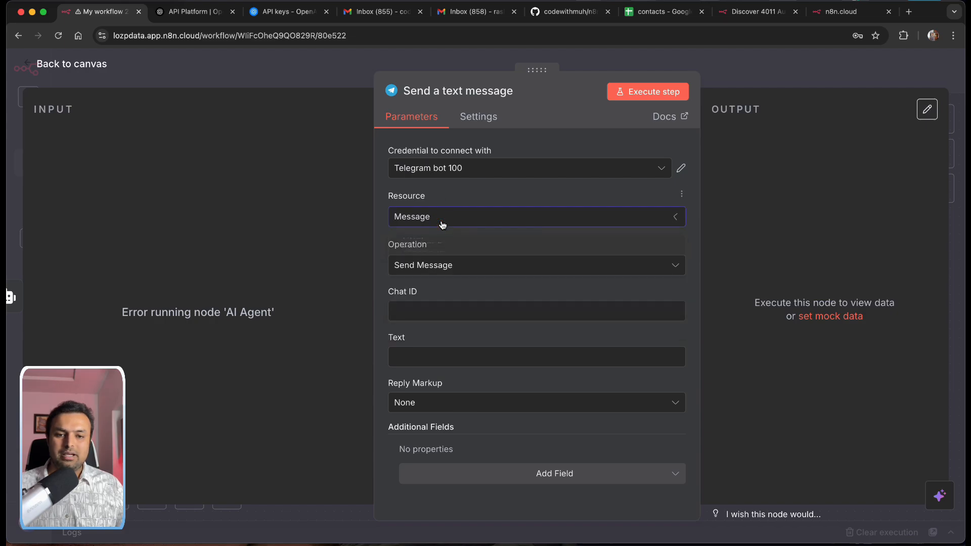
left_click(433, 314)
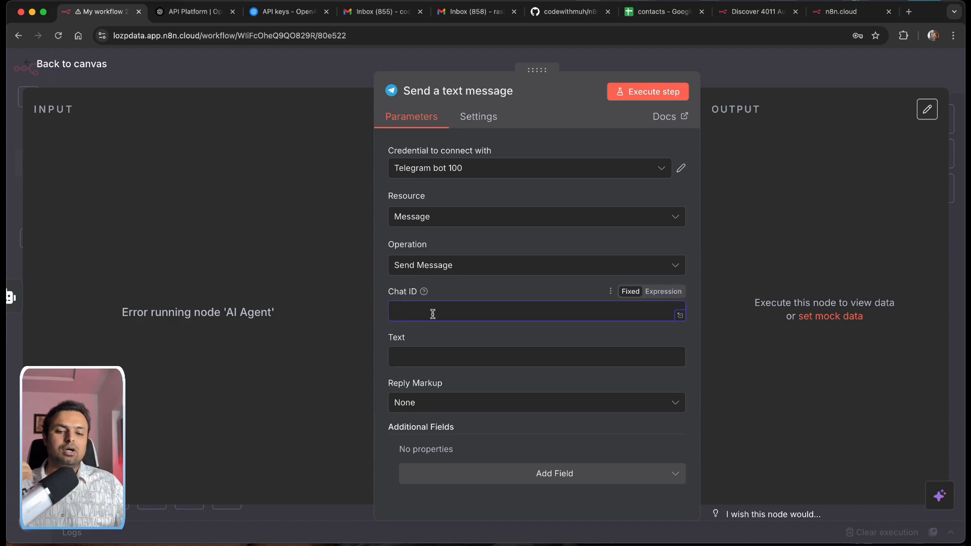
key("super+Tab")
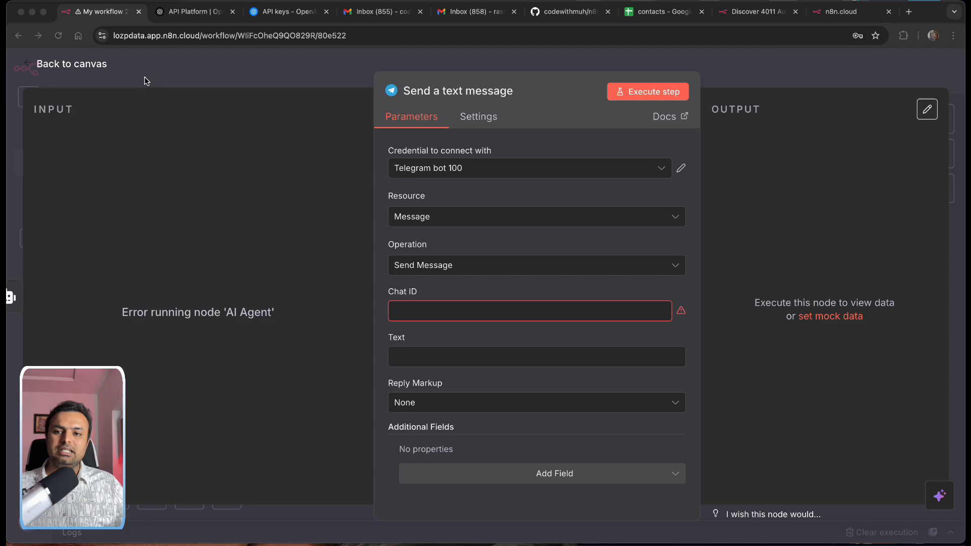
key("super+Tab")
left_click(30, 66)
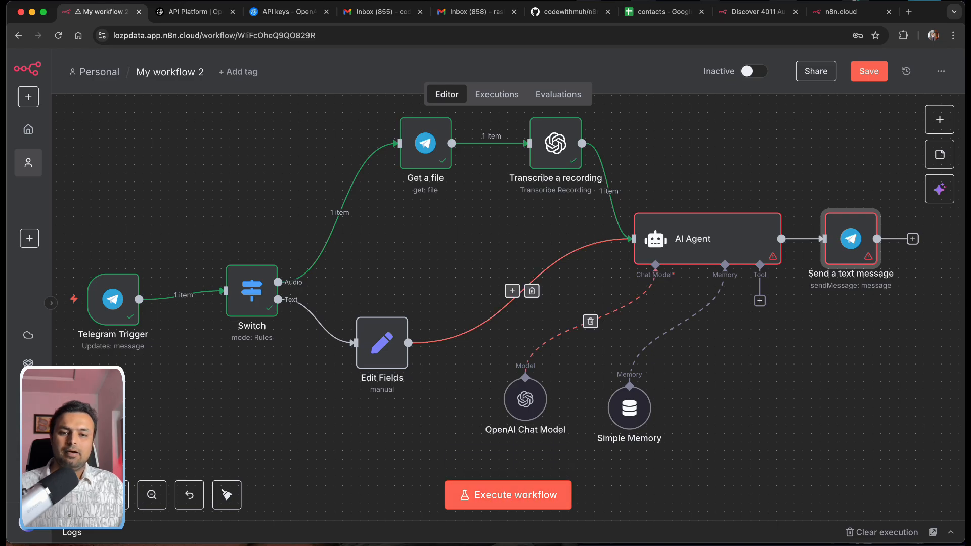
Step: Record and send a 7-second voice note to the bot in Telegram Web, then close the panel
mouse_move(569, 539)
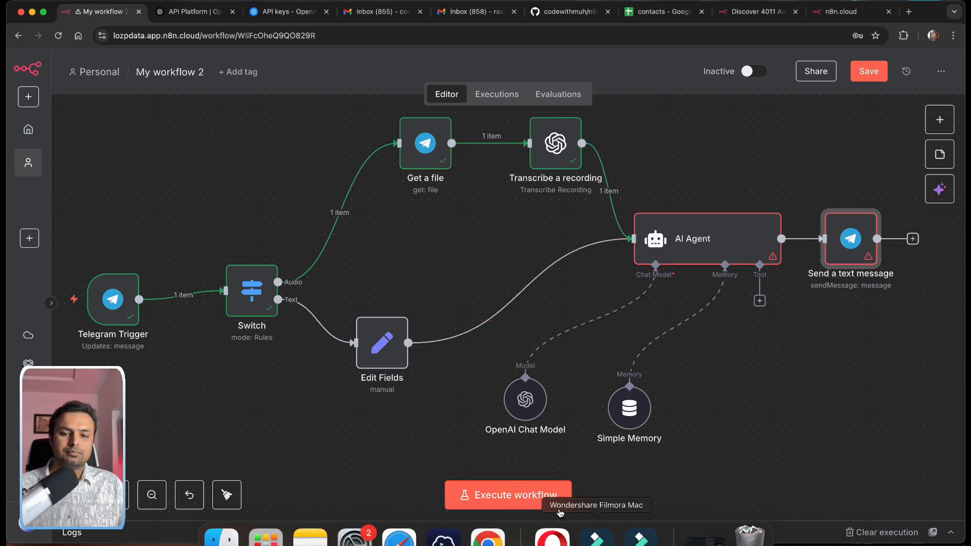
left_click(552, 538)
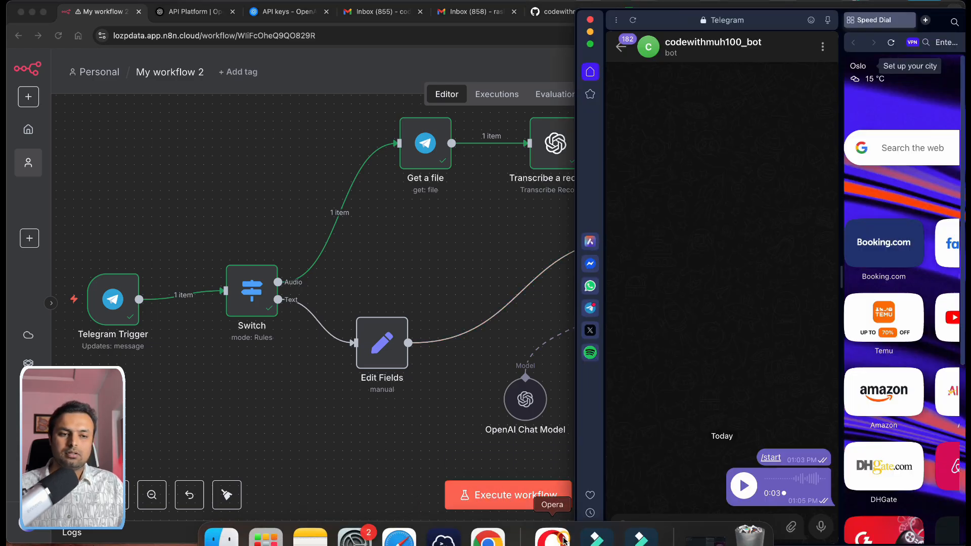
left_click(821, 527)
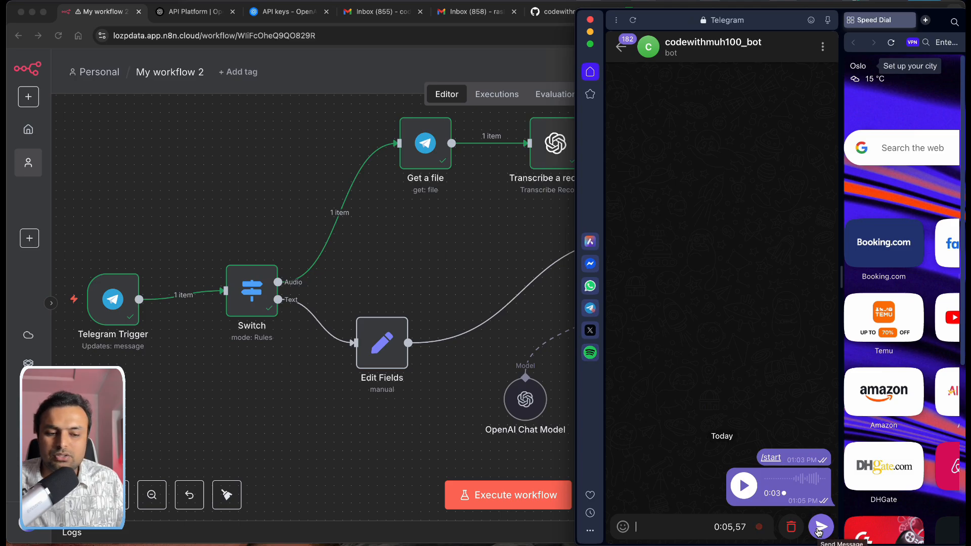
left_click(820, 528)
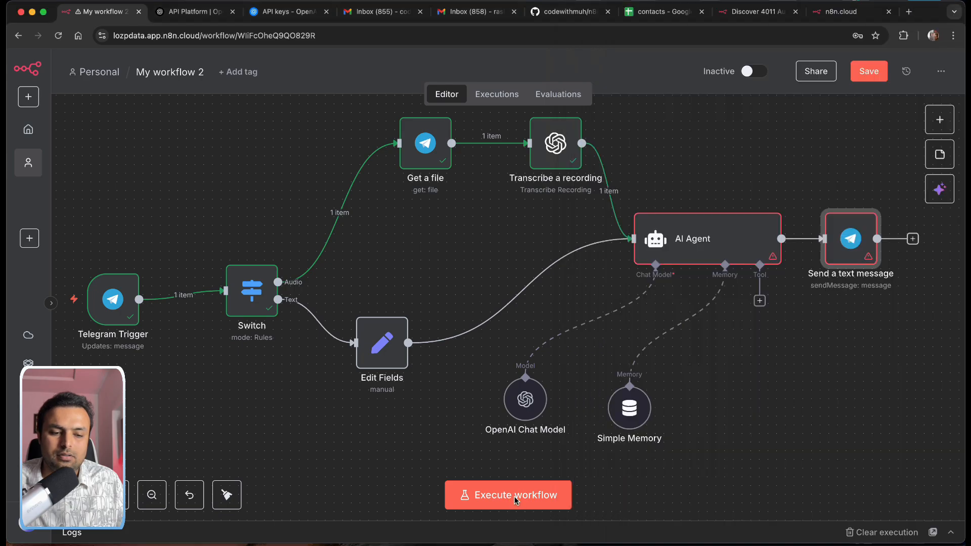
left_click(515, 500)
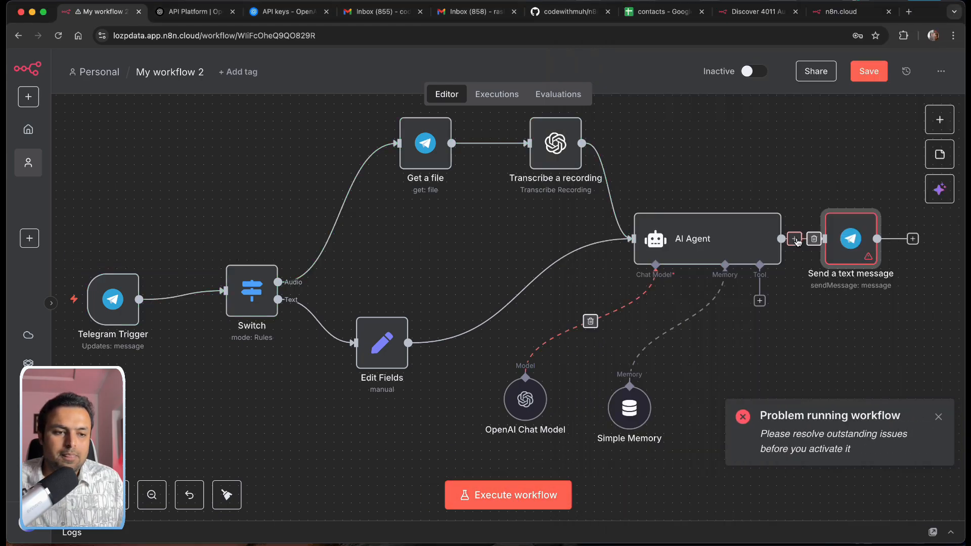
Step: Move Send a text message aside, delete its link from the AI Agent, and run a test execution
left_click_drag(850, 241, 859, 267)
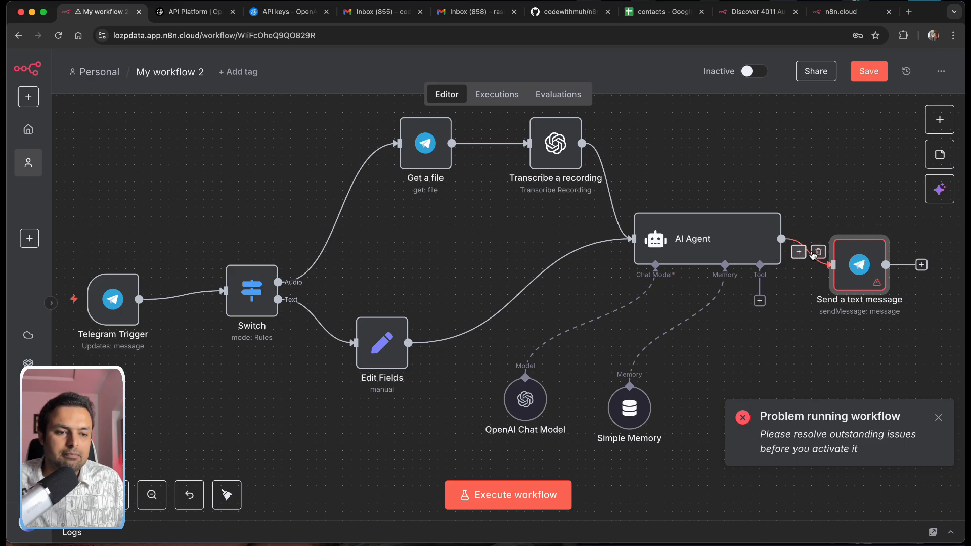
left_click(818, 252)
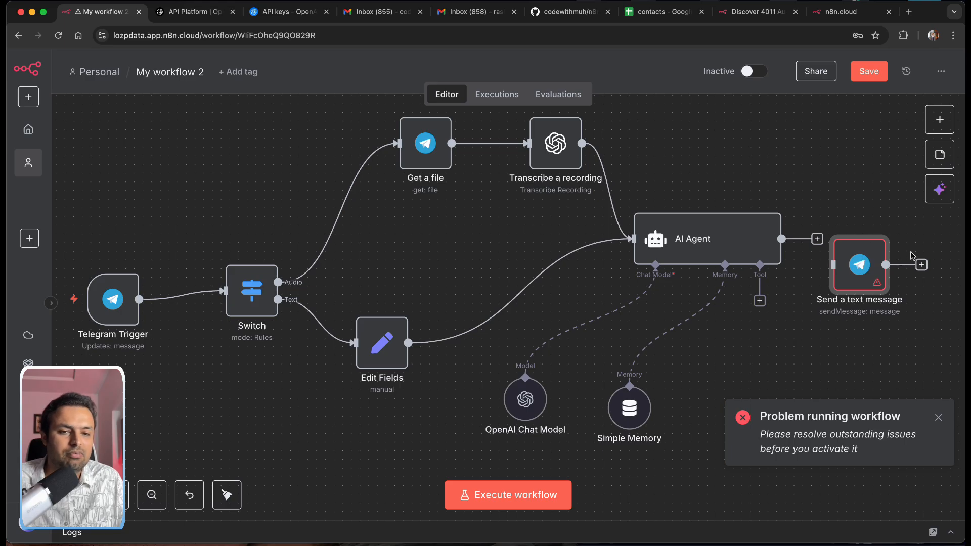
left_click(542, 500)
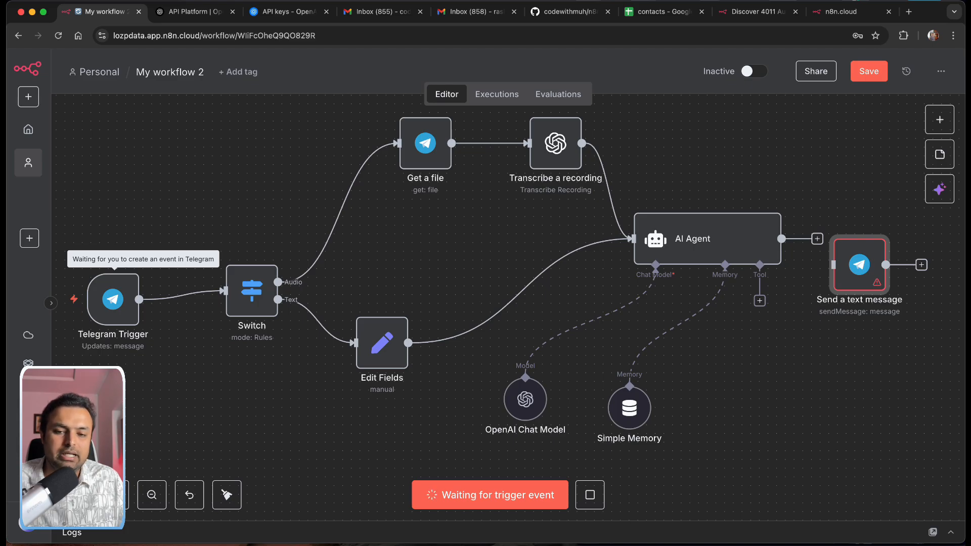
left_click(683, 480)
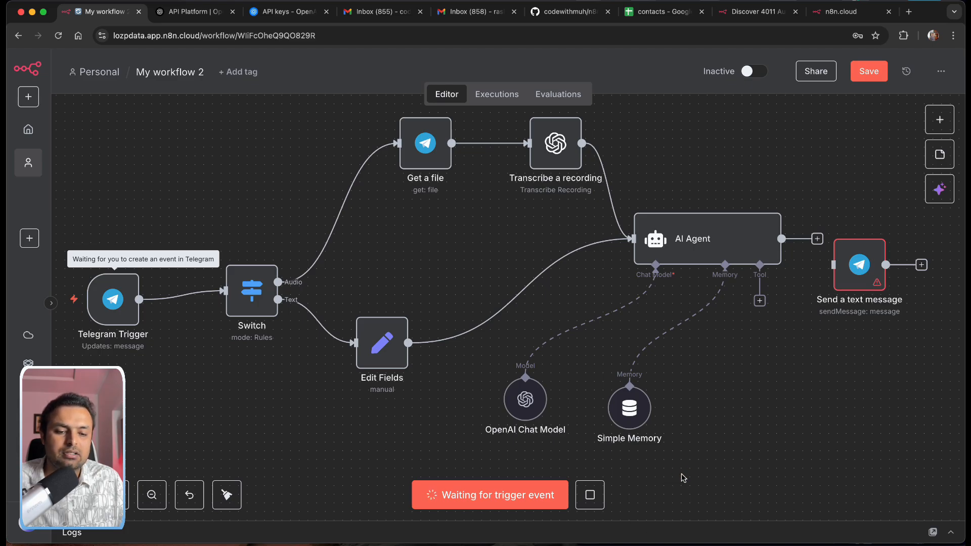
Step: Send the bot a 3-second voice note in Telegram to trigger the waiting workflow
mouse_move(706, 545)
left_click(552, 537)
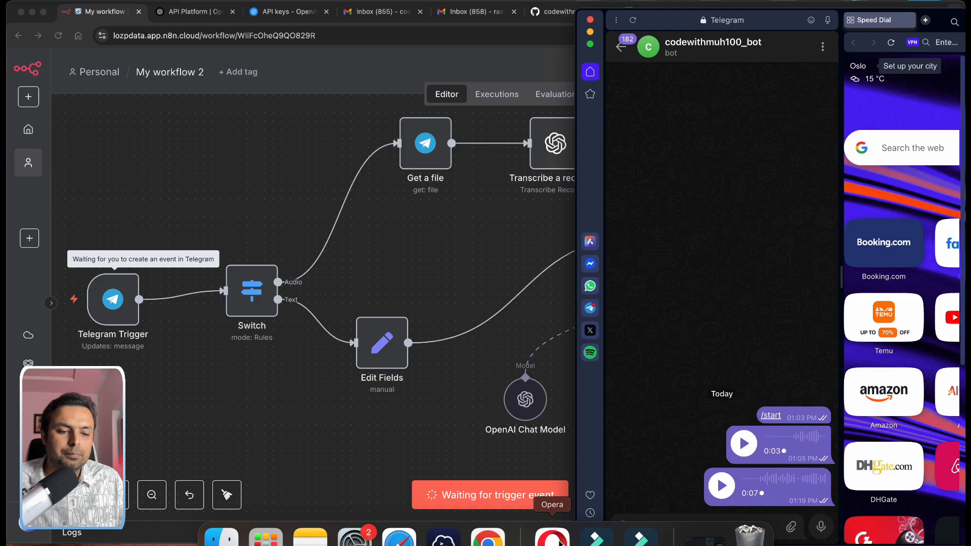
left_click(827, 535)
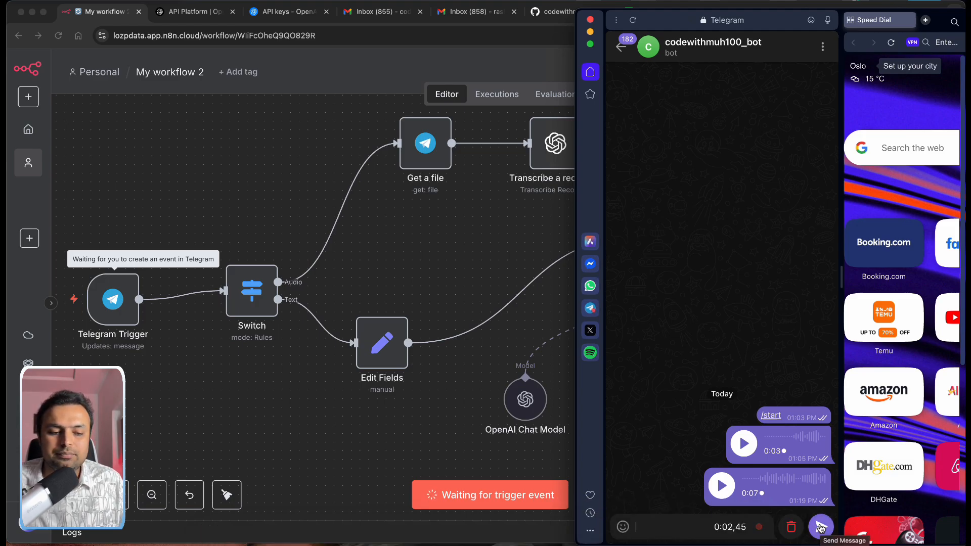
left_click(823, 527)
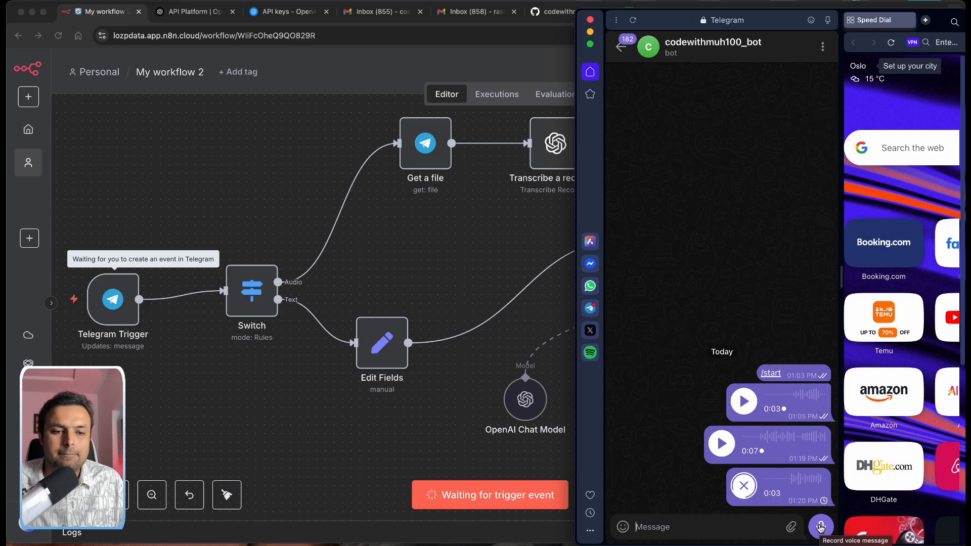
left_click(537, 61)
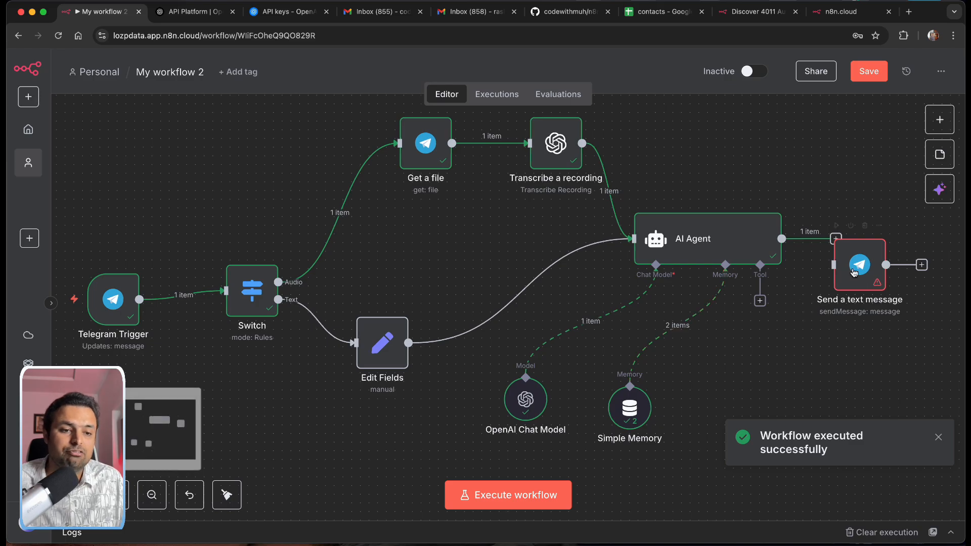
Step: Move the AI Agent and Send a text message nodes together, link them, and edit the send node
left_click_drag(690, 251, 594, 277)
left_click_drag(857, 270, 805, 279)
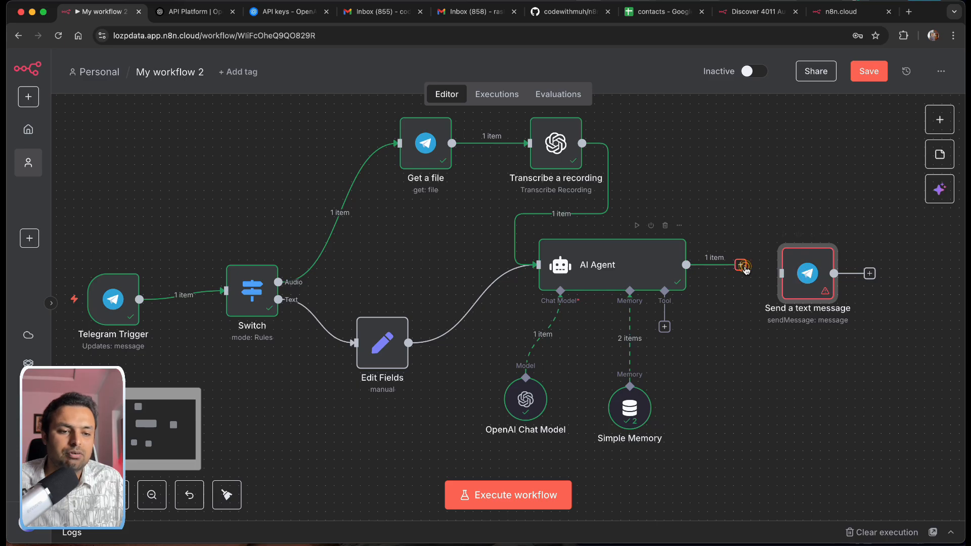
left_click_drag(741, 265, 782, 273)
double_click(812, 269)
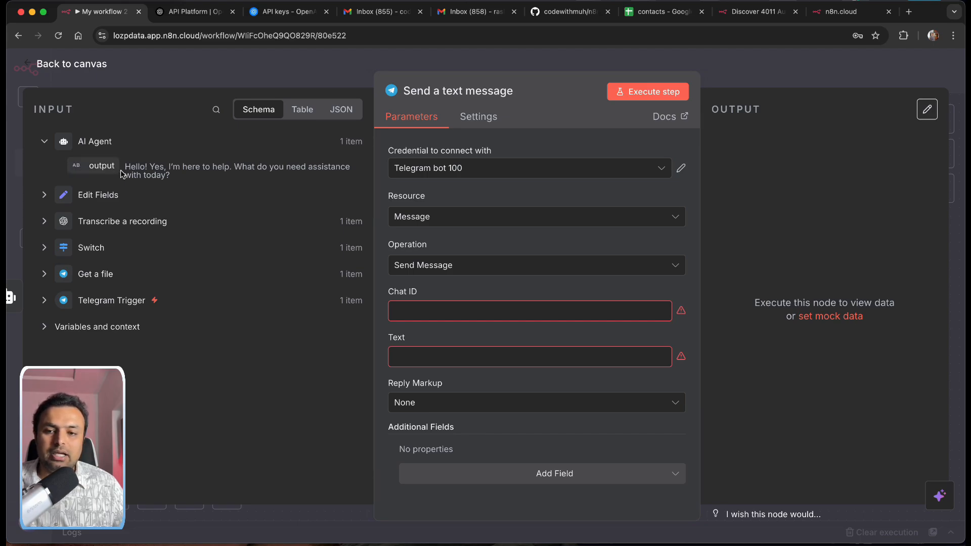
Step: Map the AI Agent output into Text and the Switch message's sender id into Chat ID
left_click_drag(80, 166, 429, 369)
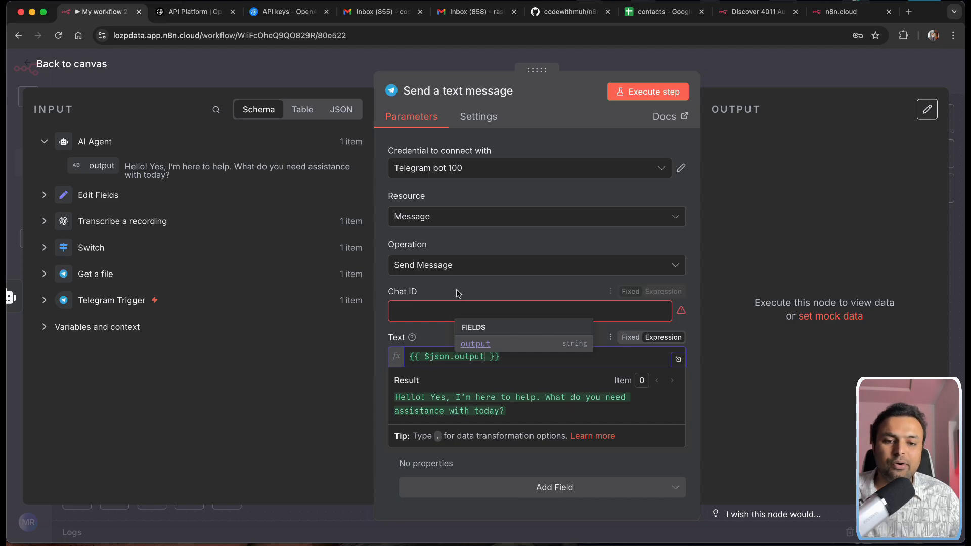
left_click(44, 223)
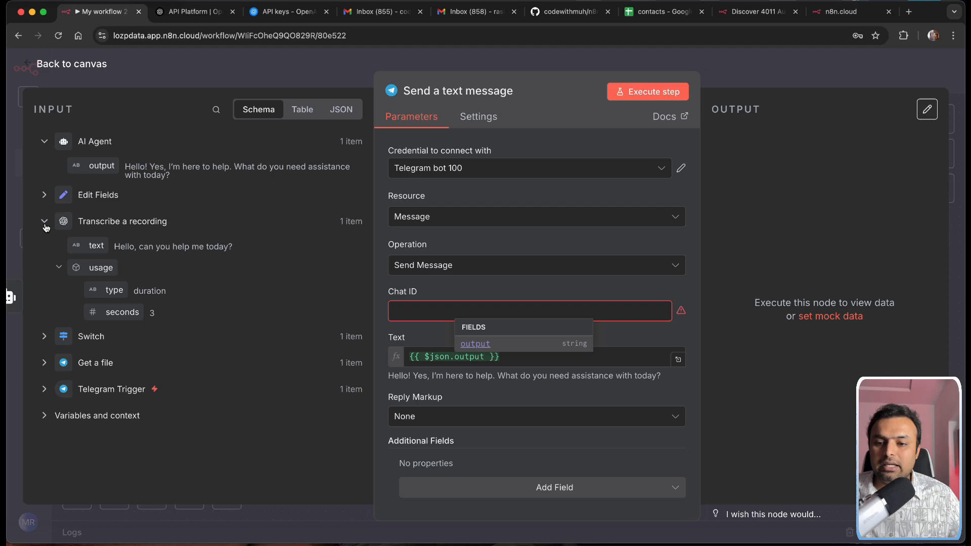
left_click(45, 338)
scroll(168, 377, "down", 4)
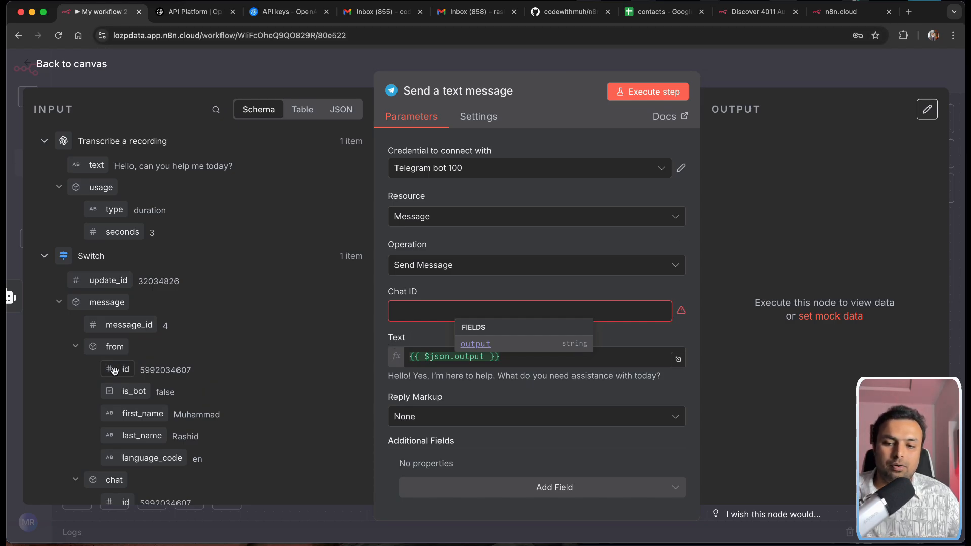
scroll(158, 358, "up", 3)
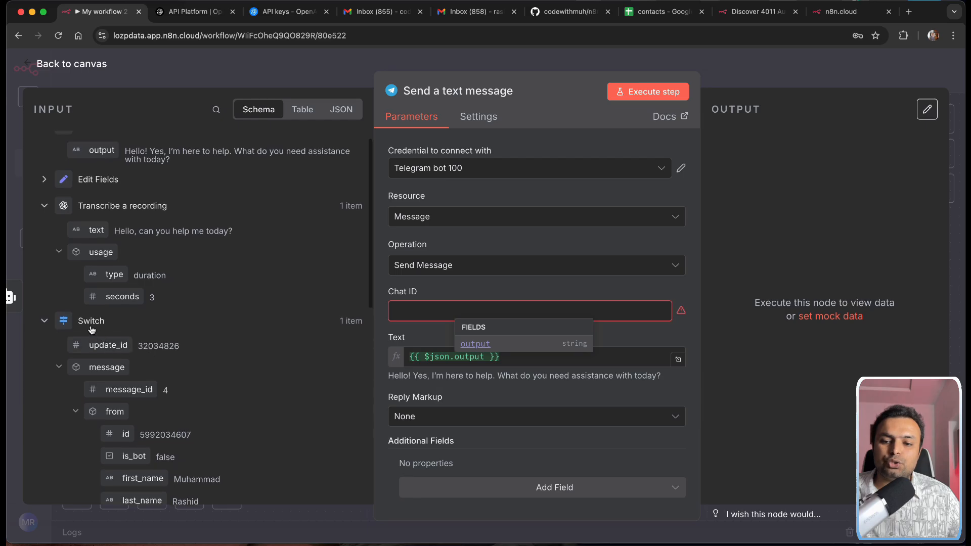
scroll(152, 350, "down", 5)
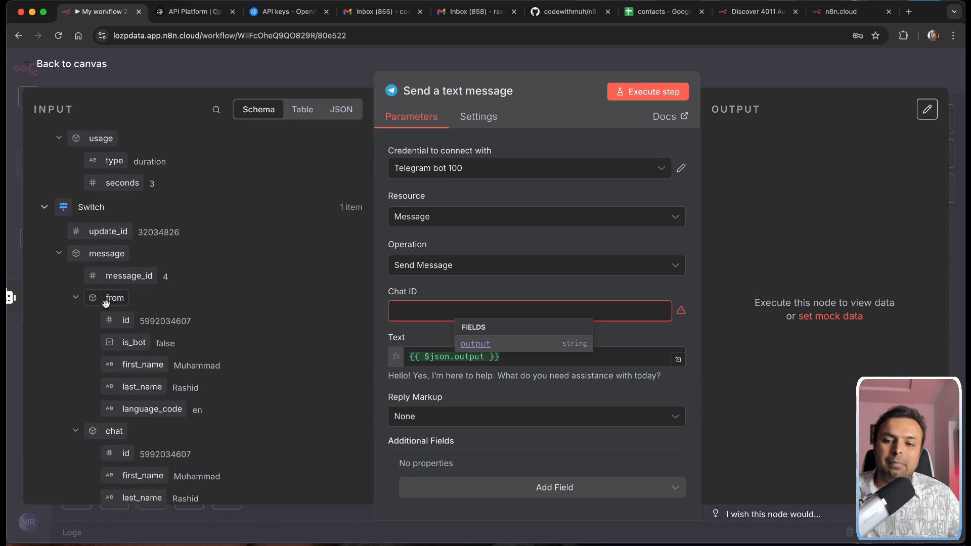
left_click_drag(123, 322, 440, 319)
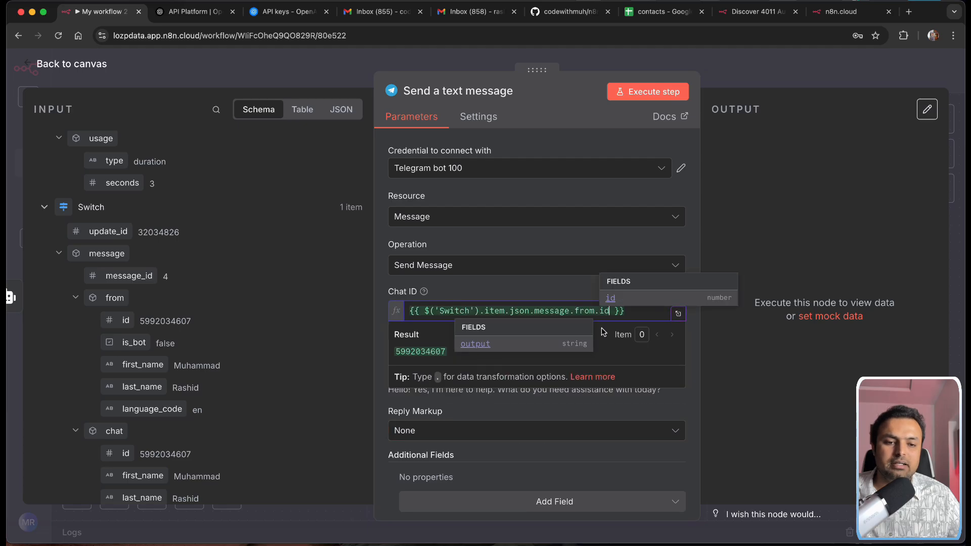
Step: Execute the Send a text message step and switch to Telegram to see the reply
left_click(636, 96)
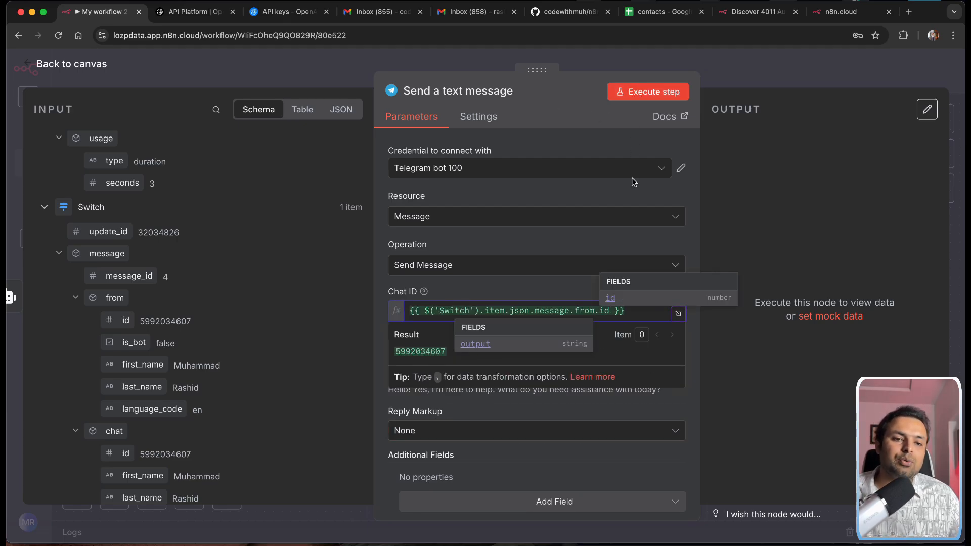
left_click(641, 93)
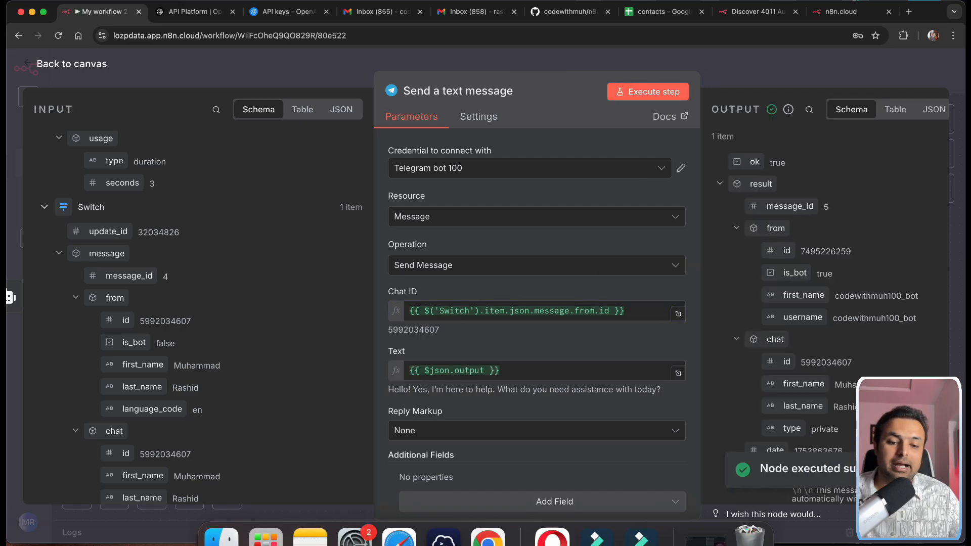
left_click(552, 539)
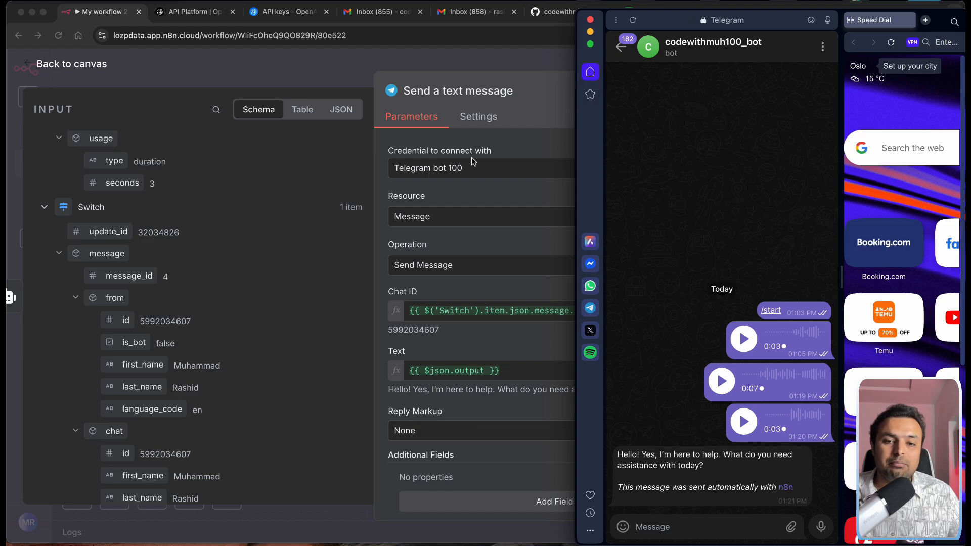
Step: Return to the n8n browser window and close the node settings
left_click(318, 57)
left_click(55, 64)
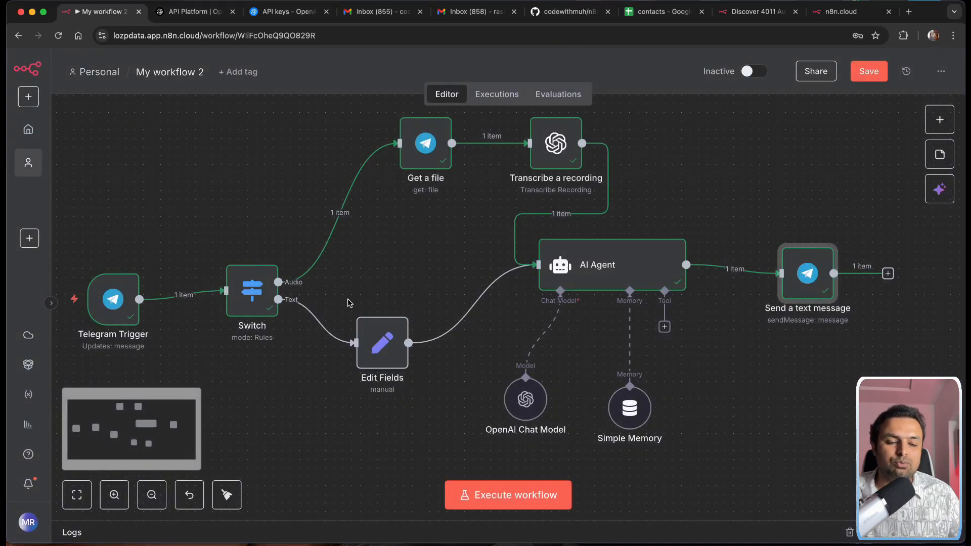
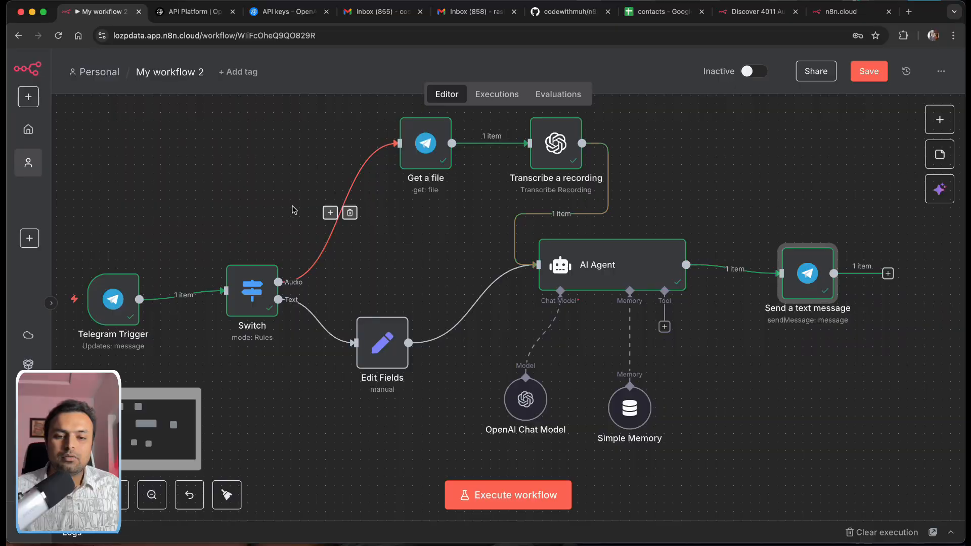
Step: Bring up the AI Agent's tool list and filter it with 'shee' to show the Google Sheets Tool
left_click(417, 263)
scroll(343, 244, "down", 5)
scroll(343, 244, "right", 4)
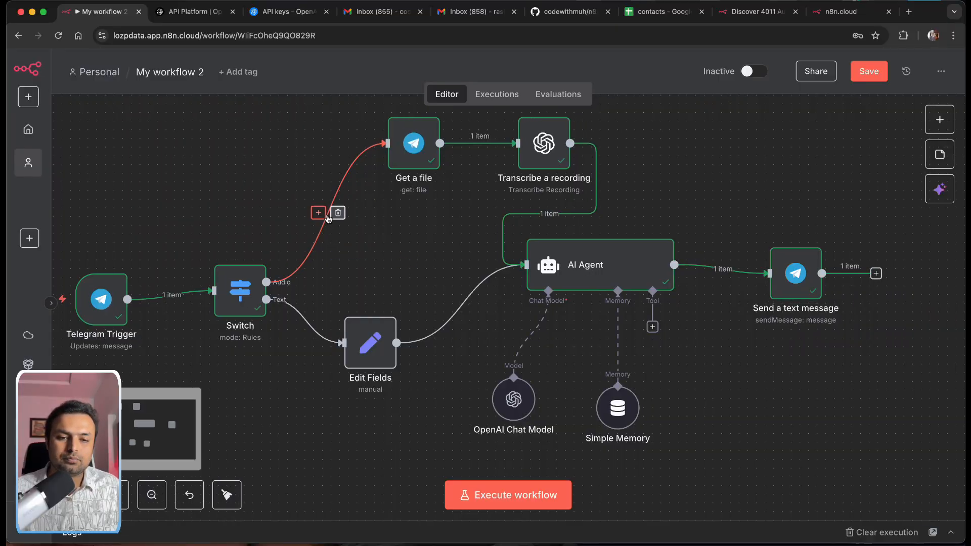
scroll(329, 211, "right", 2)
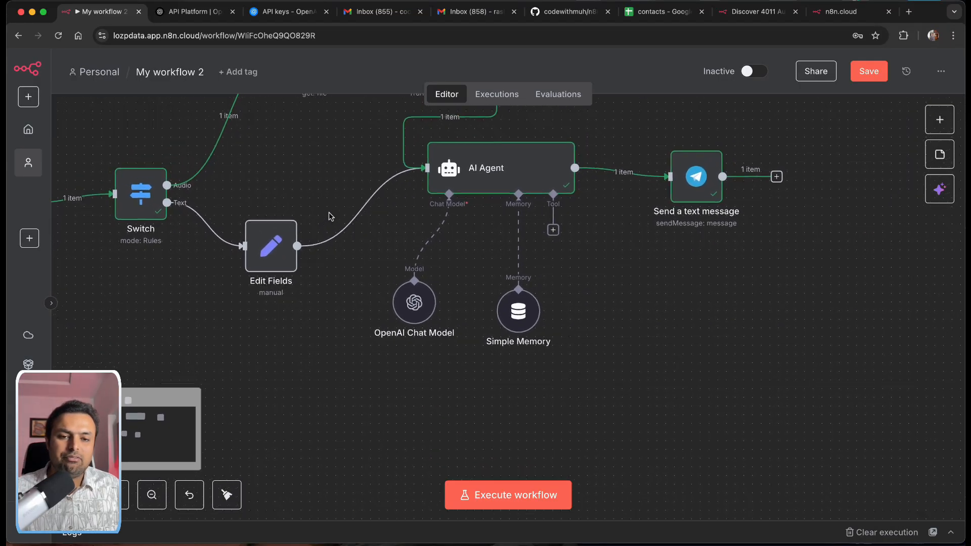
scroll(329, 211, "up", 1)
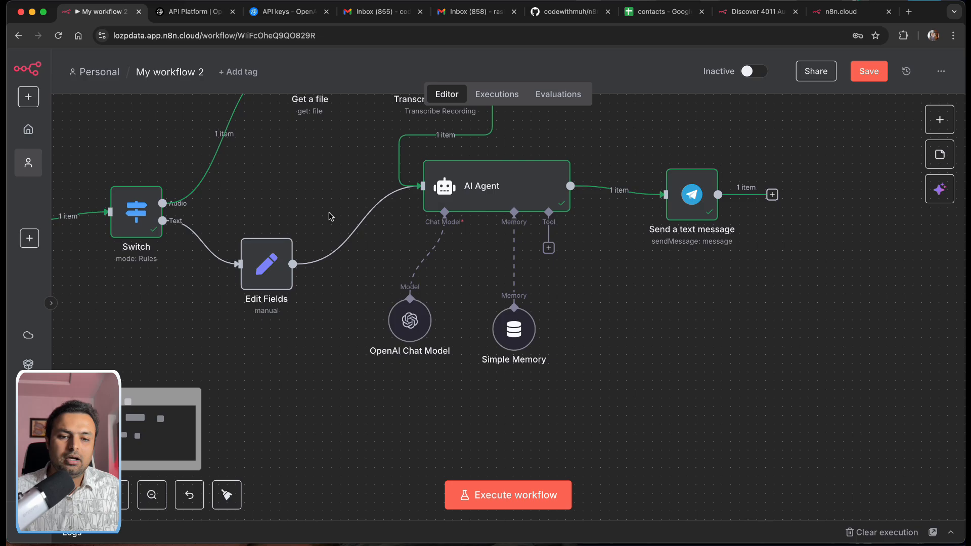
left_click(549, 249)
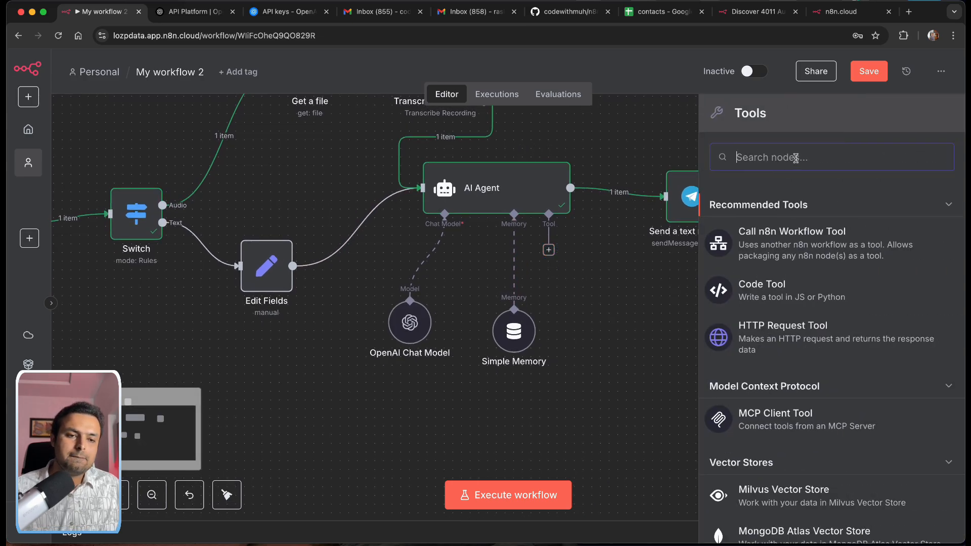
type("sheet")
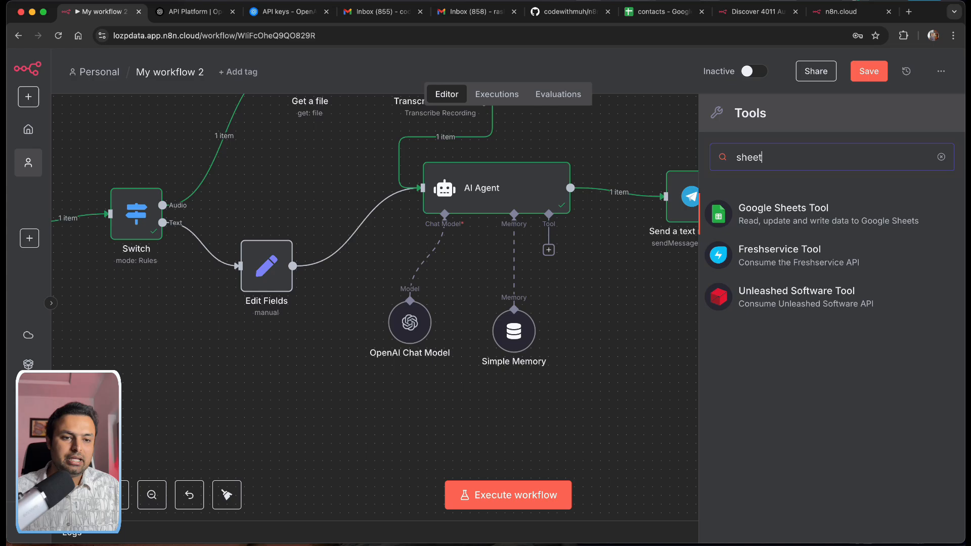
Step: Add the Google Sheets Tool, abandon a new credential, and keep the existing 'Google Sheets account'
left_click(783, 205)
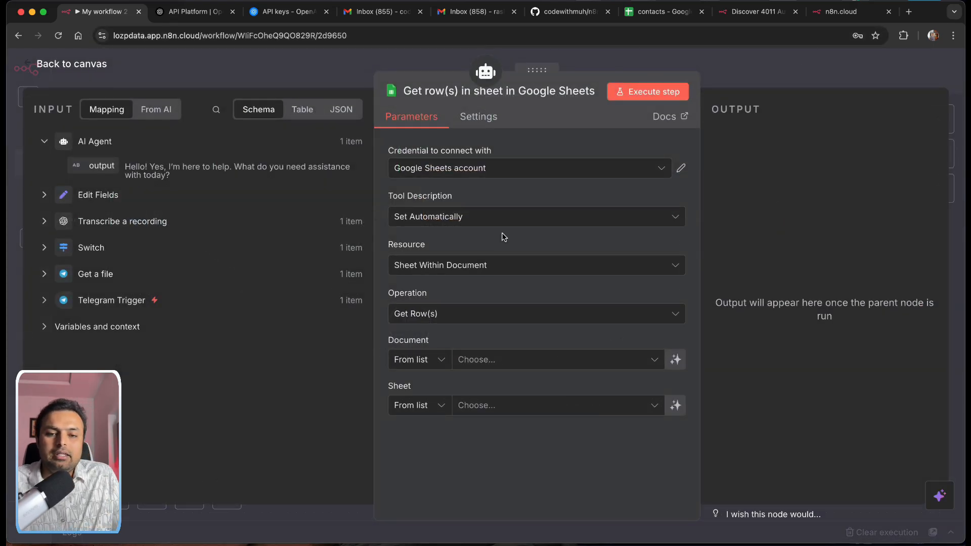
left_click(422, 170)
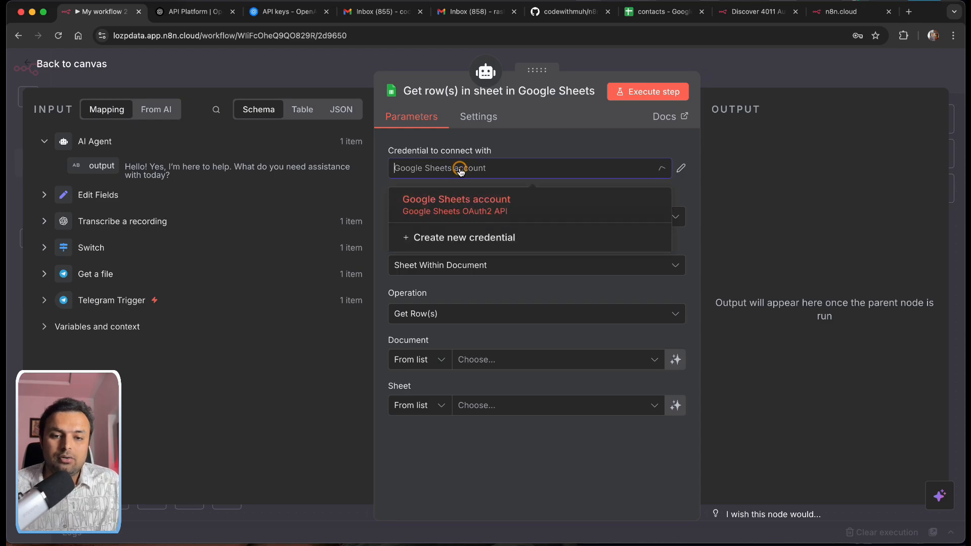
left_click(443, 245)
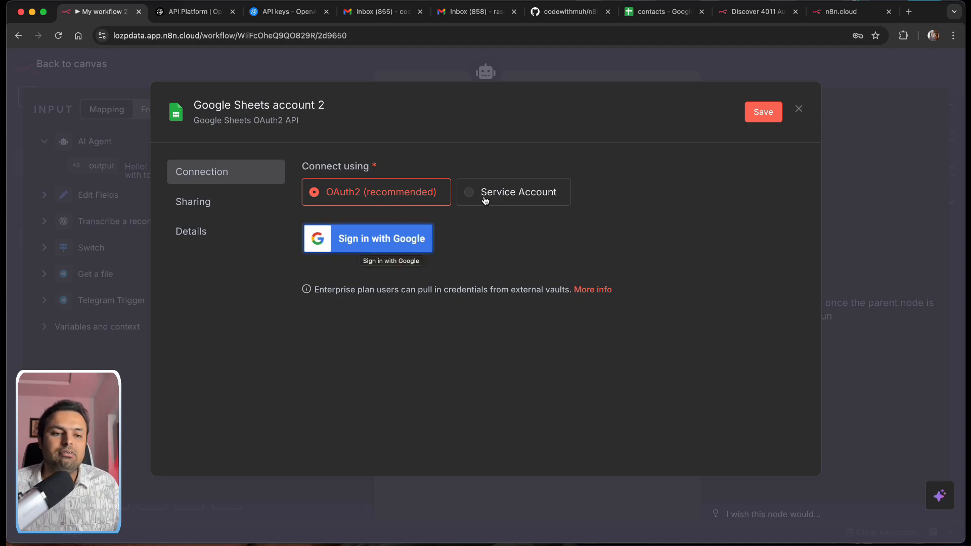
left_click(798, 109)
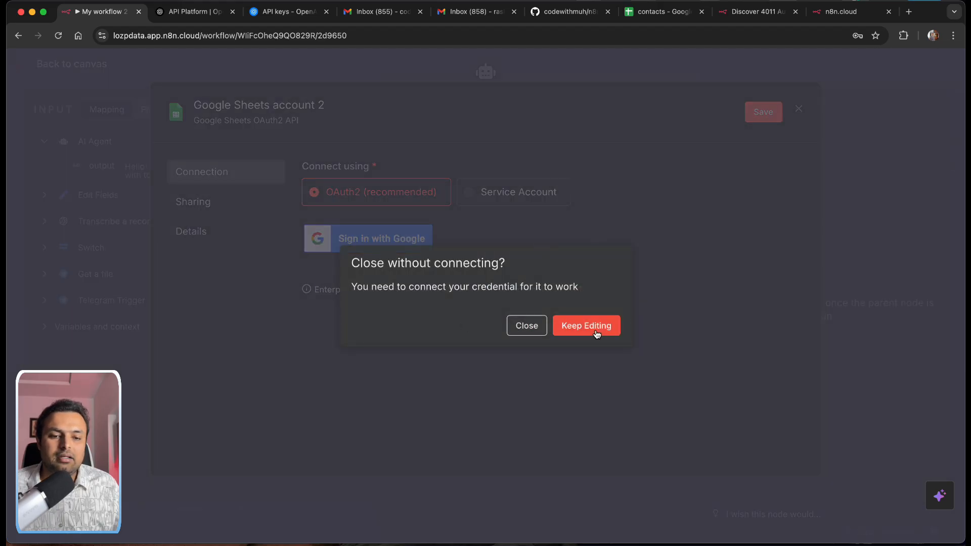
left_click(532, 328)
left_click(512, 171)
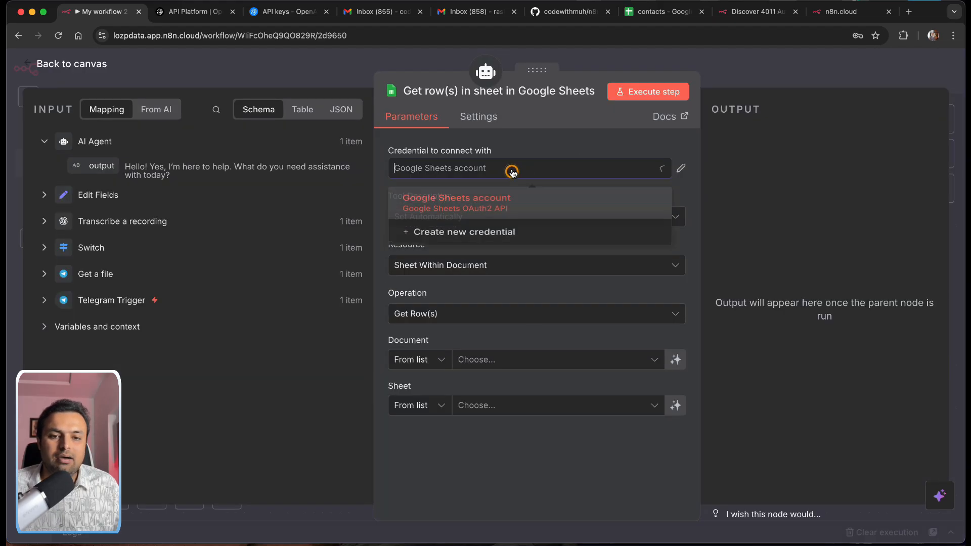
left_click(551, 137)
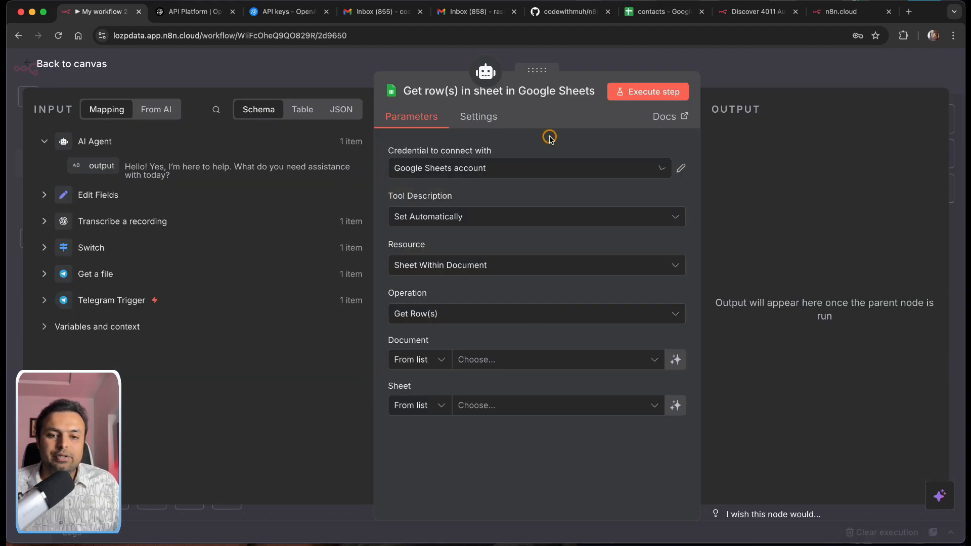
left_click(465, 219)
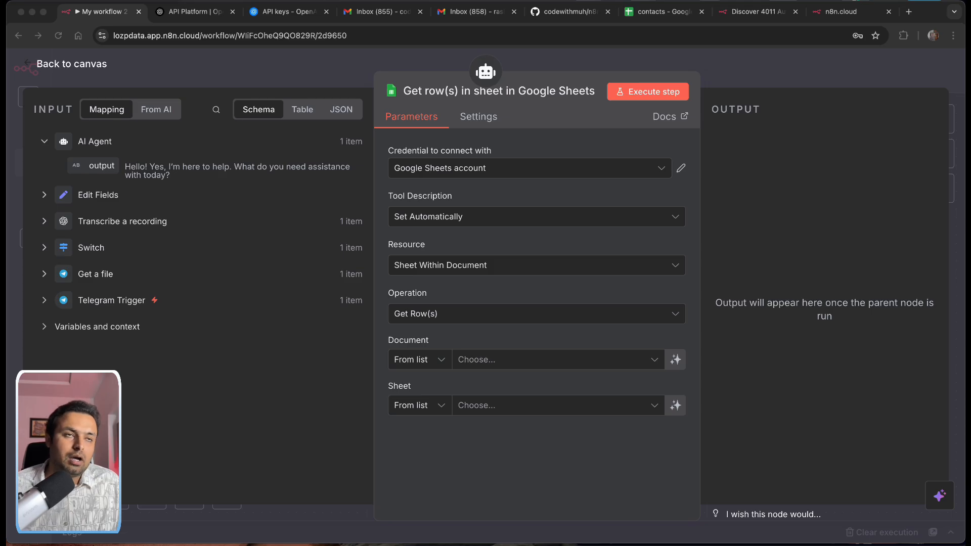
Step: Set Tool Description to Set Manually, prefixing it with 'Use this to get the contacts information . Read or'
left_click(468, 219)
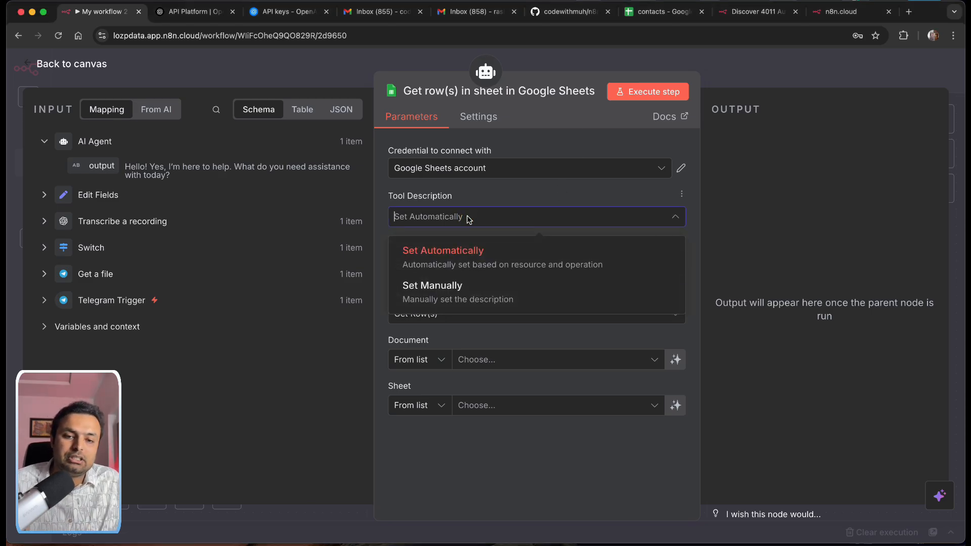
left_click(438, 297)
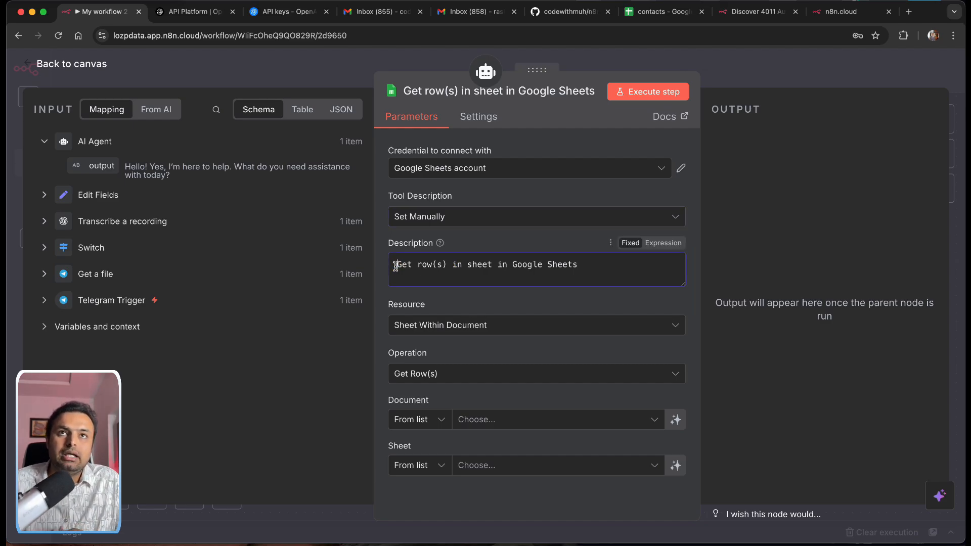
left_click(395, 265)
type("Use t")
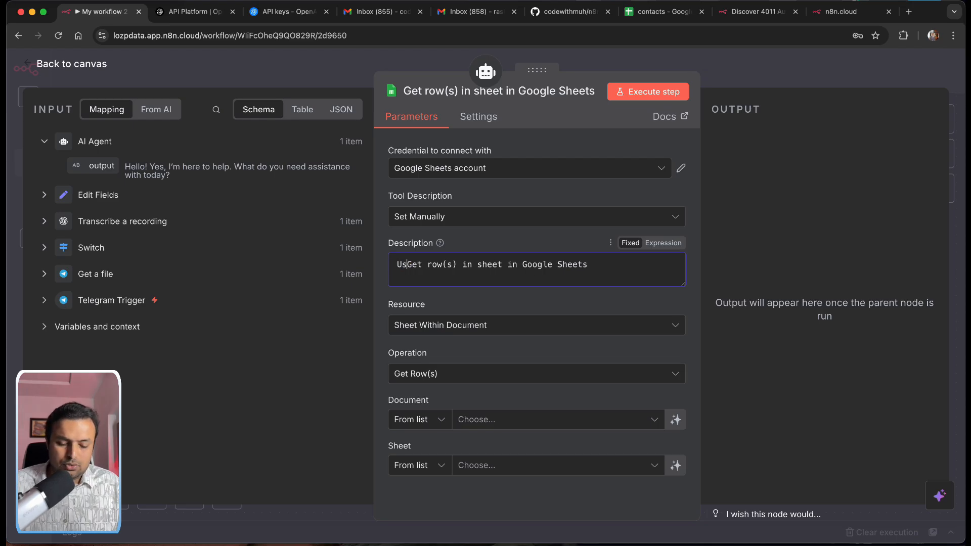
type("his ")
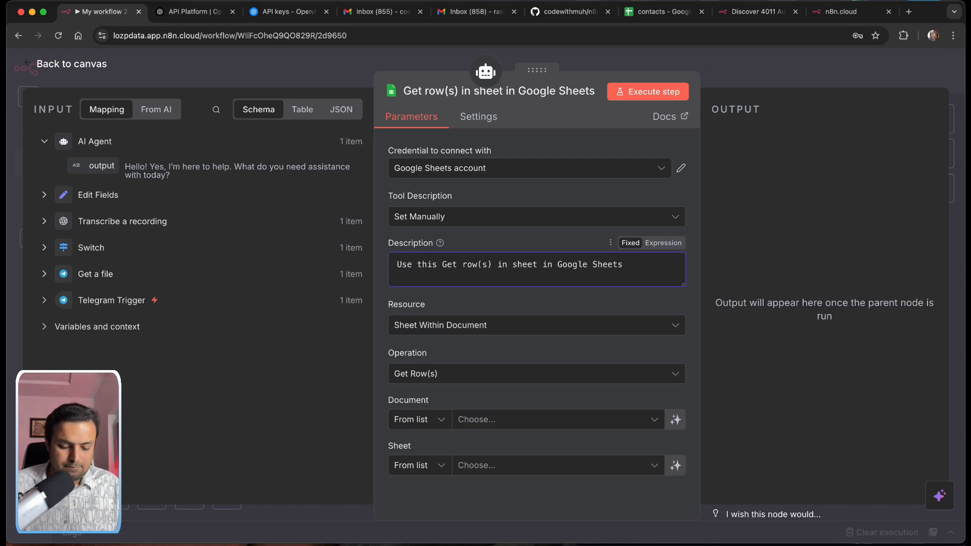
type("to get the ")
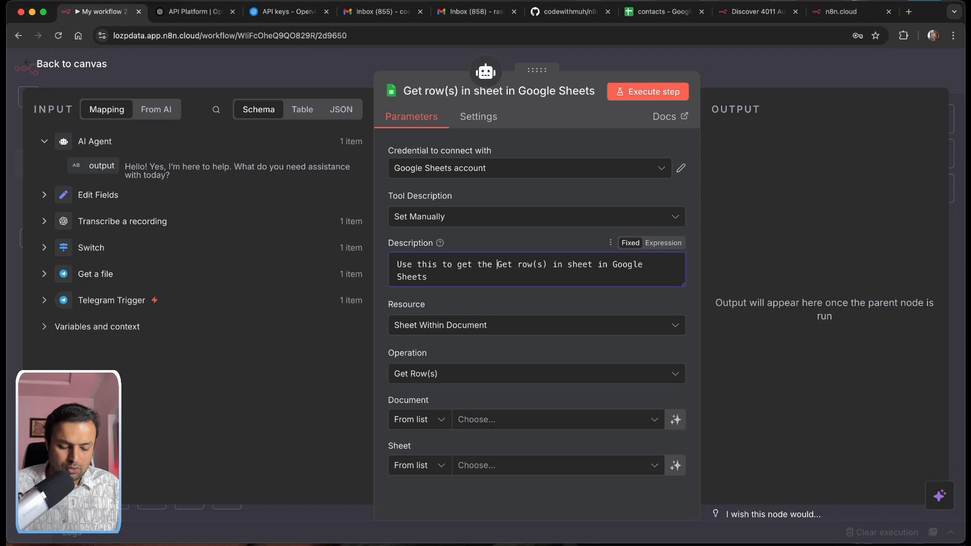
type("contacts")
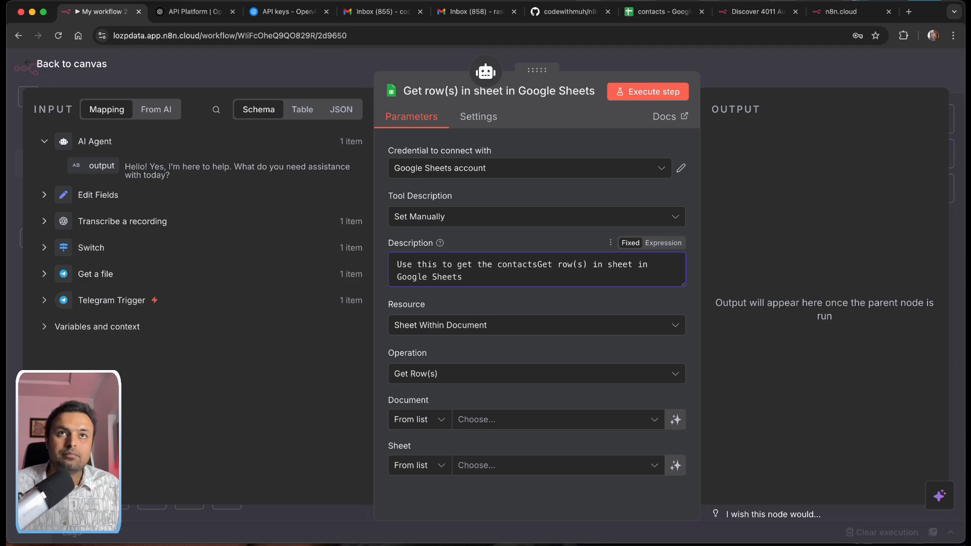
type(" information")
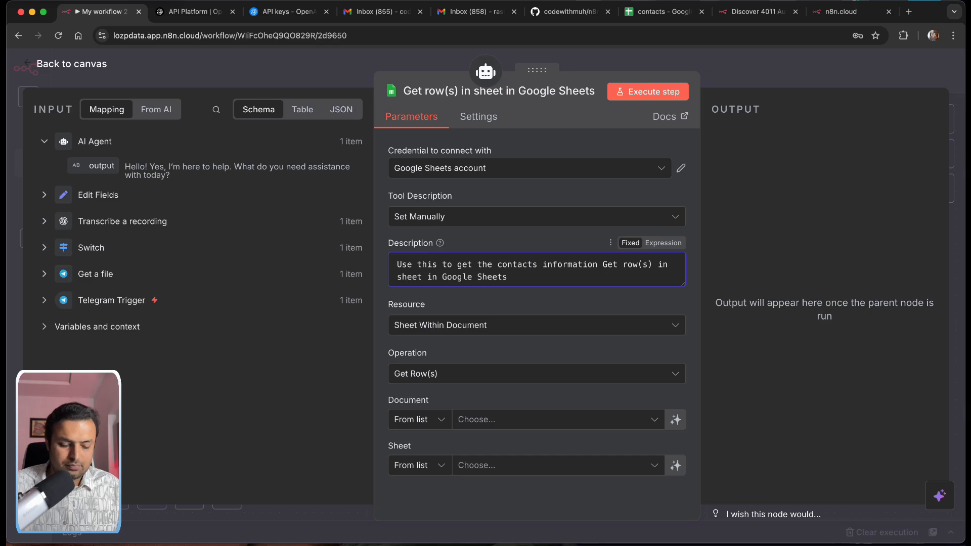
type(" . Read ")
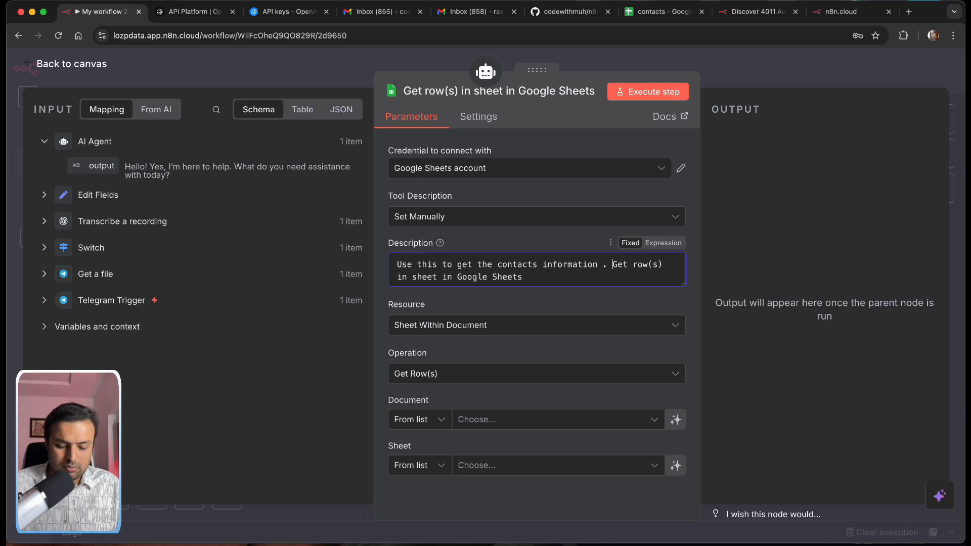
type("o")
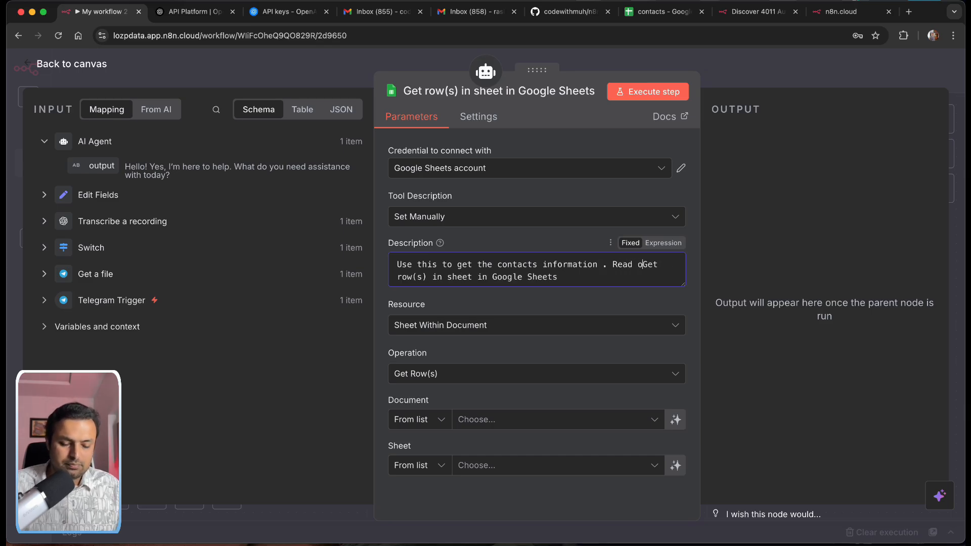
type("r")
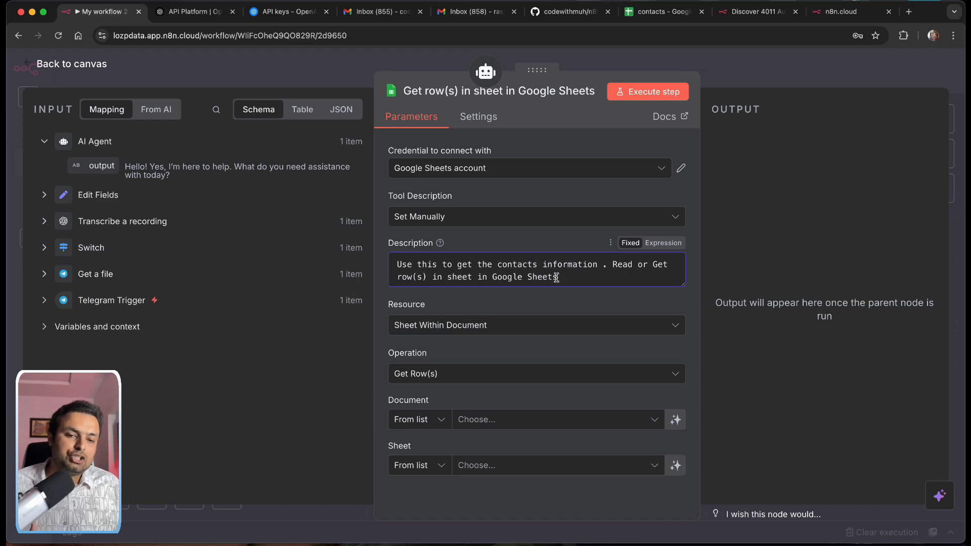
left_click_drag(557, 278, 393, 255)
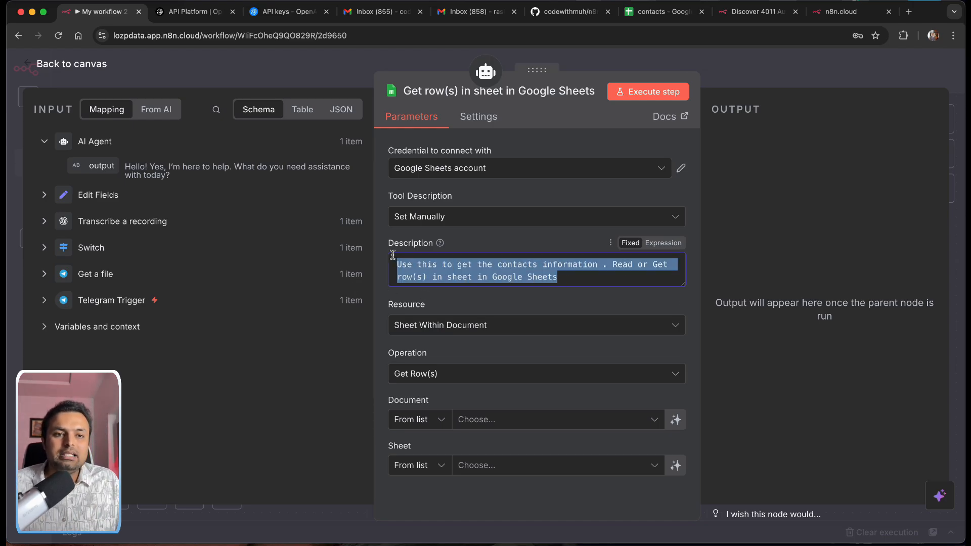
Step: Check the contacts spreadsheet in its tab, then finish editing the tool description in n8n
left_click(658, 11)
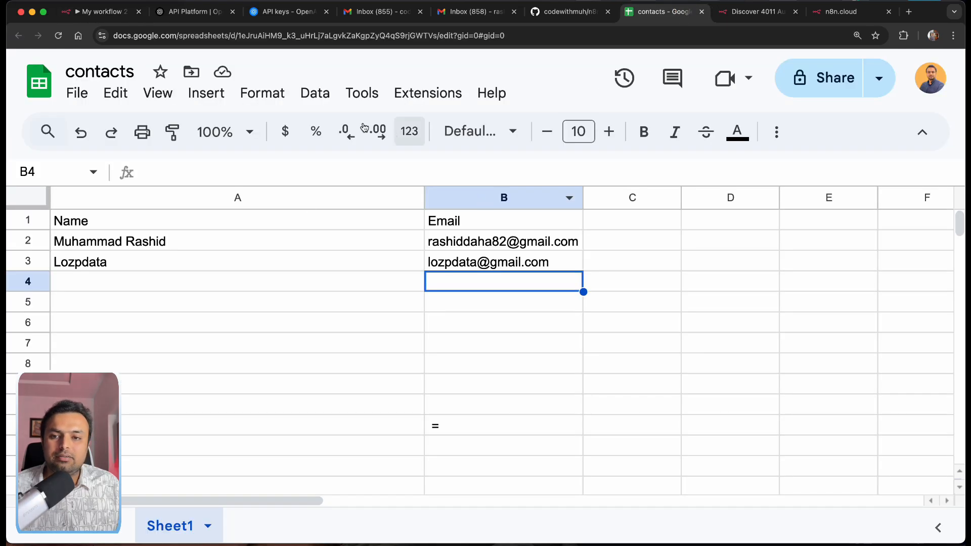
left_click(96, 12)
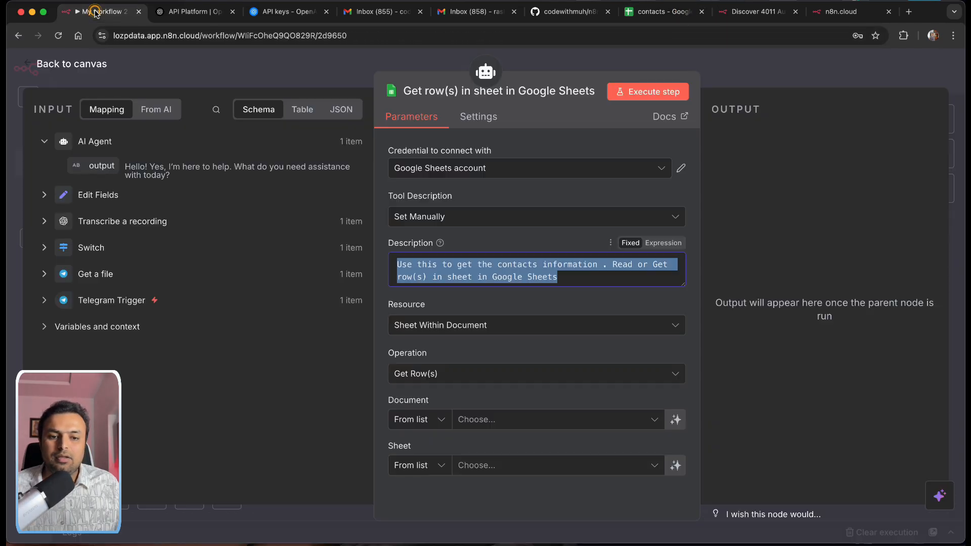
left_click(562, 312)
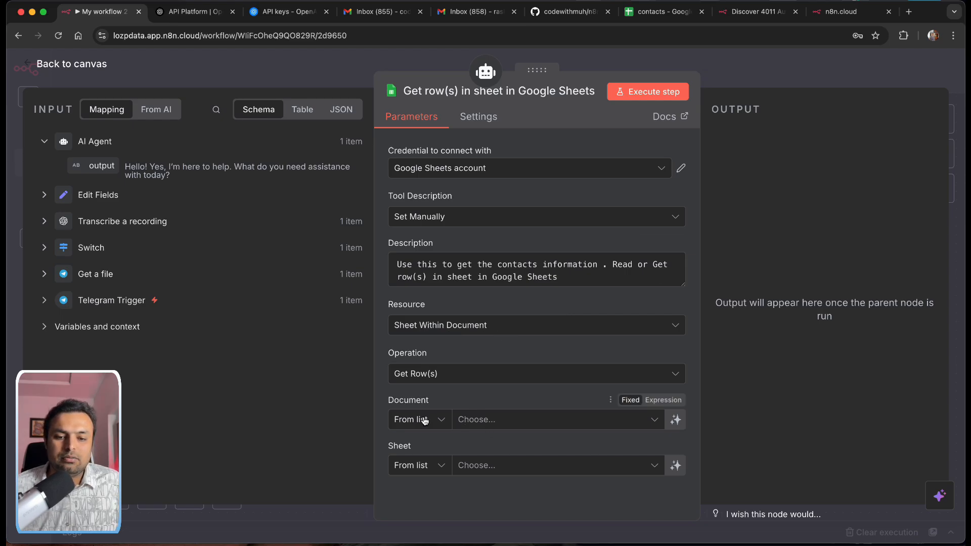
Step: Point the Sheets tool at the contacts document and its Sheet1
left_click(487, 421)
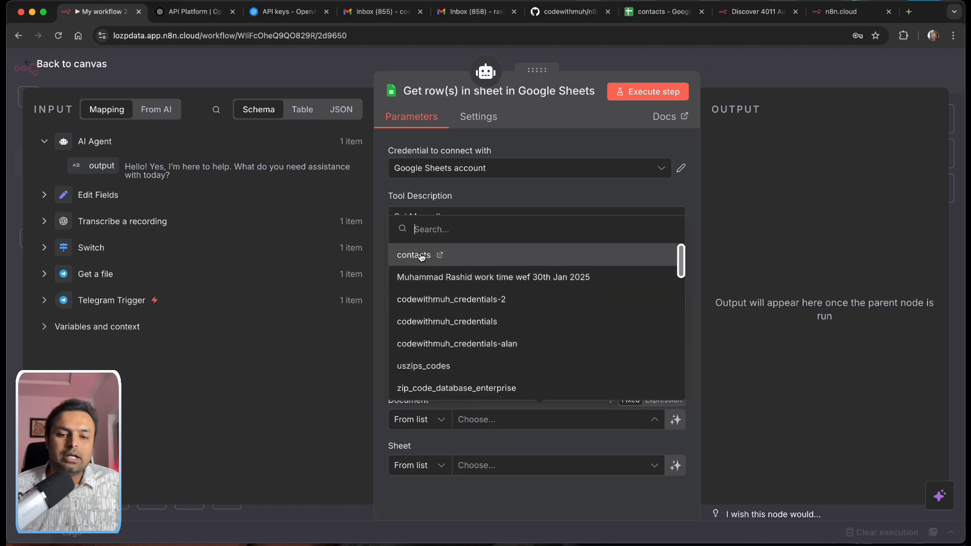
left_click(422, 255)
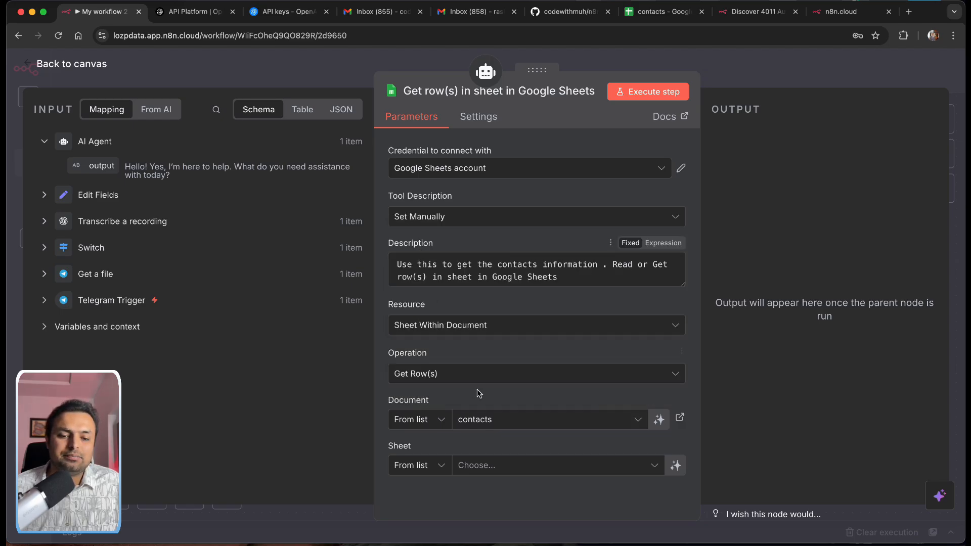
left_click(489, 469)
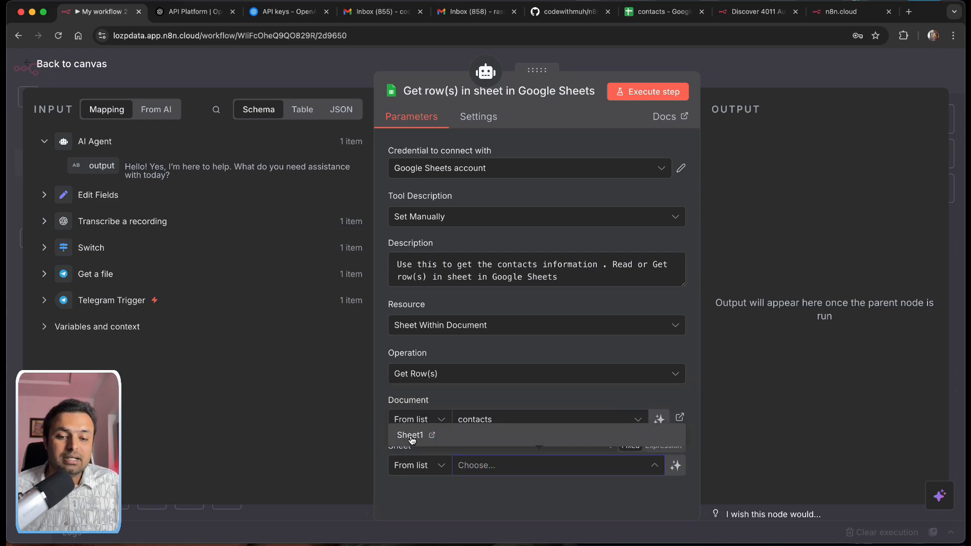
left_click(412, 436)
scroll(517, 455, "down", 3)
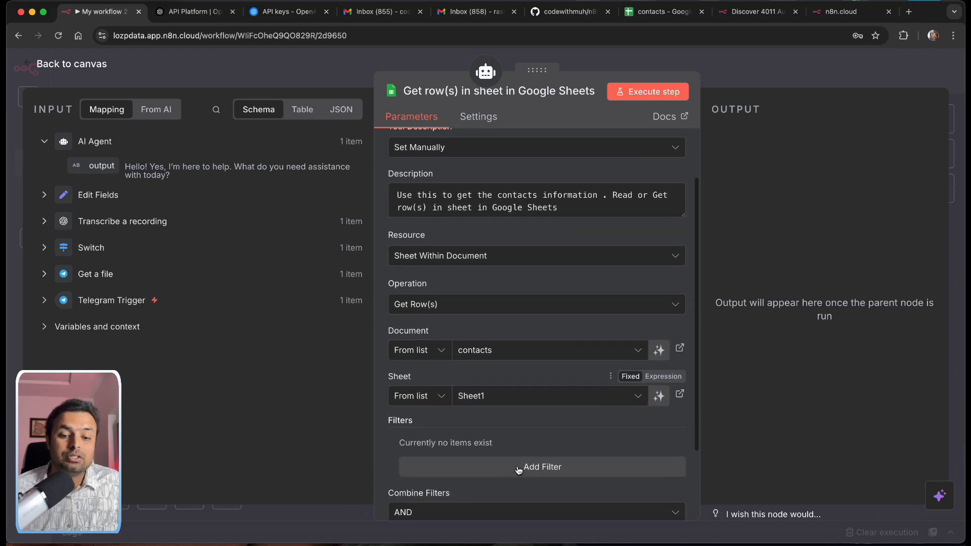
scroll(516, 473, "down", 1)
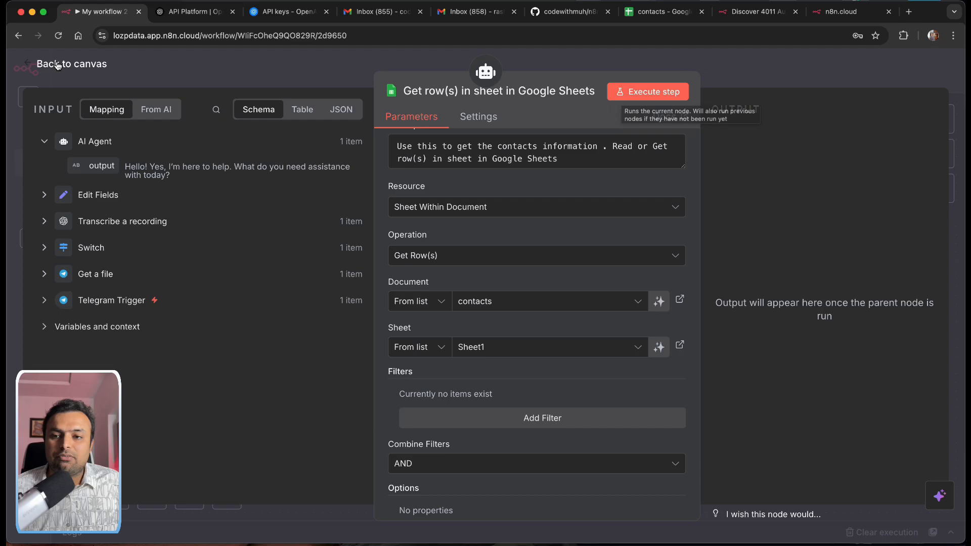
scroll(510, 339, "up", 4)
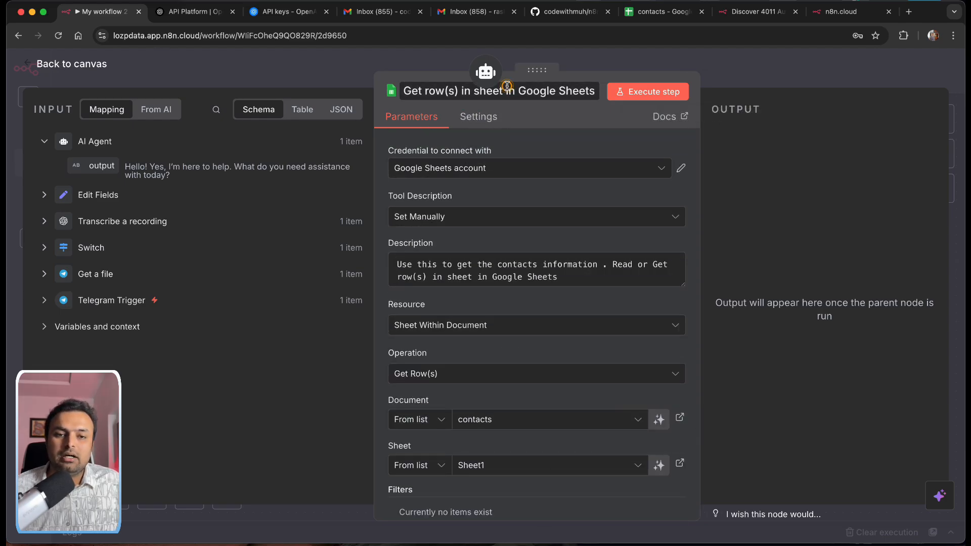
Step: Replace the Sheets node title with get_contacts and go back to the canvas
left_click(478, 92)
left_click(490, 92)
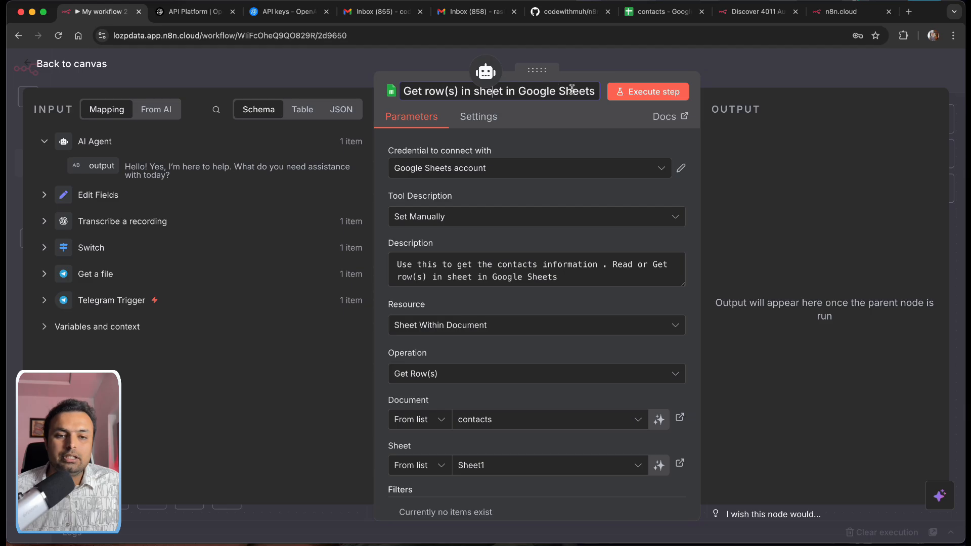
left_click_drag(590, 90, 401, 92)
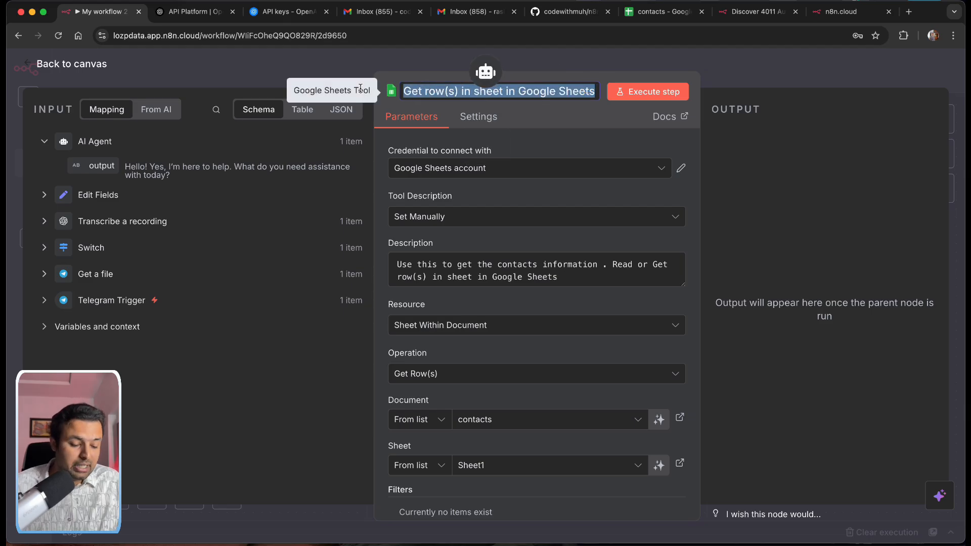
key("BackSpace")
type("get")
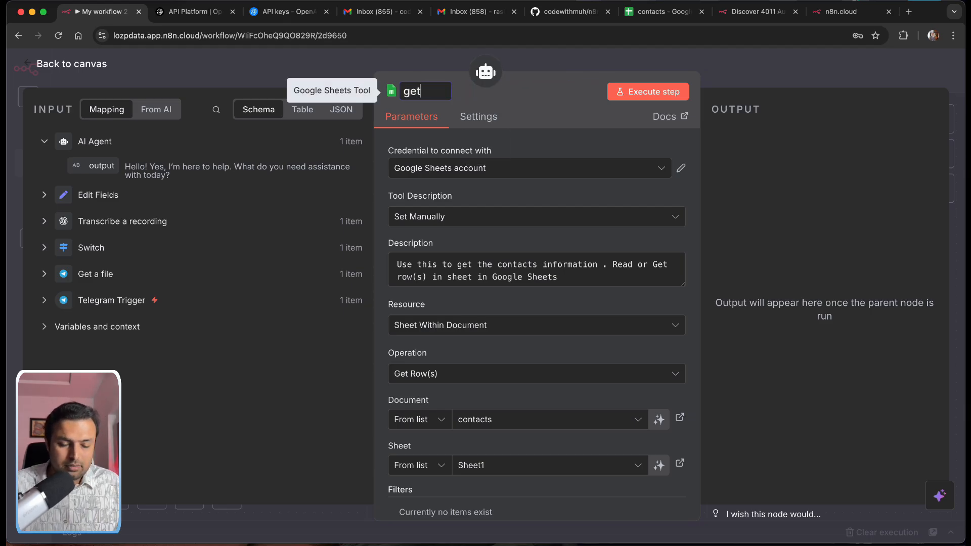
type("_contacts")
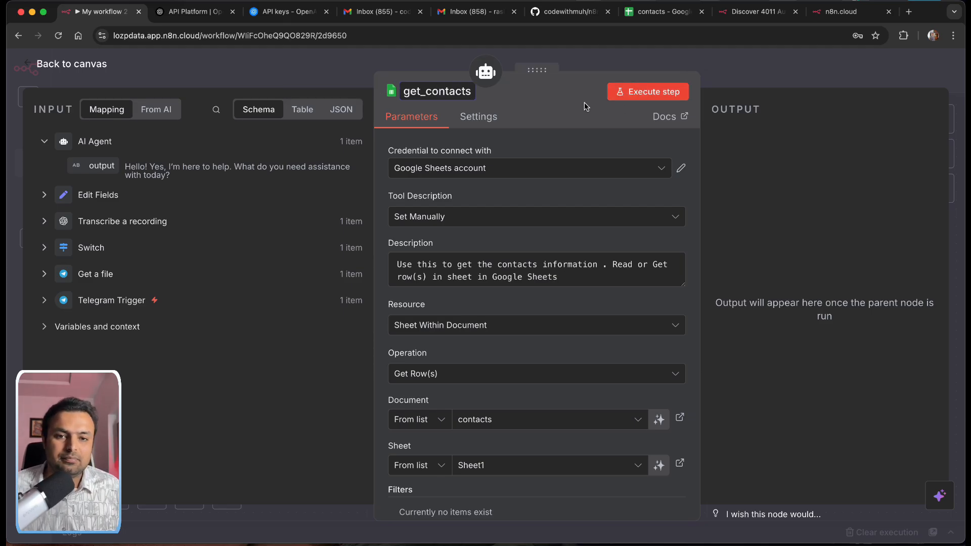
left_click(46, 64)
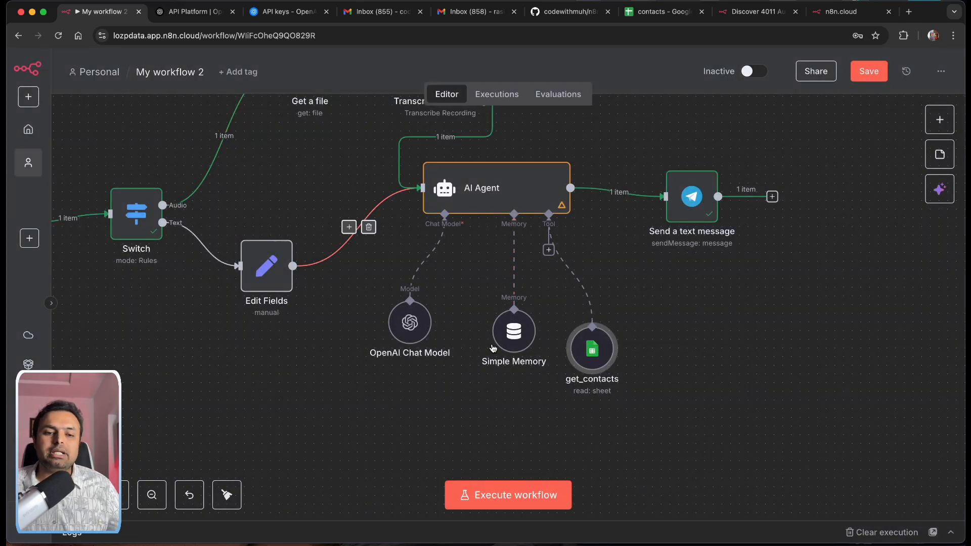
double_click(512, 200)
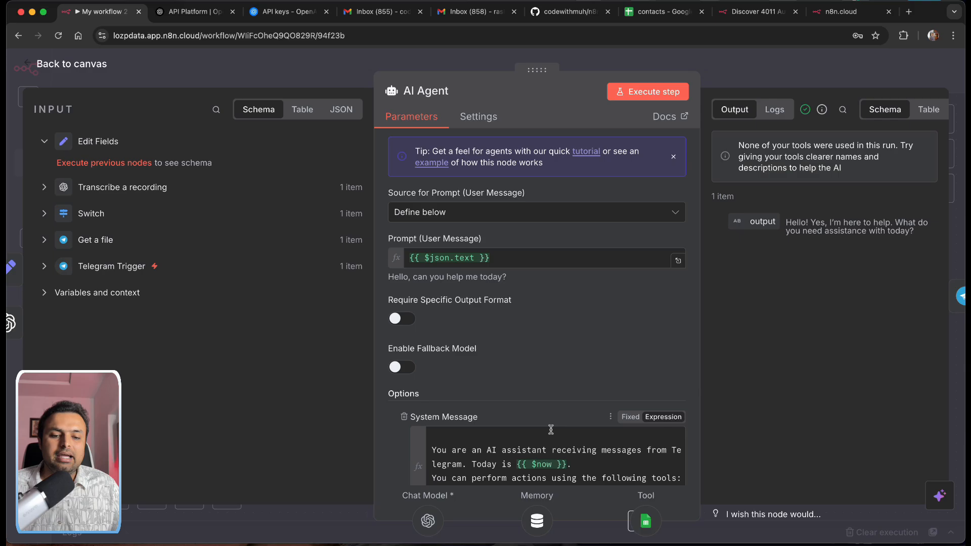
scroll(543, 397, "down", 5)
scroll(543, 398, "down", 2)
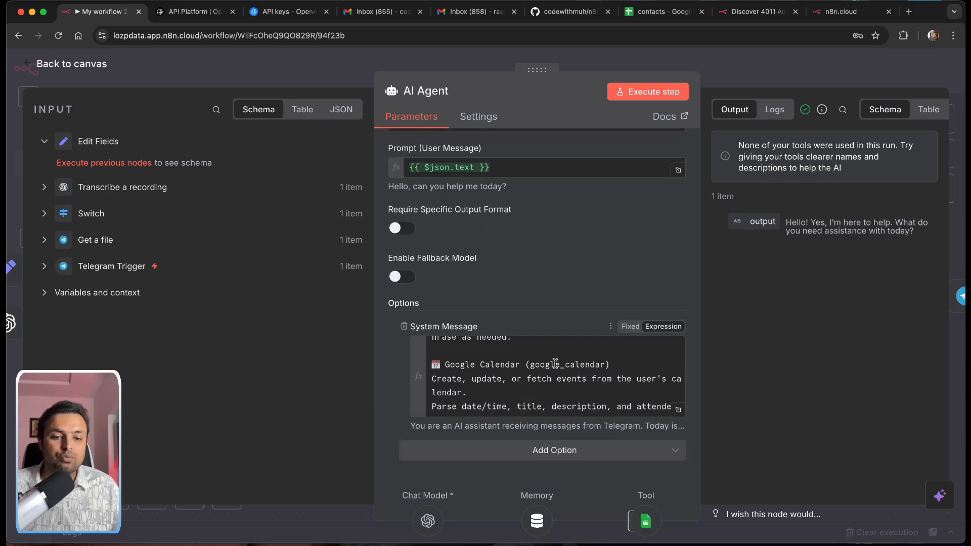
left_click_drag(611, 365, 523, 368)
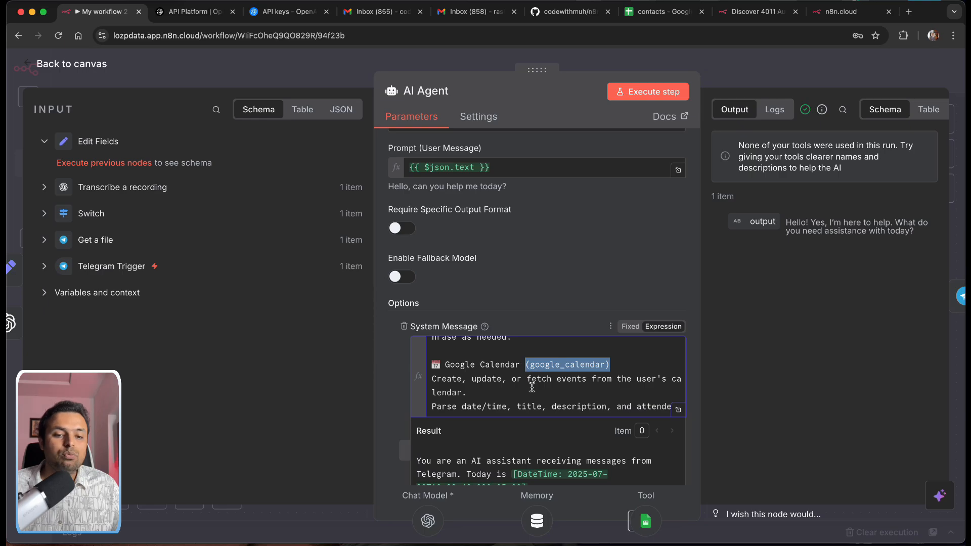
scroll(532, 387, "down", 5)
left_click(591, 356)
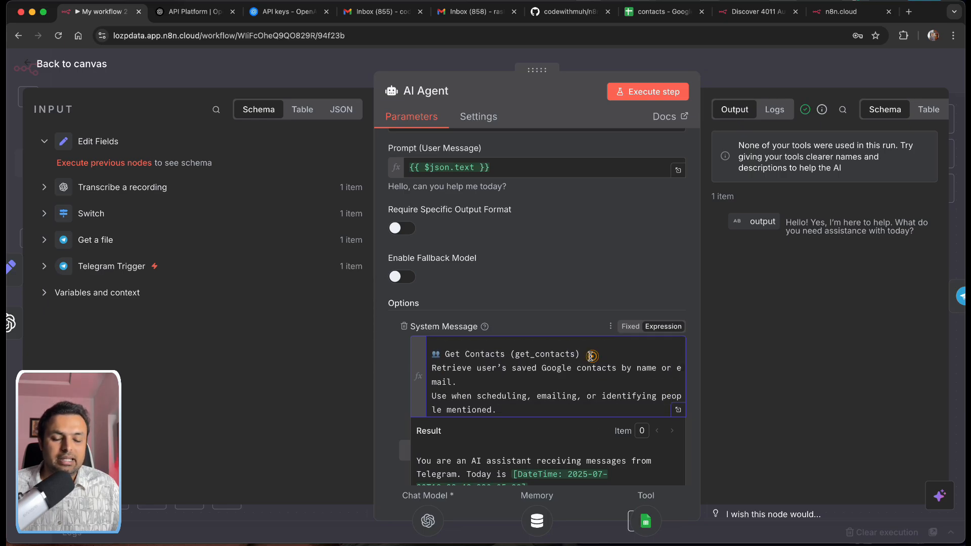
left_click_drag(591, 356, 510, 355)
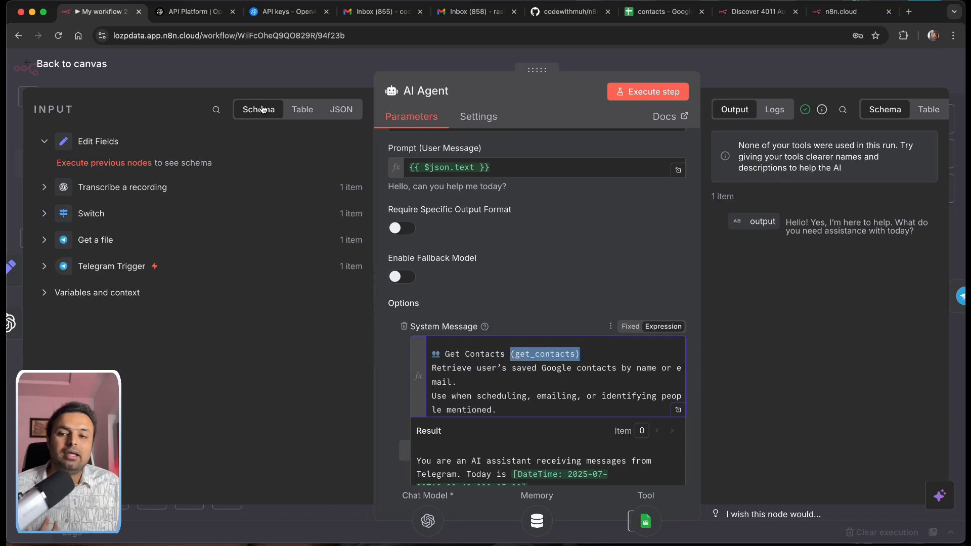
left_click(69, 65)
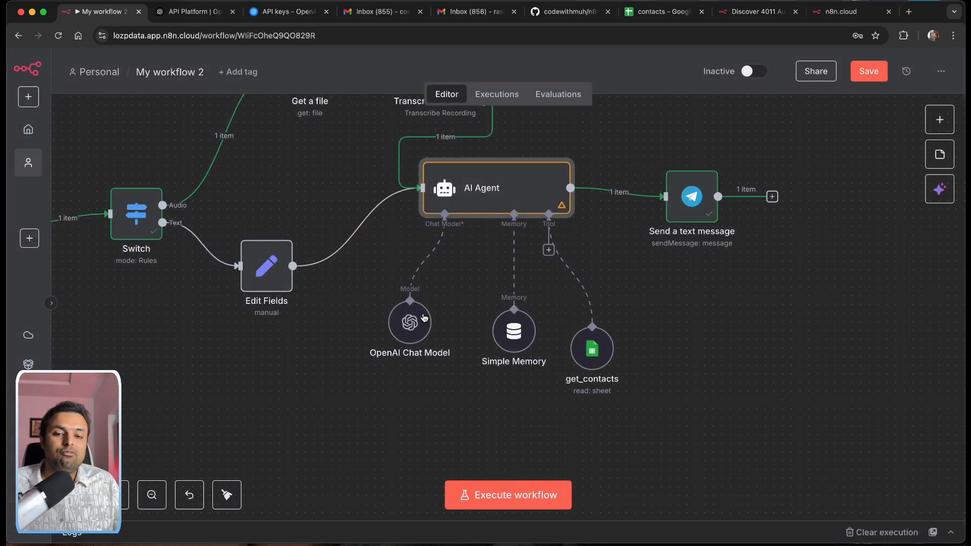
Step: Move the OpenAI Chat Model, Simple Memory and get_contacts nodes lower and left beneath the agent
left_click_drag(410, 323, 305, 374)
left_click_drag(531, 360, 427, 412)
left_click_drag(585, 363, 514, 393)
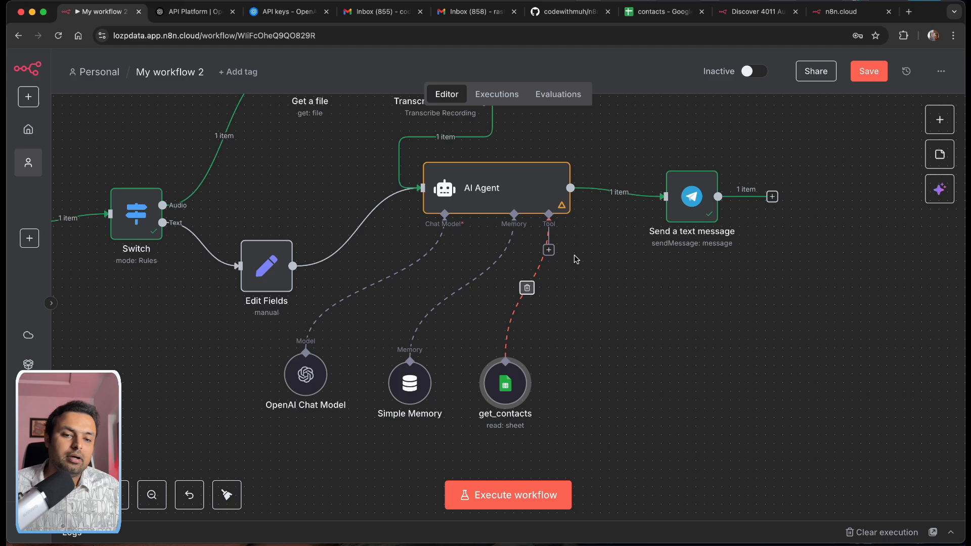
Step: Add the Google Calendar Tool from a 'google ca' search, keeping the existing Google Calendar account credential
left_click(549, 249)
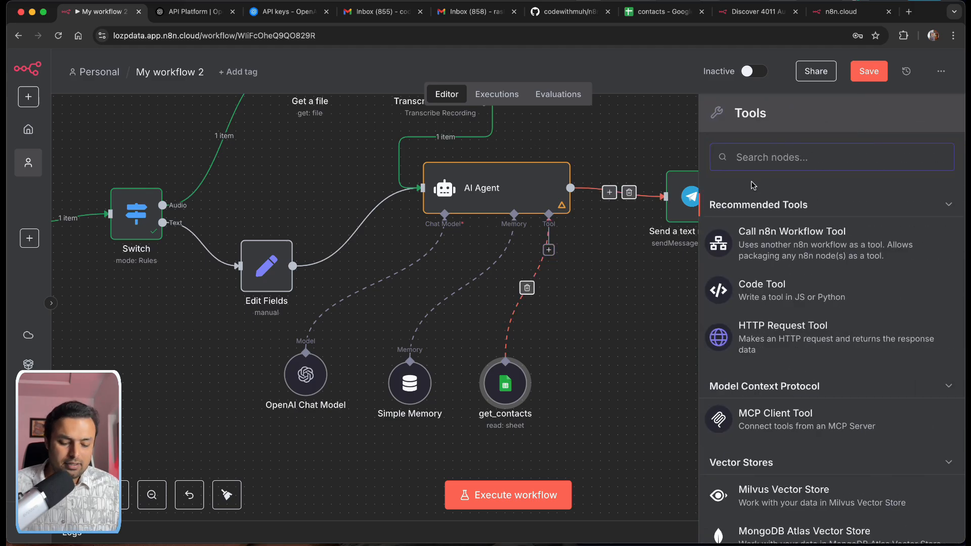
type("google")
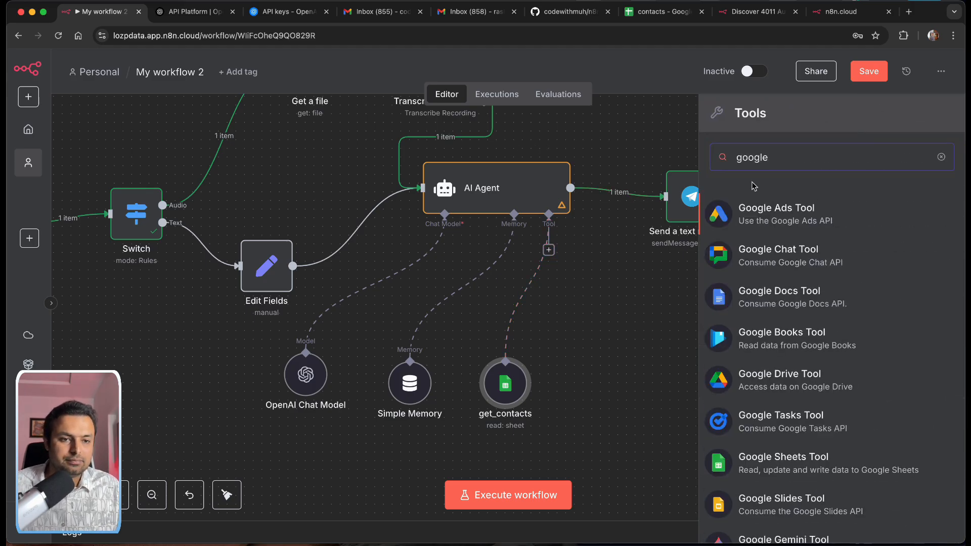
type(" ca")
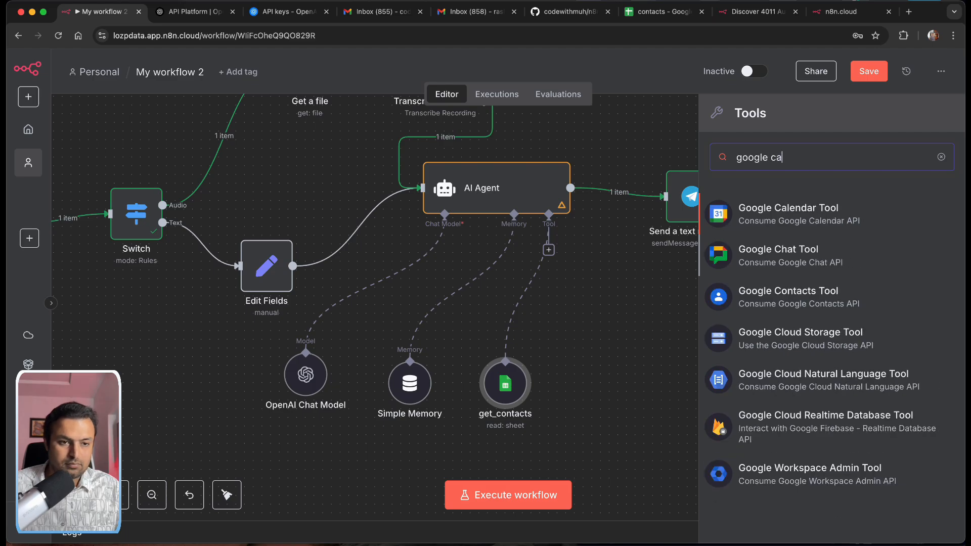
left_click(786, 223)
left_click(509, 168)
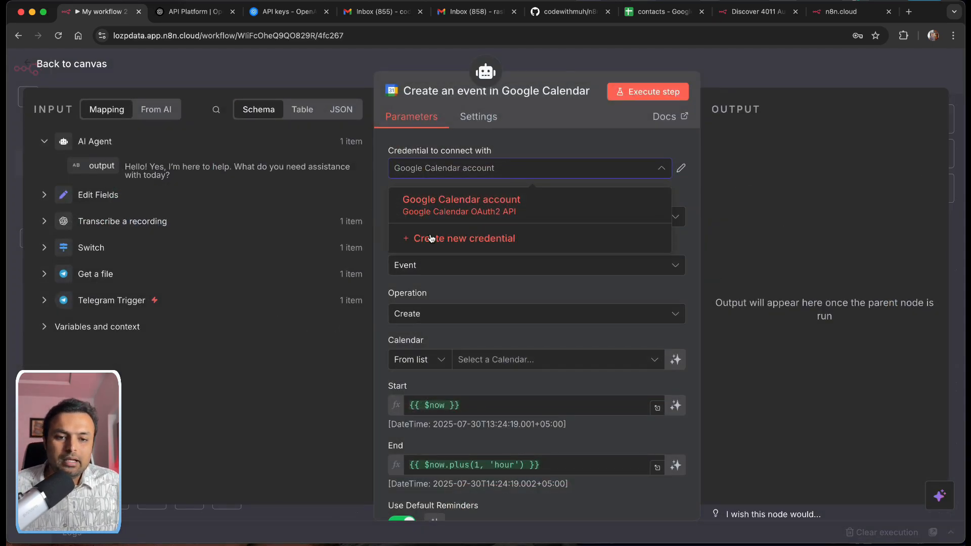
left_click(431, 247)
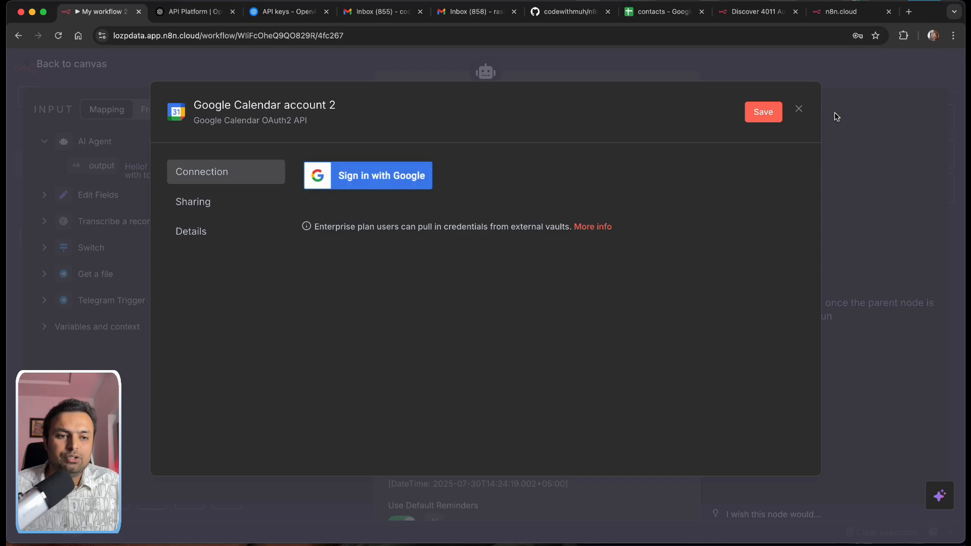
left_click(799, 109)
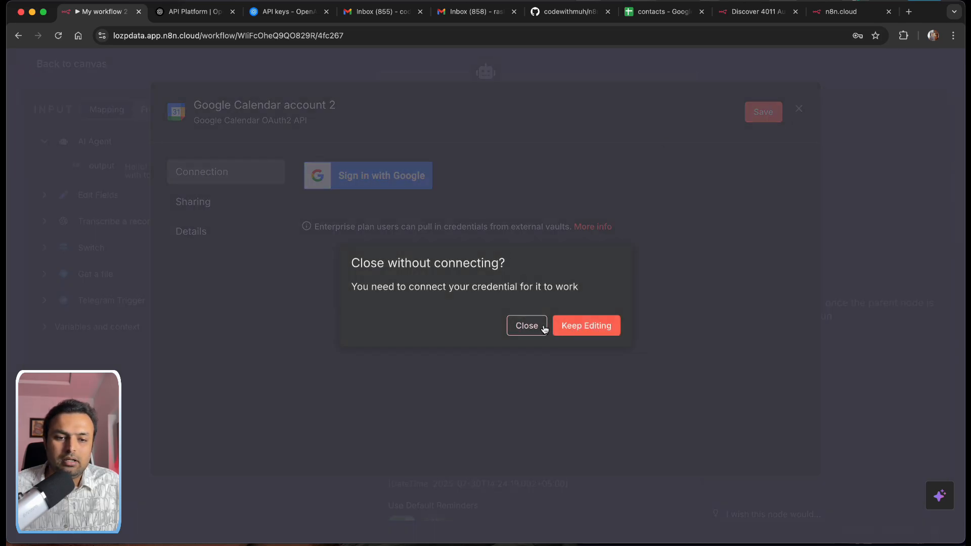
left_click(529, 327)
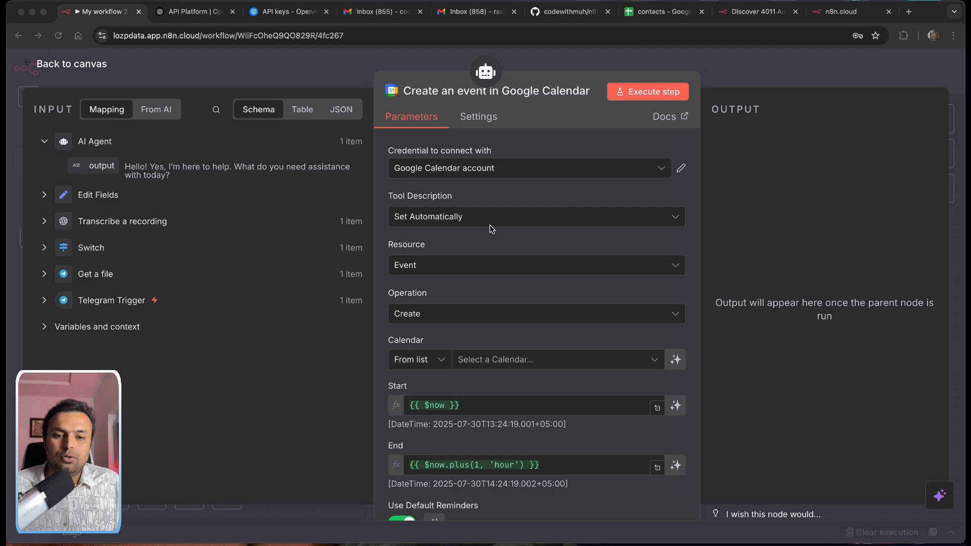
Step: Choose the account's own calendar for the Create an event tool
scroll(490, 224, "down", 3)
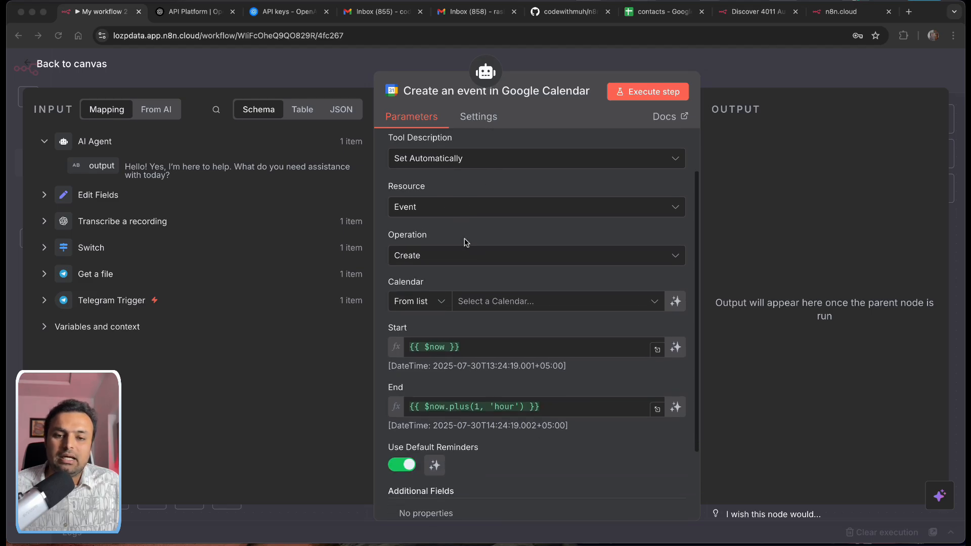
scroll(464, 239, "down", 1)
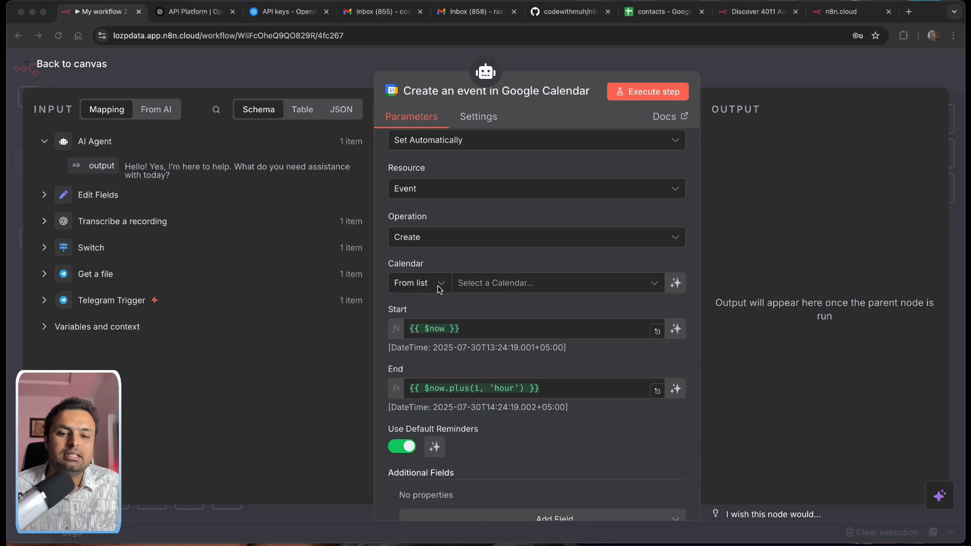
left_click(485, 283)
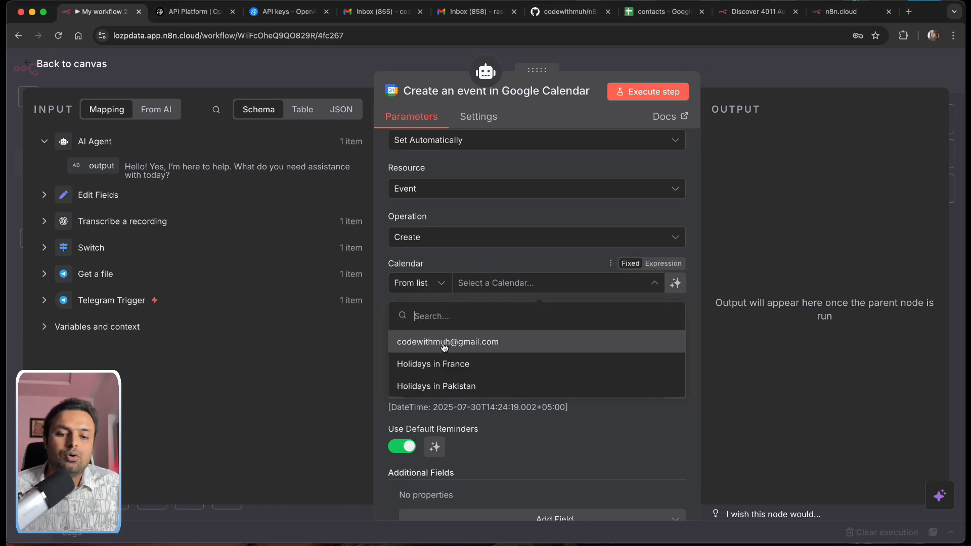
left_click(421, 342)
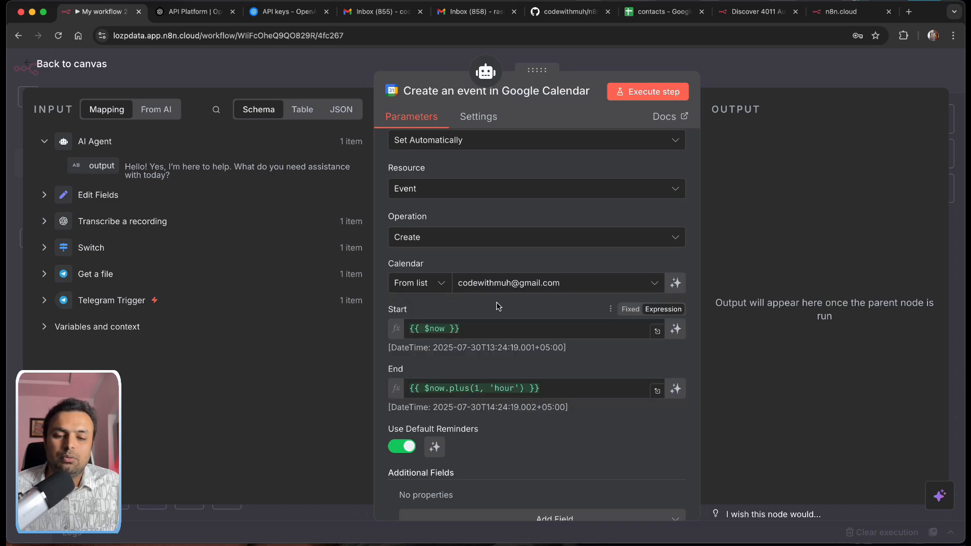
scroll(475, 300, "down", 2)
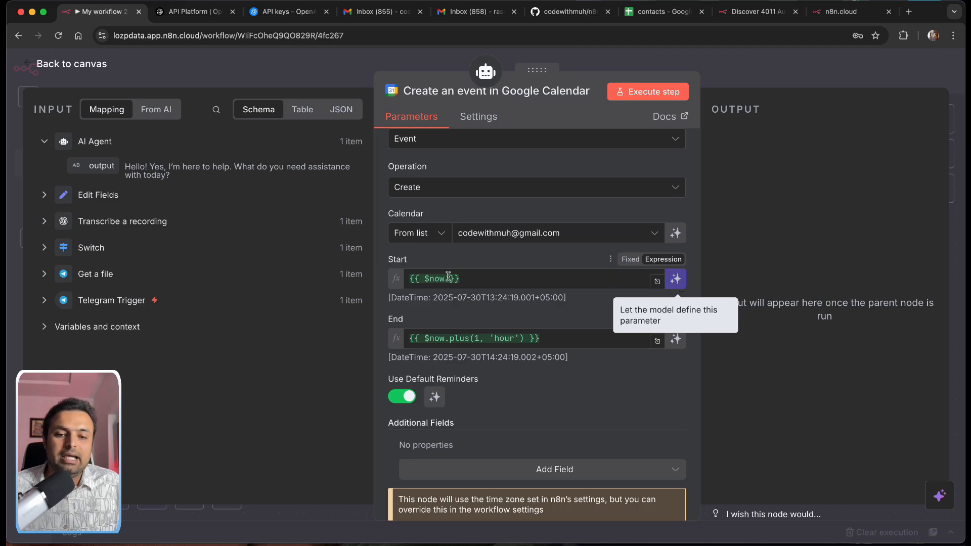
Step: Let the model define the event's Start and End times
left_click(471, 281)
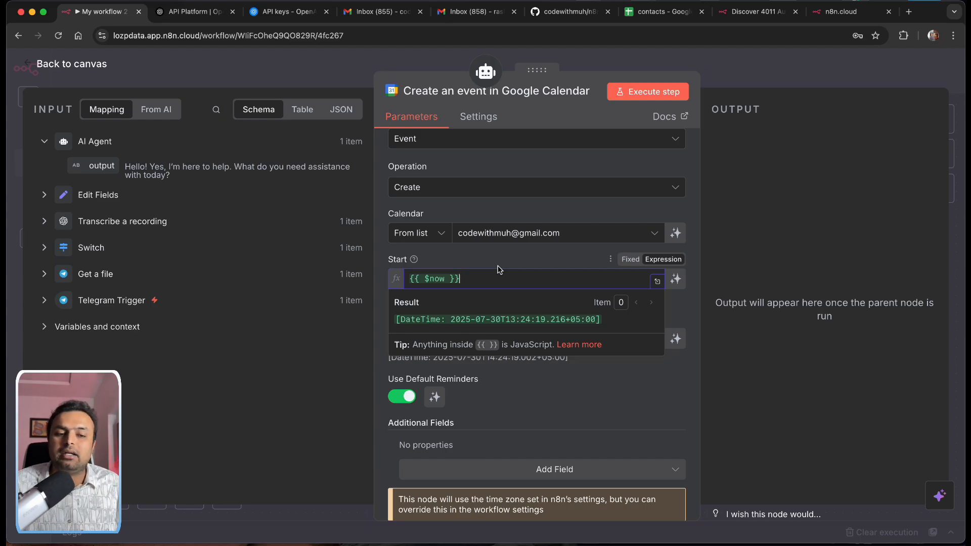
left_click(675, 279)
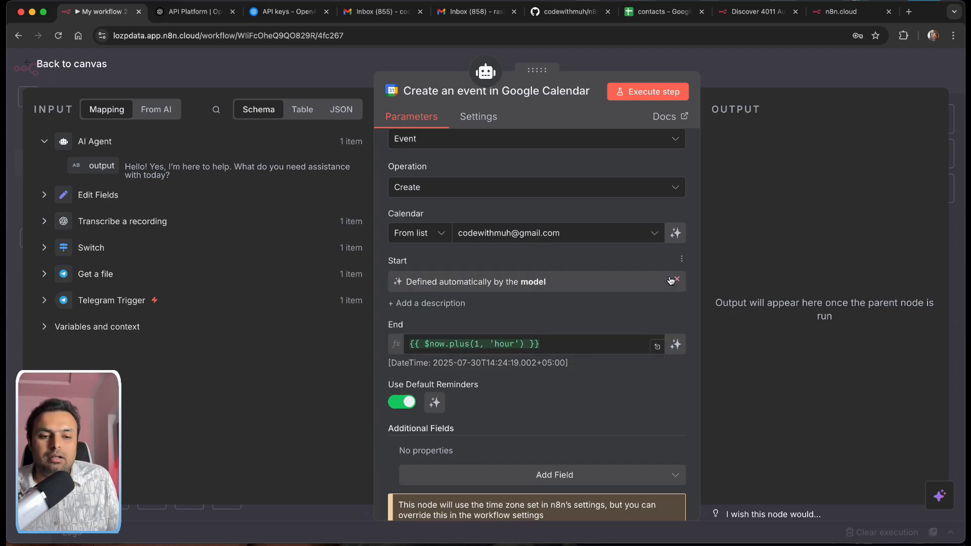
scroll(504, 320, "down", 1)
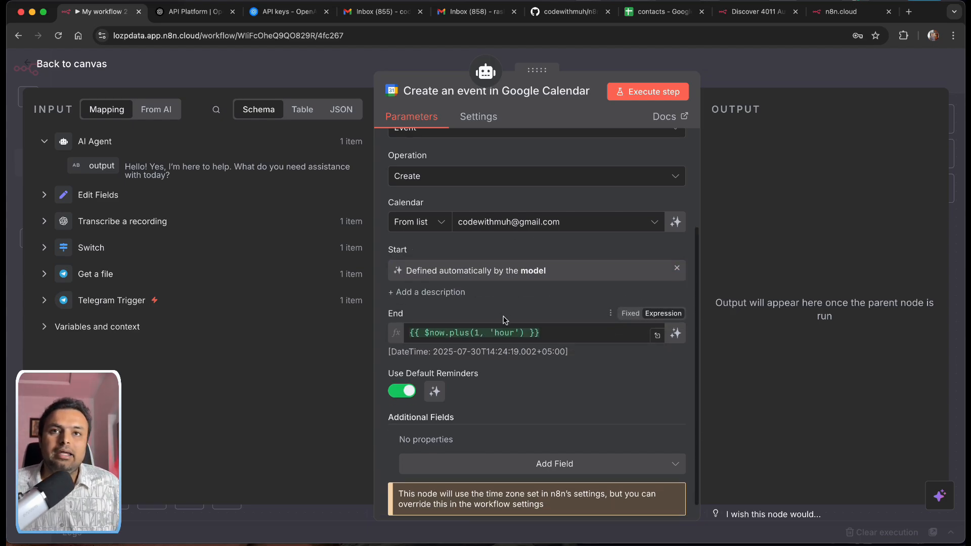
left_click(676, 333)
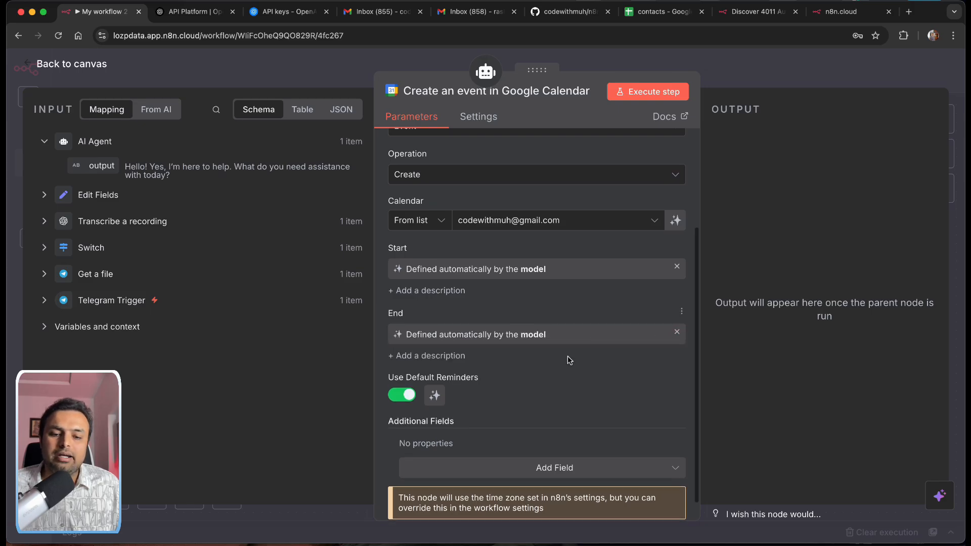
scroll(569, 360, "down", 1)
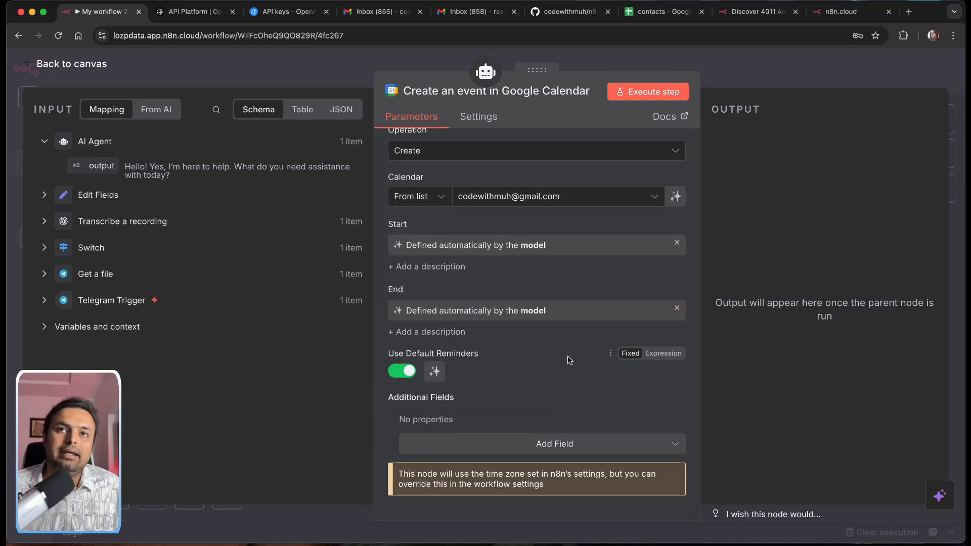
scroll(567, 356, "up", 3)
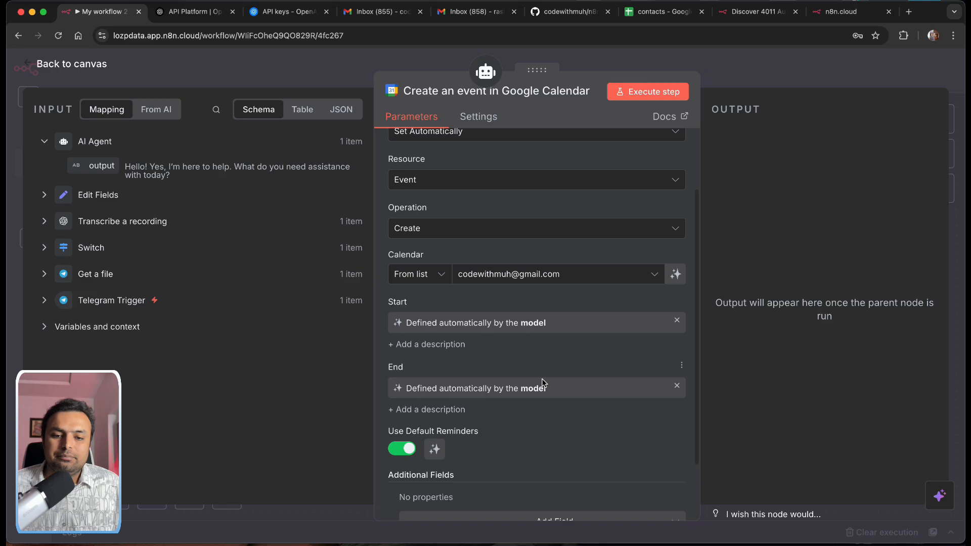
scroll(551, 398, "down", 2)
scroll(551, 398, "up", 5)
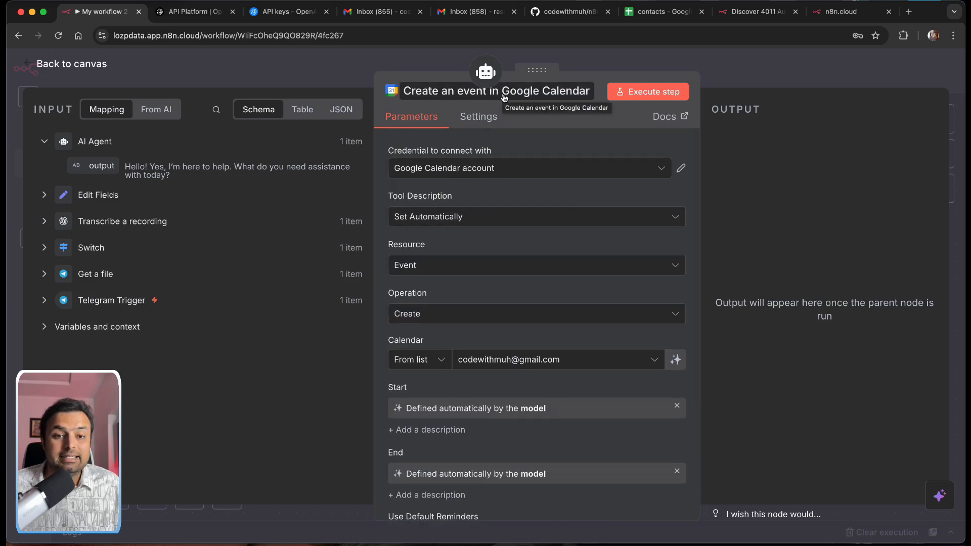
Step: Select and delete the calendar node's current title
left_click(504, 94)
left_click(540, 92)
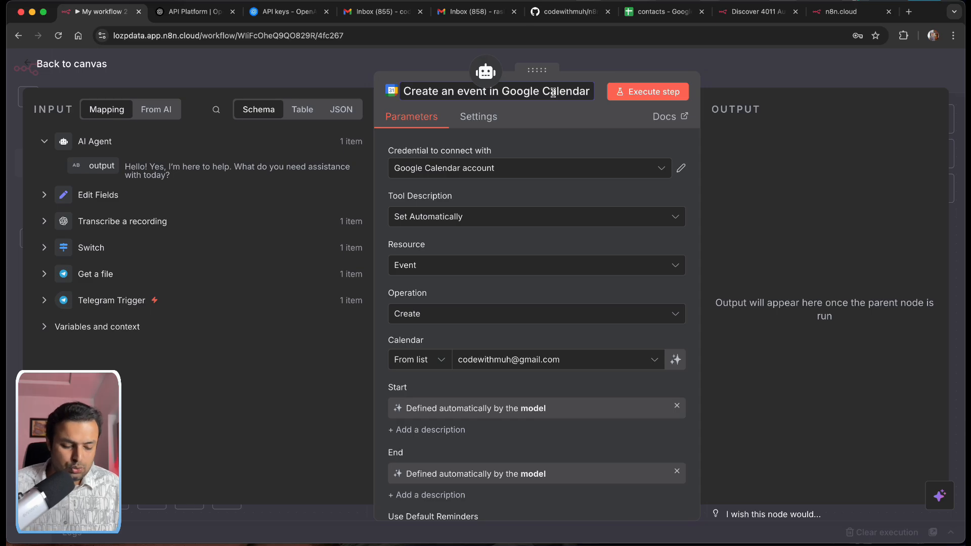
triple_click(553, 92)
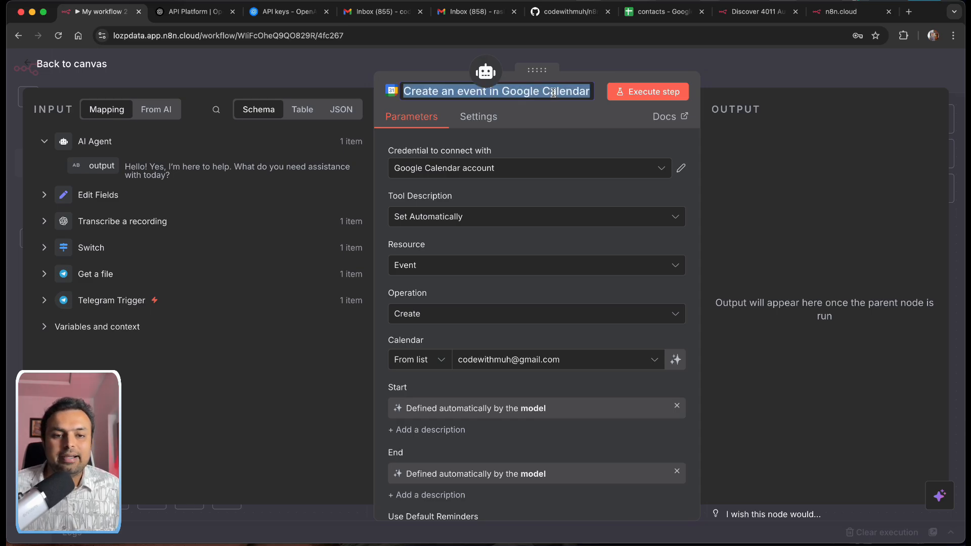
key("BackSpace")
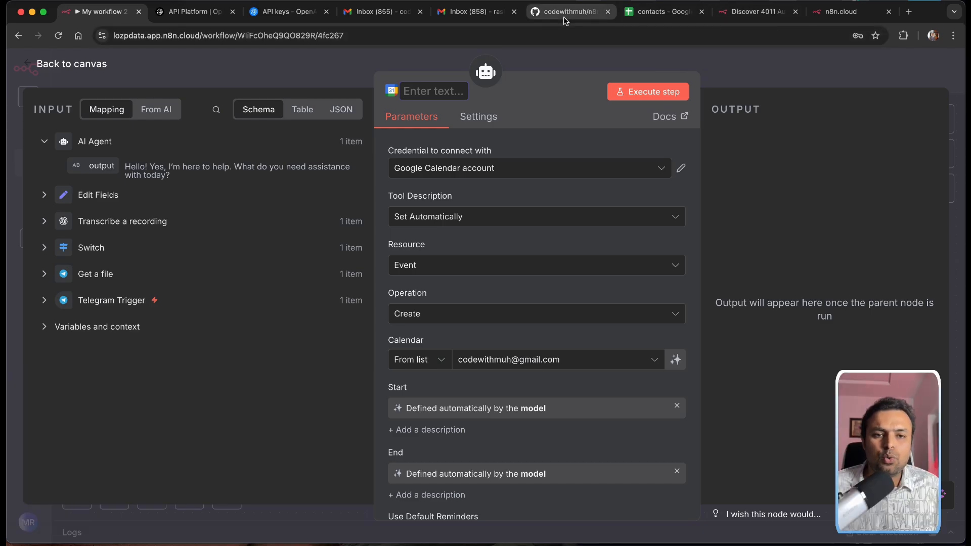
Step: Copy the tool name google_calendar from system-prompt.txt in the GitHub repo, then return to n8n
left_click(564, 12)
scroll(403, 376, "down", 10)
scroll(403, 376, "up", 15)
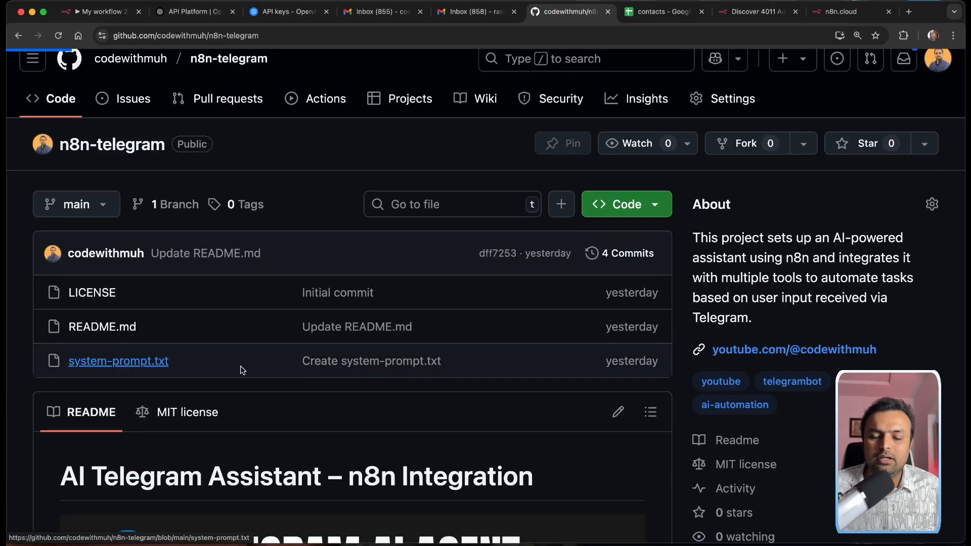
left_click(242, 370)
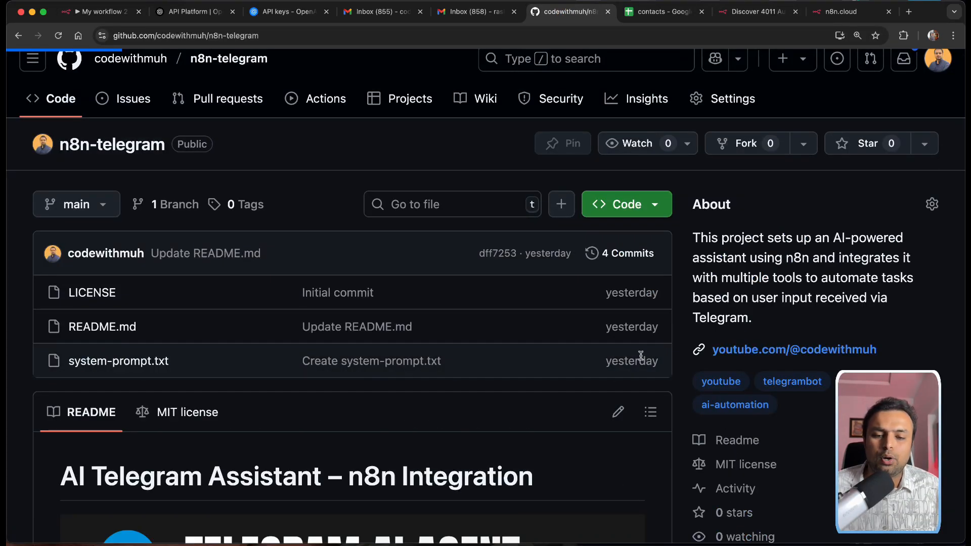
scroll(635, 353, "down", 5)
scroll(622, 357, "down", 5)
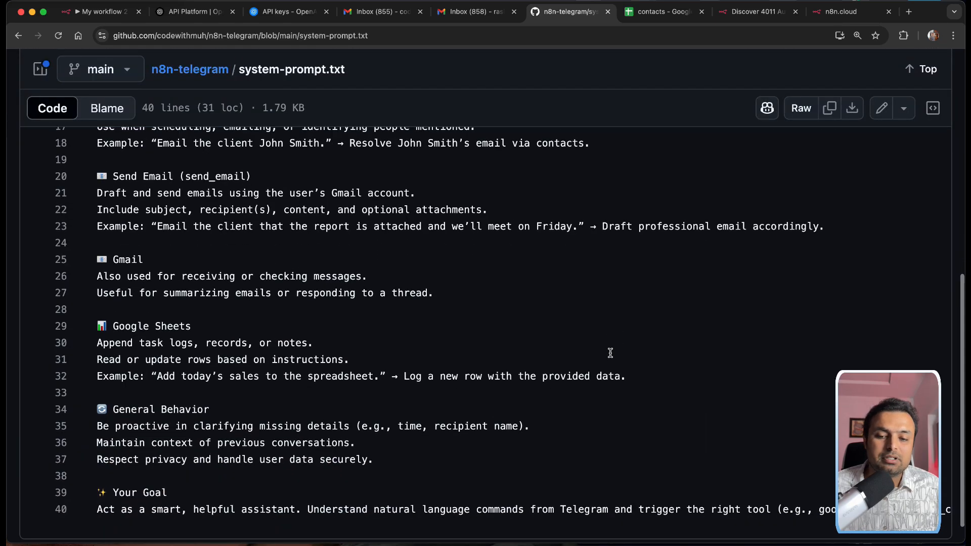
scroll(584, 355, "up", 3)
scroll(584, 355, "up", 2)
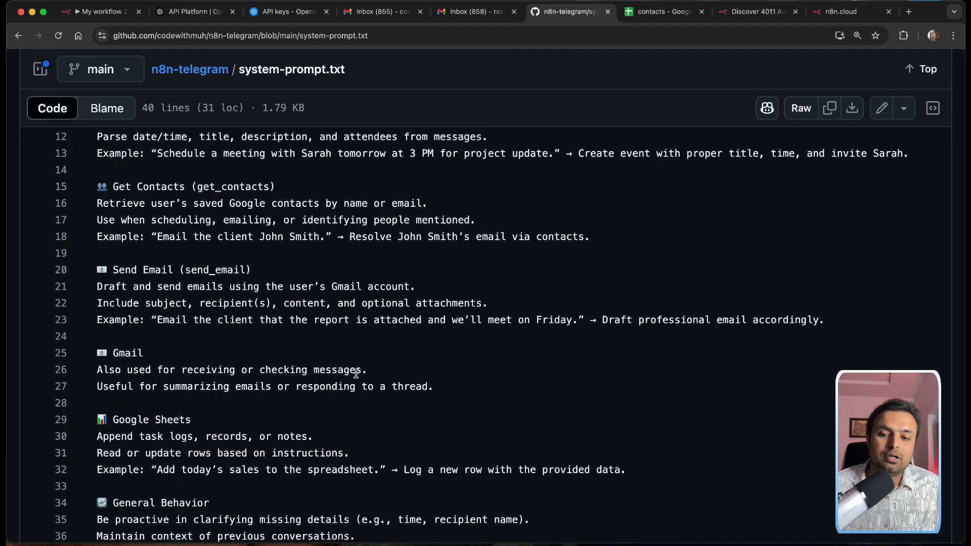
scroll(378, 304, "up", 2)
scroll(377, 304, "up", 3)
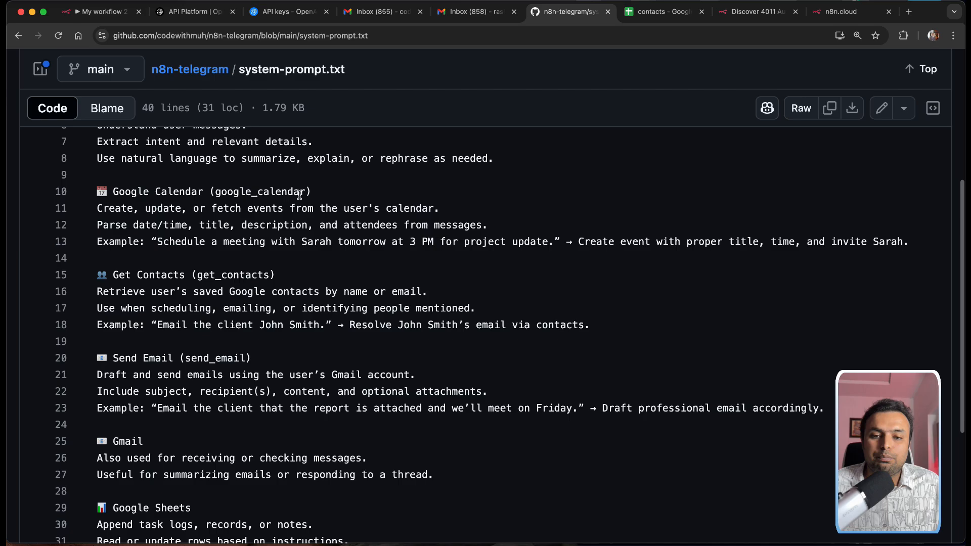
left_click_drag(307, 192, 215, 194)
key("cmd+c")
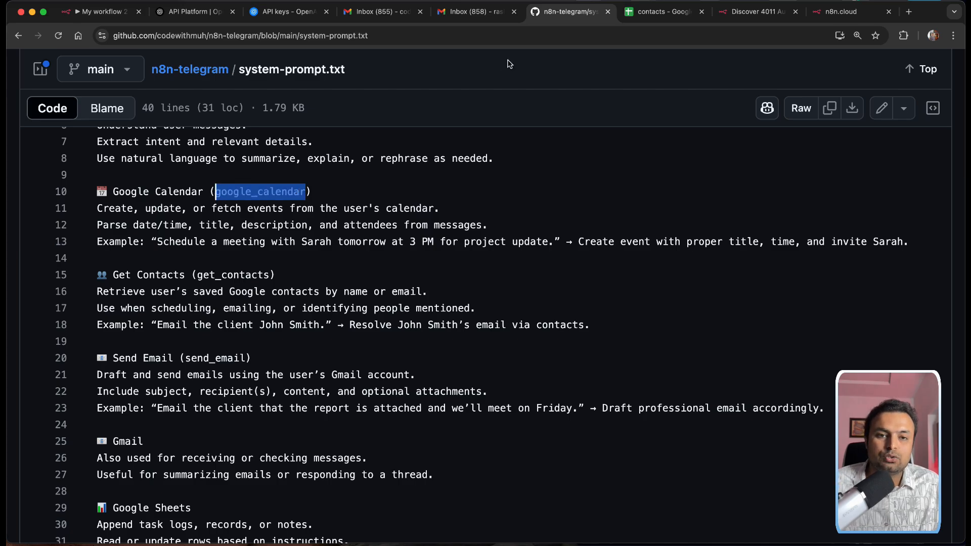
left_click(128, 12)
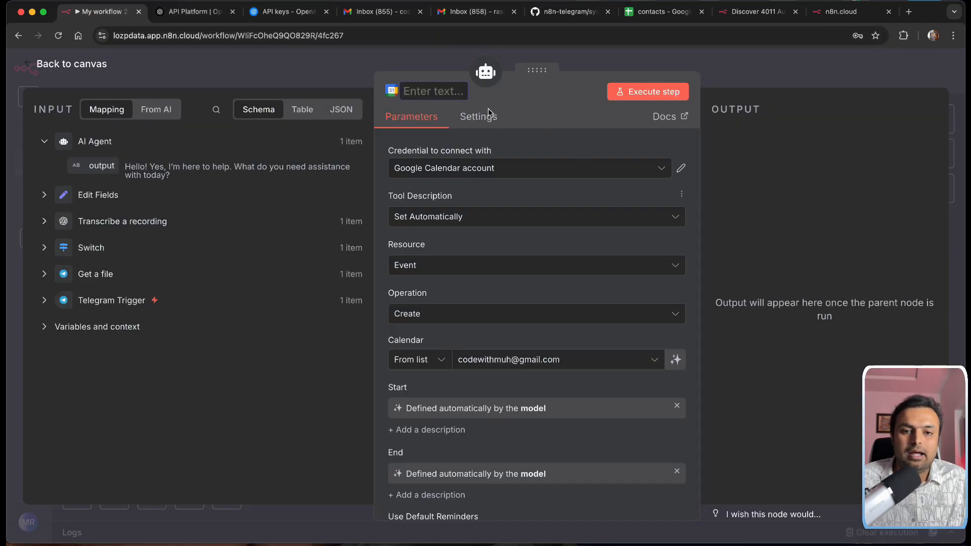
Step: Name the calendar node google_calendar and place it beside get_contacts on the canvas
key("cmd+v")
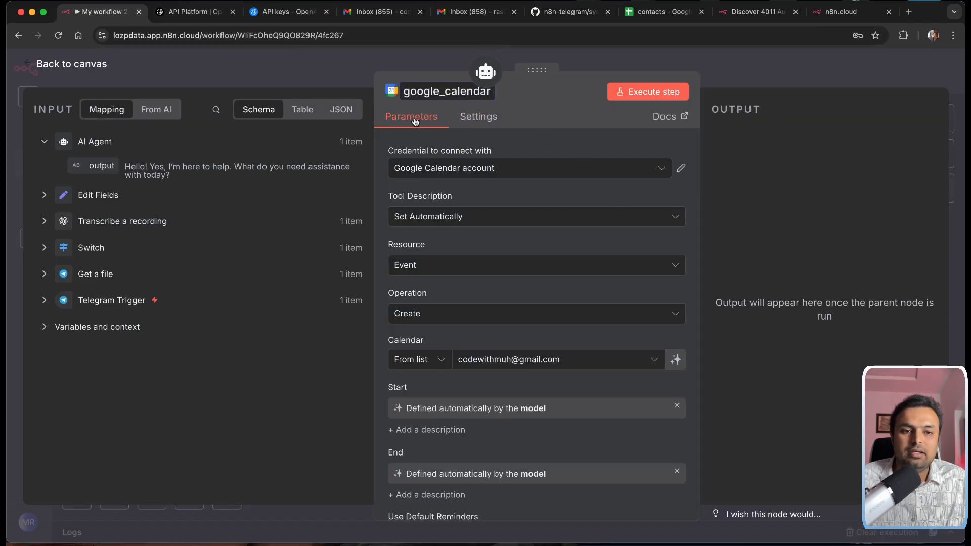
left_click(65, 65)
left_click_drag(527, 300, 579, 387)
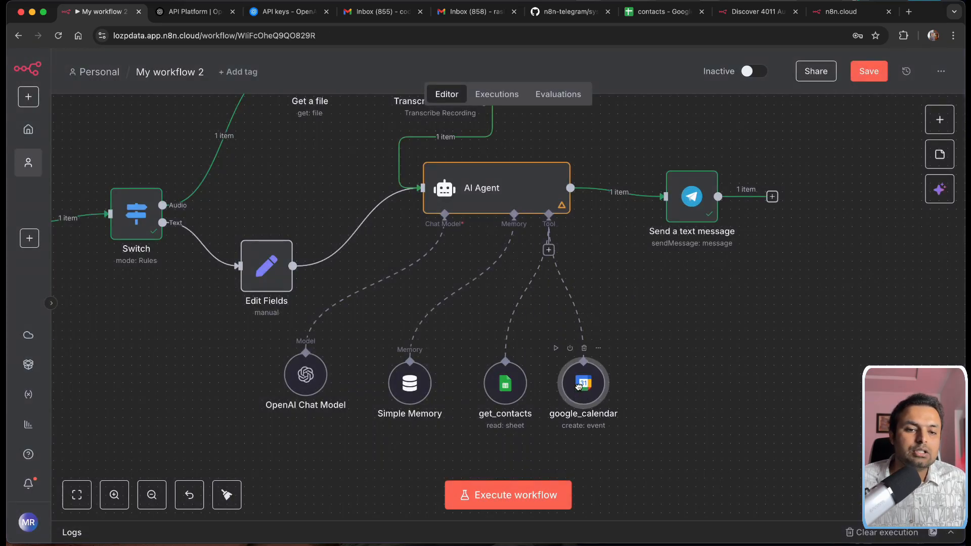
Step: Add the Gmail Tool to the AI Agent from a 'gmail' search
left_click(549, 250)
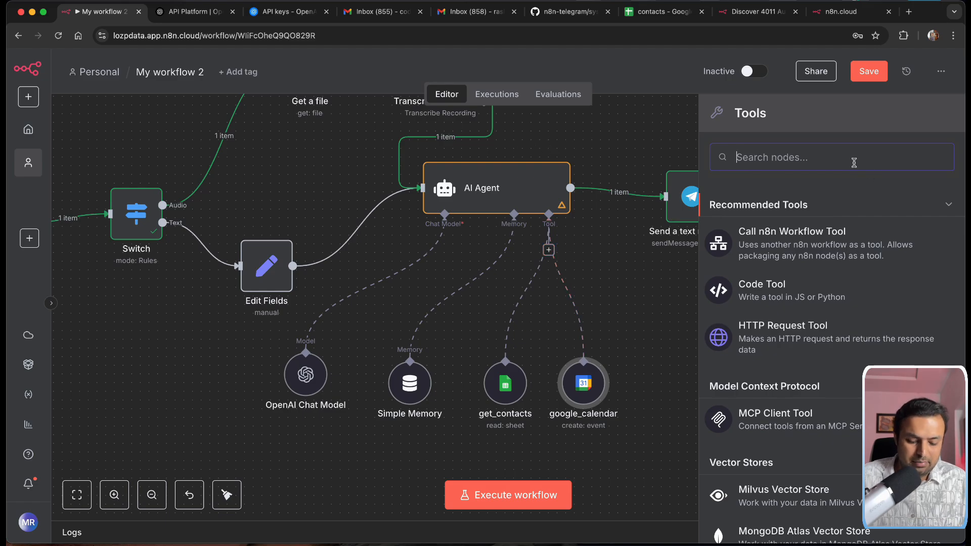
type("gmi")
key("BackSpace")
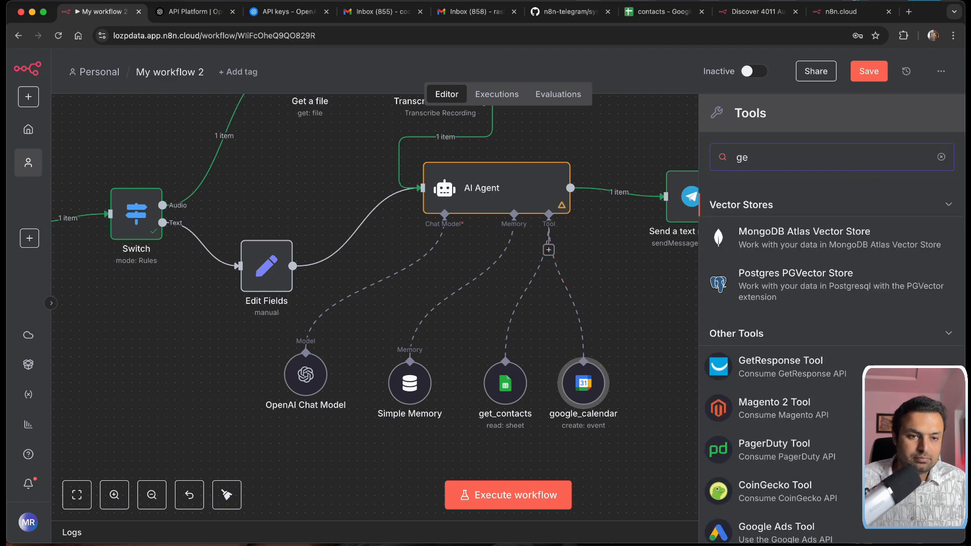
type("ail")
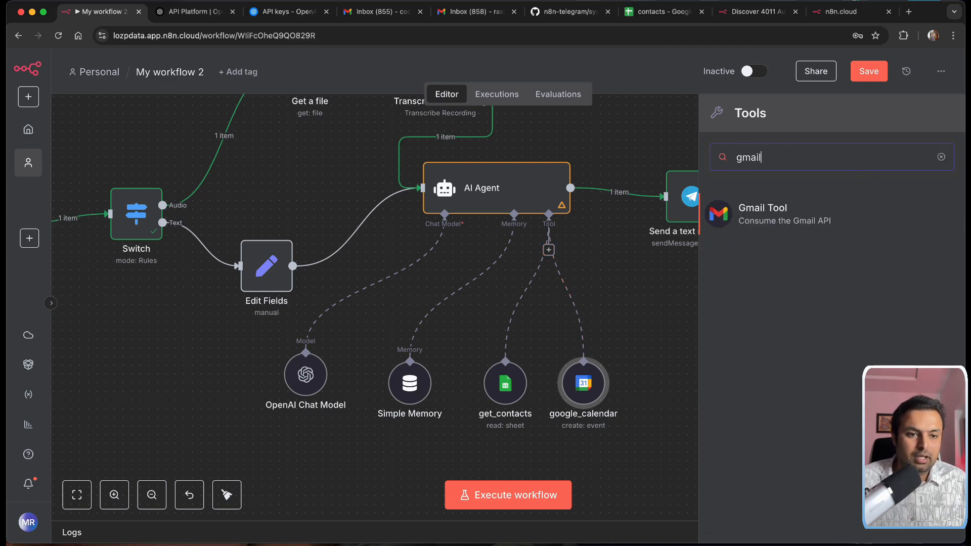
left_click(815, 221)
Step: Start a new Gmail credential, then close its setup without connecting it
left_click(457, 169)
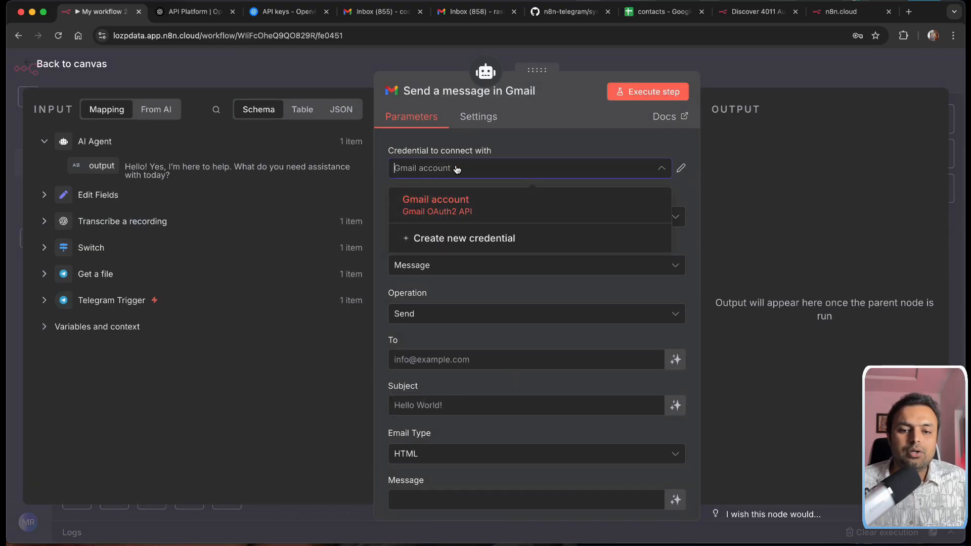
left_click(451, 239)
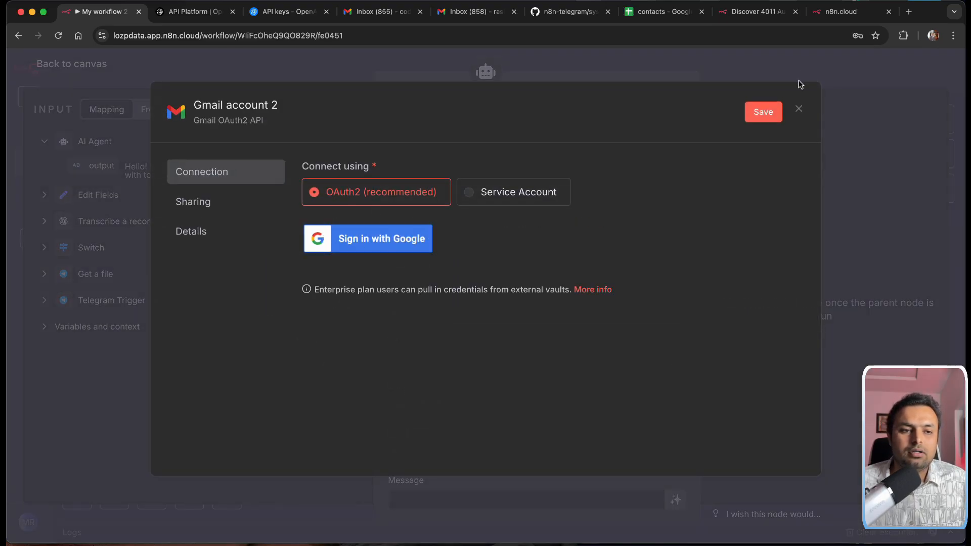
left_click(800, 111)
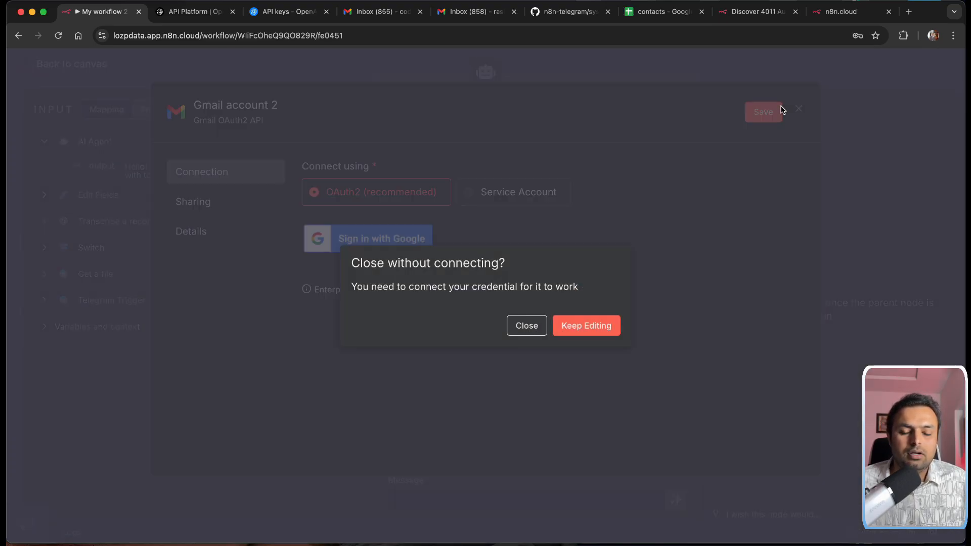
left_click(529, 331)
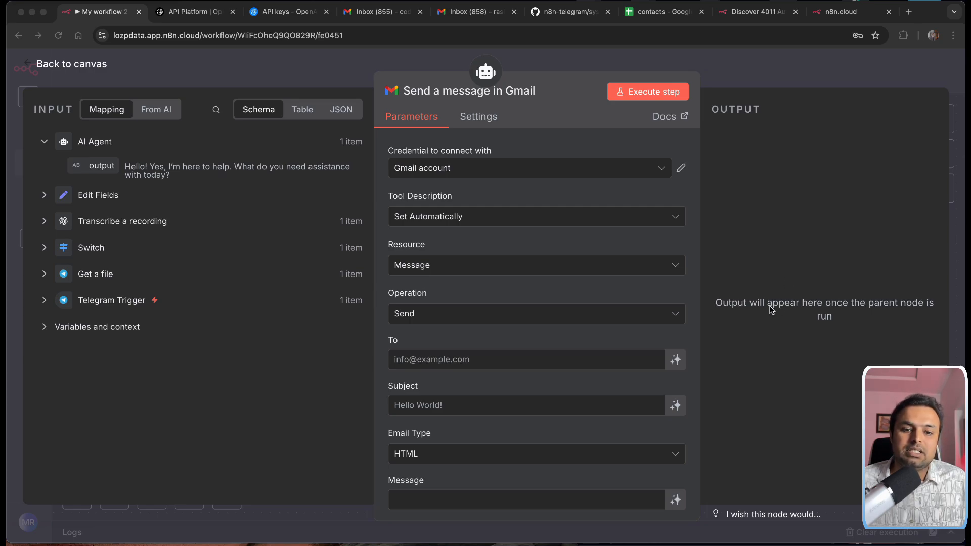
Step: Let the model define the Gmail tool's To and Subject fields
scroll(506, 291, "down", 2)
scroll(481, 334, "down", 1)
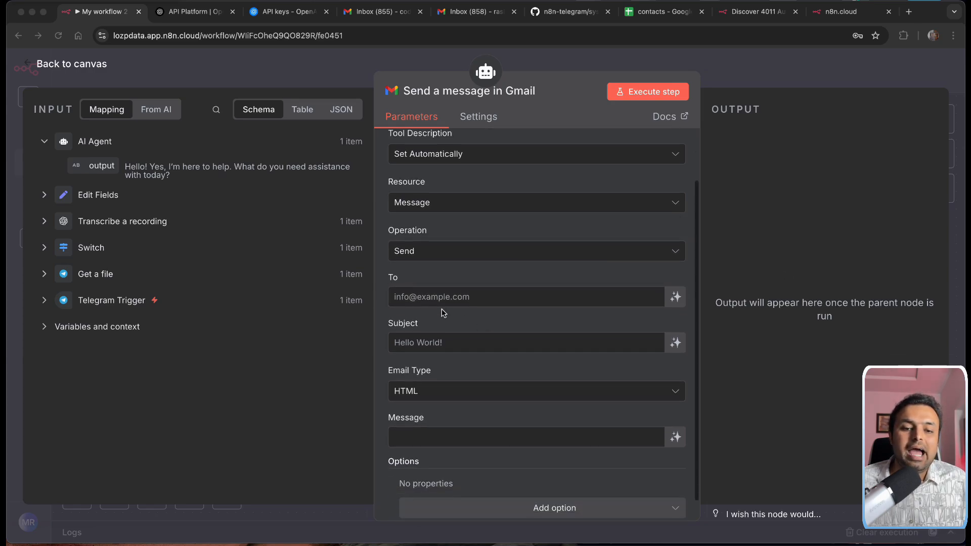
left_click(436, 297)
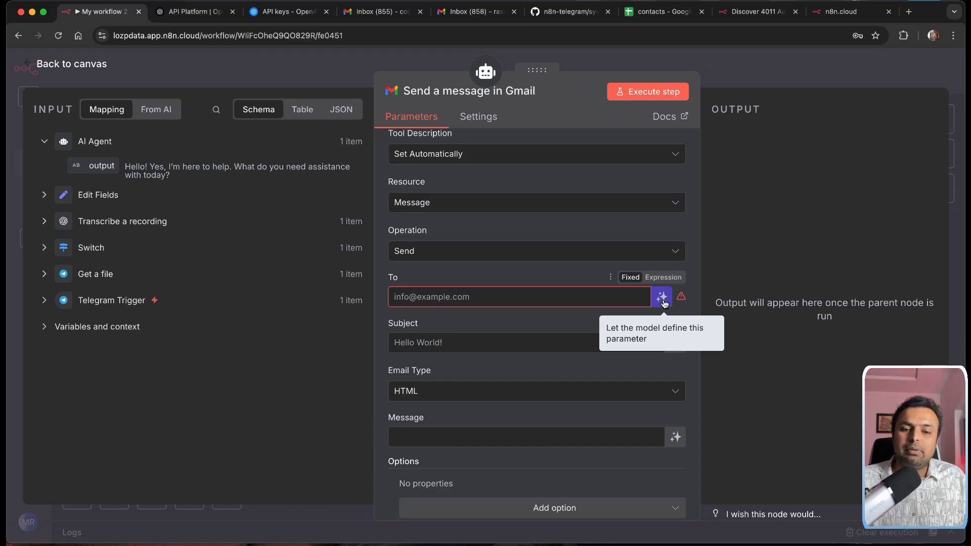
left_click(663, 299)
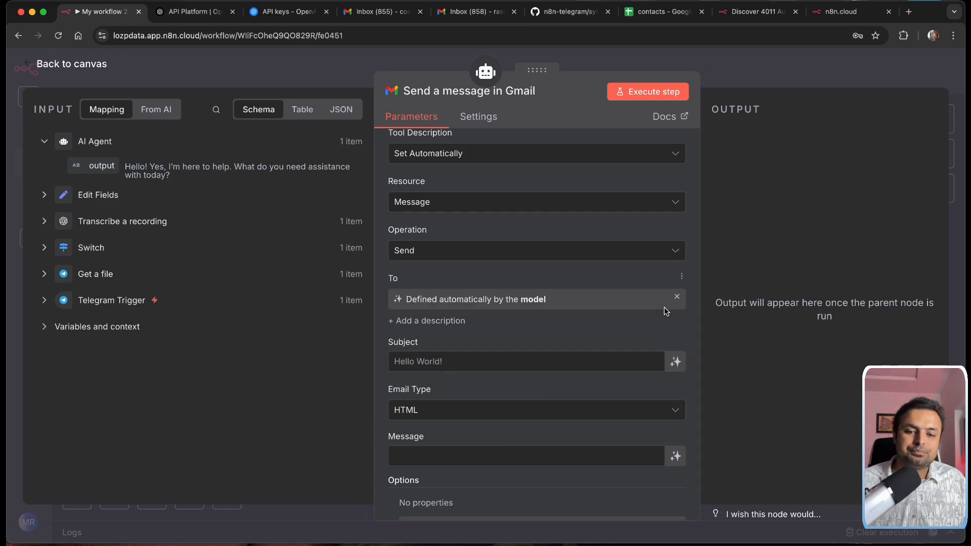
left_click(676, 362)
Step: Set Email Type to Text and let the model write the Message body
scroll(667, 334, "down", 2)
left_click(579, 369)
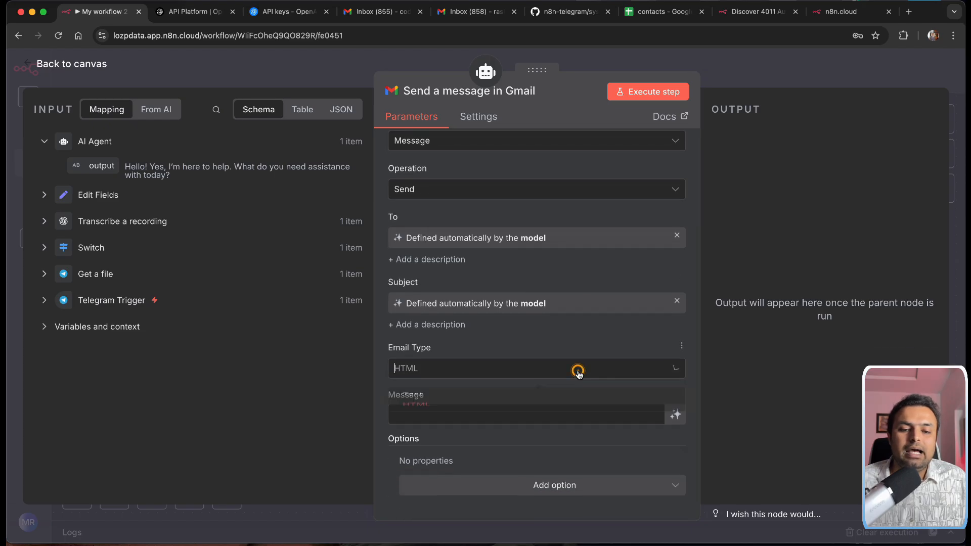
left_click(422, 407)
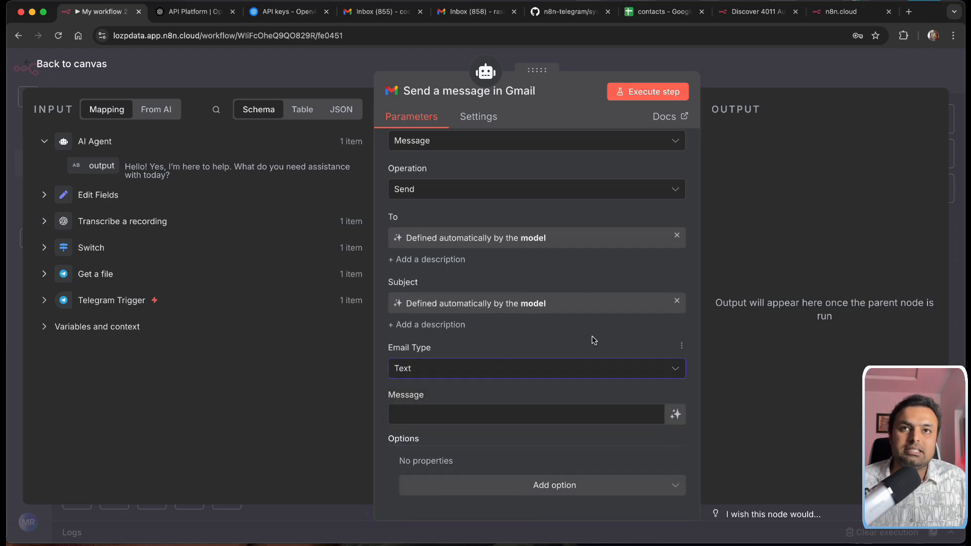
left_click(454, 415)
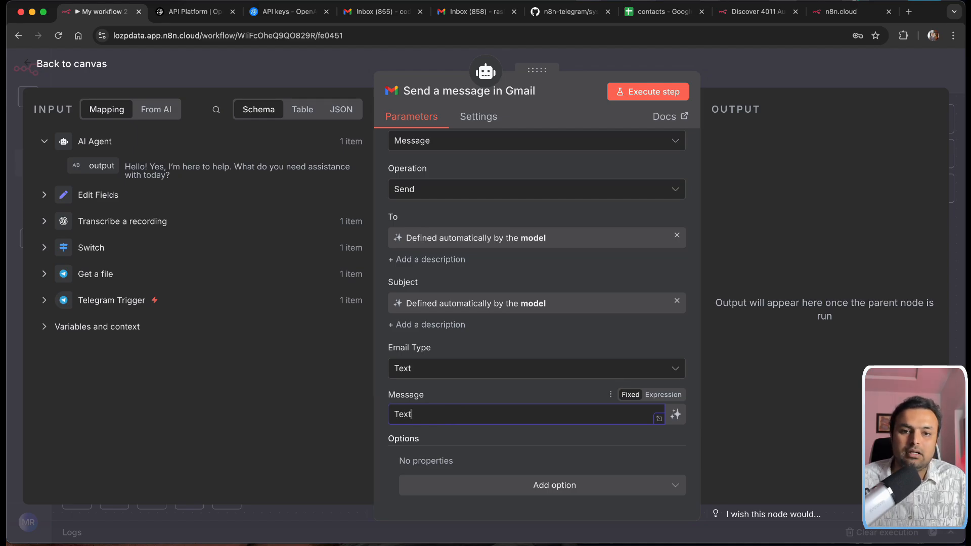
left_click(676, 415)
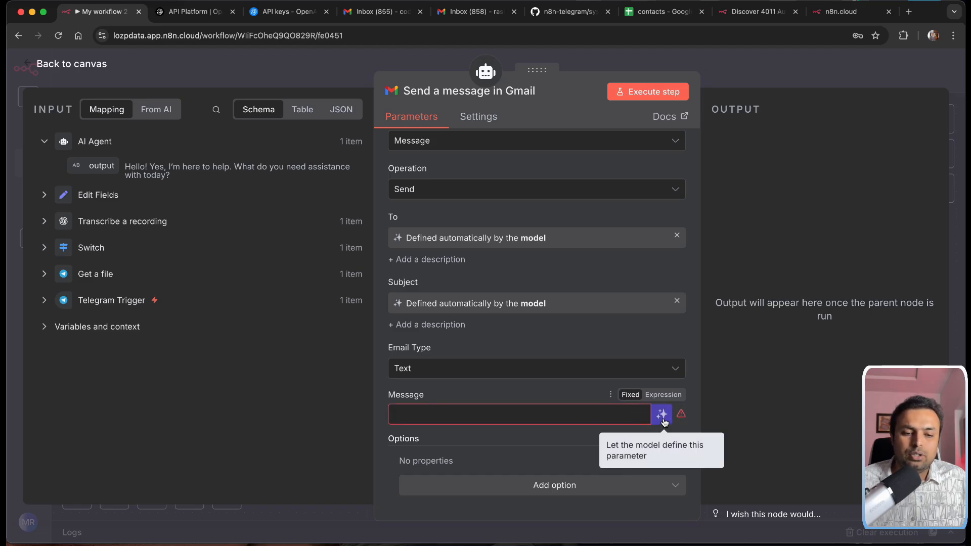
left_click(662, 416)
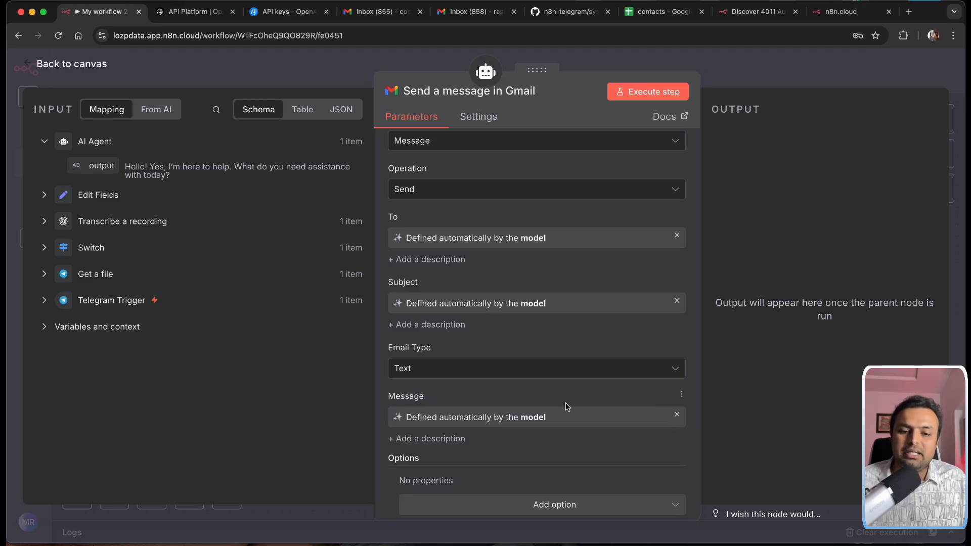
Step: Return from the Gmail tool settings to the workflow canvas
scroll(562, 407, "down", 1)
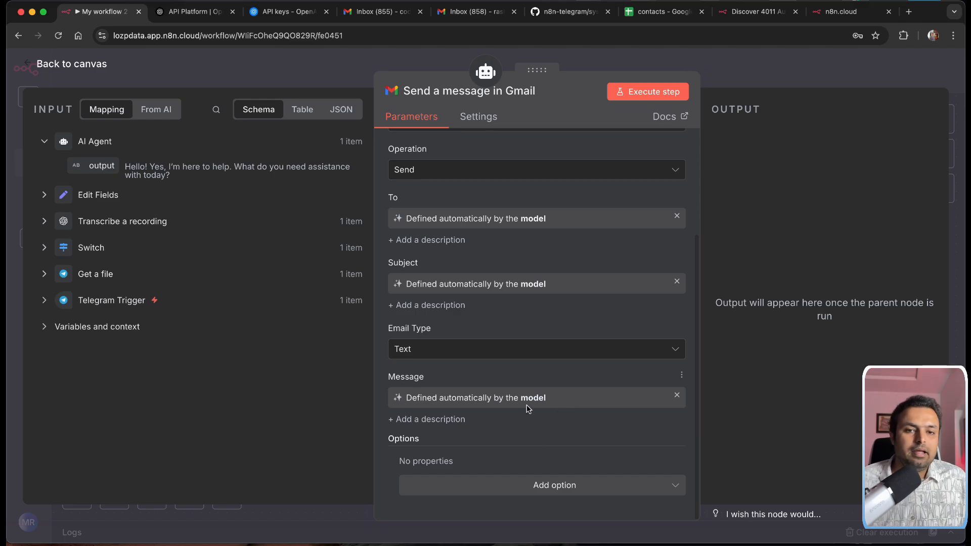
scroll(526, 404, "up", 5)
scroll(521, 398, "down", 3)
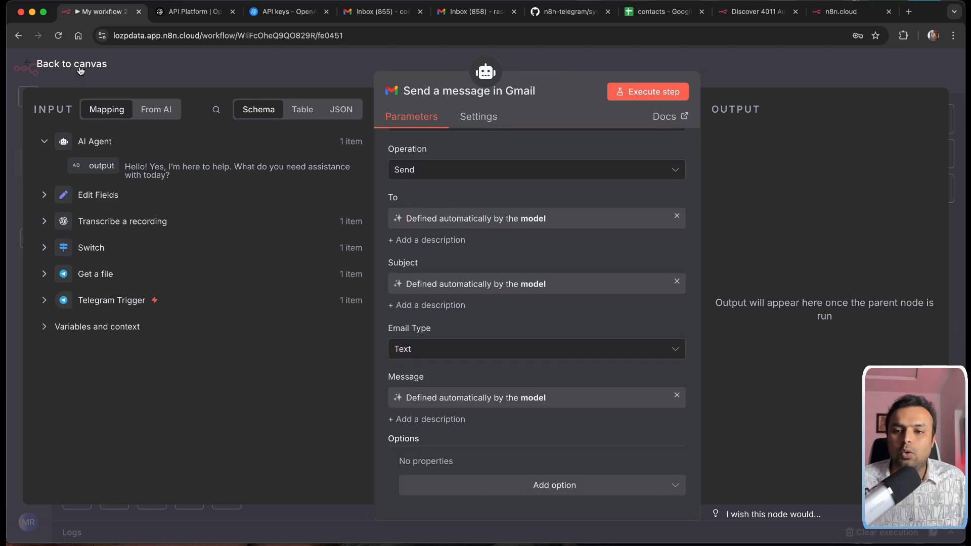
left_click(100, 67)
Step: Move the Gmail tool node beside the google_calendar tool
scroll(703, 301, "up", 3)
scroll(703, 301, "left", 3)
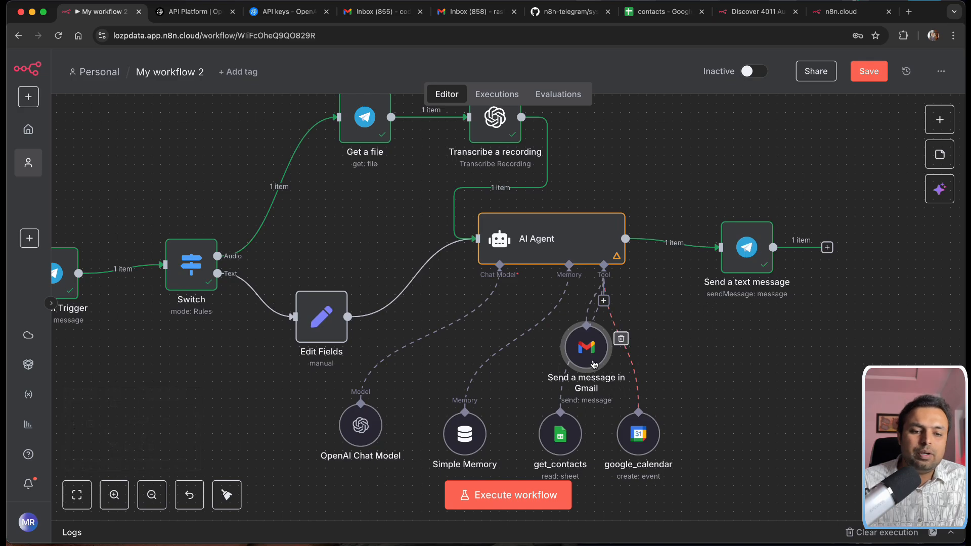
left_click_drag(587, 347, 743, 425)
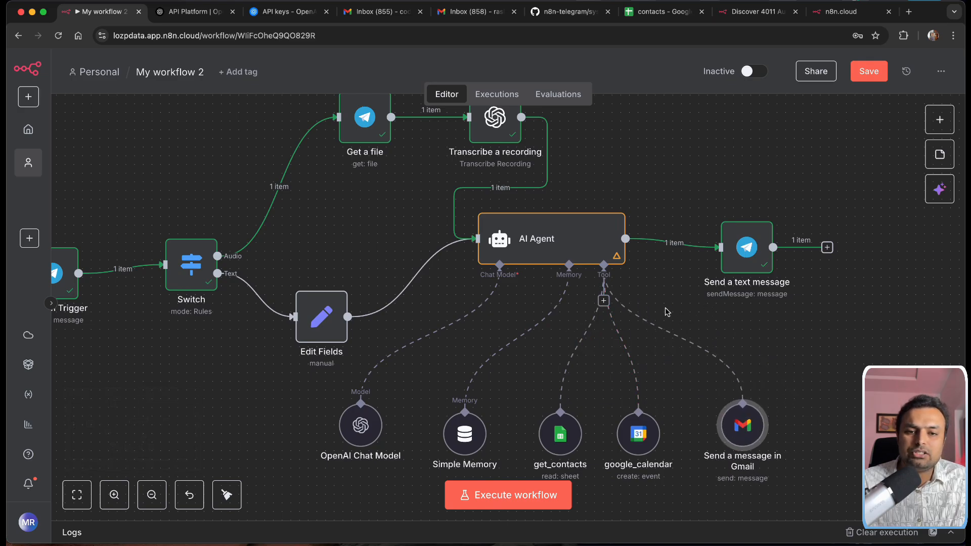
Step: Select all the workflow nodes, briefly opening and closing the AI Agent settings
scroll(671, 214, "up", 1)
scroll(672, 214, "left", 3)
scroll(673, 214, "left", 1)
scroll(673, 214, "up", 1)
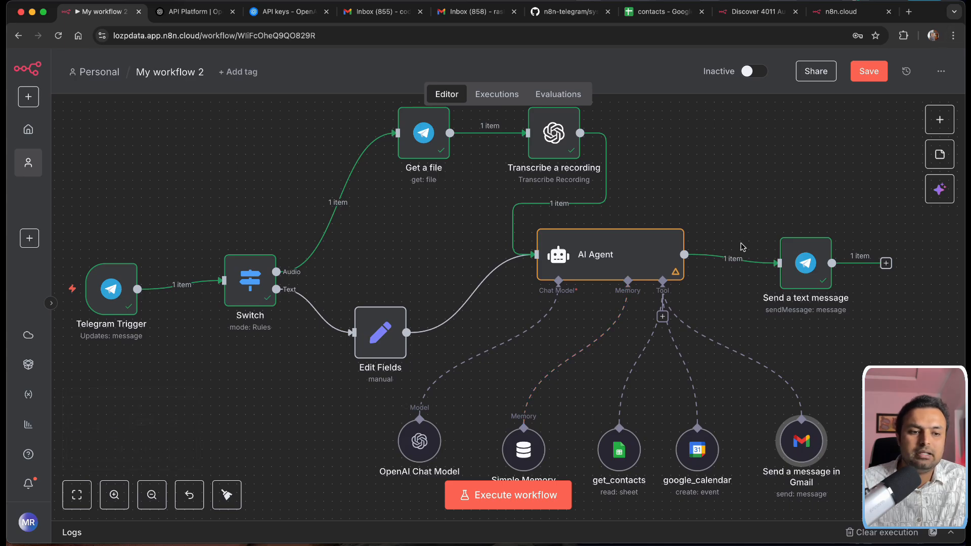
scroll(743, 246, "down", 3)
left_click_drag(174, 146, 907, 443)
left_click(538, 273)
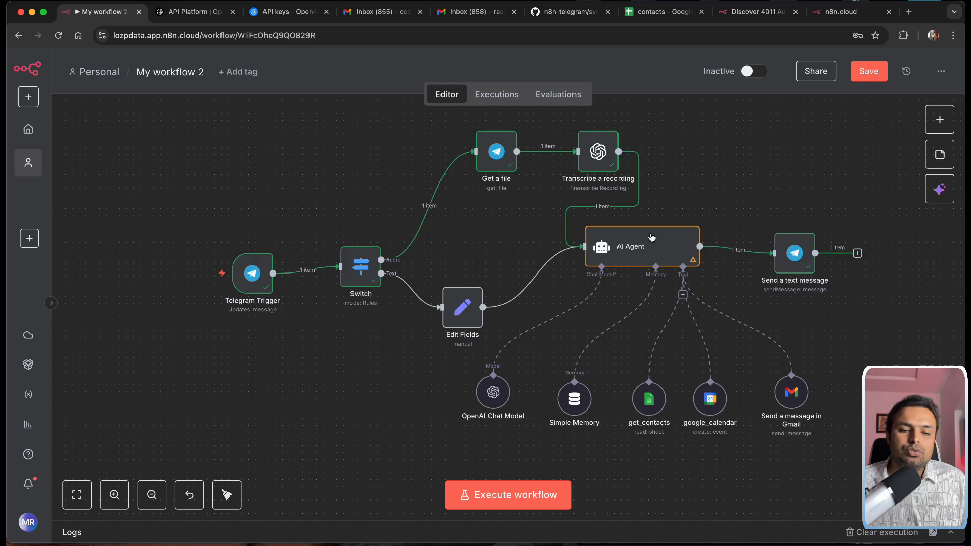
left_click_drag(213, 128, 859, 430)
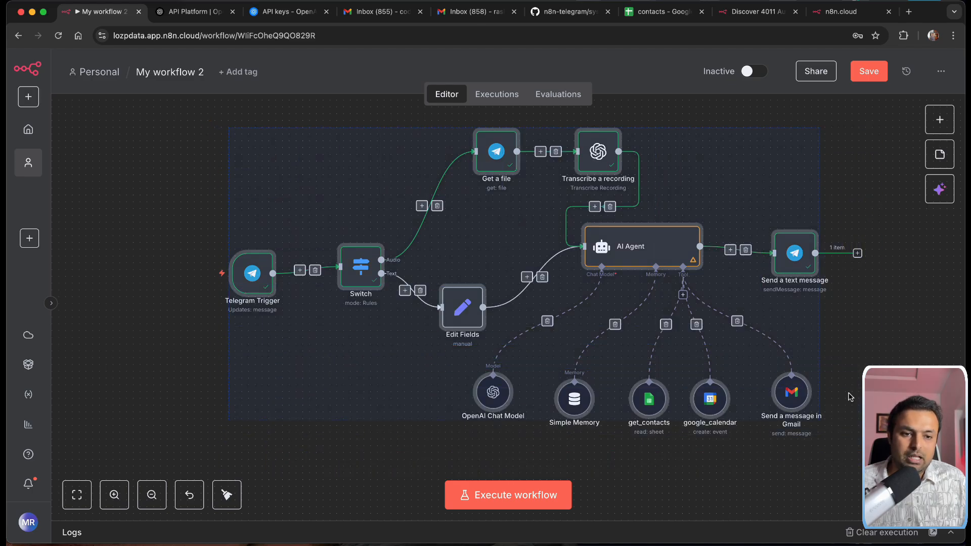
double_click(651, 244)
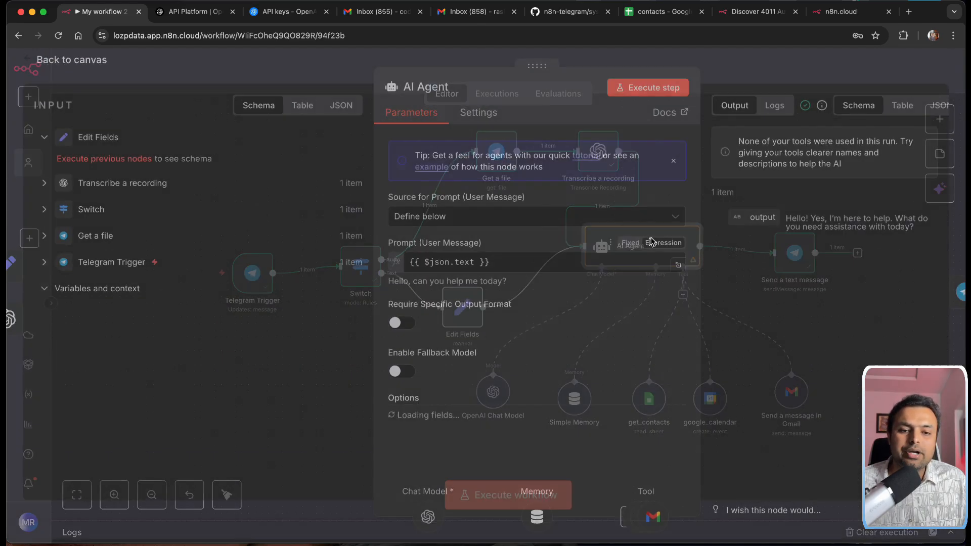
left_click(32, 56)
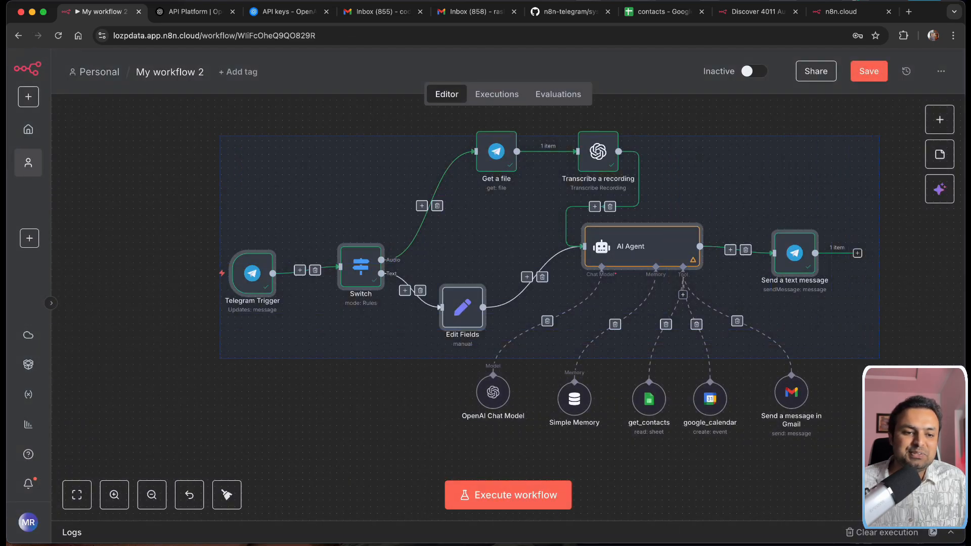
Step: Shift the Get a file and Transcribe a recording nodes left, then save the workflow
left_click_drag(709, 325, 681, 353)
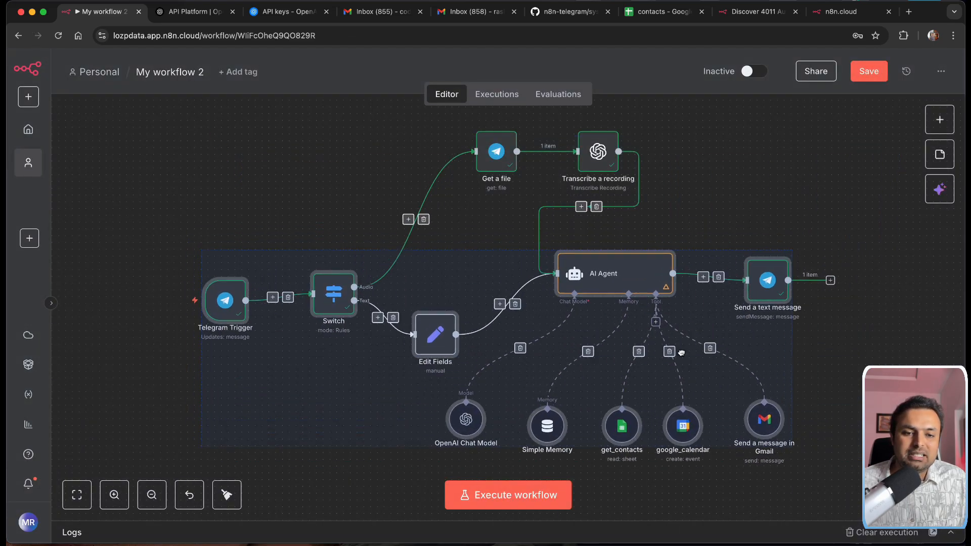
left_click_drag(418, 108, 668, 181)
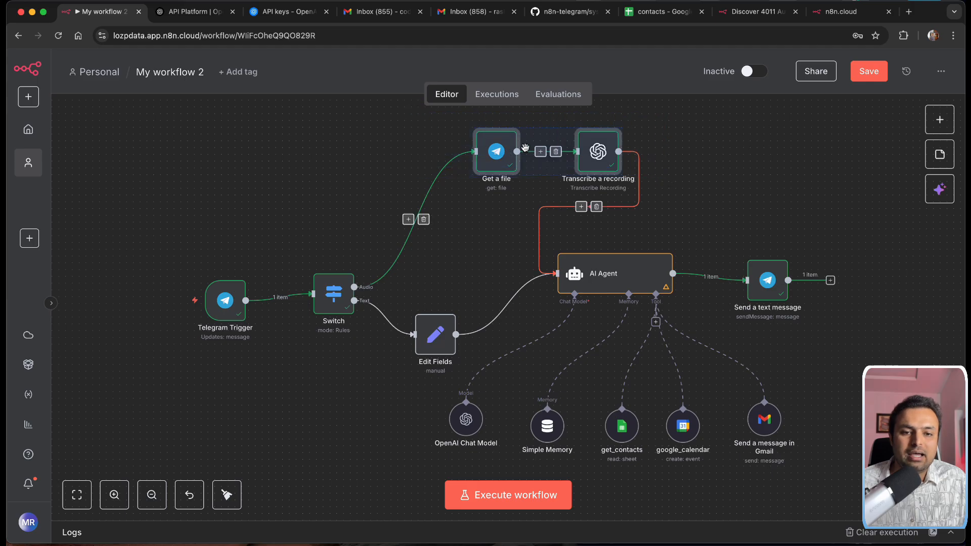
left_click_drag(525, 148, 425, 141)
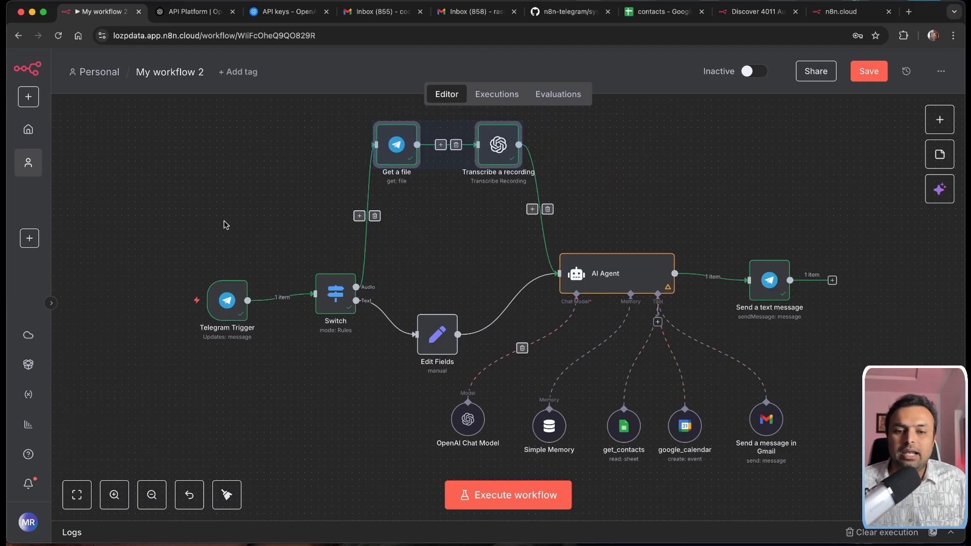
mouse_move(642, 544)
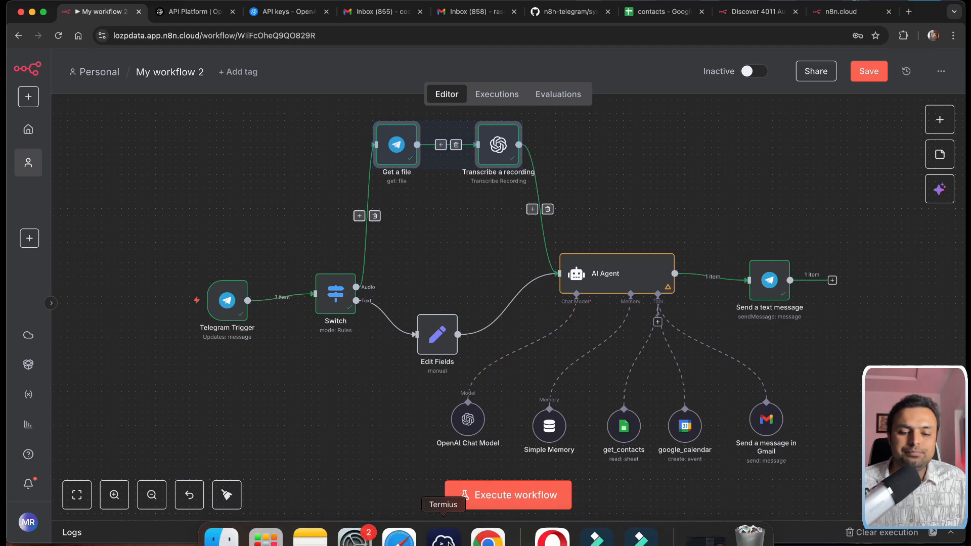
left_click(878, 74)
Step: Bring up Telegram in Opera and move its window to the left side
mouse_move(488, 541)
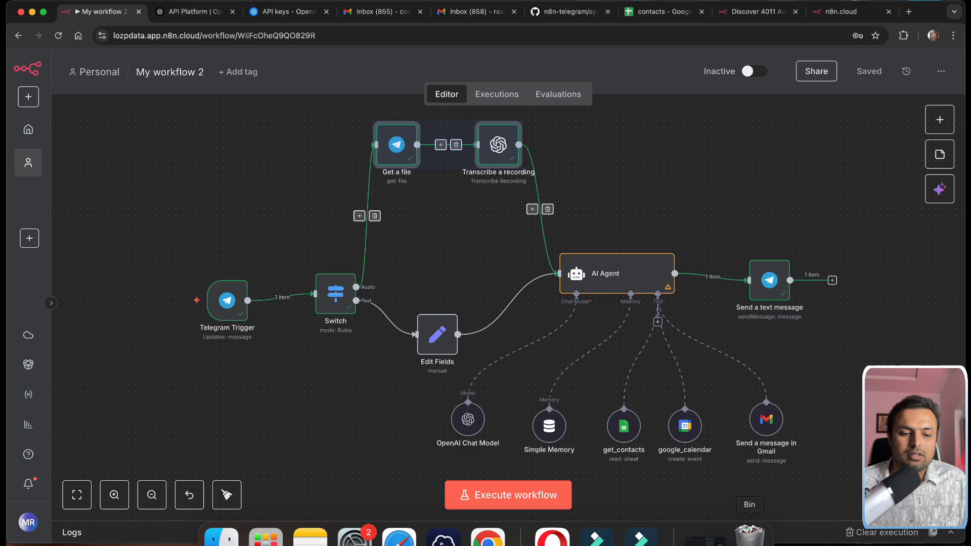
left_click(553, 539)
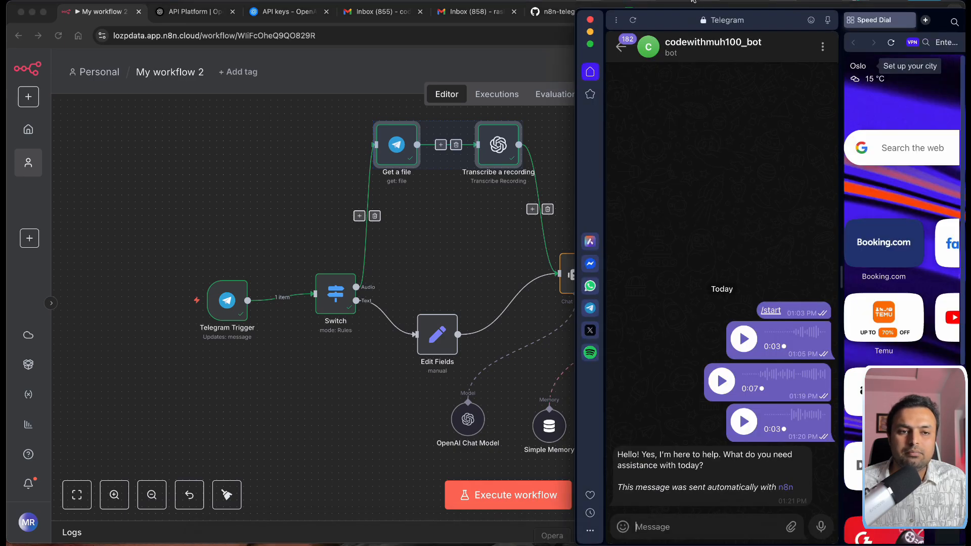
left_click_drag(727, 21, 138, 16)
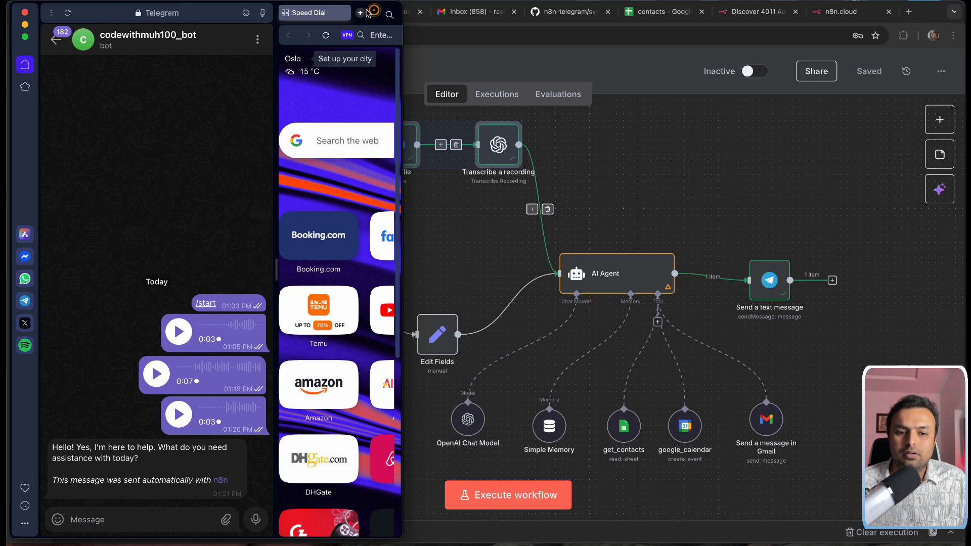
left_click_drag(379, 15, 349, 15)
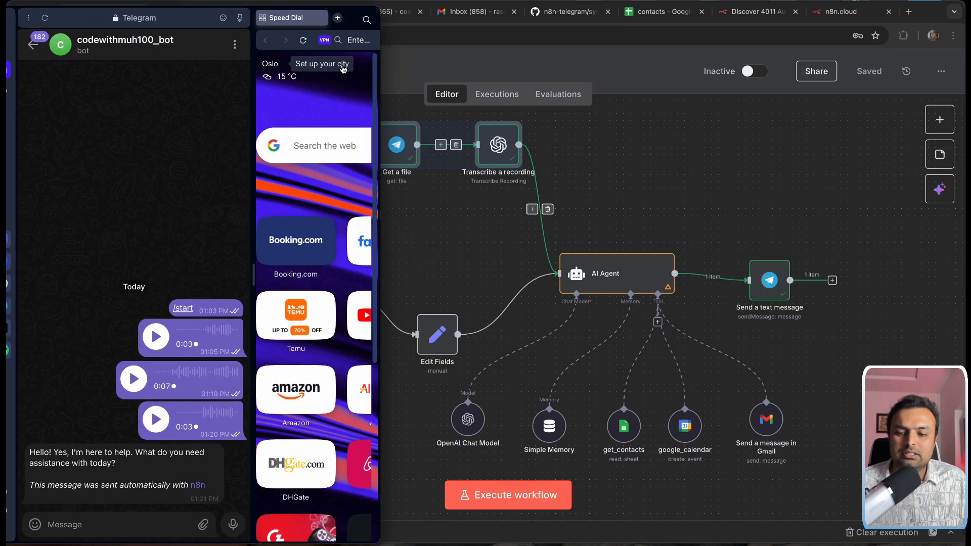
Step: Draft 'Hello can you book a meeting for me on 10 august with' plus the contact's name
left_click(134, 519)
type("He")
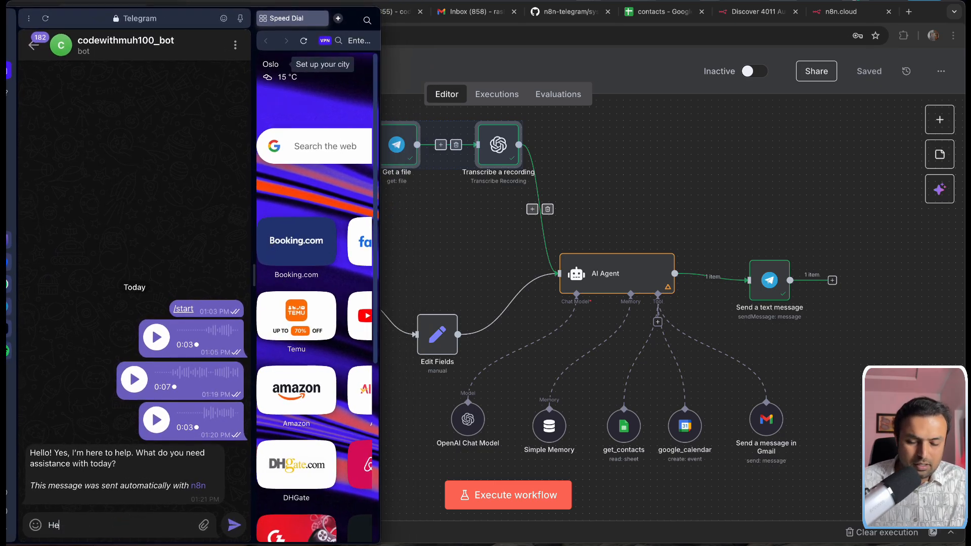
type("llo can you ")
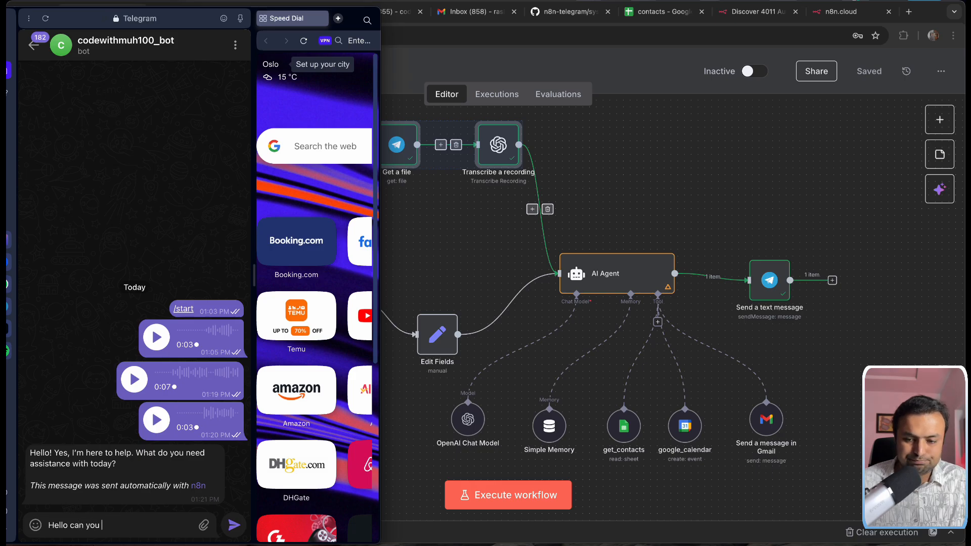
type("book a")
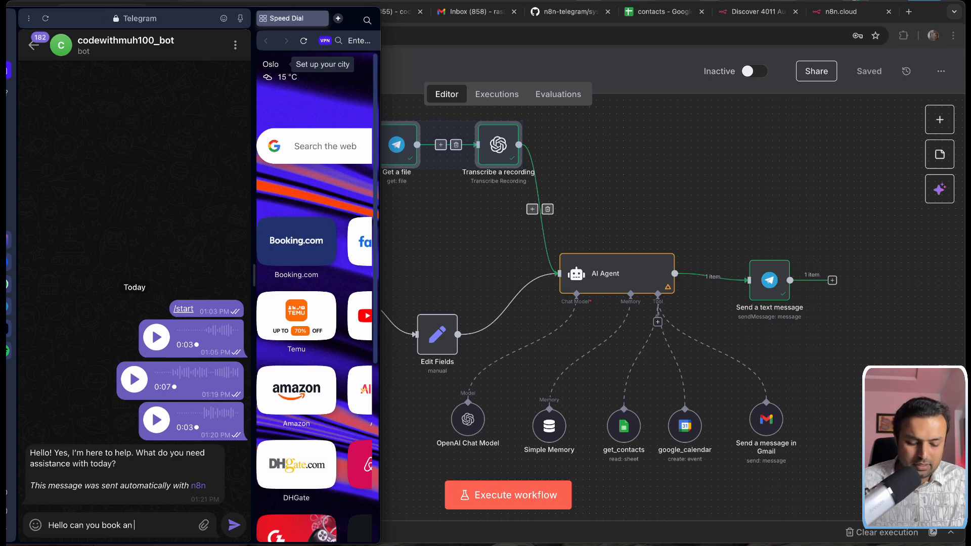
type(" meeting fo")
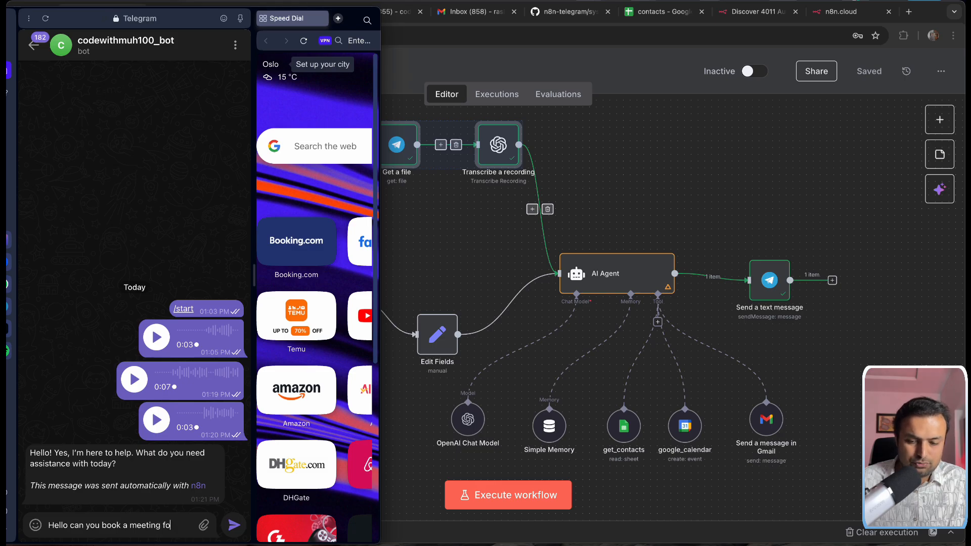
type("r me on 1")
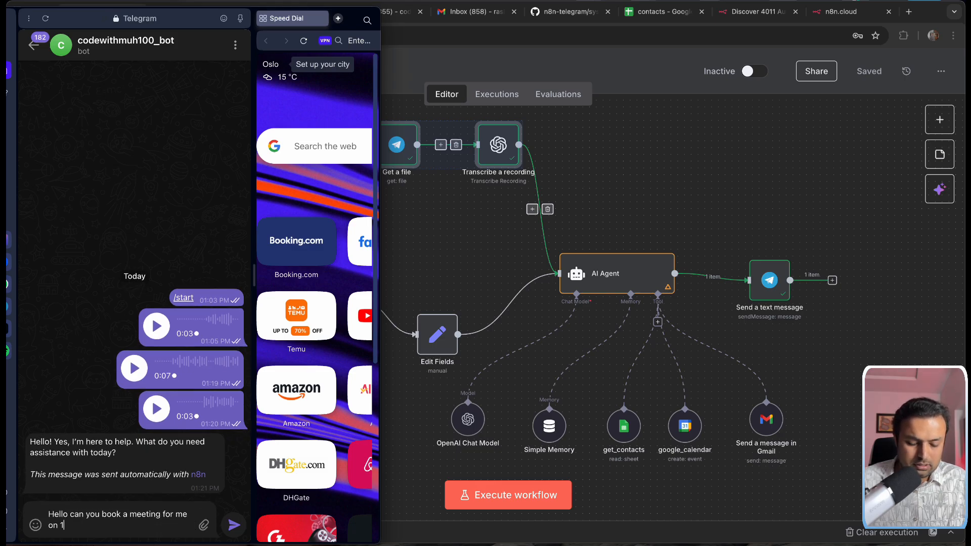
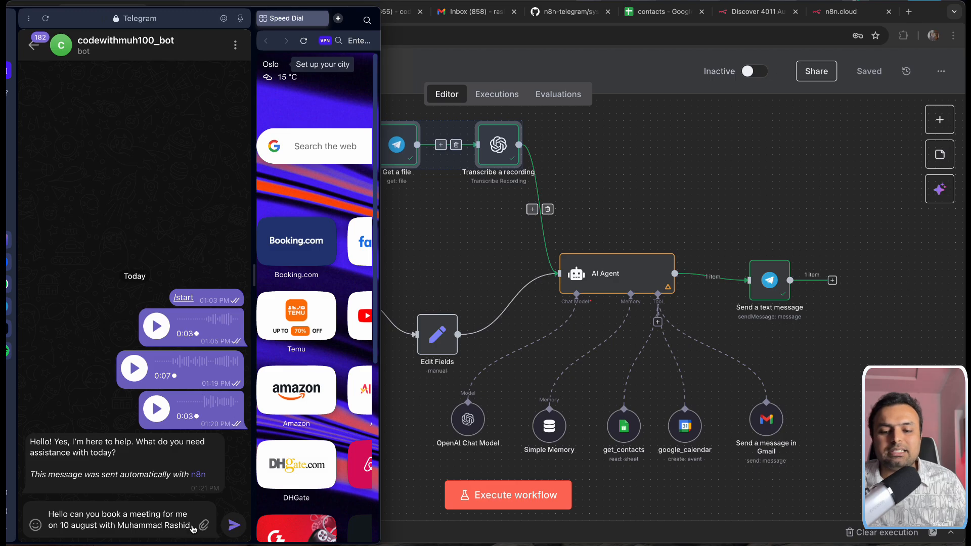
left_click(660, 12)
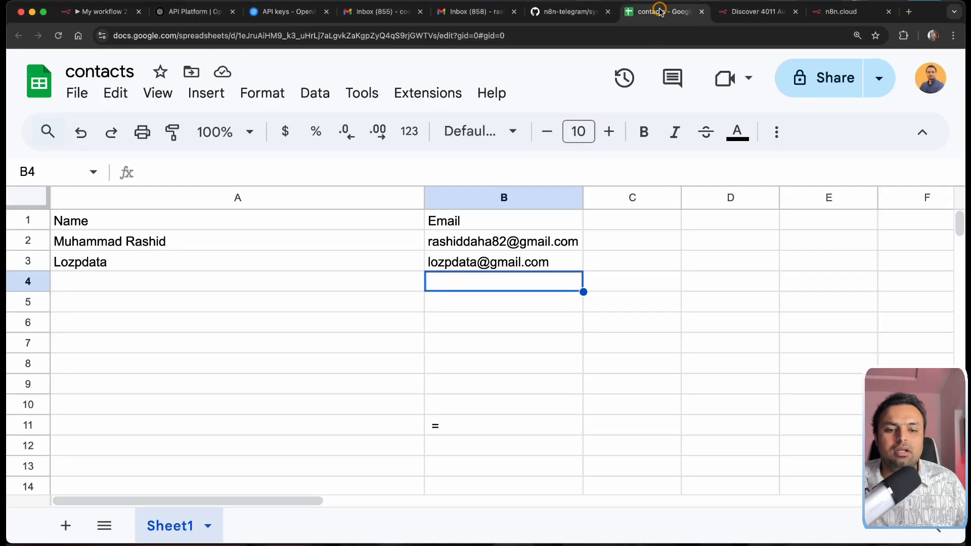
Step: Check the first contact's name, then go back to the n8n workflow and the Telegram chat
left_click(178, 241)
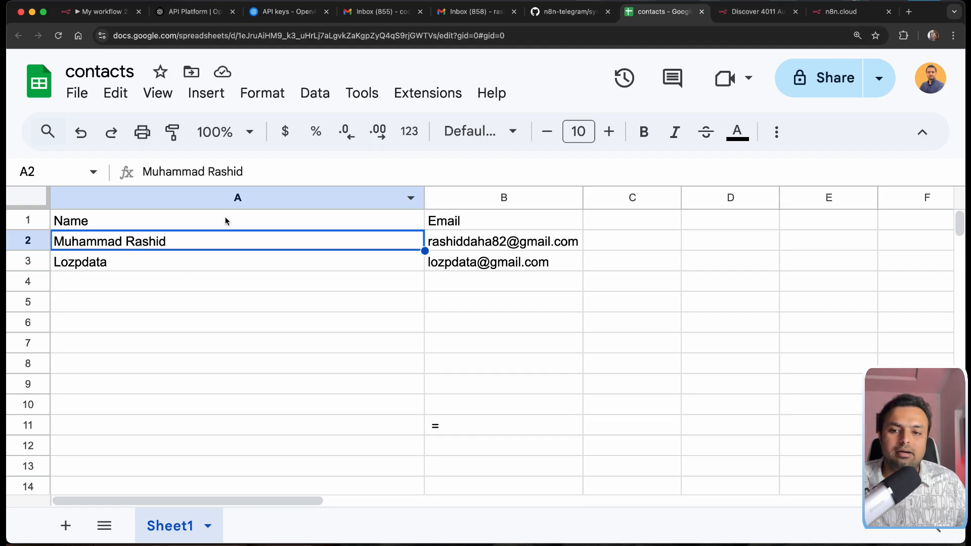
left_click(84, 11)
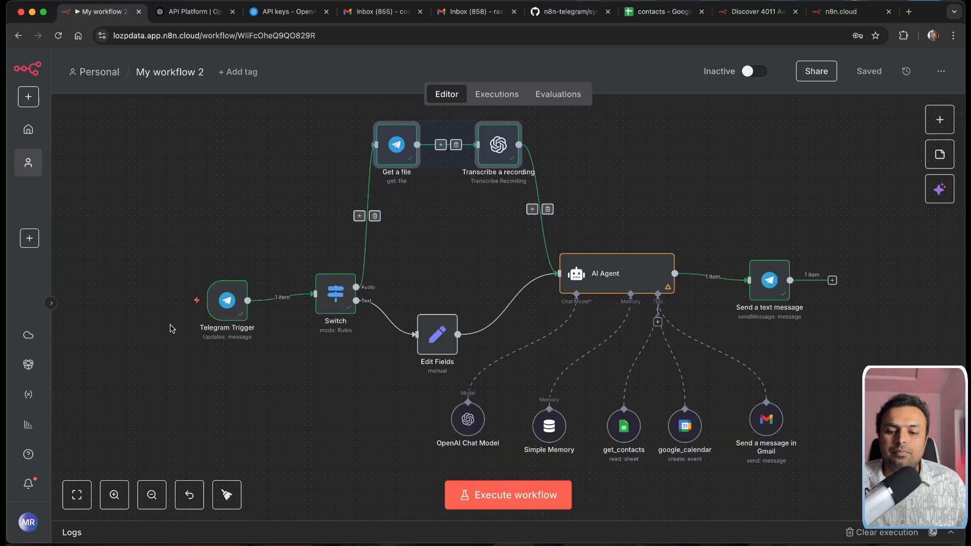
left_click(839, 14)
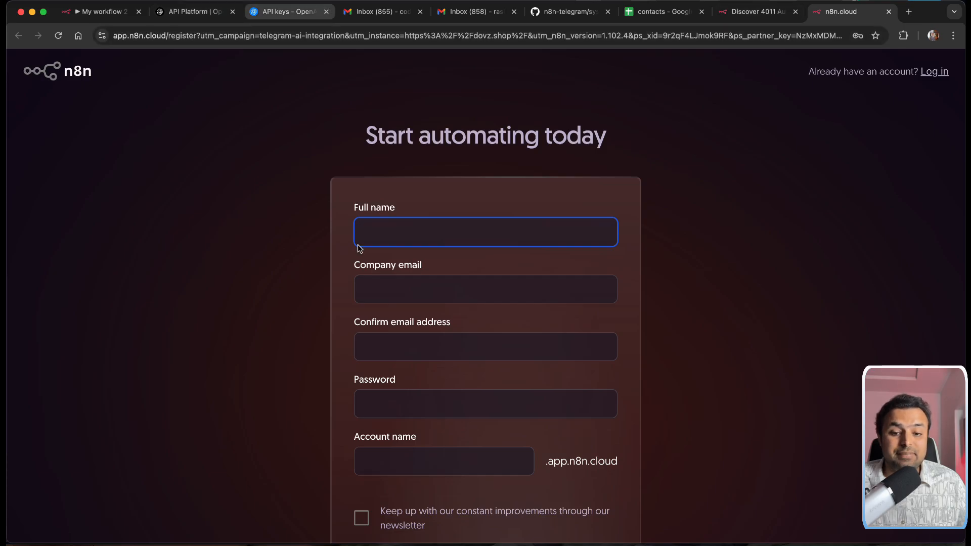
left_click(71, 11)
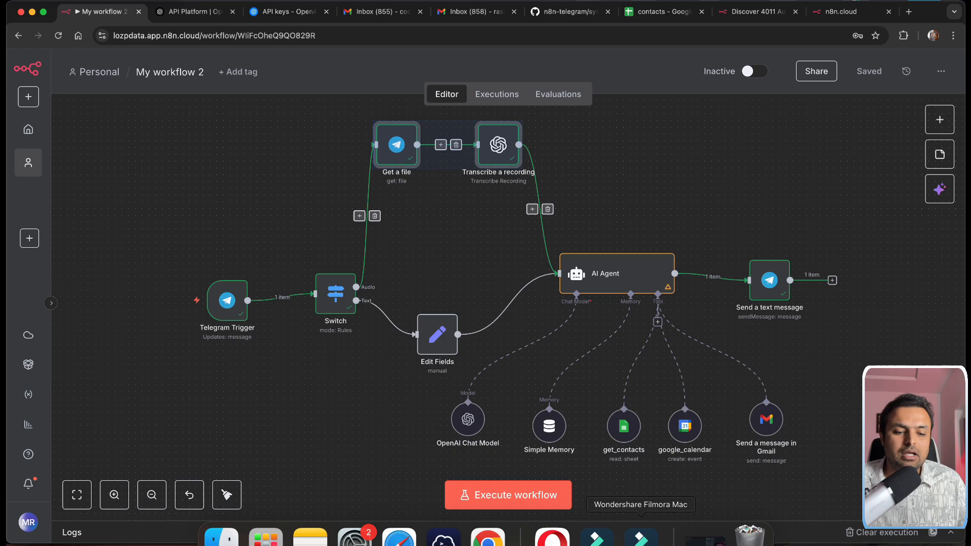
left_click(553, 539)
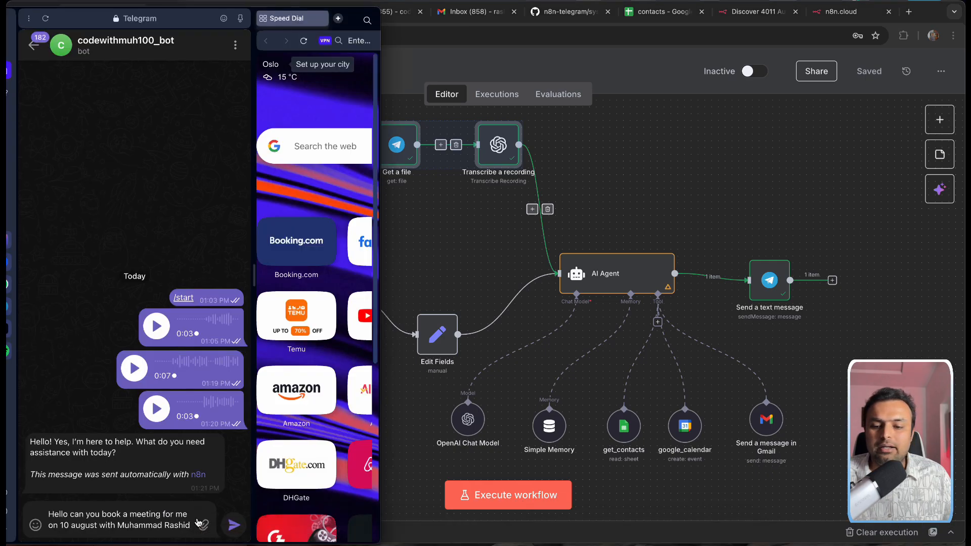
Step: Send the meeting request to the bot and run a workflow test
type(".")
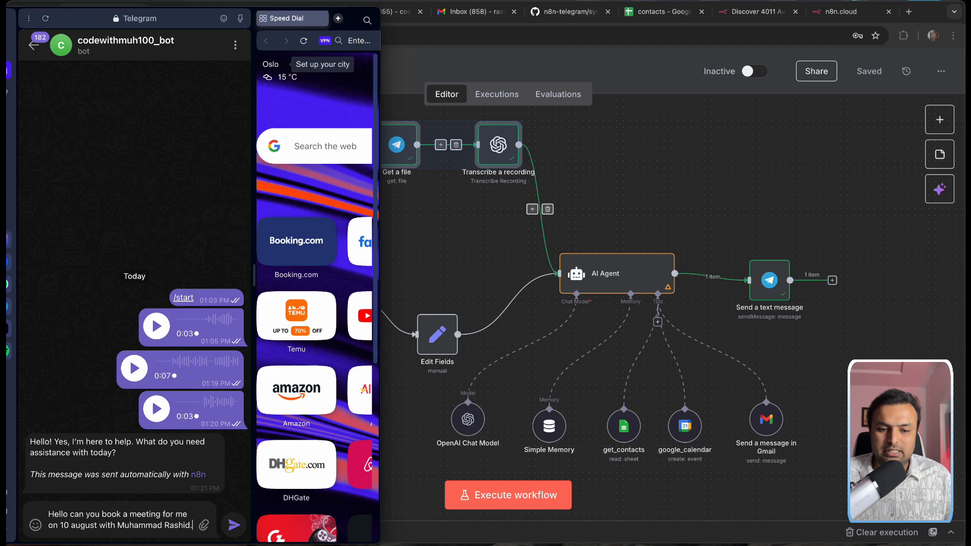
key("Return")
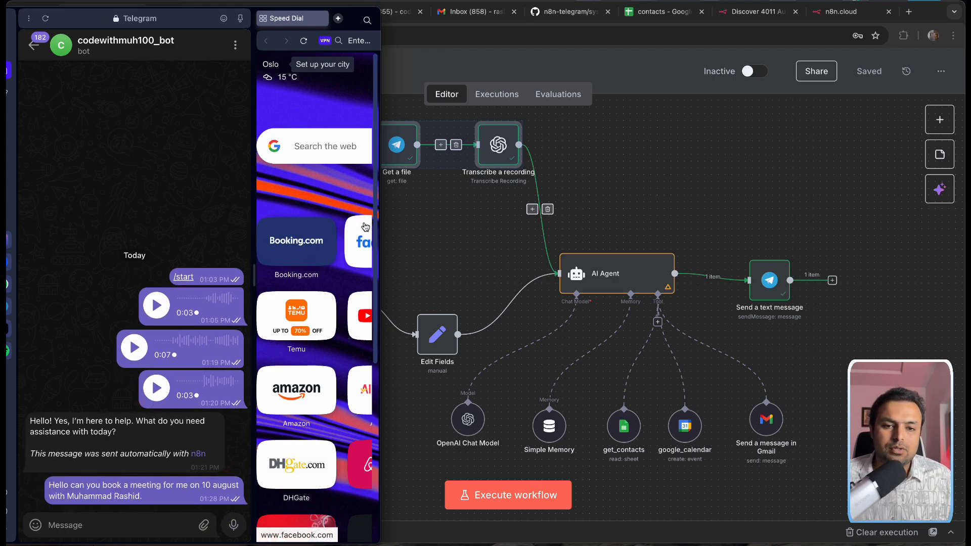
left_click(489, 486)
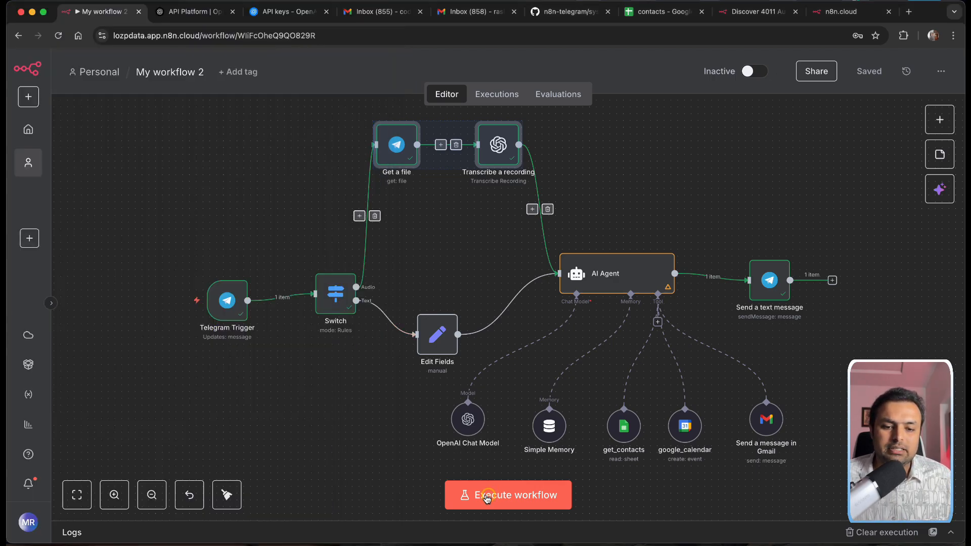
left_click(487, 490)
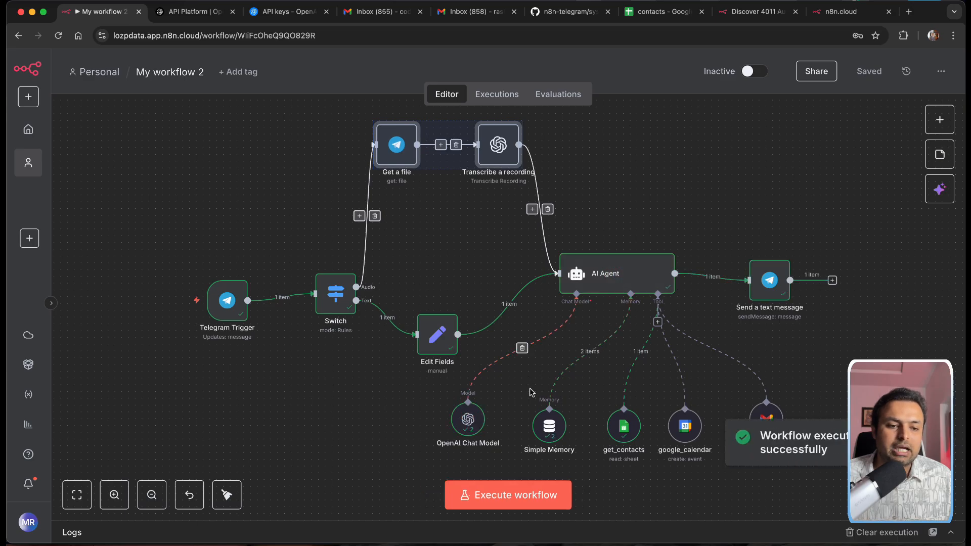
scroll(619, 424, "down", 1)
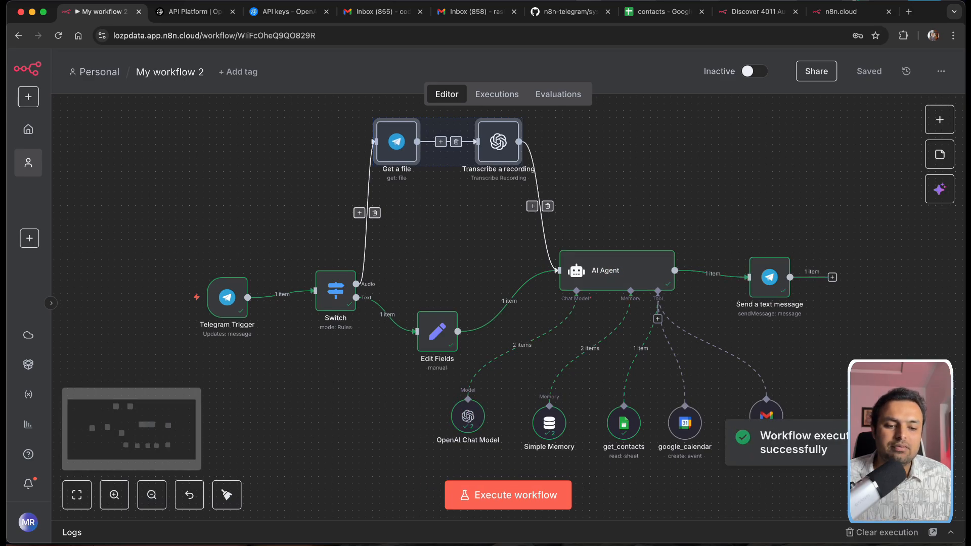
Step: Write the booking details: one-hour duration, AI automation system agenda, and an email request
mouse_move(641, 545)
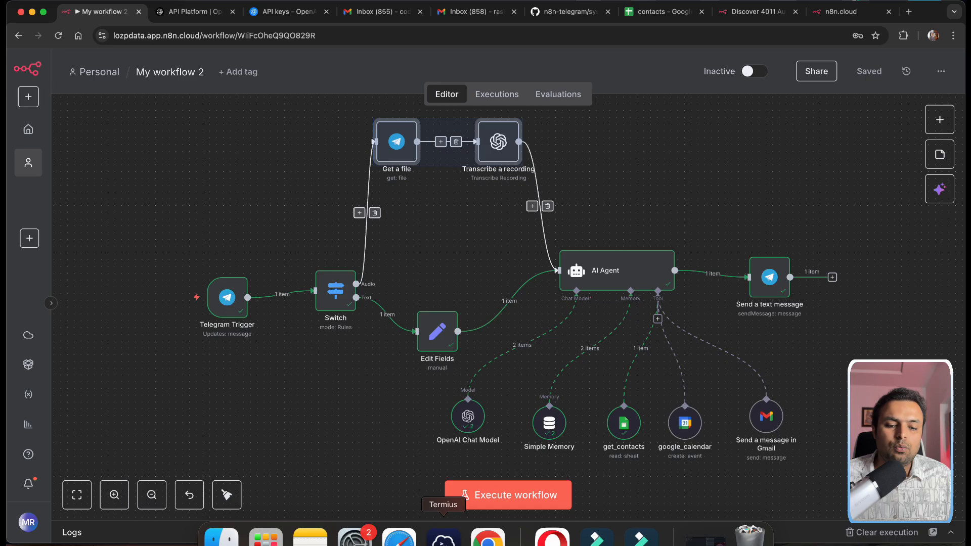
left_click(553, 537)
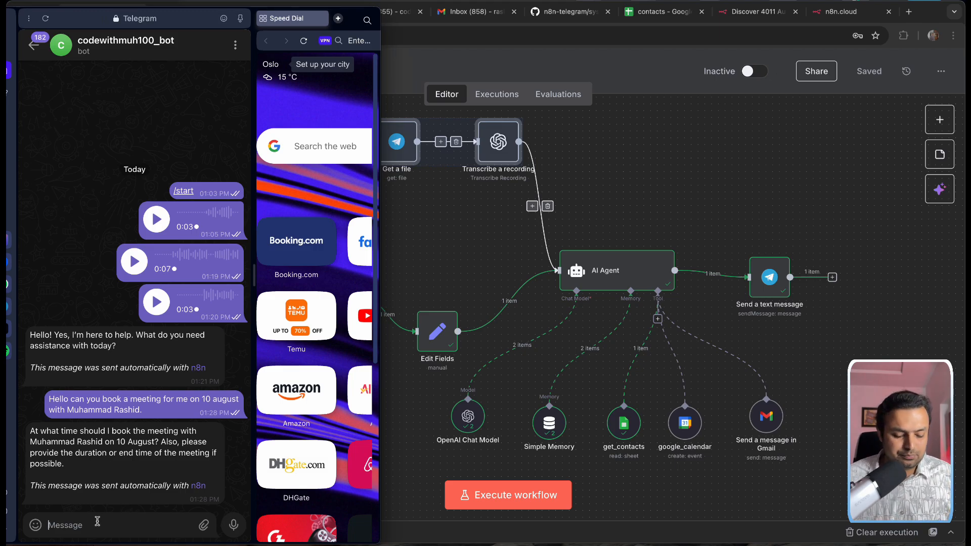
type("Please book at 5 Pm on 10 august")
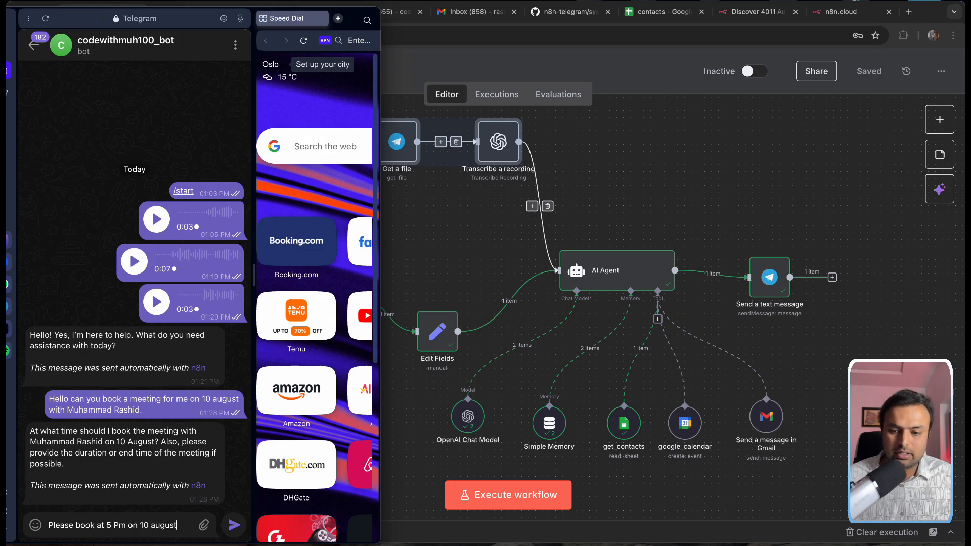
type("for")
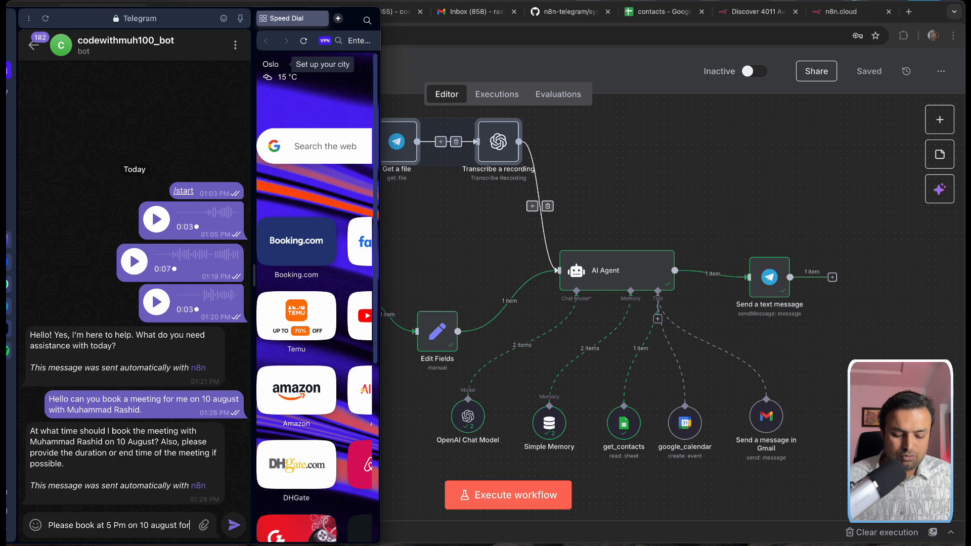
type(". hour d")
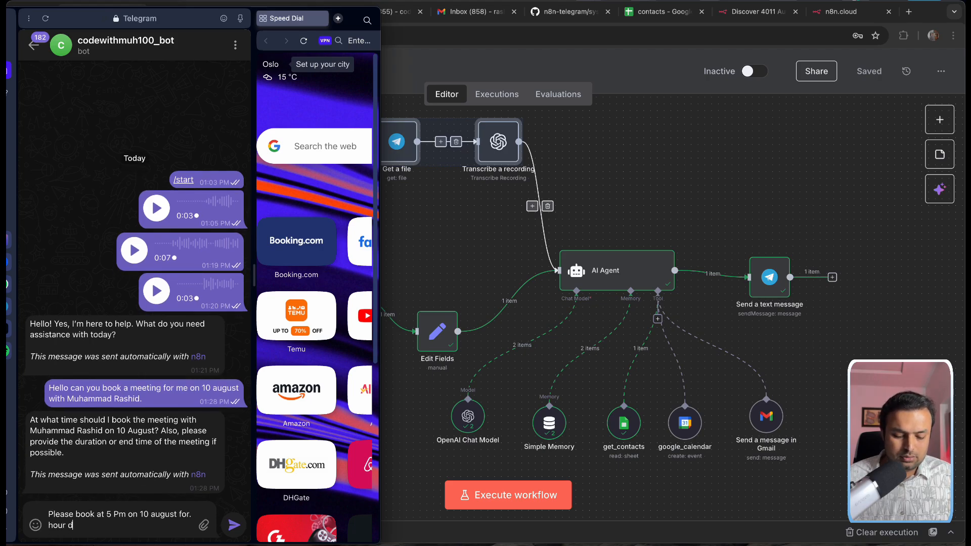
type("uration.")
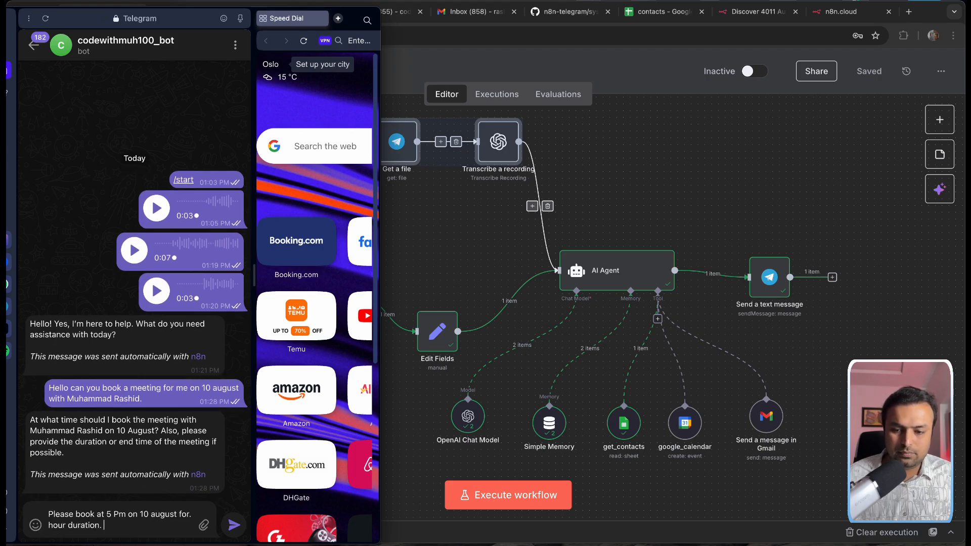
type("  Mee")
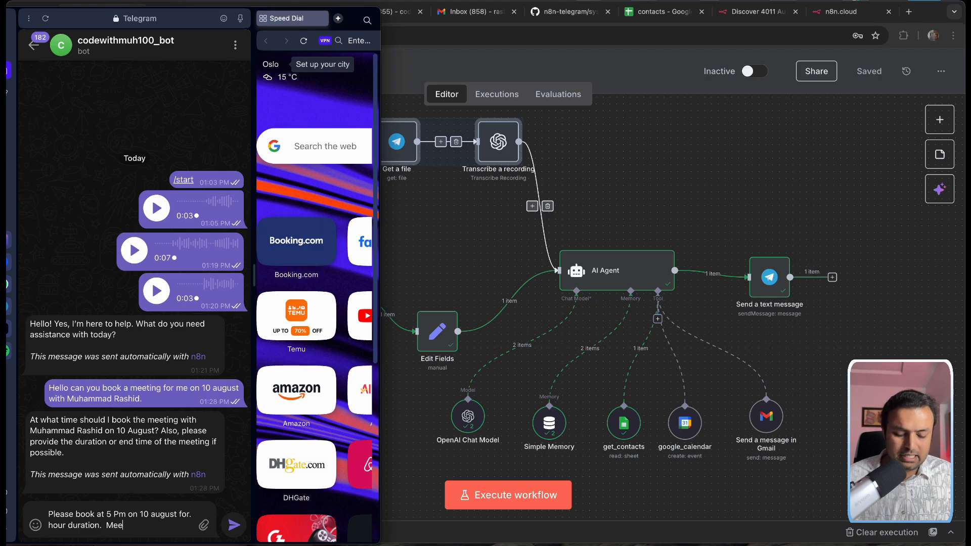
type("ting agend")
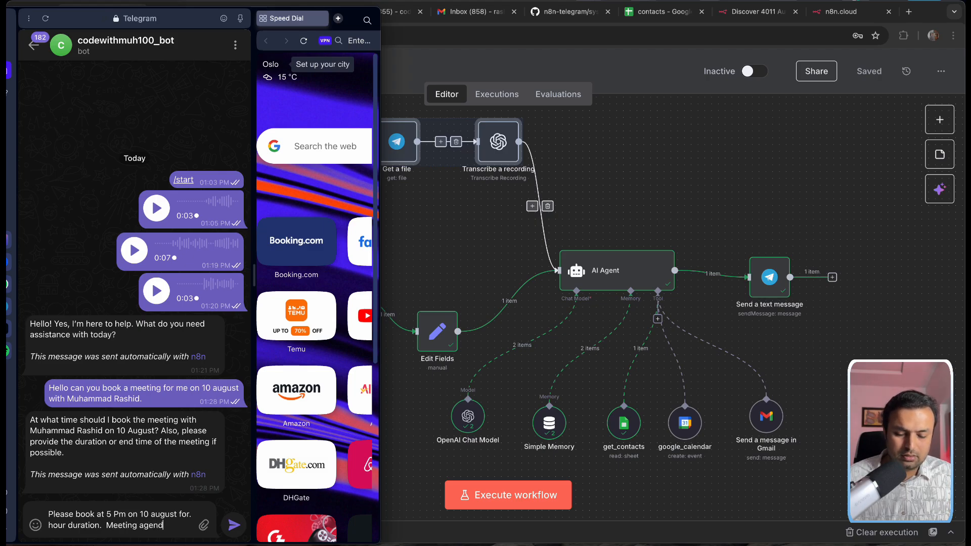
type("a will be discu")
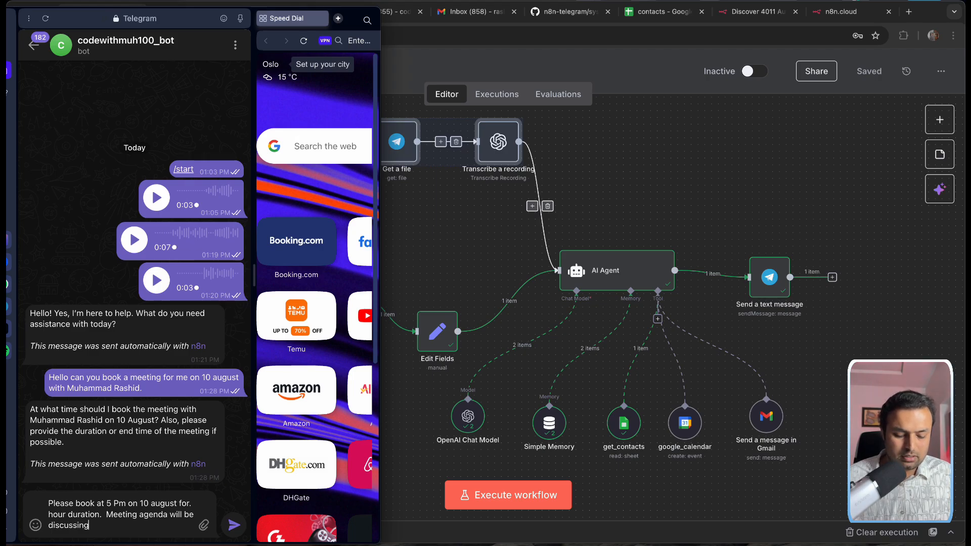
type("ssing how we can build a new ai")
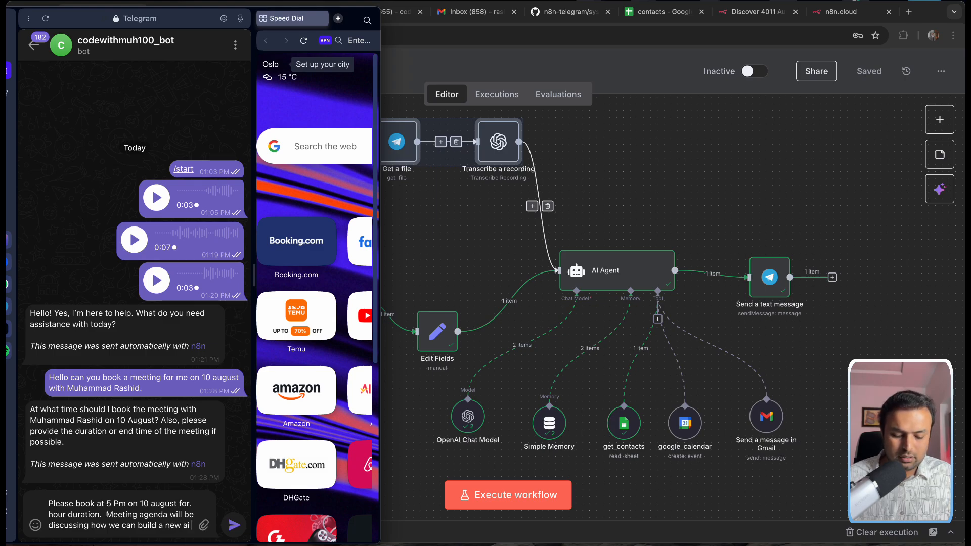
type("automation ")
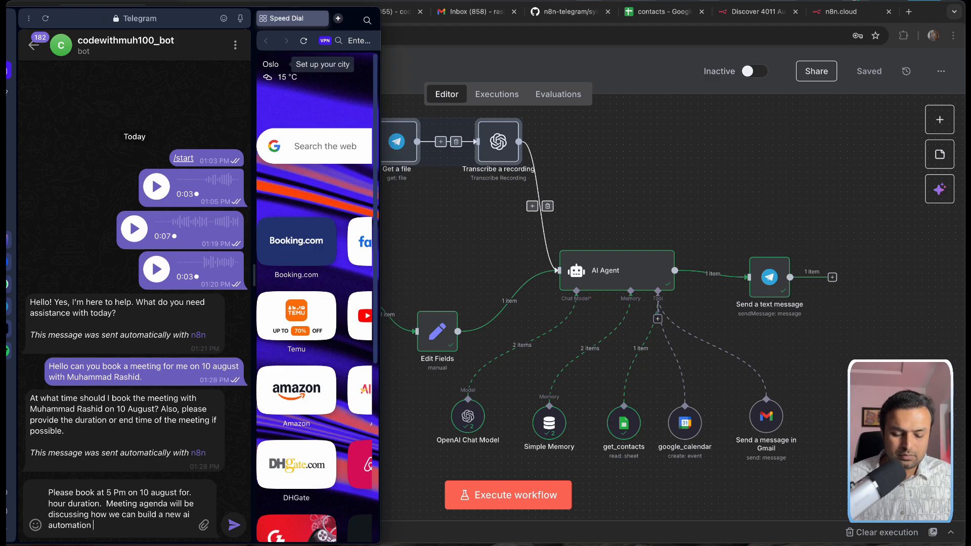
type("system for")
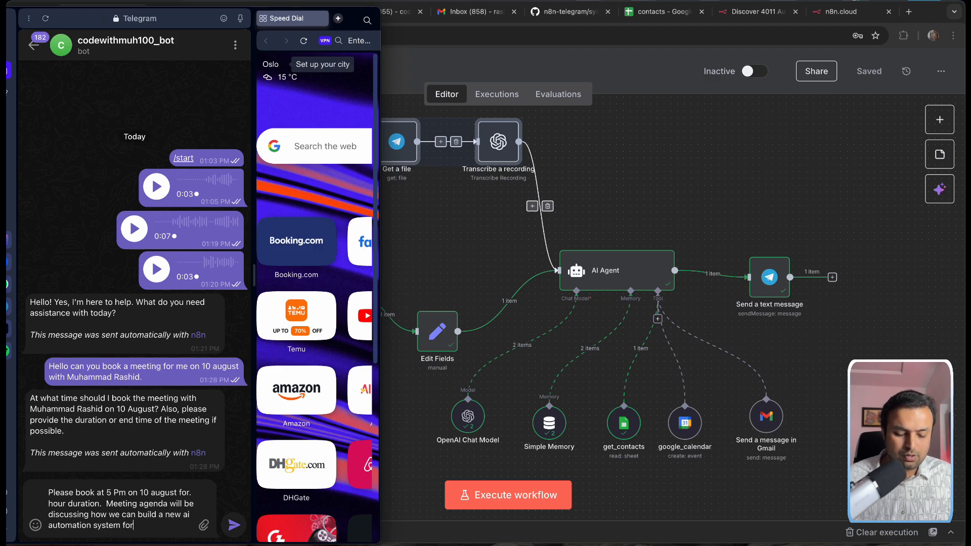
type(" our bu")
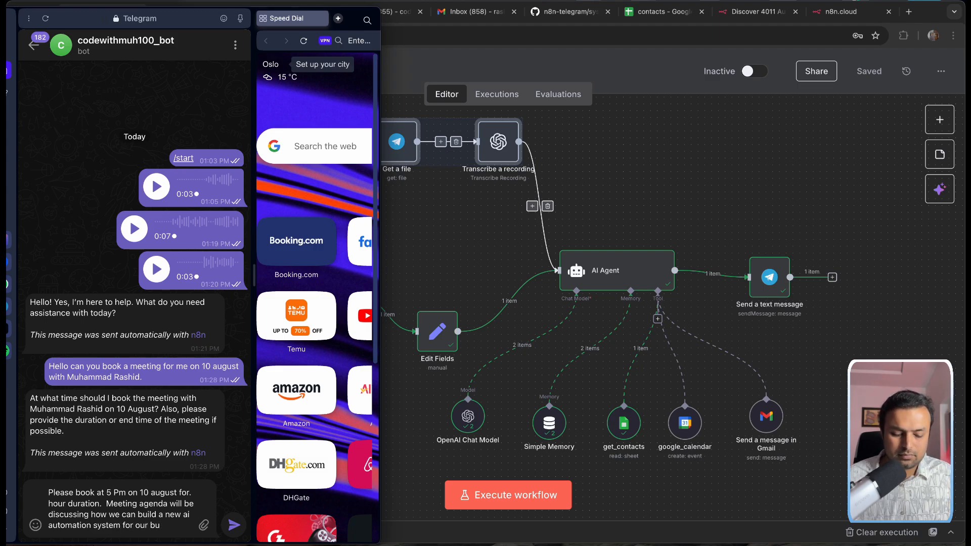
type("siness.")
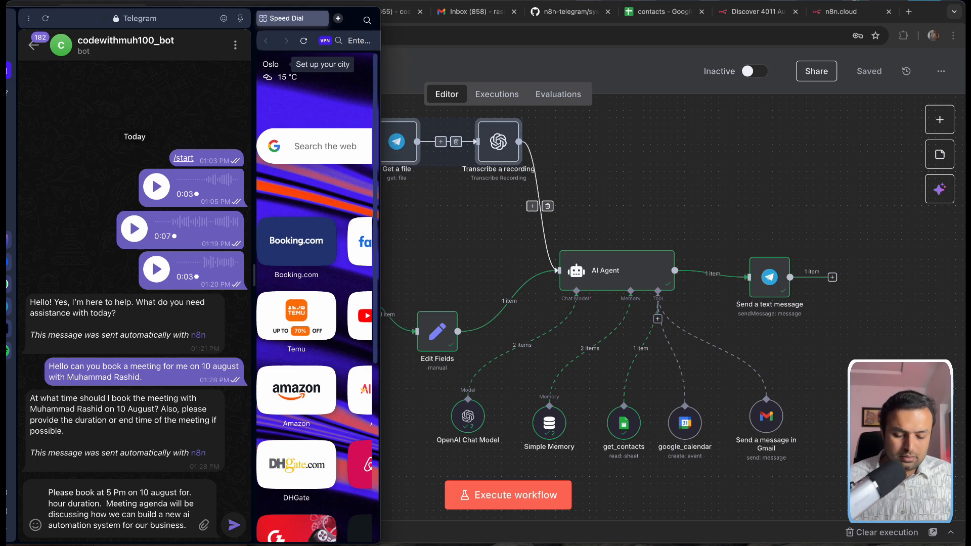
key("shift+Return")
type("Also se")
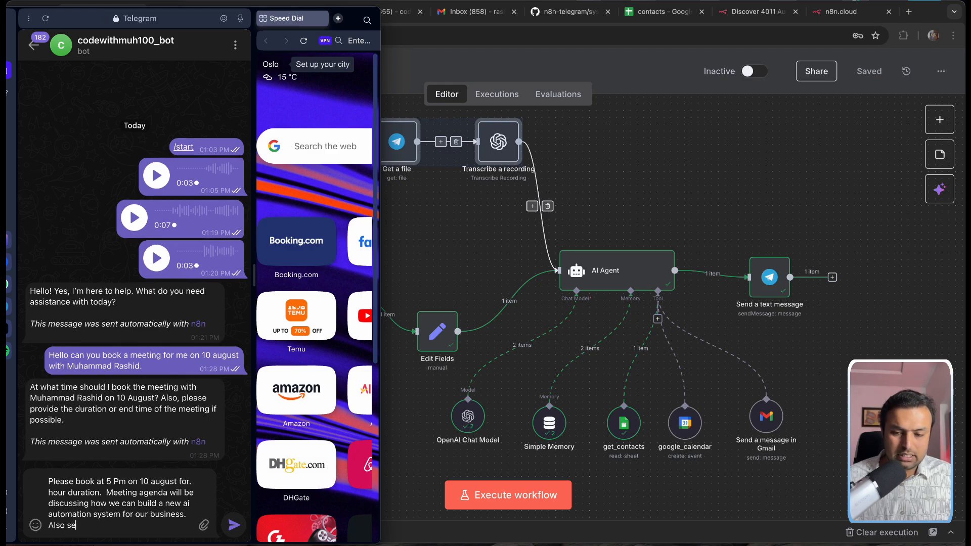
type("nd an emai")
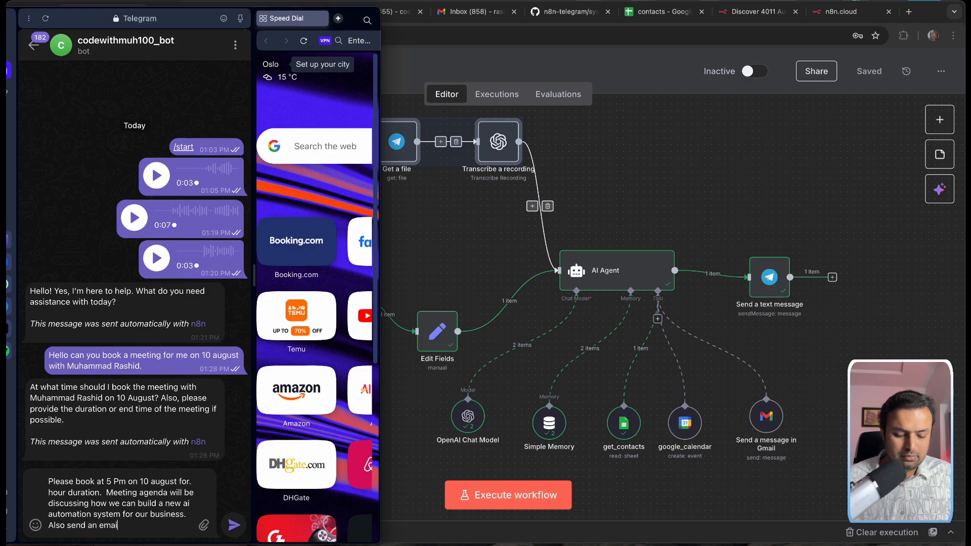
type("l message to him.")
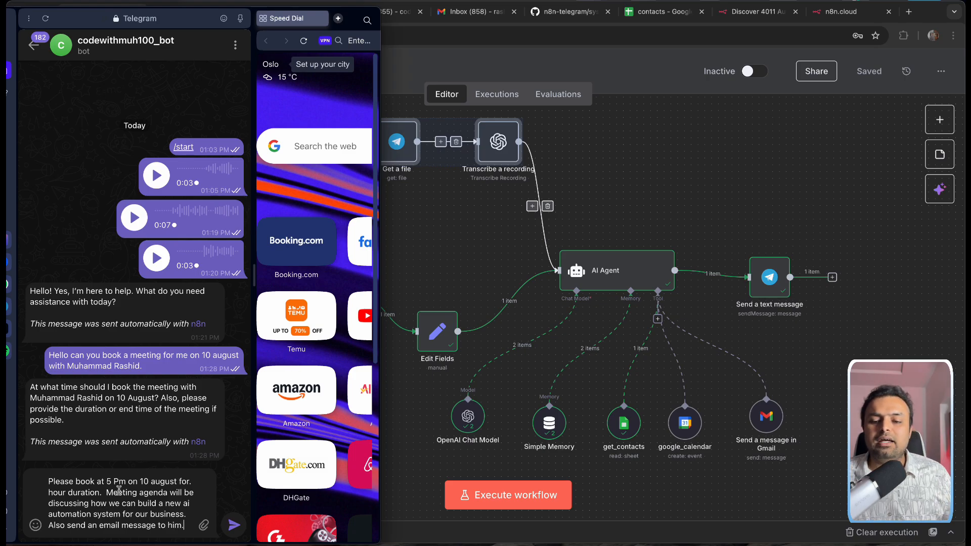
Step: Edit the draft to end with 'about this event.' and send it to the bot
double_click(133, 482)
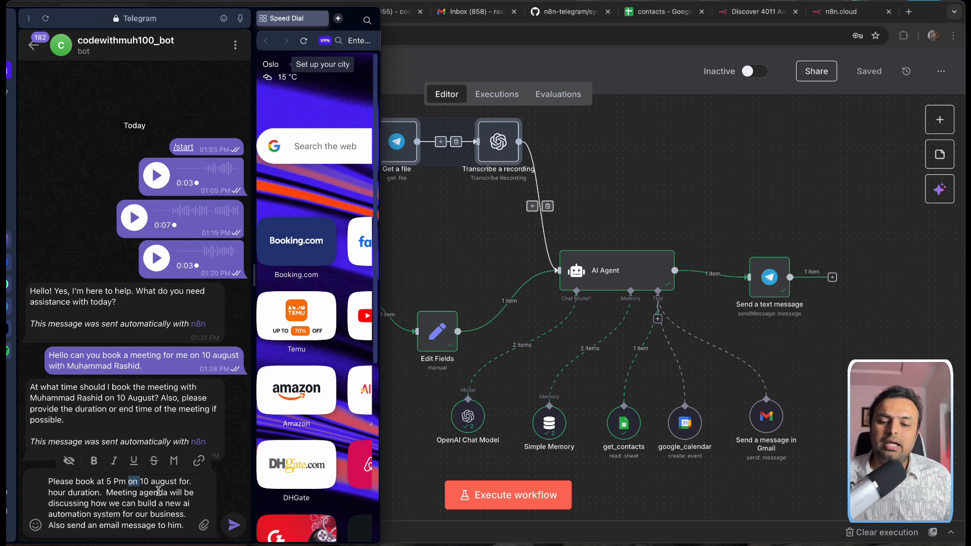
left_click(153, 496)
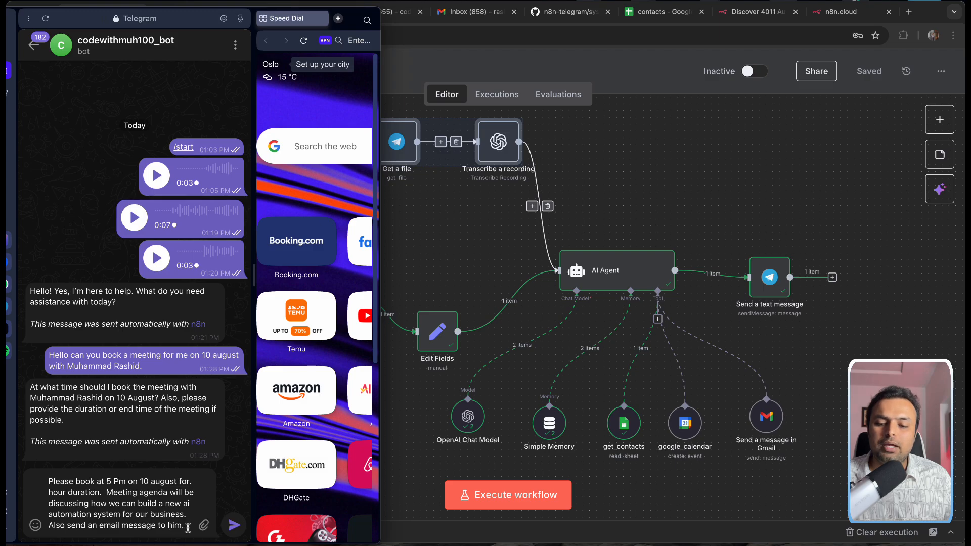
left_click_drag(187, 526, 49, 527)
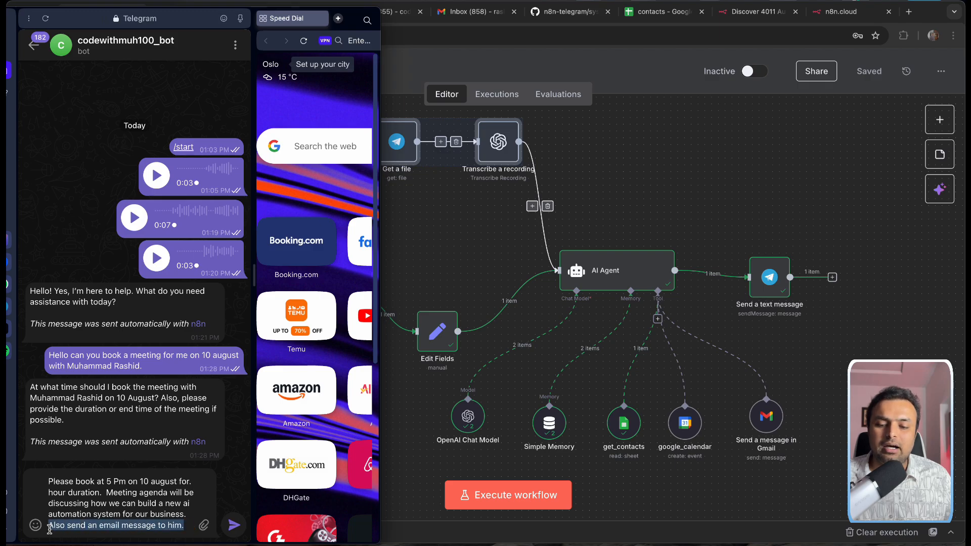
left_click(185, 529)
left_click_drag(184, 529, 180, 530)
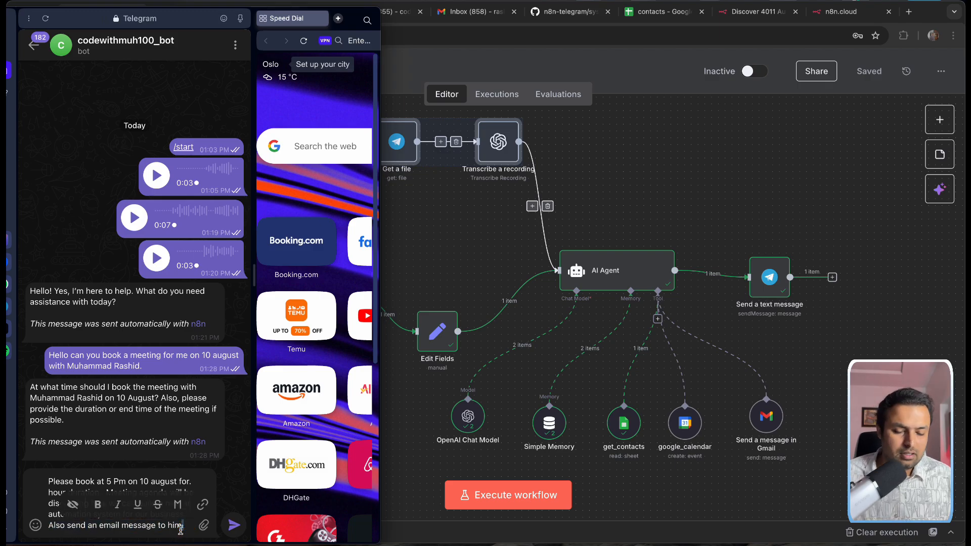
type("about this event.")
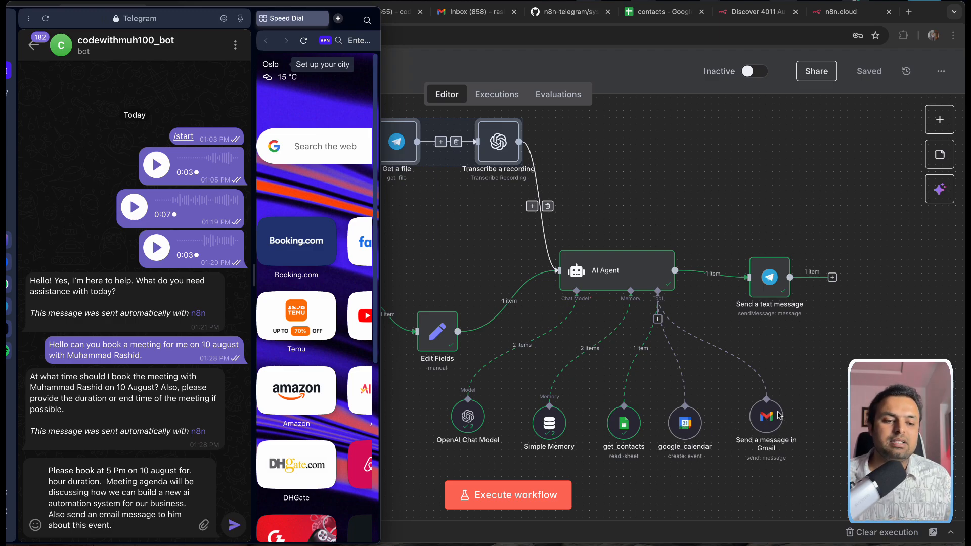
left_click(245, 525)
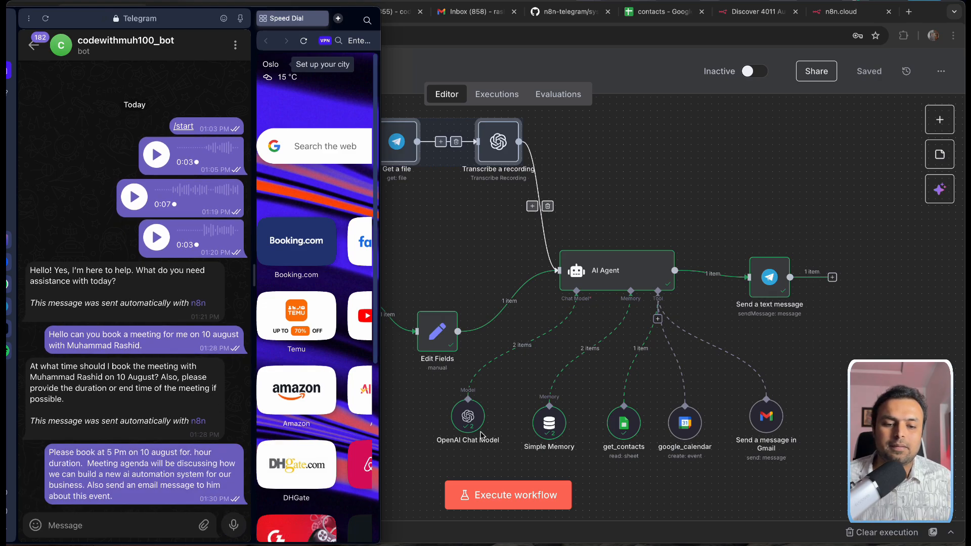
Step: Start a test run of the workflow waiting for a Telegram trigger
left_click(498, 494)
left_click(483, 496)
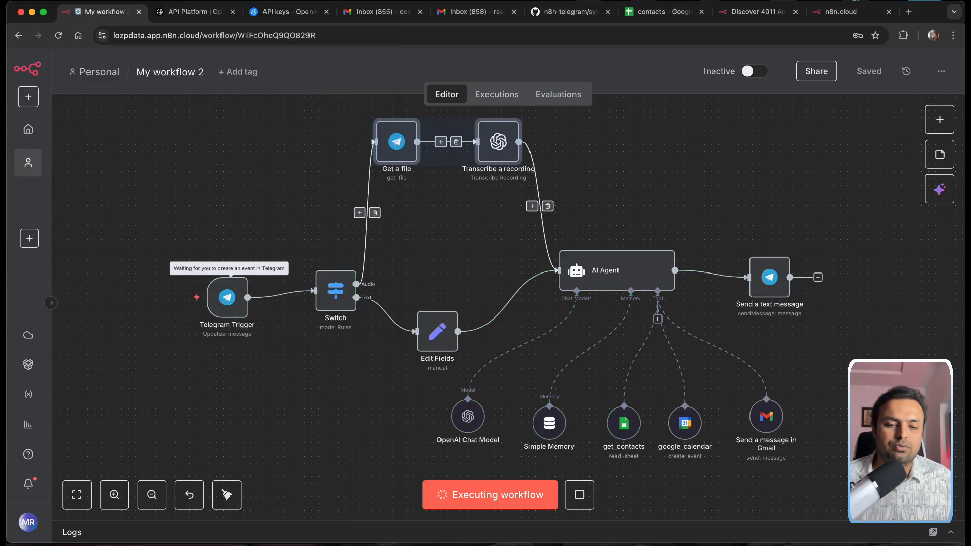
mouse_move(597, 545)
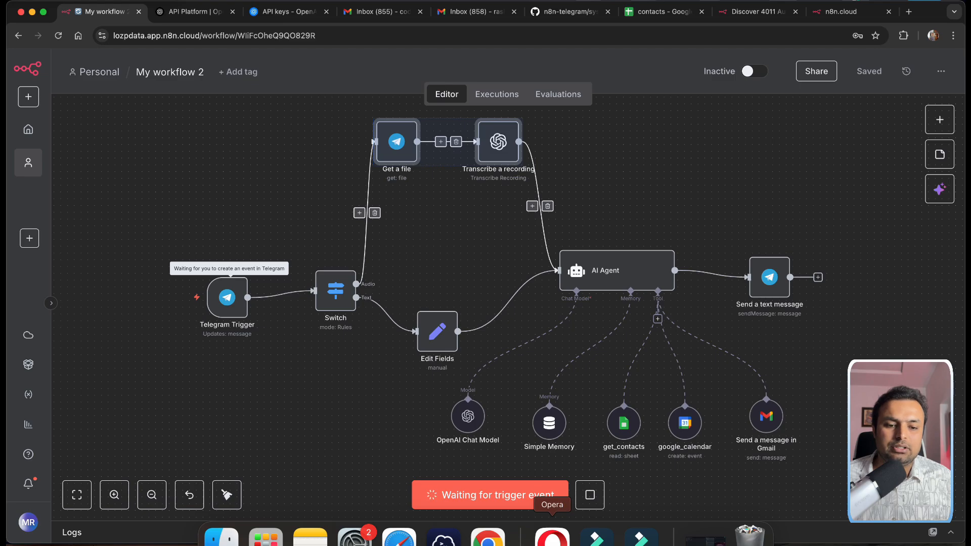
Step: Delete the last sent meeting request in Telegram, then paste and resend it
left_click(552, 538)
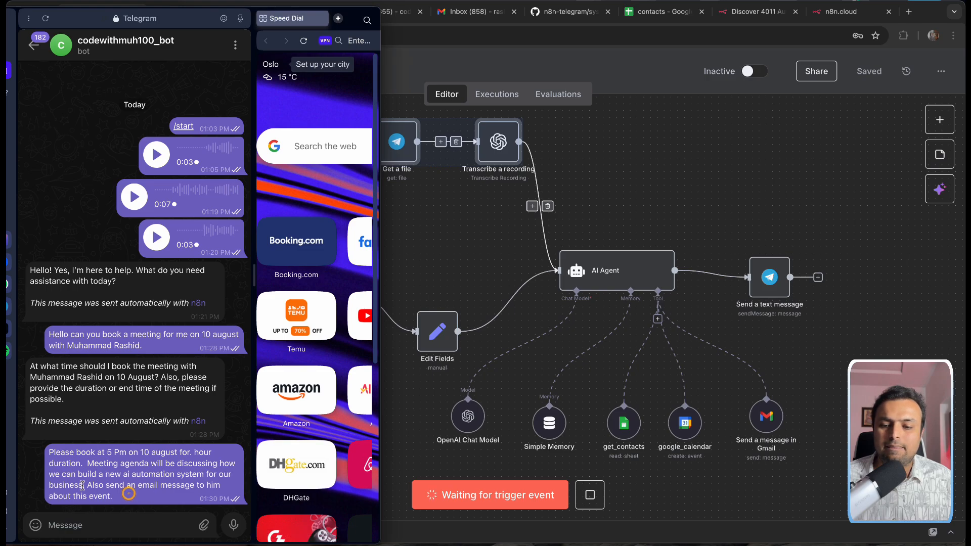
left_click_drag(126, 495, 36, 457)
key("ctrl+c")
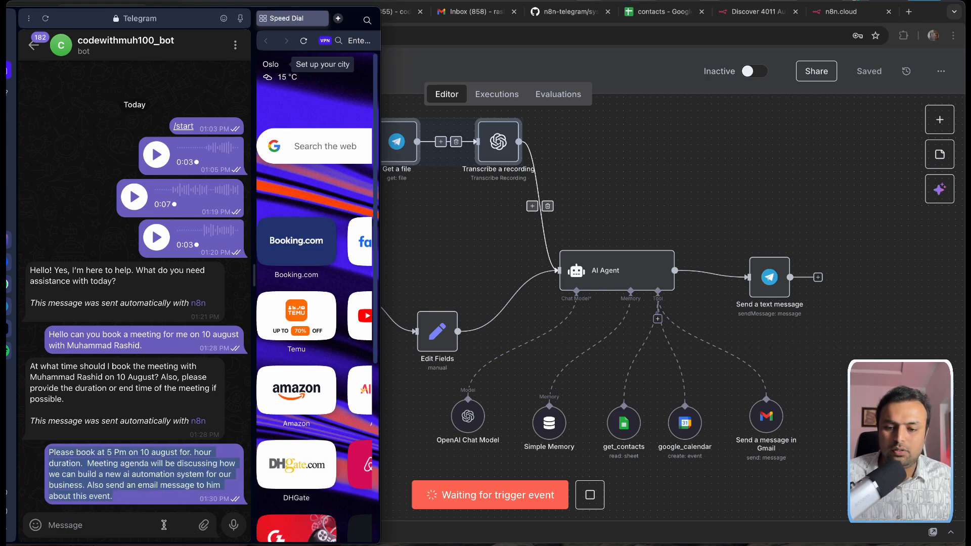
right_click(199, 495)
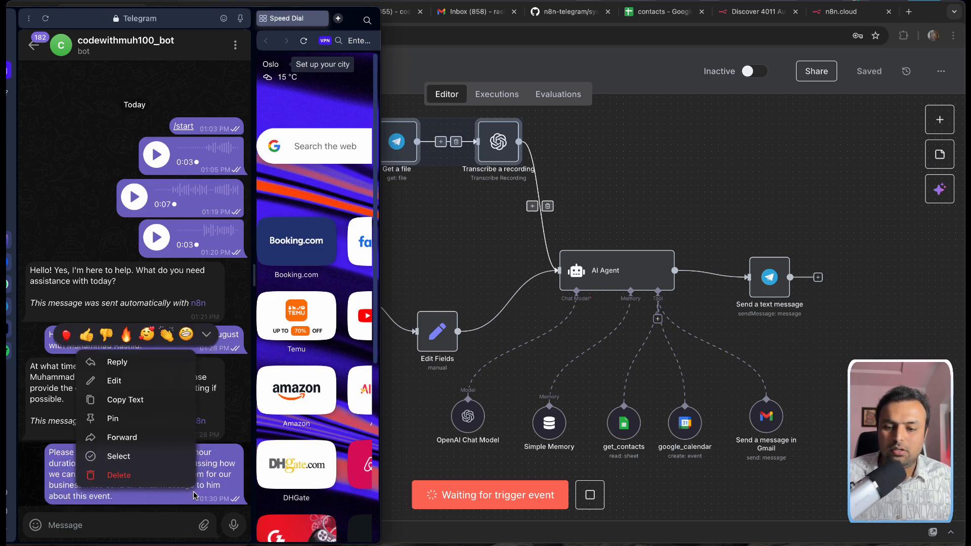
left_click(141, 477)
left_click(201, 332)
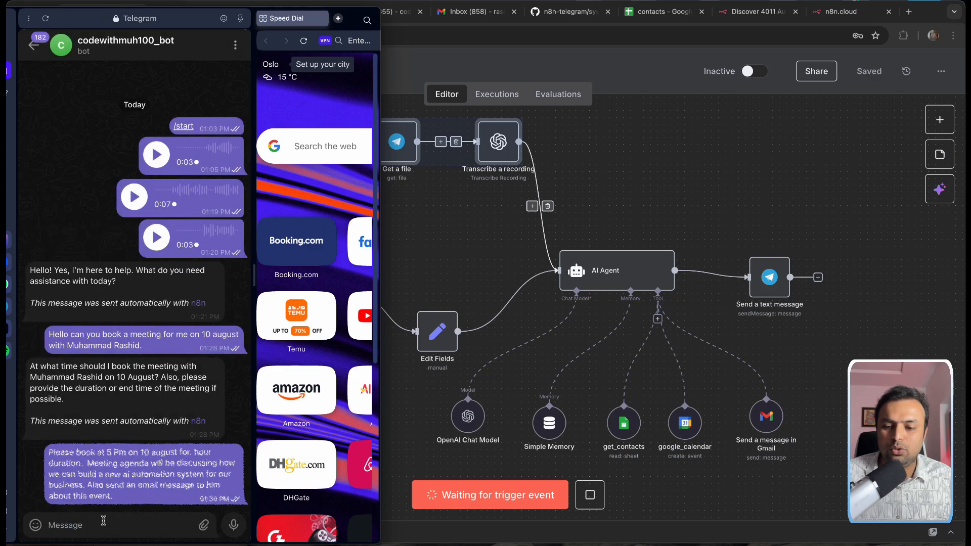
key("ctrl+v")
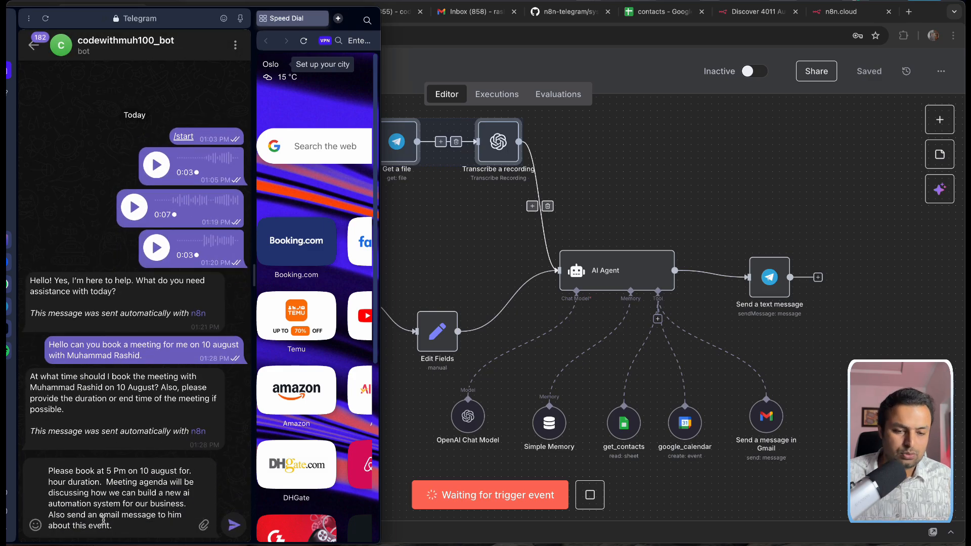
key("Return")
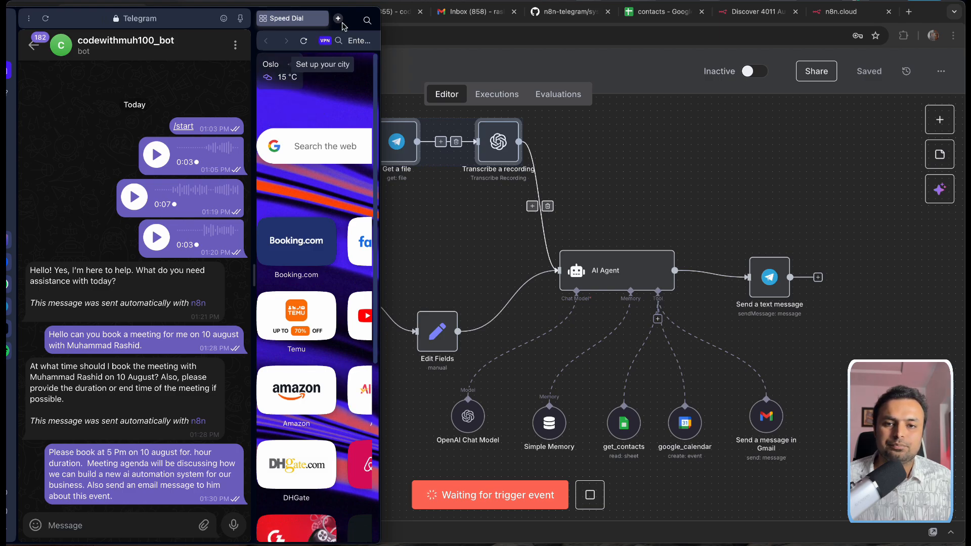
Step: Move the Telegram window aside and stop the waiting test run
left_click_drag(354, 35, 328, 42)
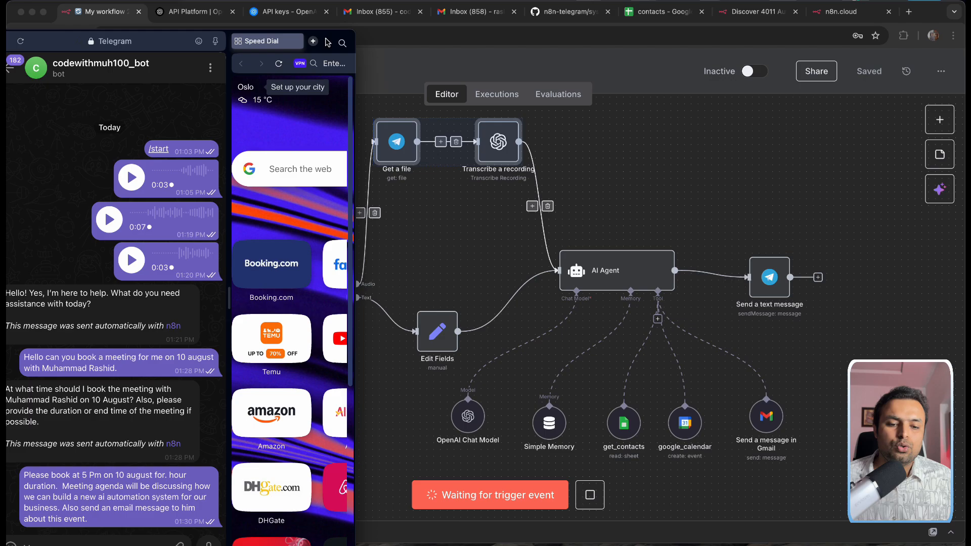
left_click(592, 498)
left_click(591, 497)
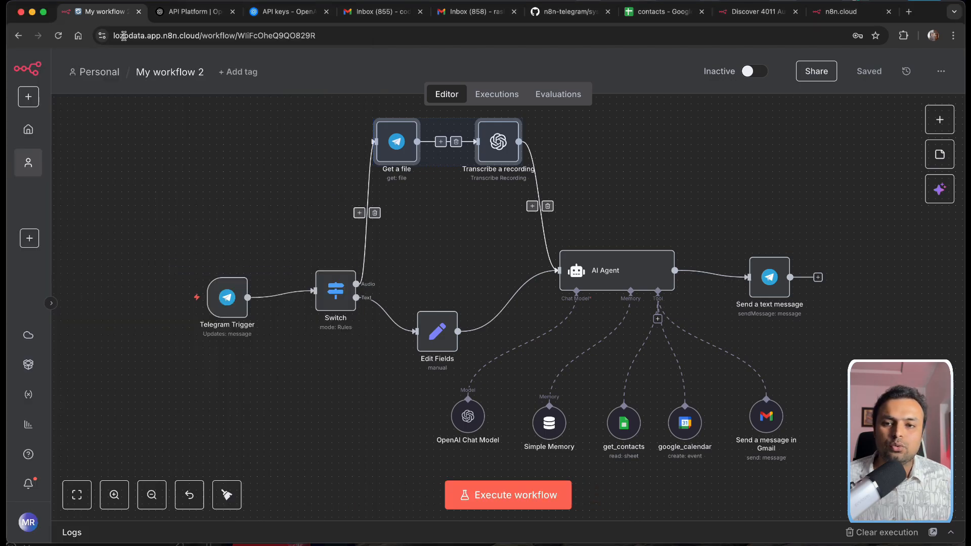
Step: Reload the page, switch My workflow 2 to Active, then return to the Telegram chat
left_click(58, 35)
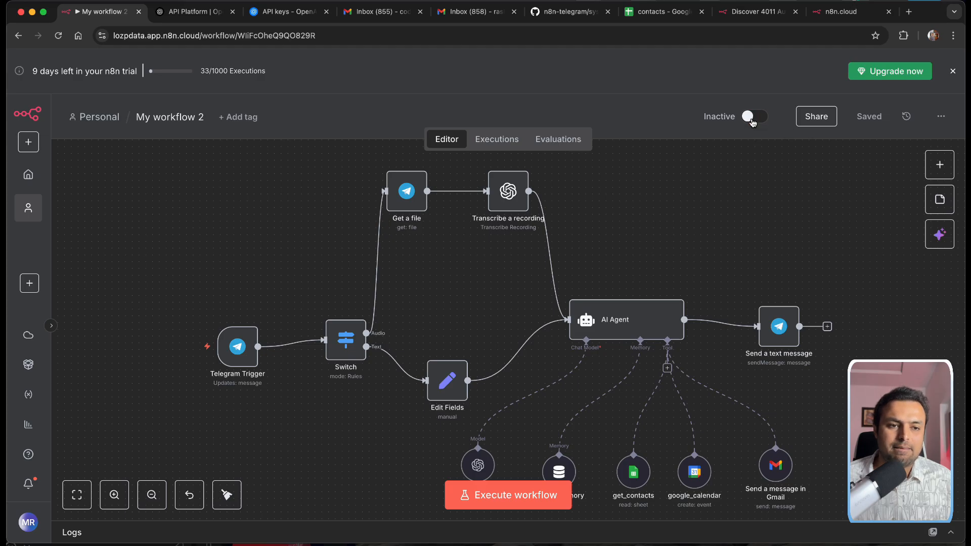
left_click(753, 121)
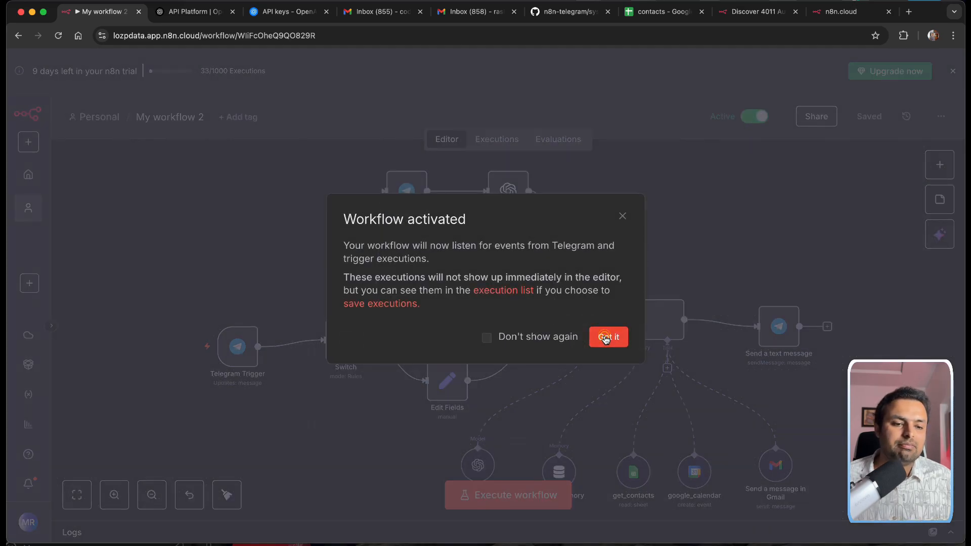
left_click(607, 337)
scroll(628, 325, "up", 1)
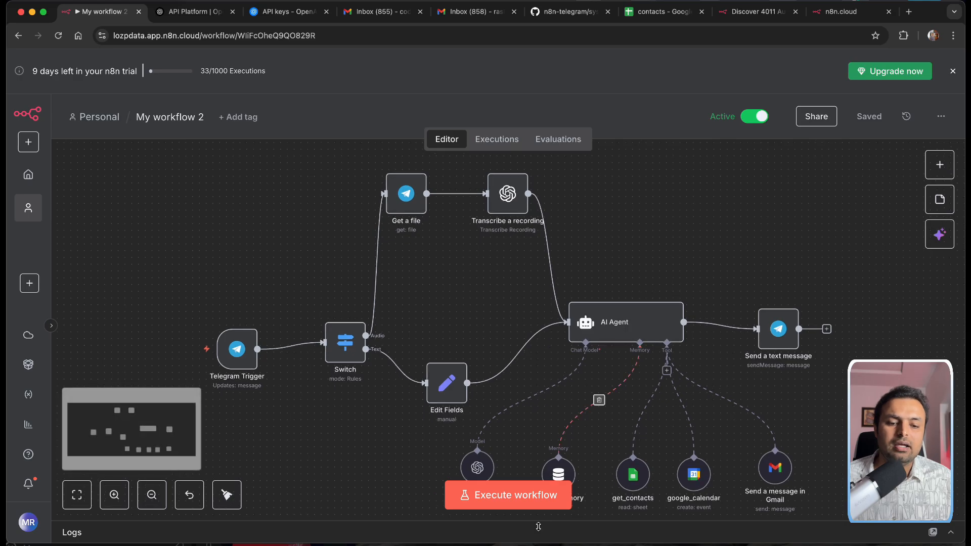
mouse_move(487, 540)
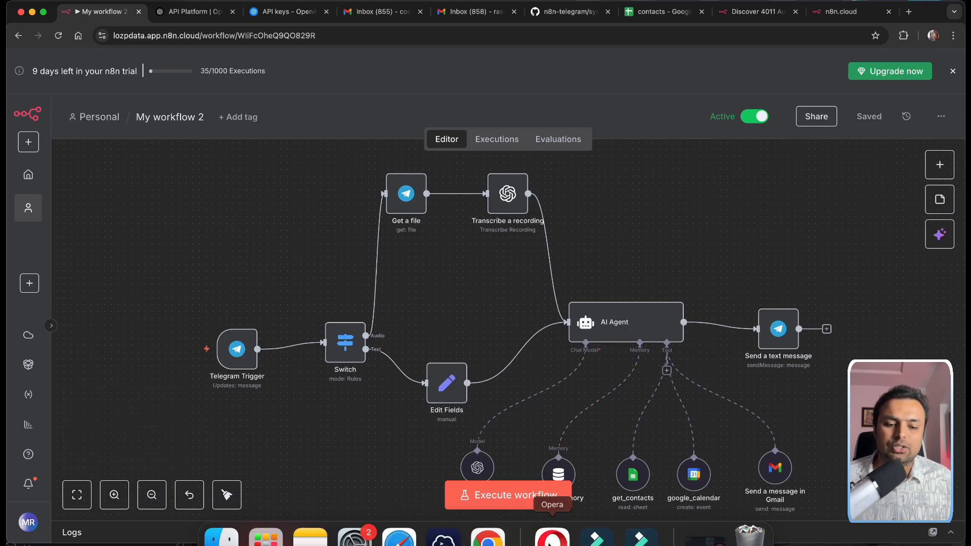
left_click(553, 537)
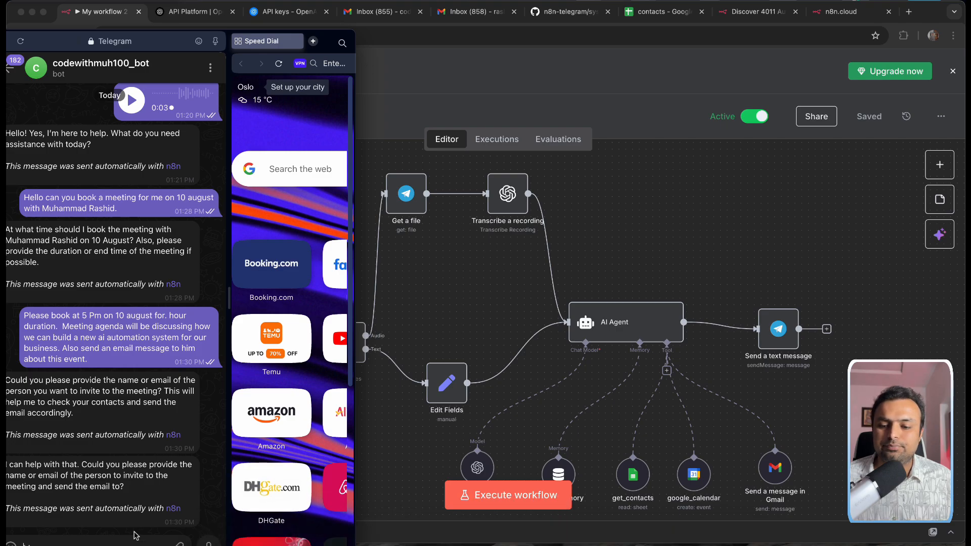
Step: Copy the earlier meeting request and paste it into the Telegram composer
left_click_drag(329, 43, 357, 16)
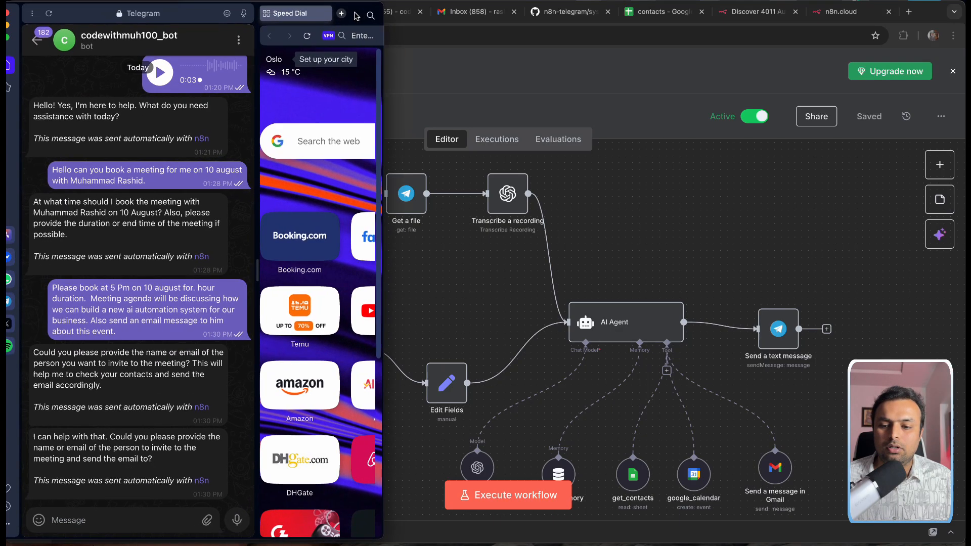
left_click(152, 472)
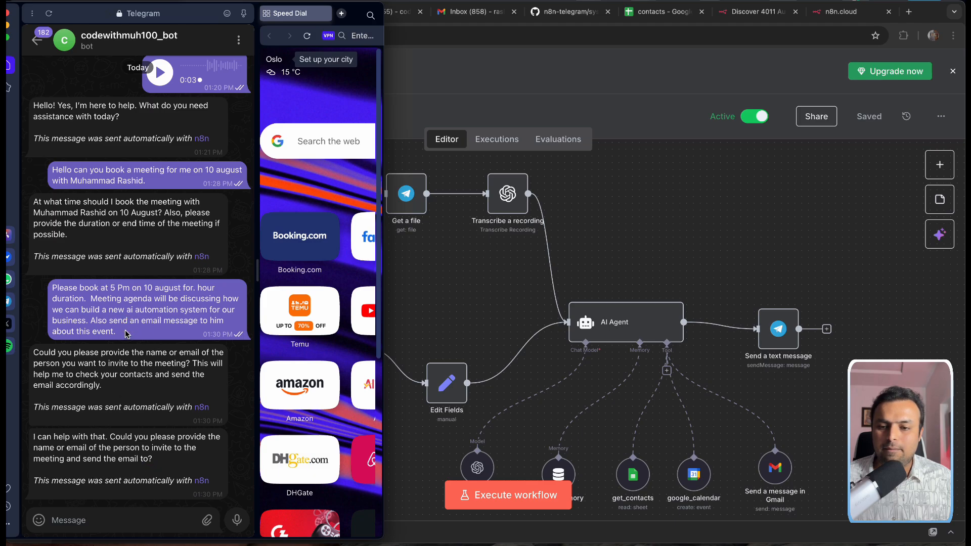
left_click_drag(127, 334, 59, 299)
left_click(138, 318)
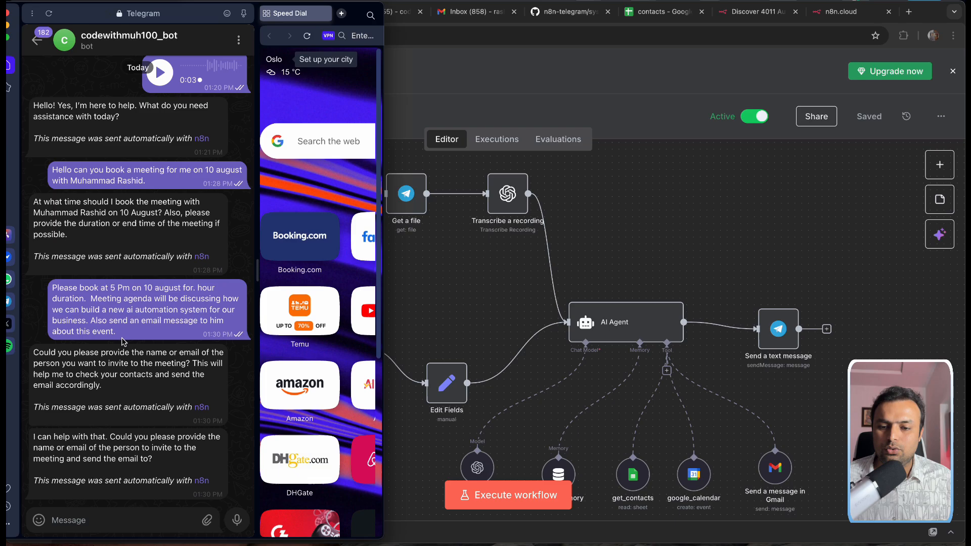
left_click_drag(129, 335, 52, 288)
key("super+c")
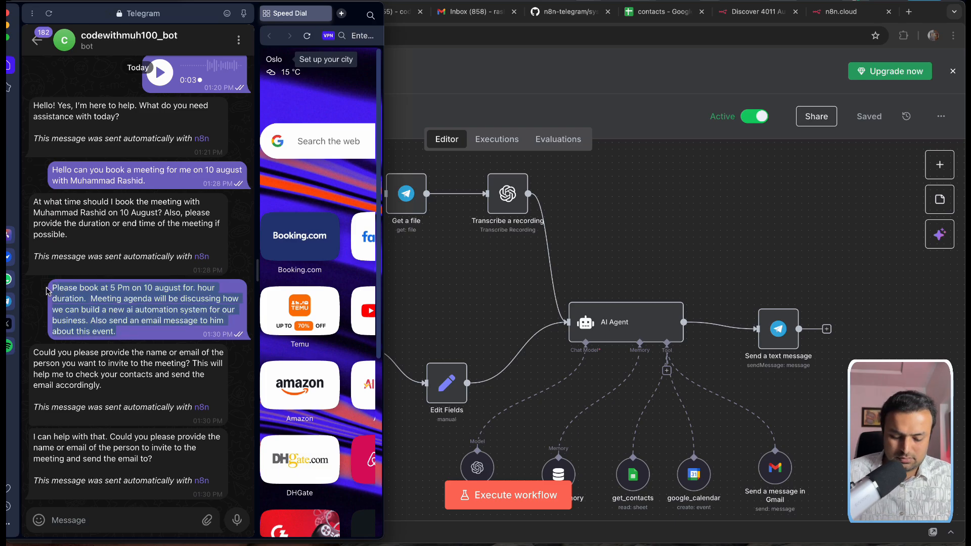
left_click(100, 518)
key("super+v")
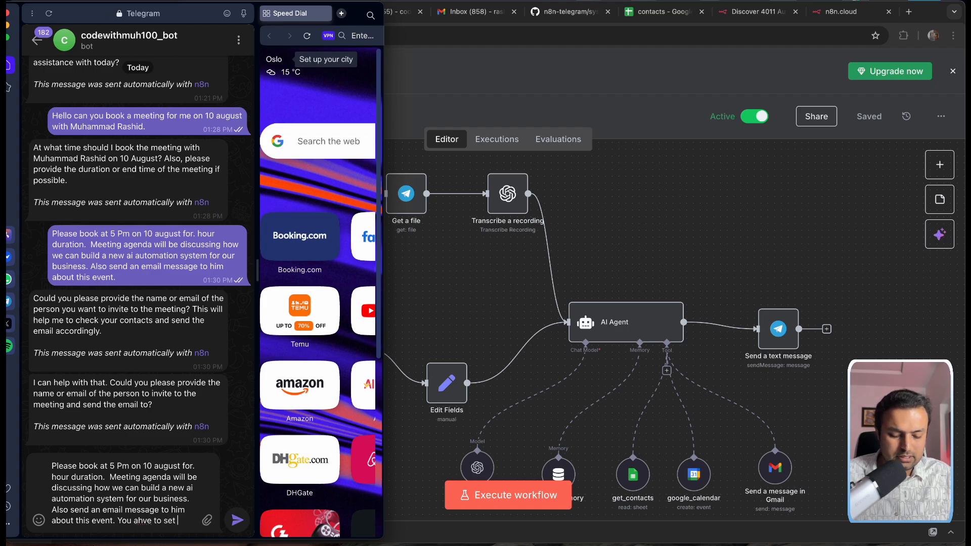
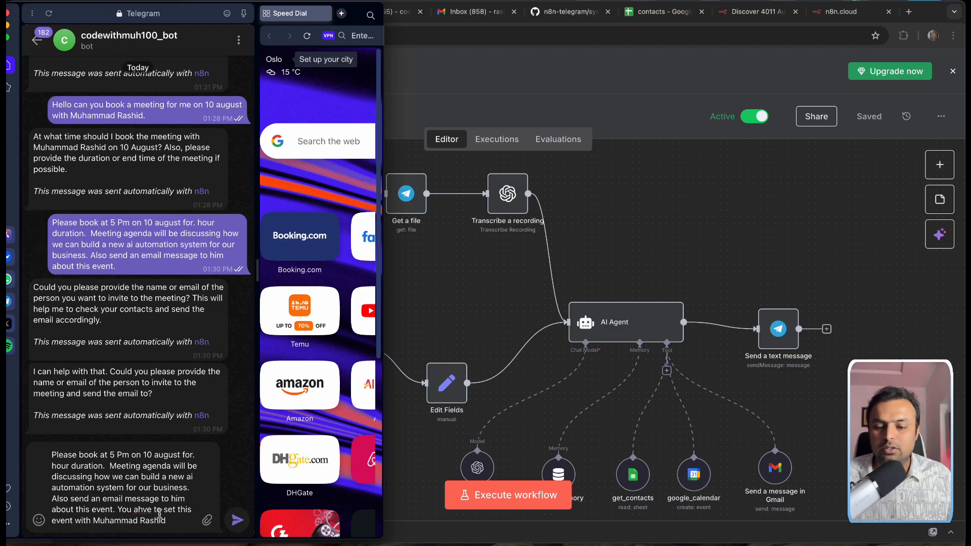
Step: Append the sentence naming the event's attendee, fix 'ahve' to 'have', and send it
right_click(140, 510)
left_click(178, 267)
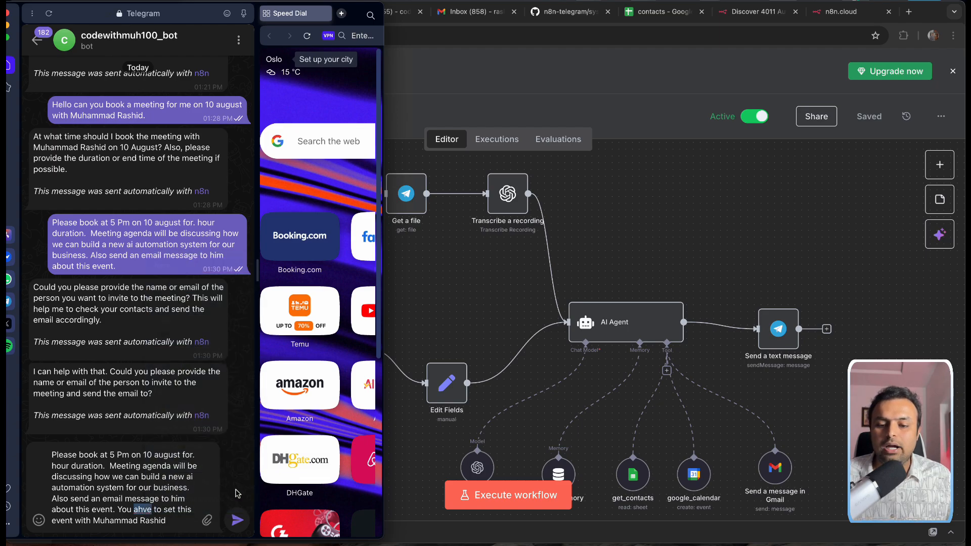
left_click(236, 520)
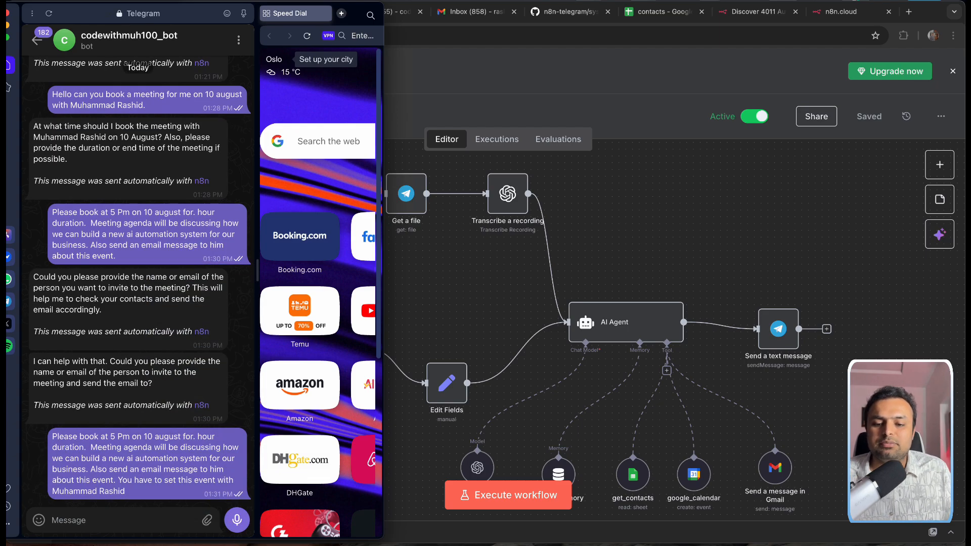
left_click(481, 145)
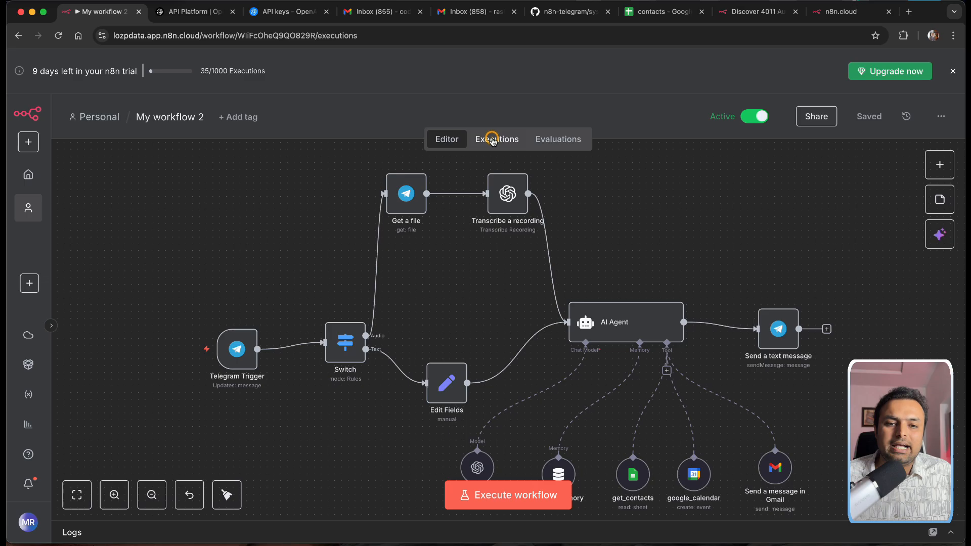
Step: Review the executions list and the bot's reply confirming the 5 PM booking and sent email
left_click(495, 138)
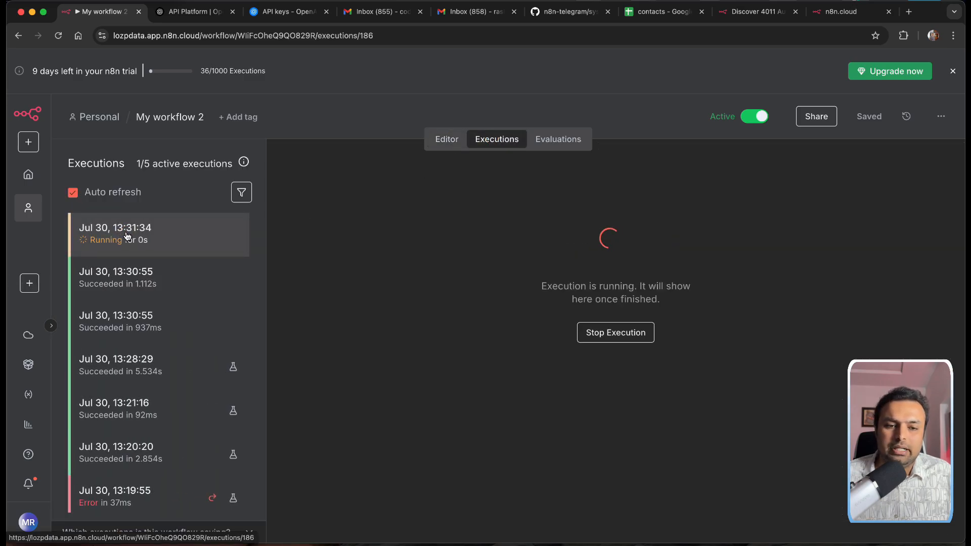
mouse_move(552, 544)
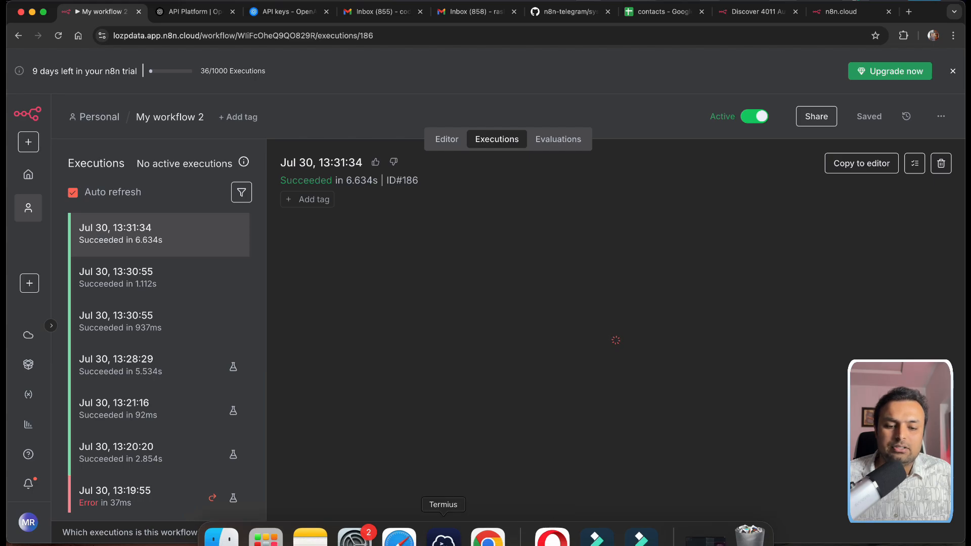
left_click(553, 537)
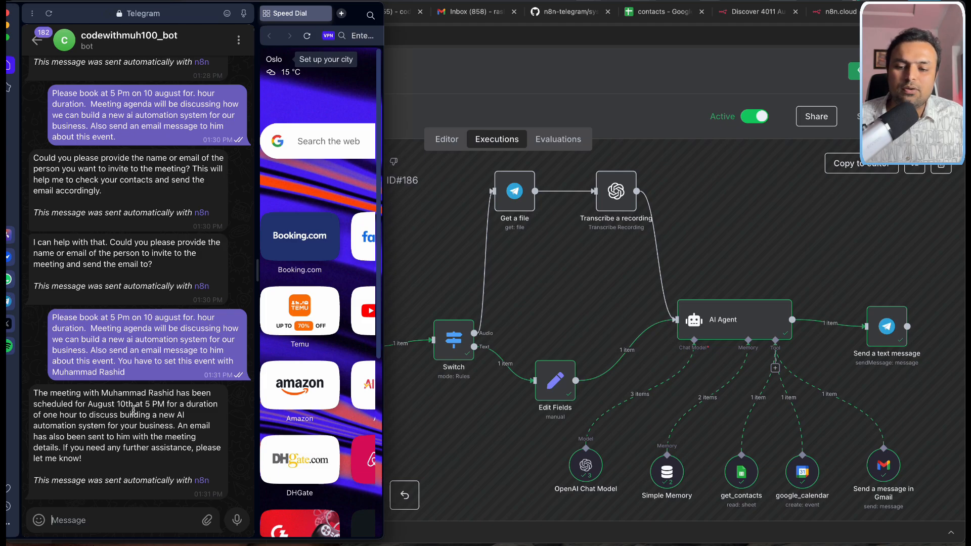
left_click_drag(103, 405, 174, 405)
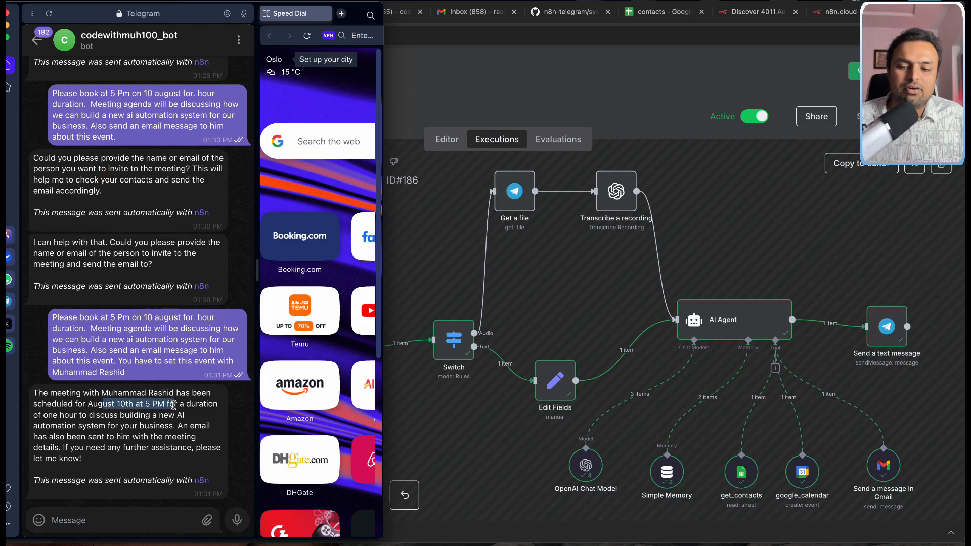
left_click(71, 417)
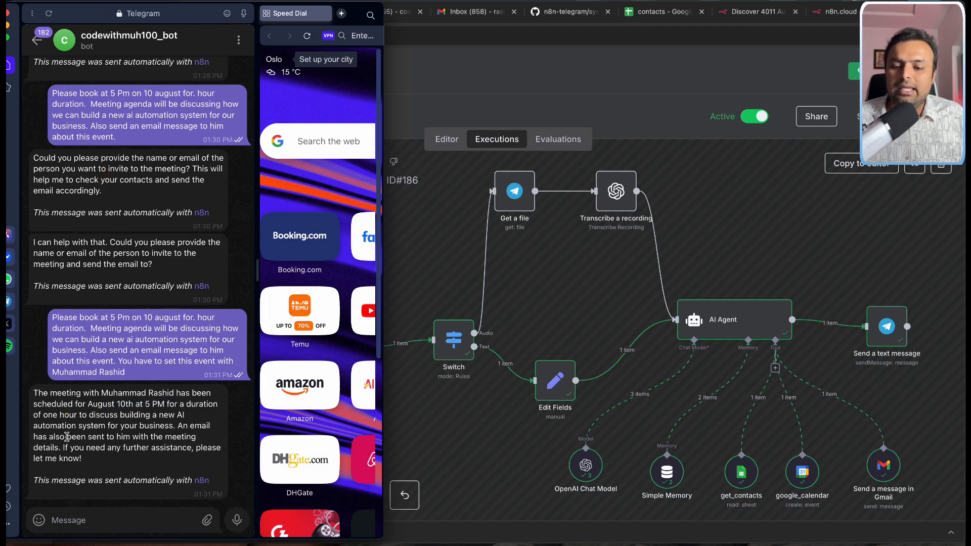
left_click_drag(55, 438, 89, 459)
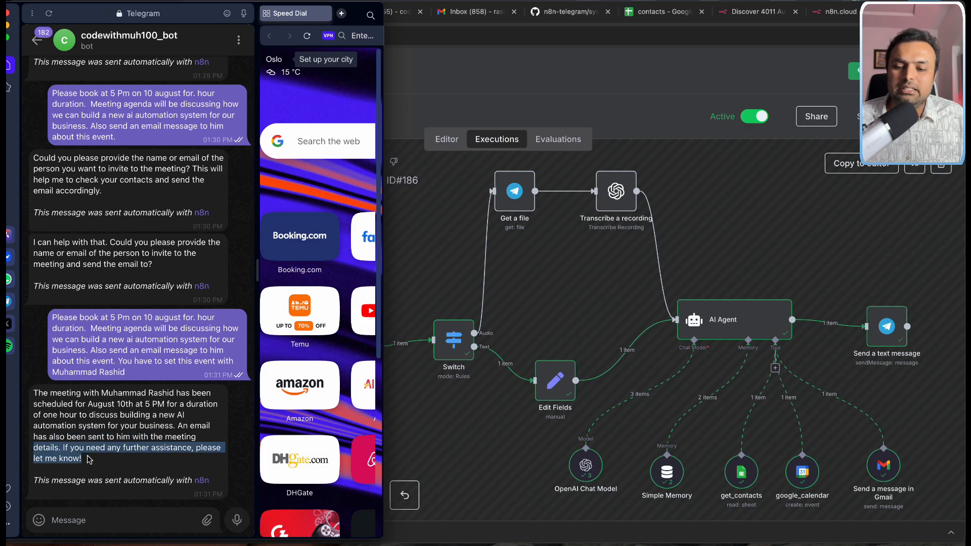
left_click(668, 76)
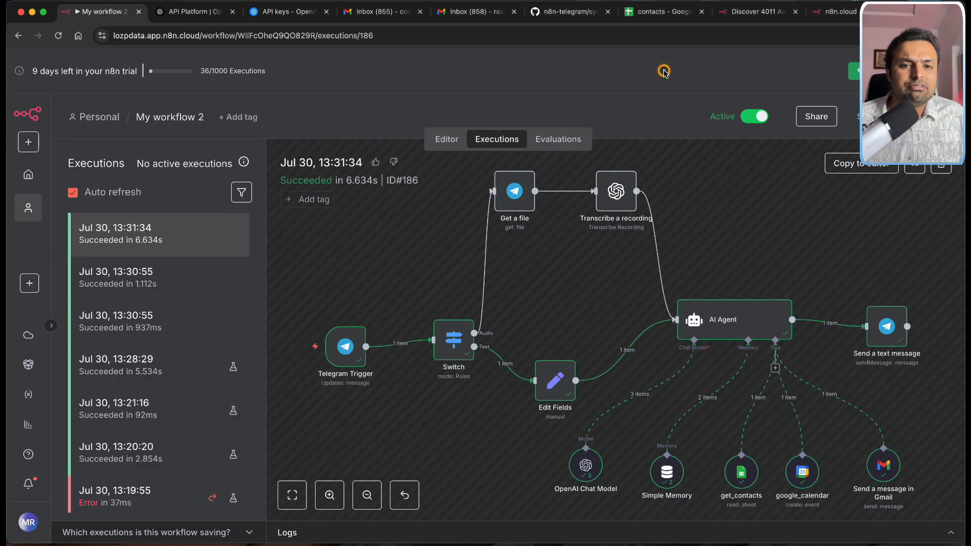
Step: Open the new 'Meeting Scheduled: AI Automation System Discussion' email in Gmail
left_click(489, 15)
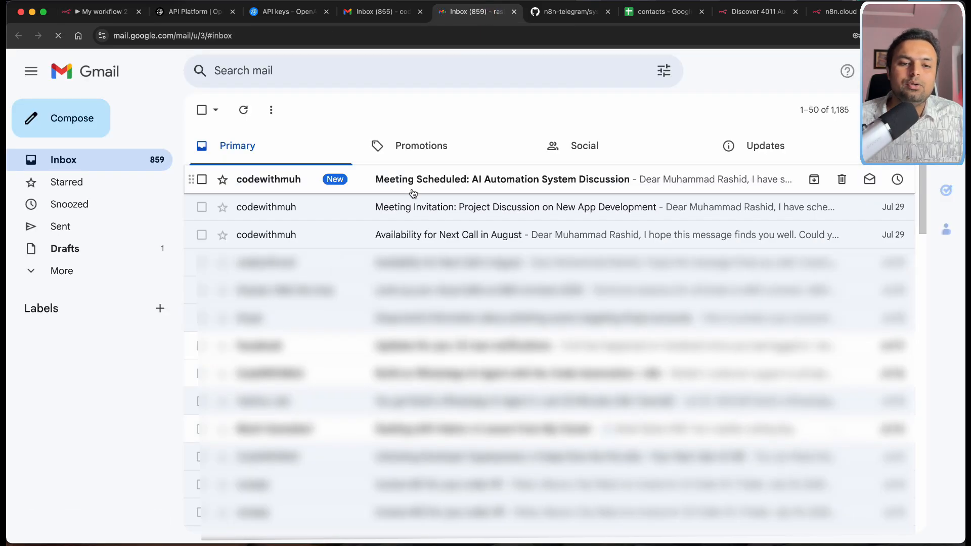
left_click(362, 185)
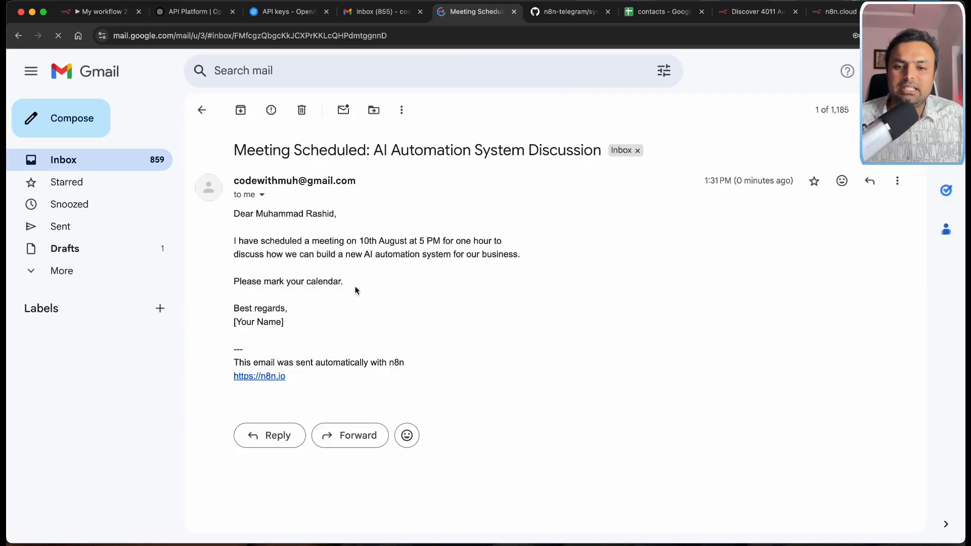
left_click_drag(234, 228, 383, 279)
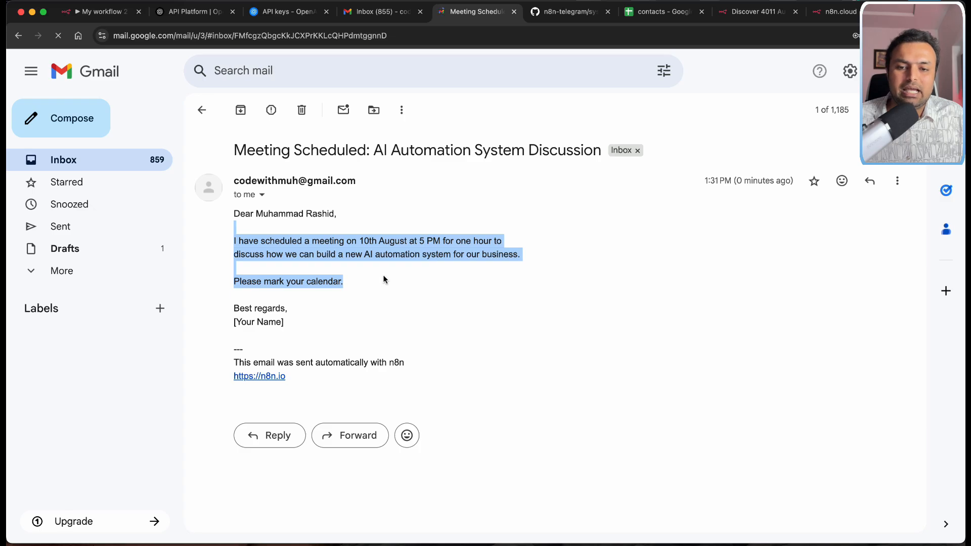
left_click(370, 290)
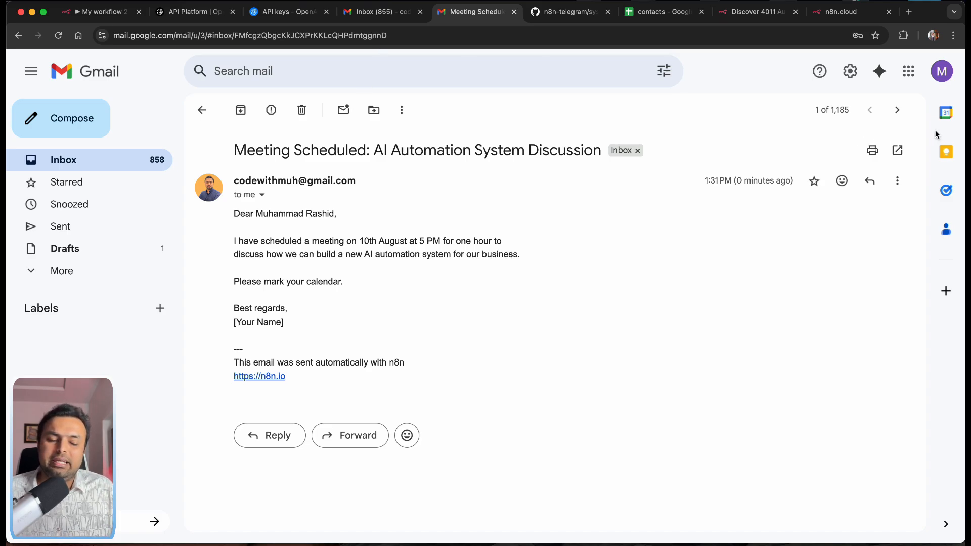
Step: Show the Calendar side panel and advance it day by day toward Sunday, August 10
left_click(949, 115)
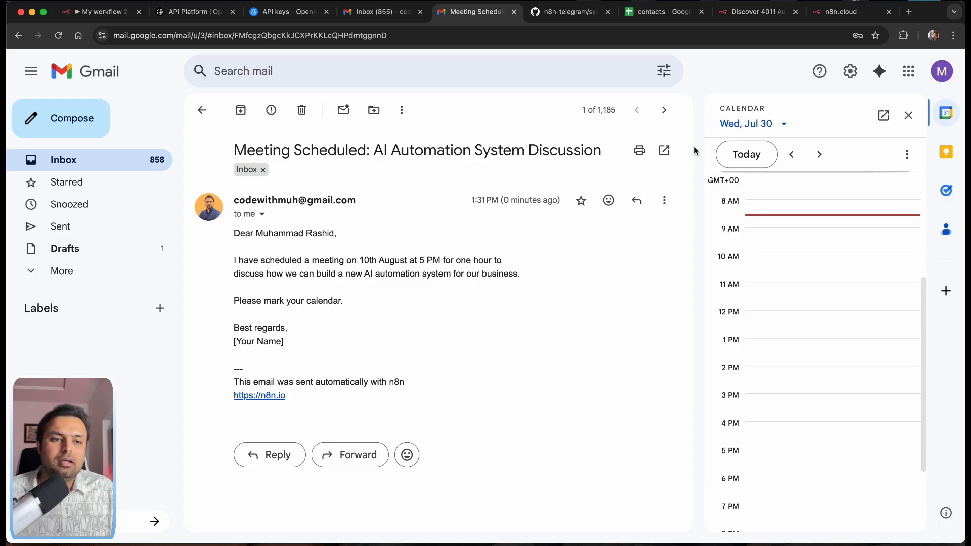
left_click(820, 155)
left_click(820, 155)
left_click(820, 154)
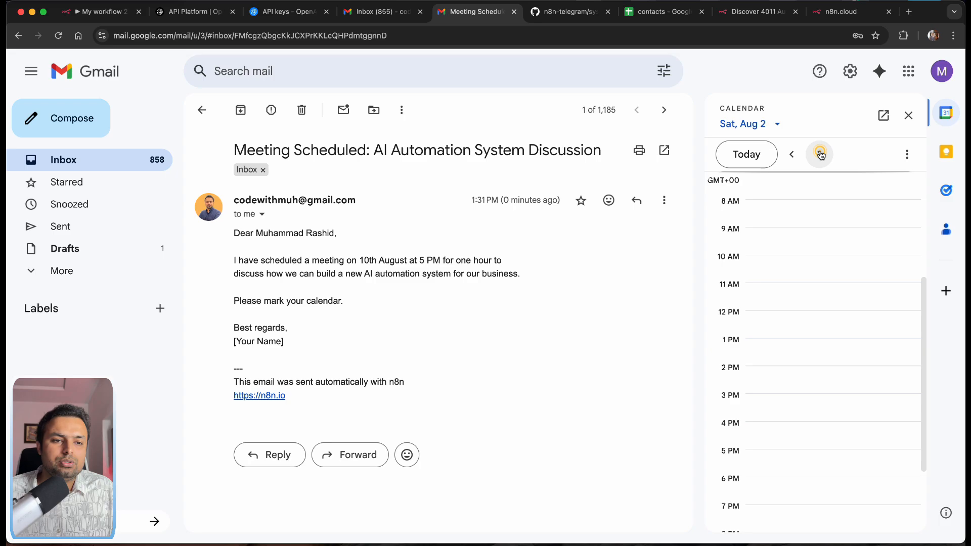
left_click(820, 154)
left_click(819, 154)
left_click(819, 155)
left_click(820, 154)
left_click(819, 154)
left_click(820, 154)
left_click(820, 154)
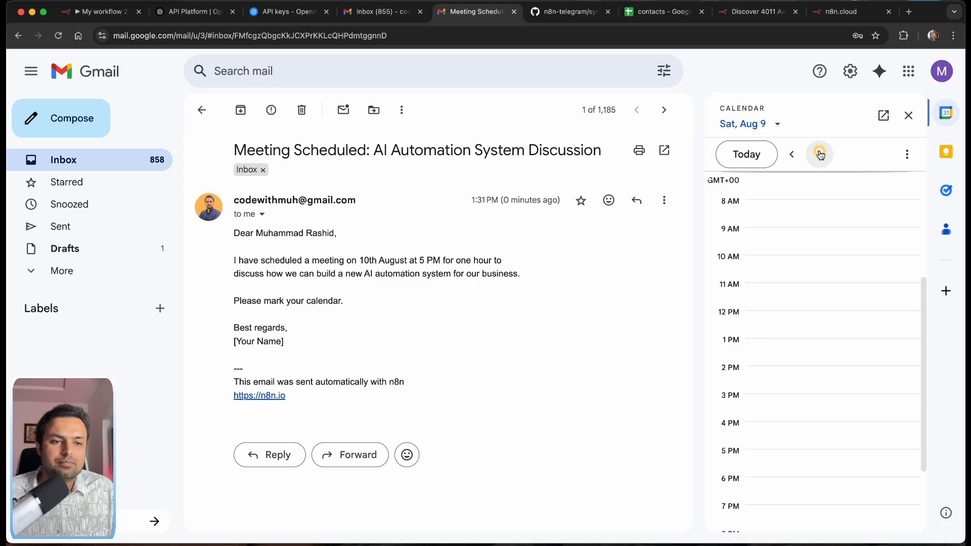
left_click(820, 155)
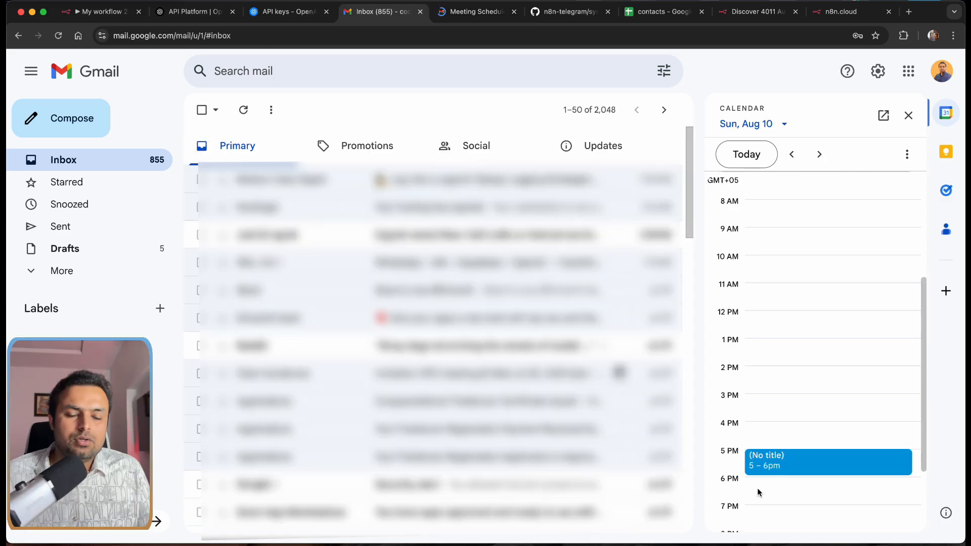
Step: Inspect the (No title) 5–6 PM event and its edit form, then close the Calendar panel
left_click(770, 459)
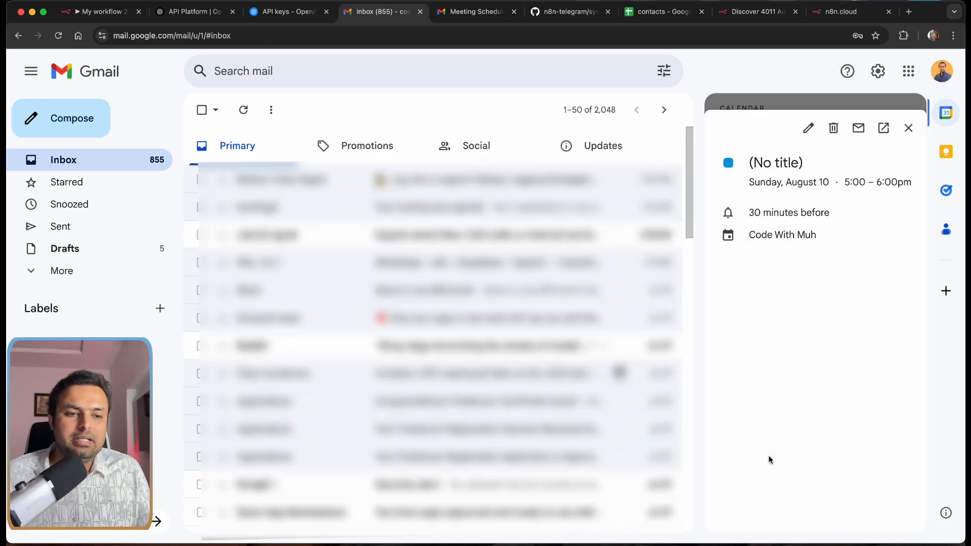
left_click(813, 130)
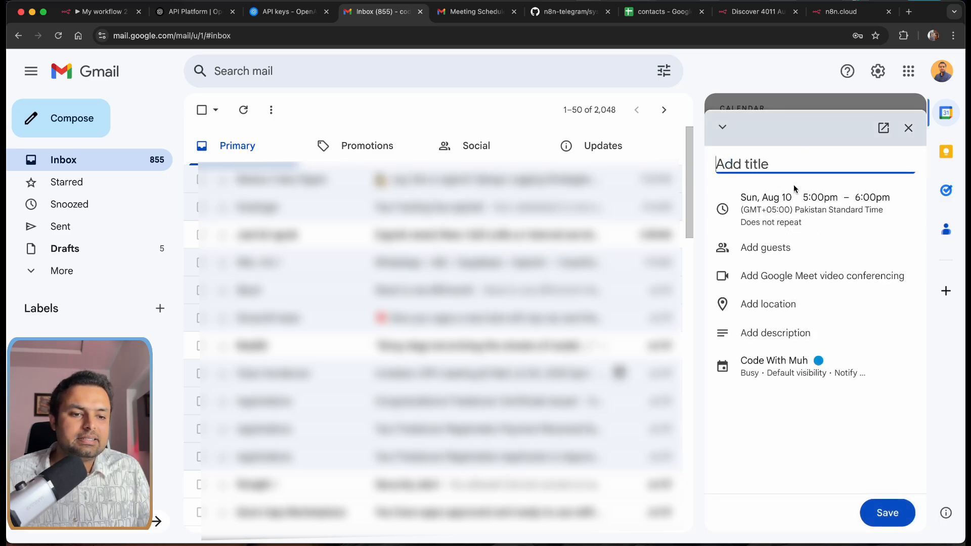
left_click(909, 127)
left_click(904, 130)
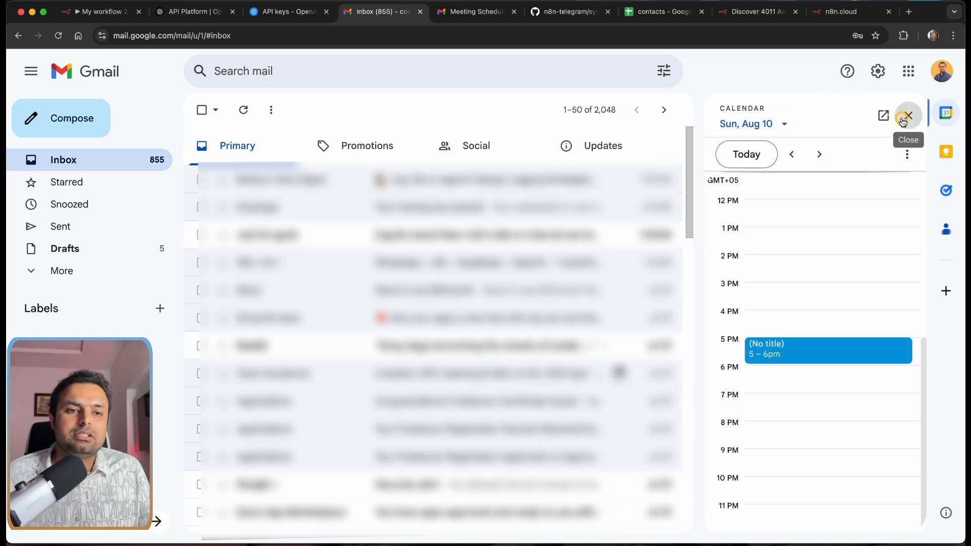
left_click(909, 116)
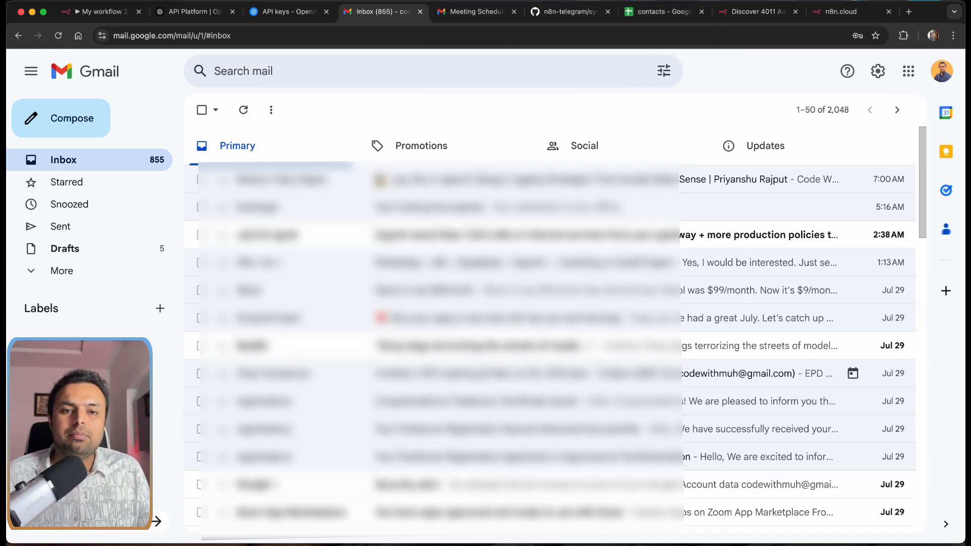
left_click(478, 12)
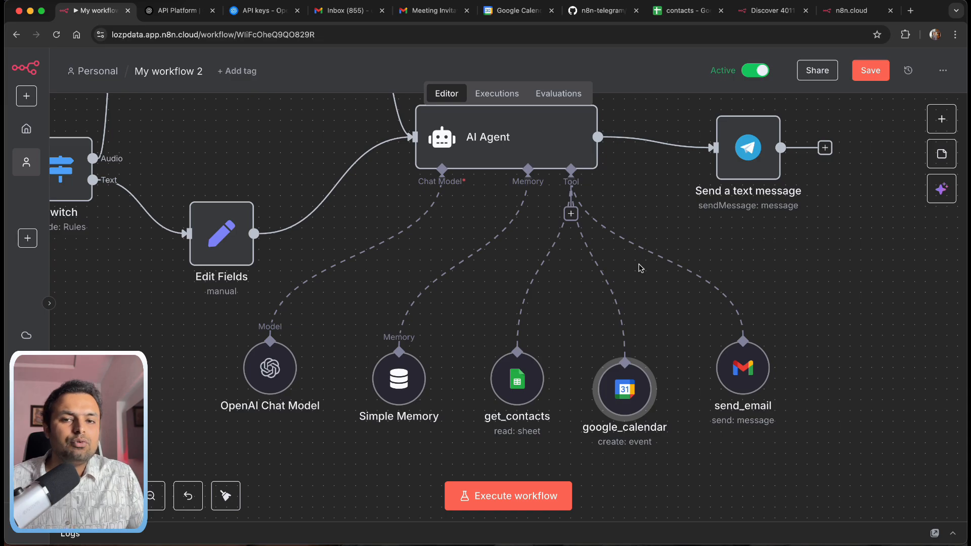
Step: Back in n8n, open the google_calendar tool's settings
left_click(432, 10)
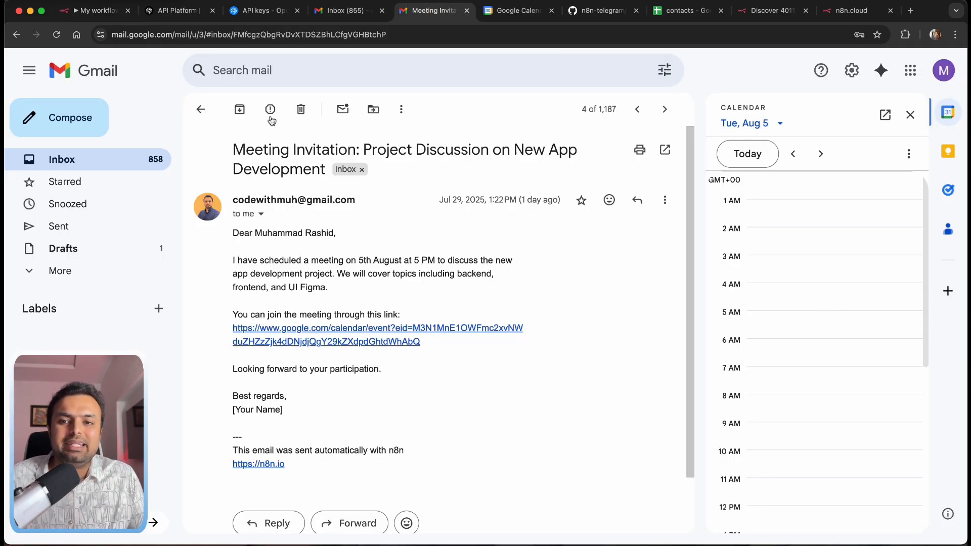
left_click(104, 14)
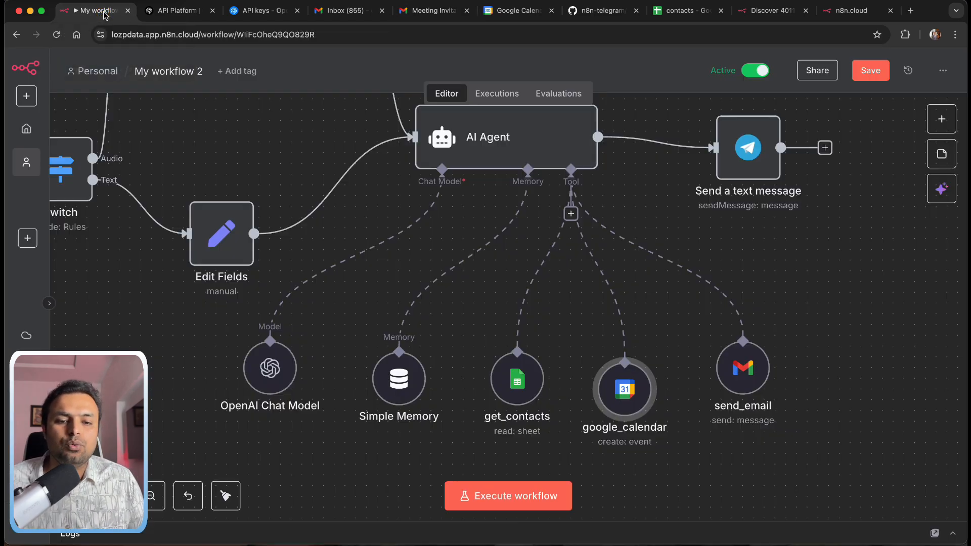
double_click(631, 403)
scroll(508, 382, "down", 3)
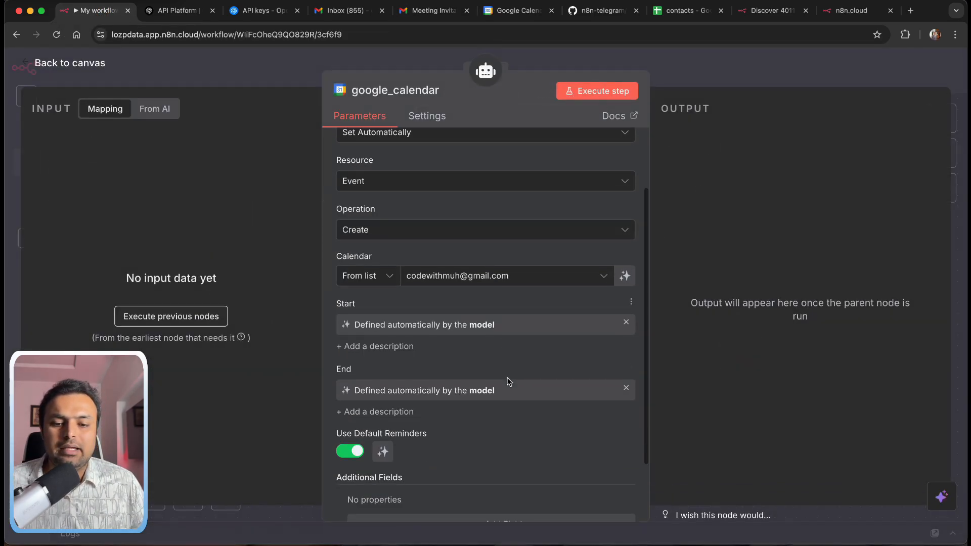
scroll(508, 382, "up", 2)
scroll(509, 381, "down", 2)
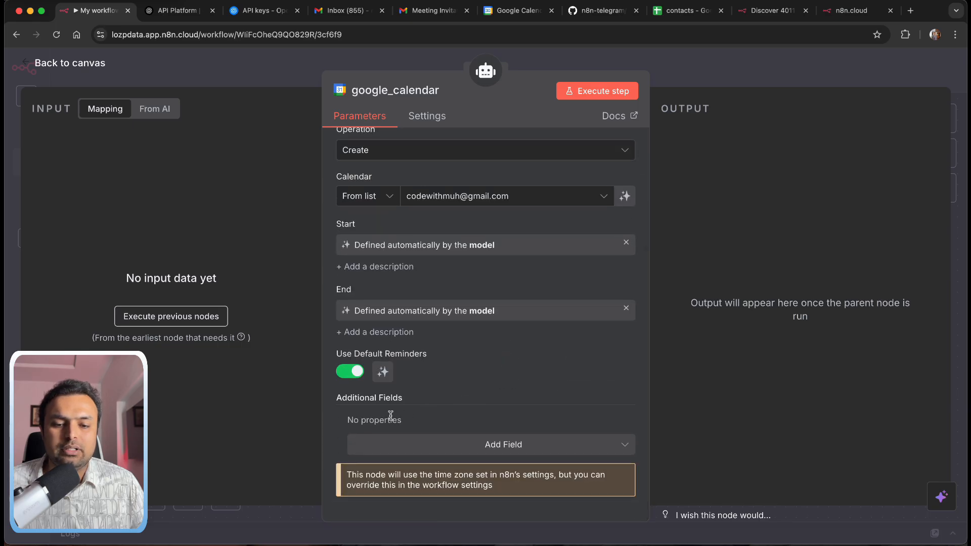
Step: Add an Attendees field to the event and let the model define its value
left_click(493, 449)
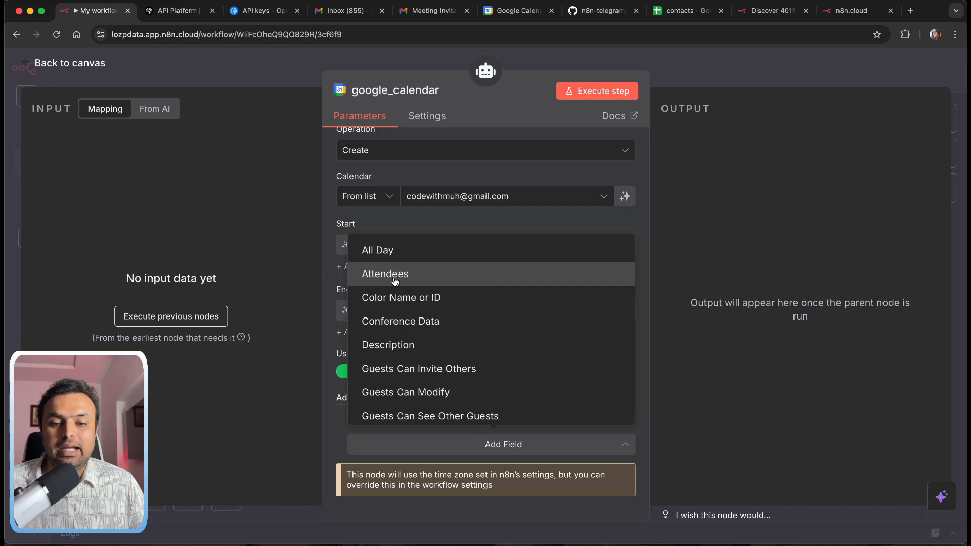
left_click(395, 277)
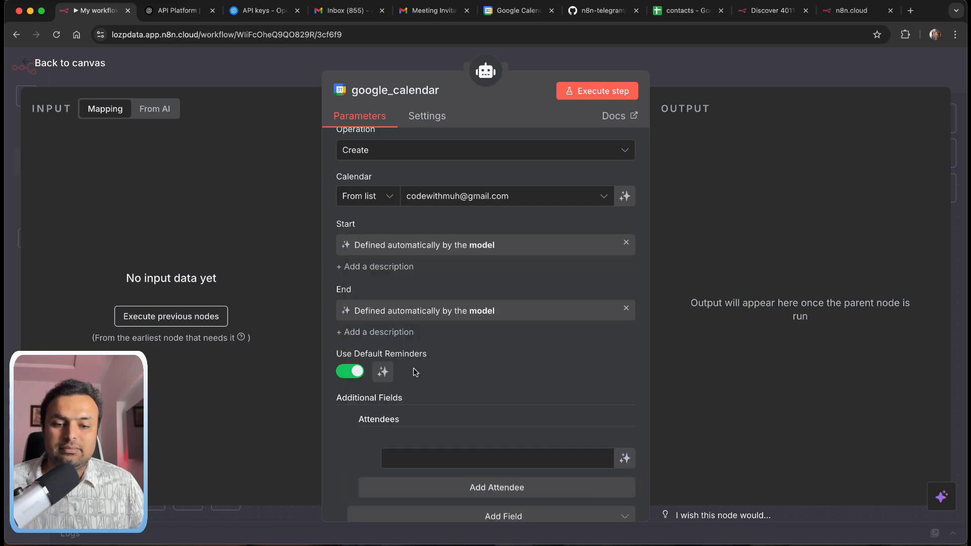
scroll(458, 412, "down", 2)
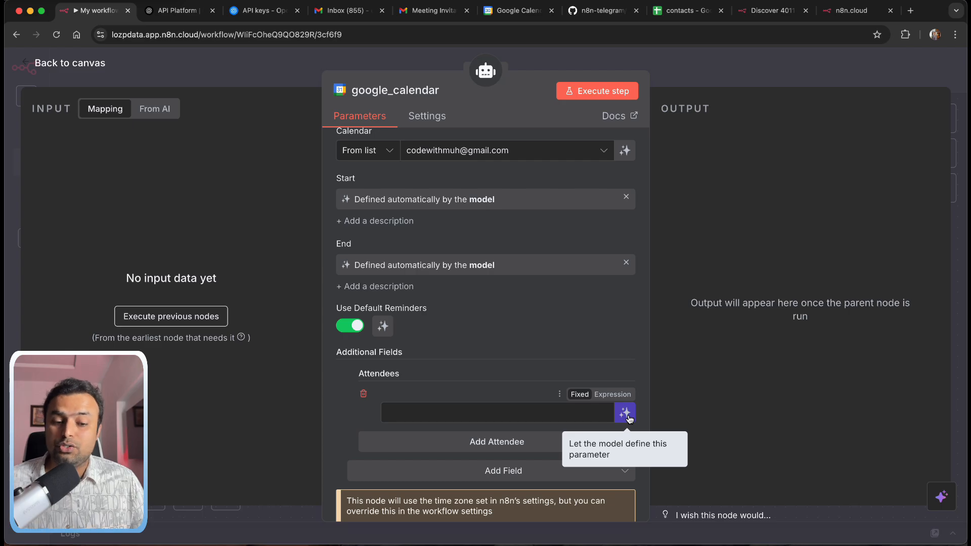
left_click(625, 413)
scroll(581, 331, "down", 2)
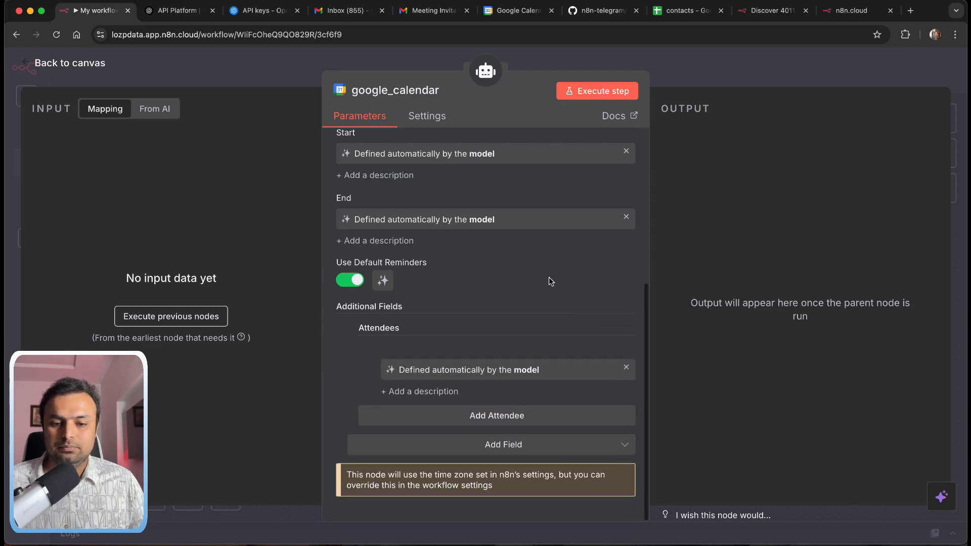
Step: Return to the workflow canvas and save the workflow
left_click(75, 64)
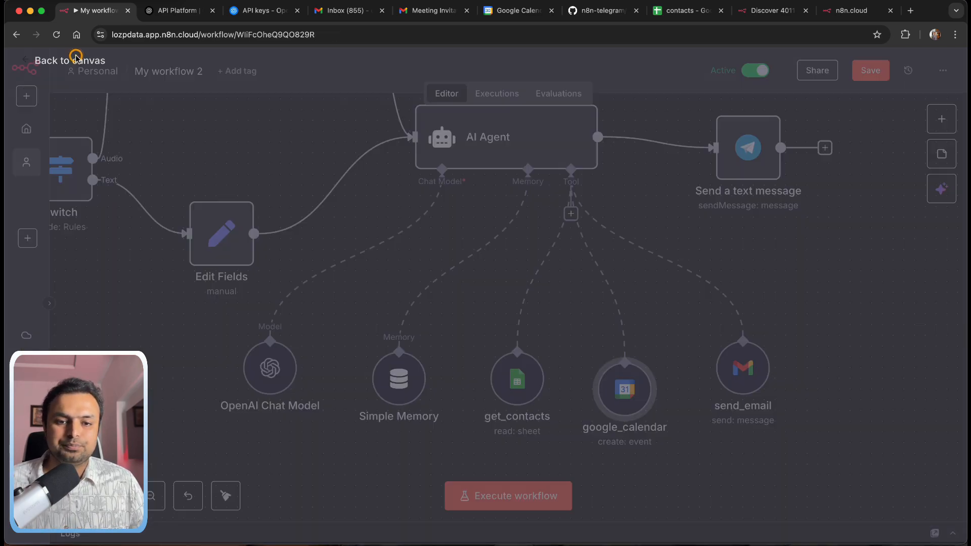
left_click(872, 71)
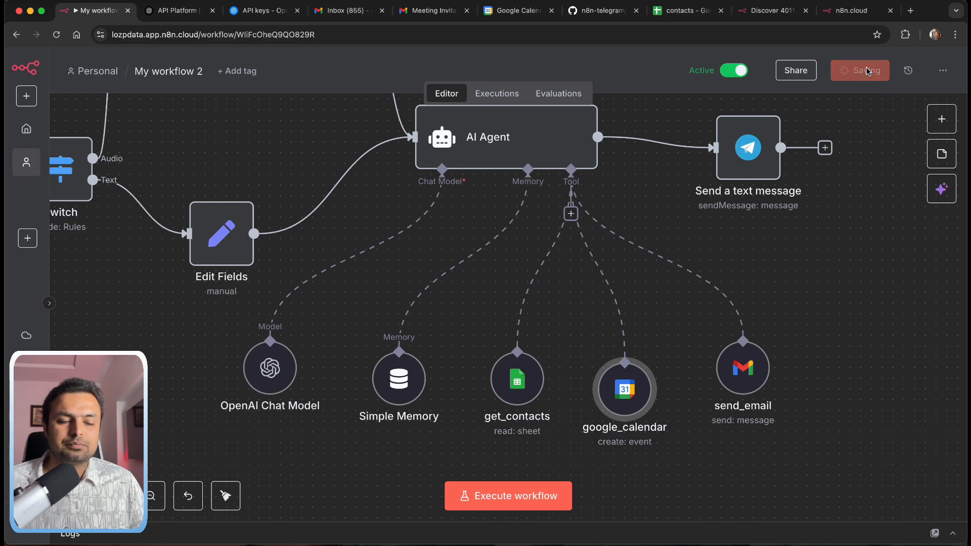
scroll(659, 238, "left", 3)
scroll(659, 239, "up", 2)
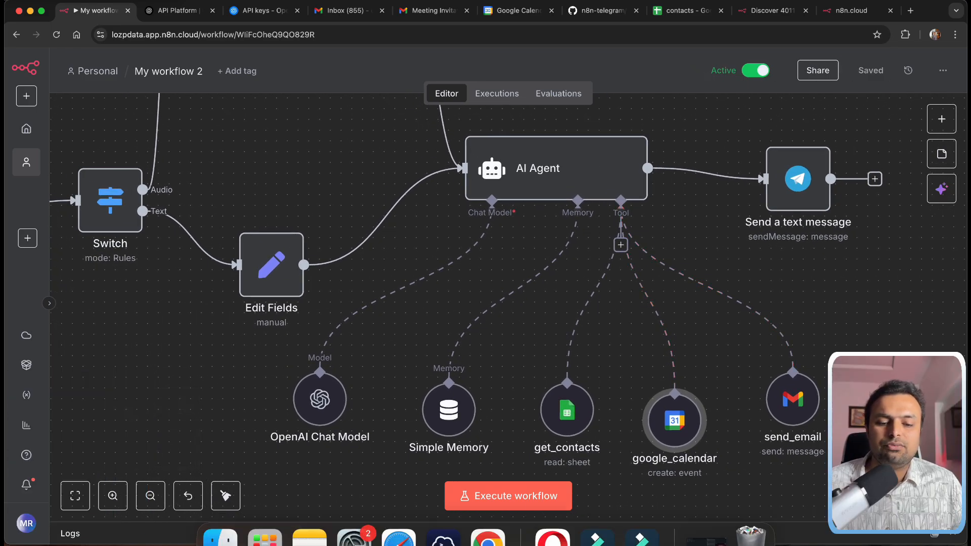
Step: Copy the previous booking request into a new Telegram message and change the date to 1
left_click(552, 538)
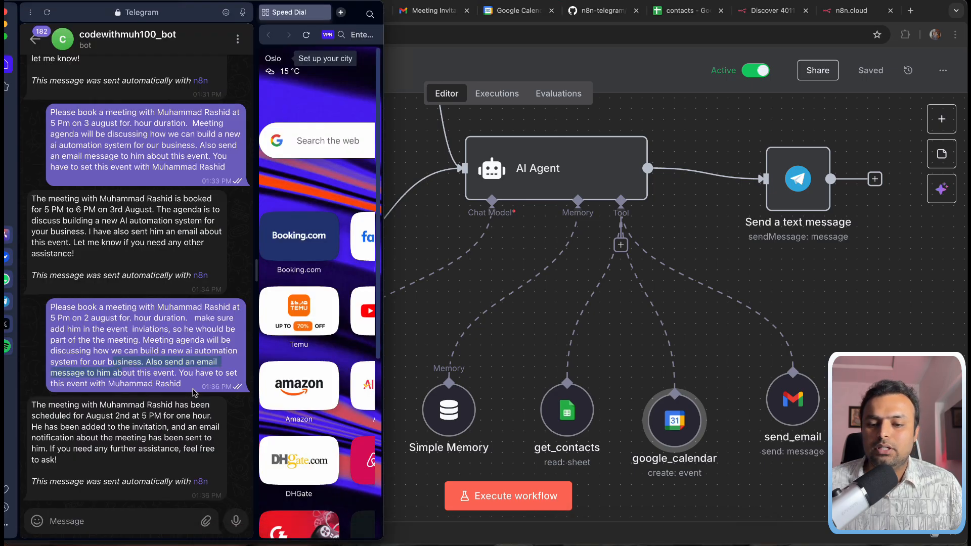
left_click_drag(183, 385, 49, 308)
key("ctrl+c")
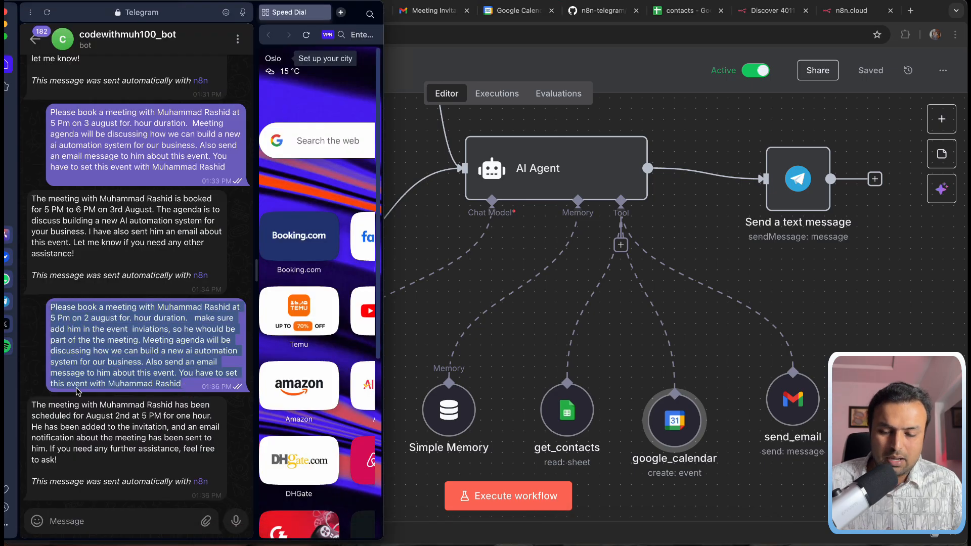
left_click(68, 522)
key("ctrl+v")
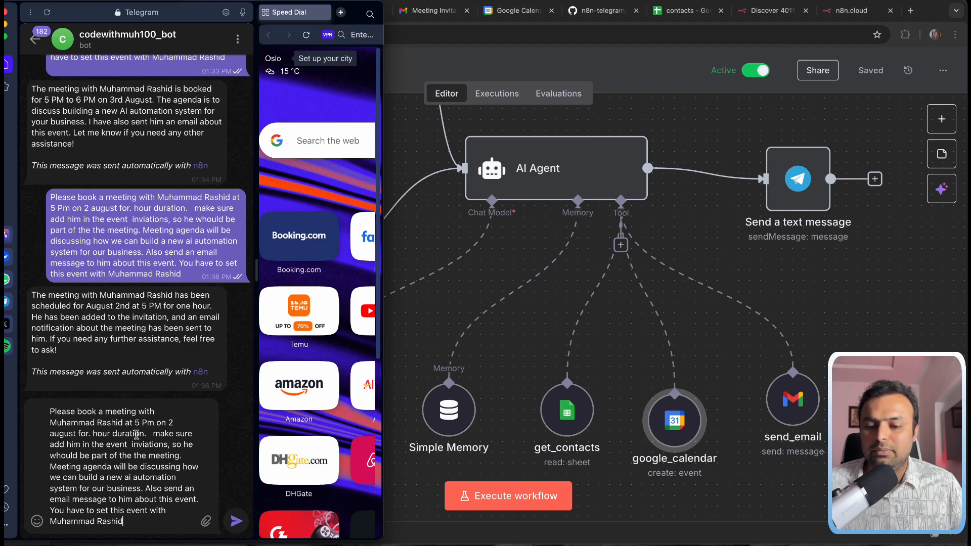
left_click(174, 422)
key("BackSpace")
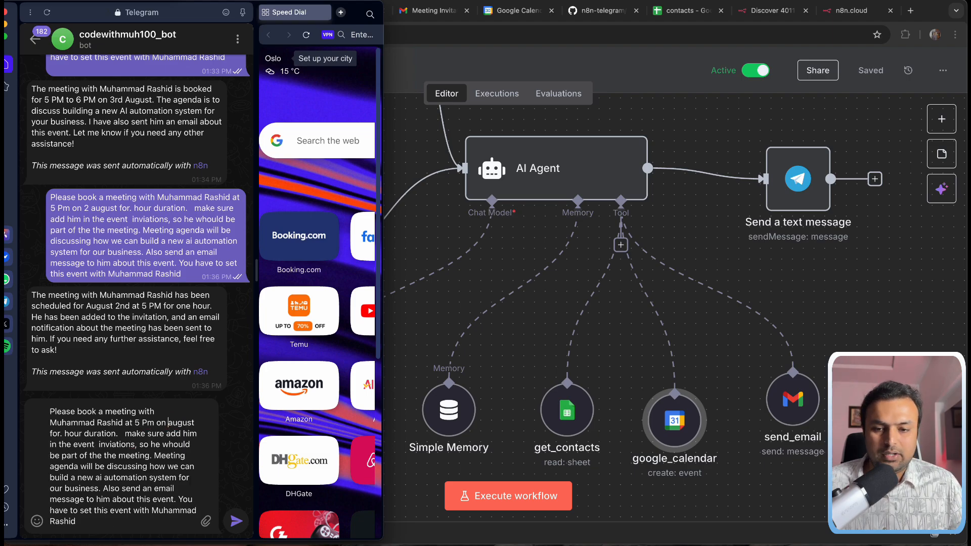
type("1")
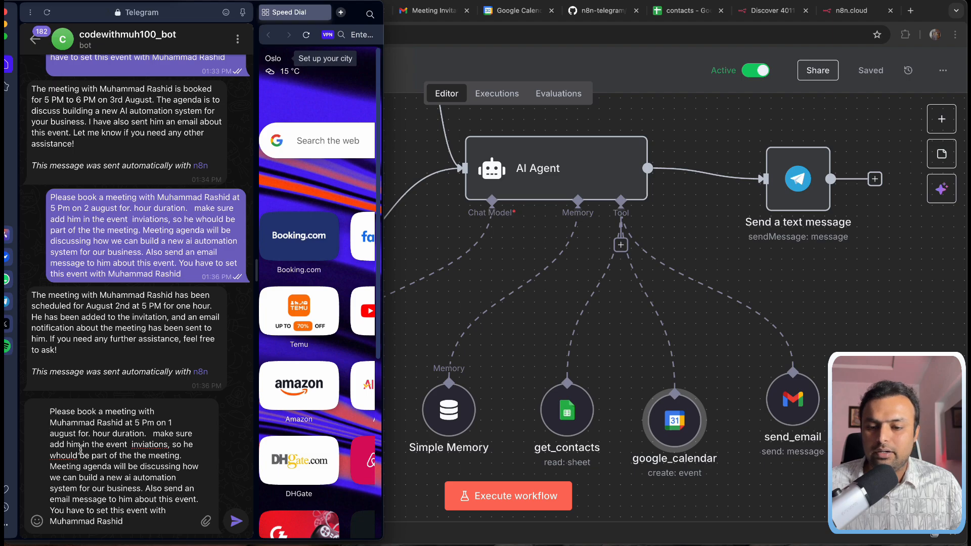
Step: Correct 'inviations' to 'invitations' and 'whould' to 'would', then send the request
right_click(159, 443)
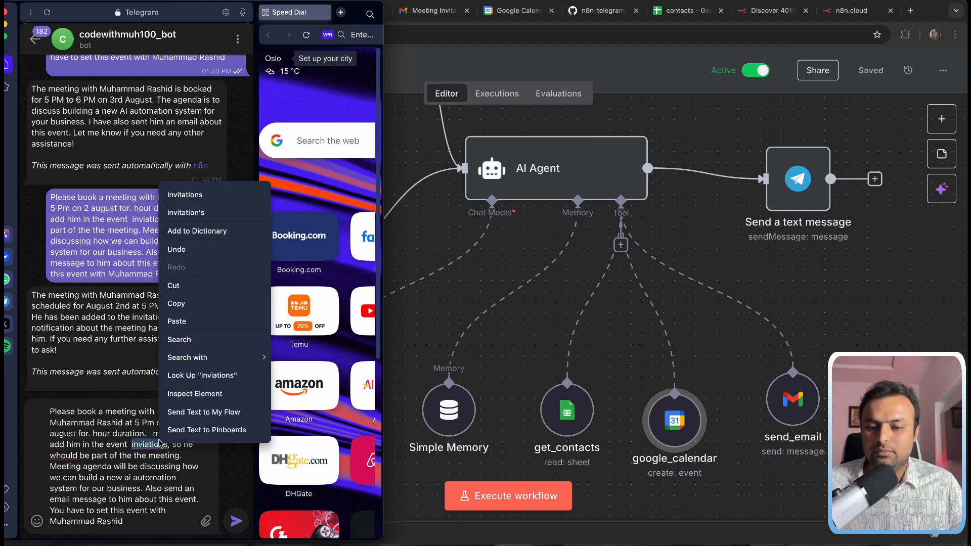
left_click(208, 195)
right_click(68, 456)
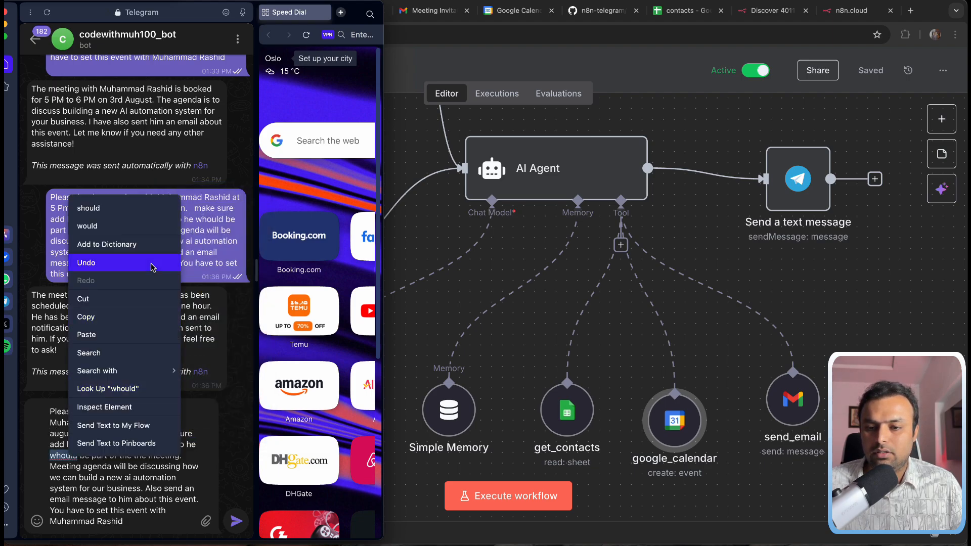
left_click(132, 226)
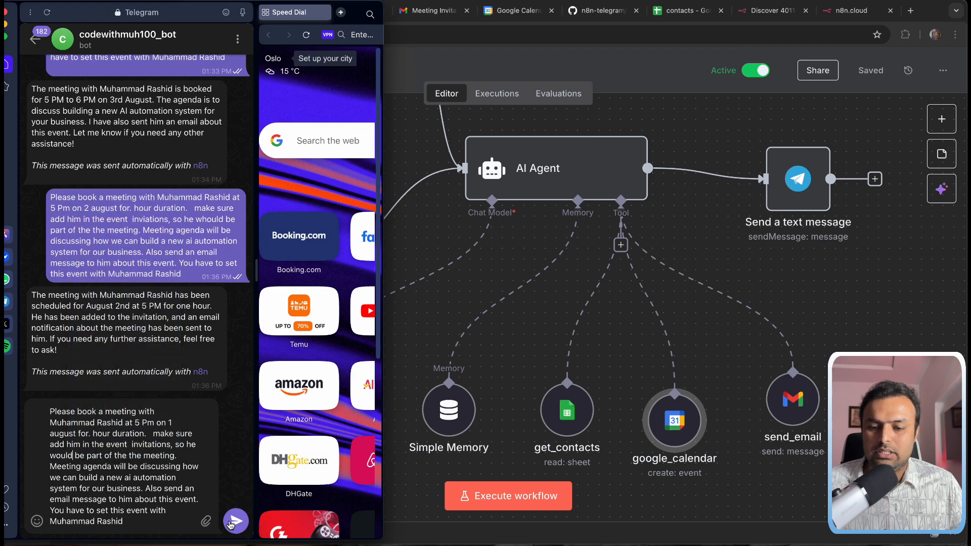
left_click(231, 522)
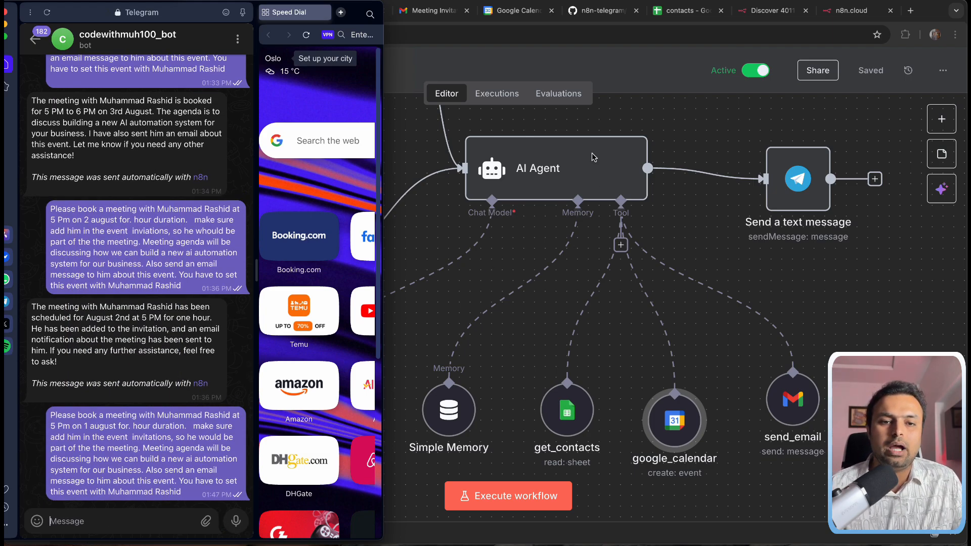
Step: Check the n8n executions and read the bot's confirmation of the 1 August meeting
left_click(495, 96)
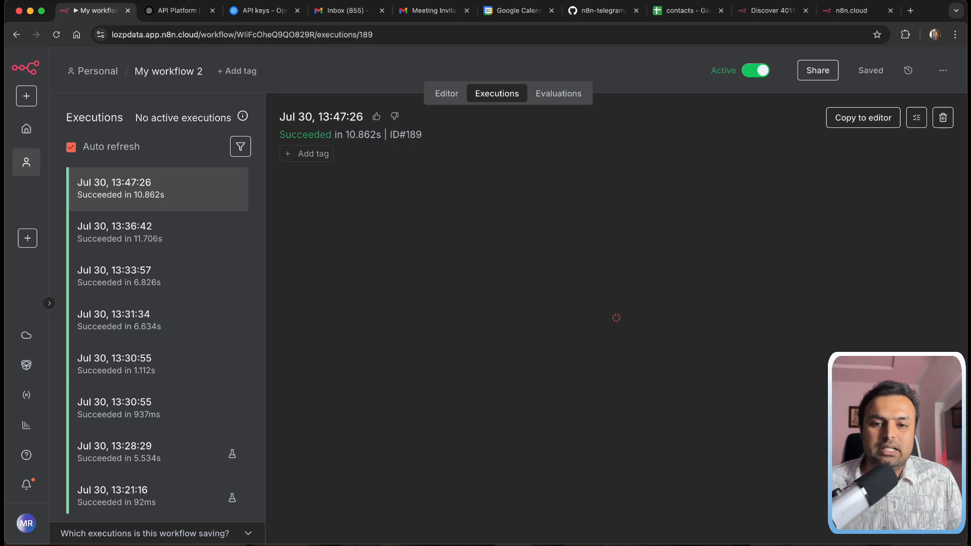
mouse_move(486, 539)
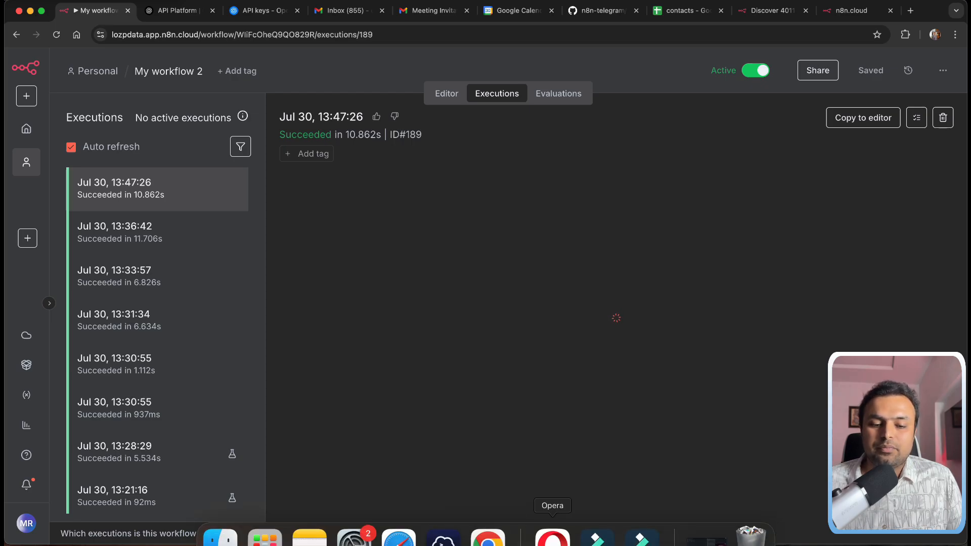
left_click(552, 537)
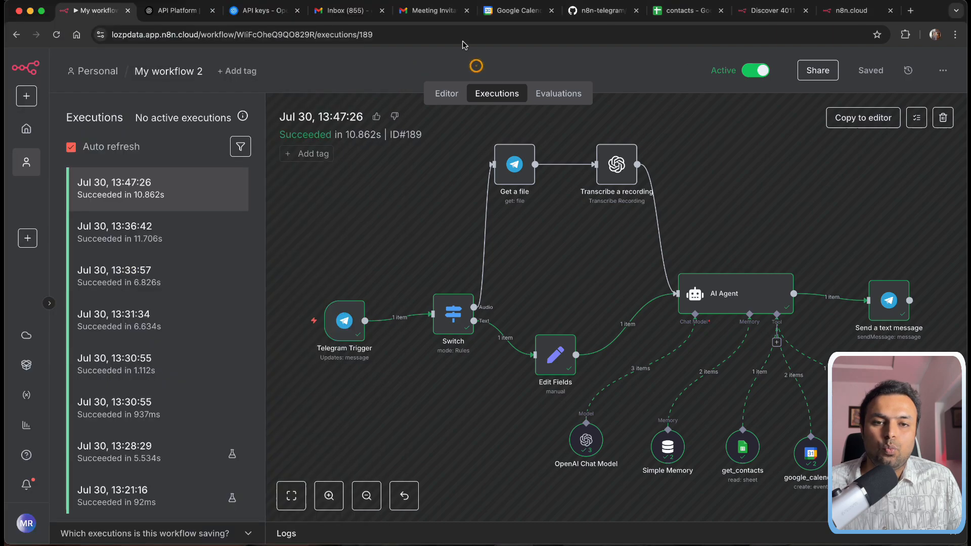
left_click(438, 16)
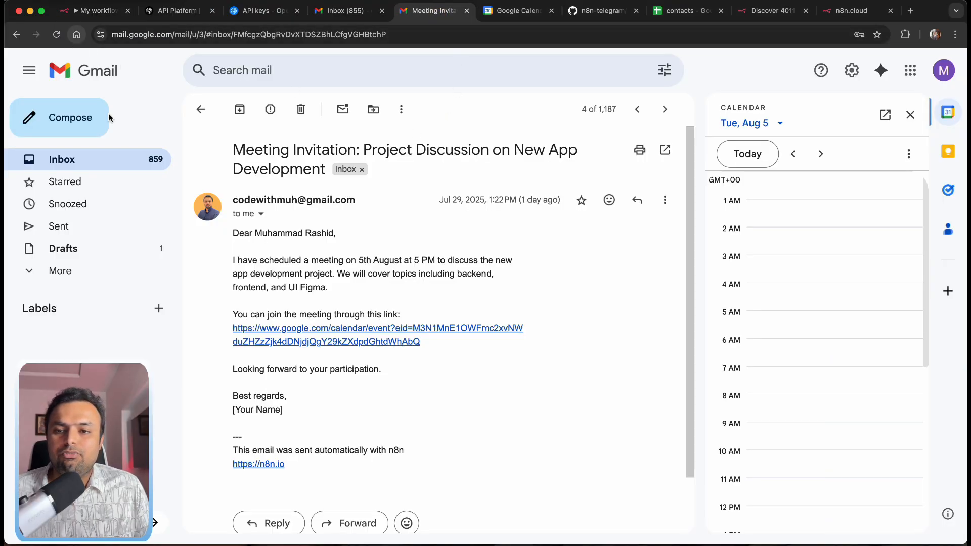
Step: Open the newest meeting invitation email and step the calendar back to Friday, August 1
left_click(104, 161)
left_click(299, 174)
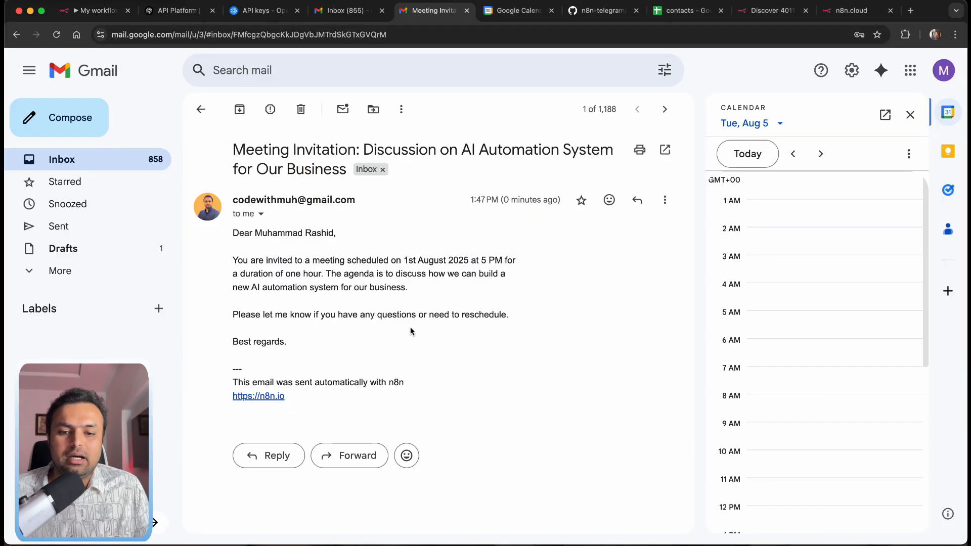
left_click(793, 154)
left_click(801, 154)
left_click(801, 155)
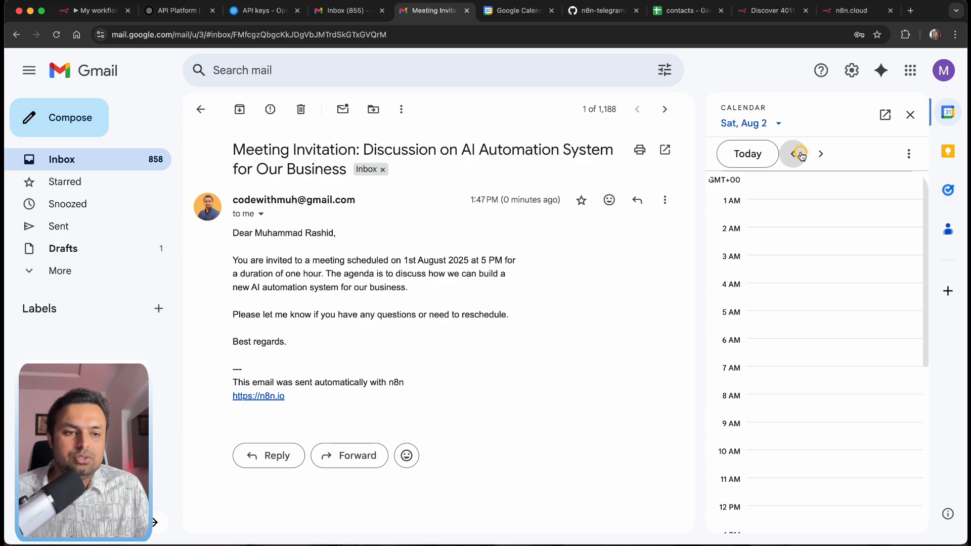
left_click(801, 156)
Step: View the August 1 event's details and guest, then go back to n8n
scroll(826, 450, "down", 2)
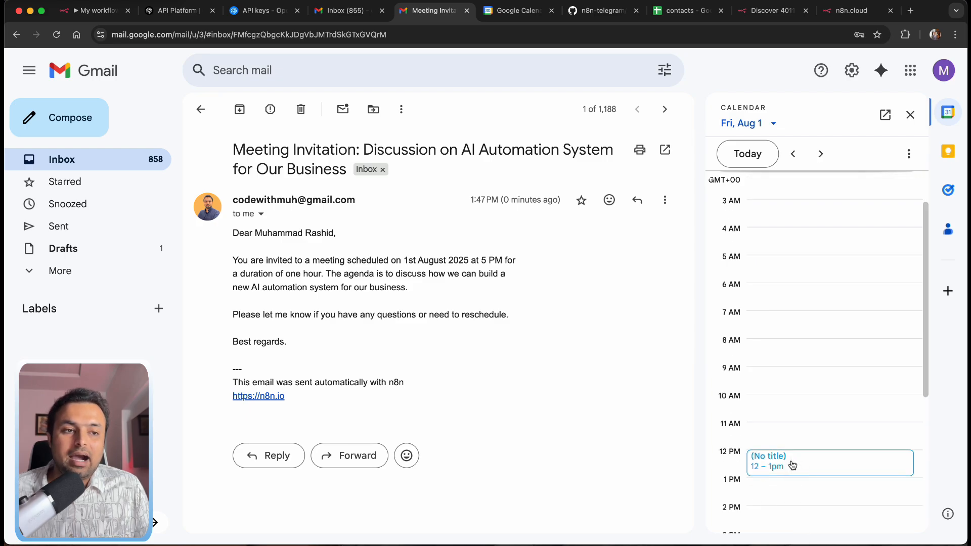
left_click(791, 464)
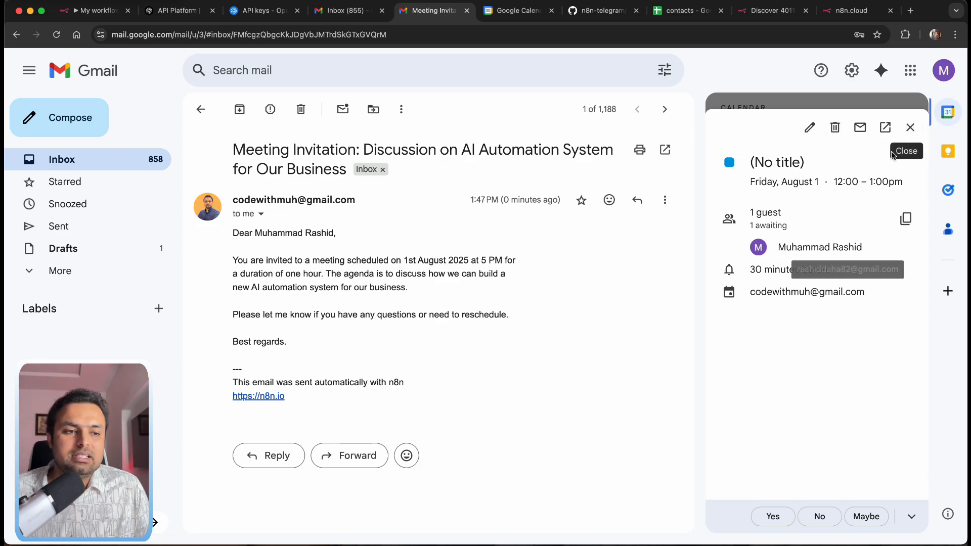
left_click(911, 127)
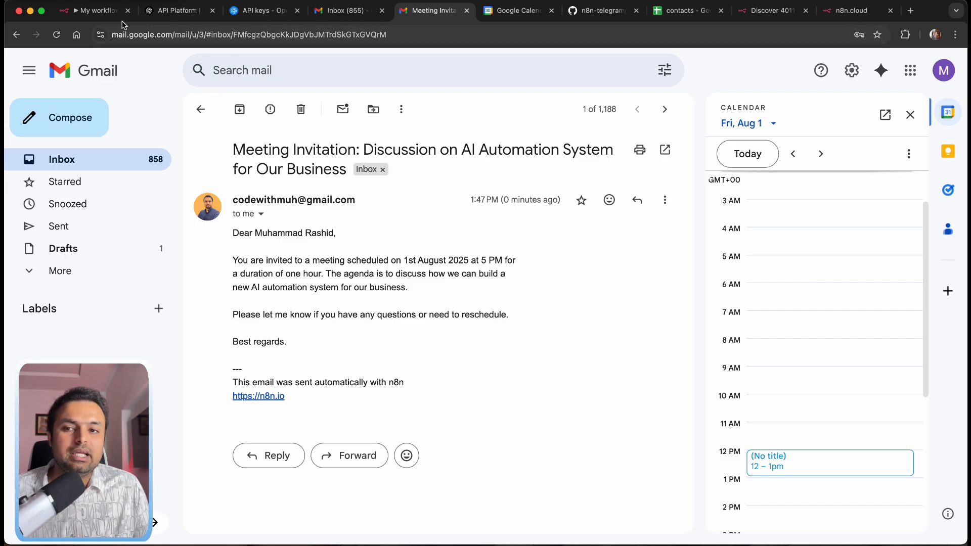
left_click(92, 10)
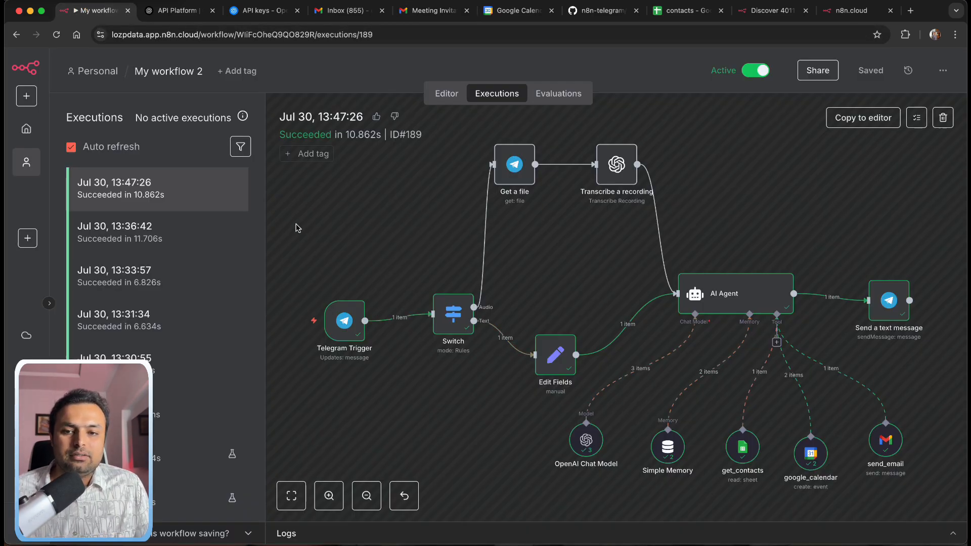
Step: Open My workflow 2 from the n8n Overview list into the editor
left_click(27, 129)
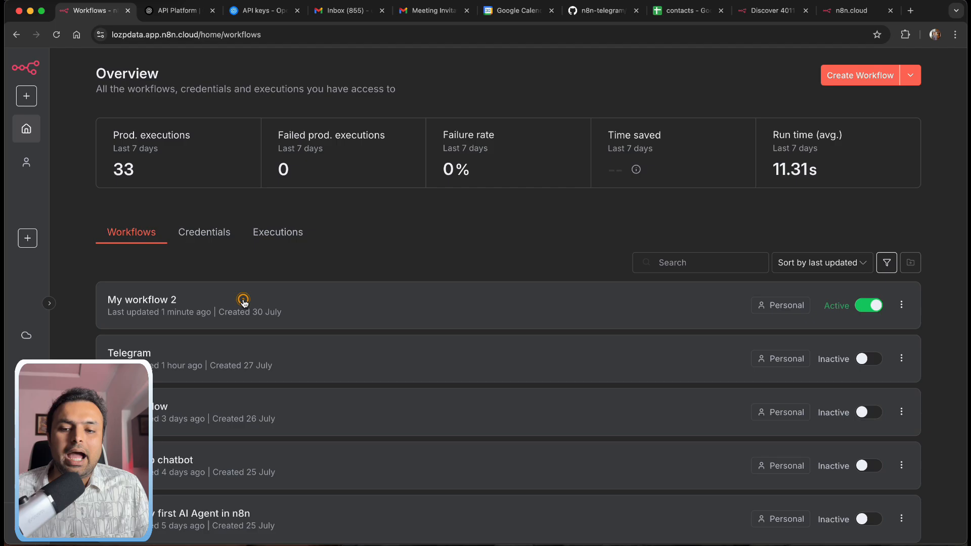
left_click(243, 302)
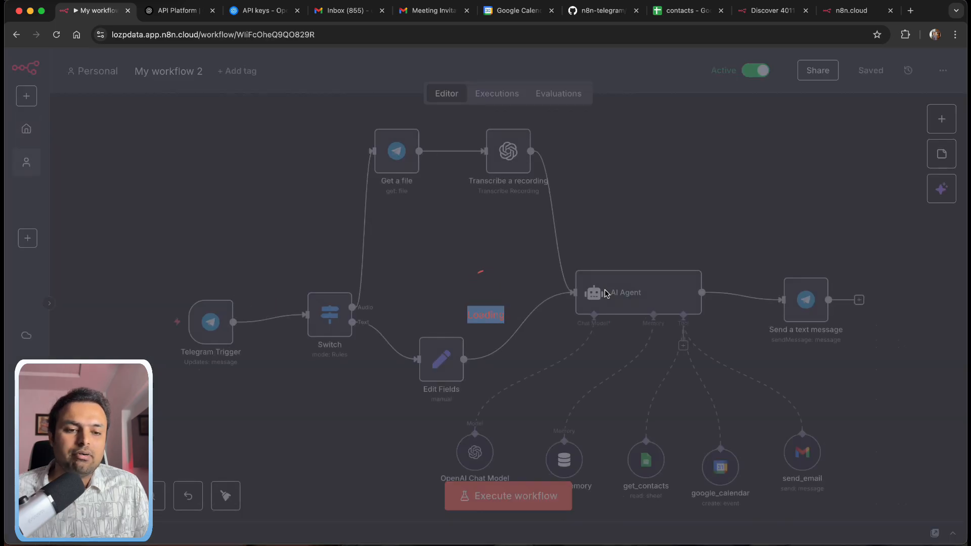
scroll(740, 257, "down", 1)
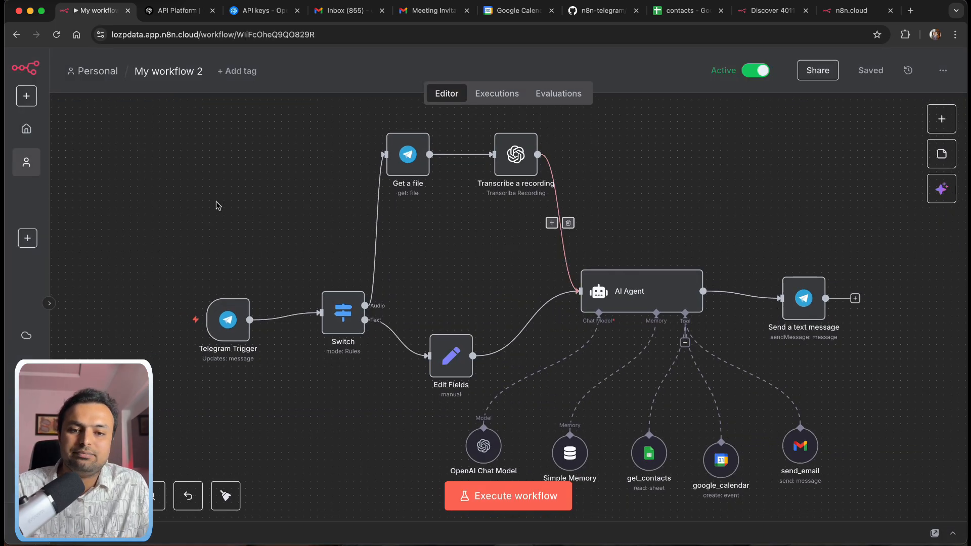